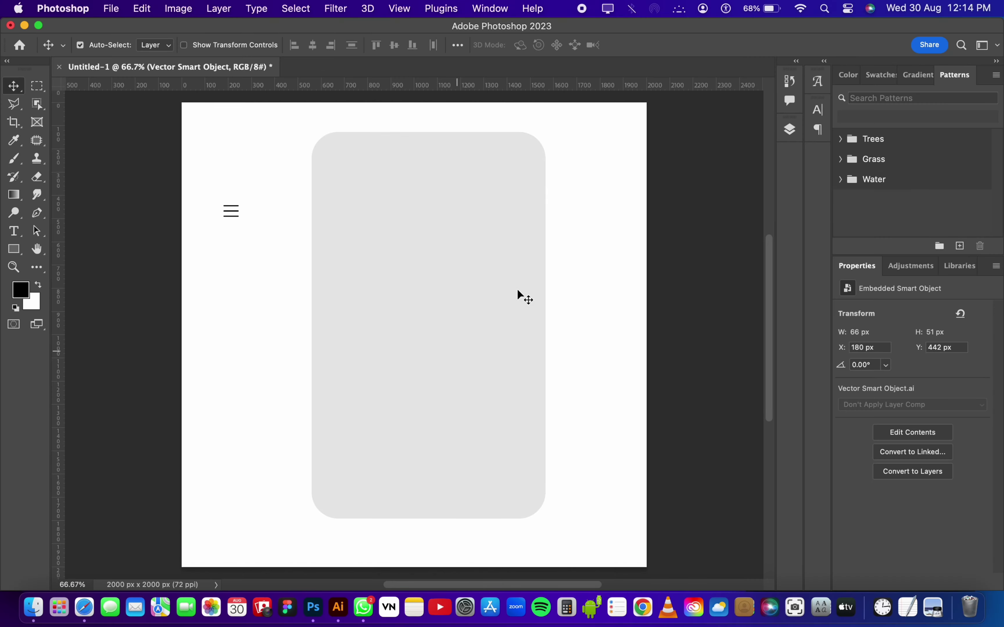
# Step: Move the hamburger menu icon to the grey card's top-right corner at X 1425 px, Y 204 px
pyautogui.moveTo(237, 204); pyautogui.dragTo(525, 156)
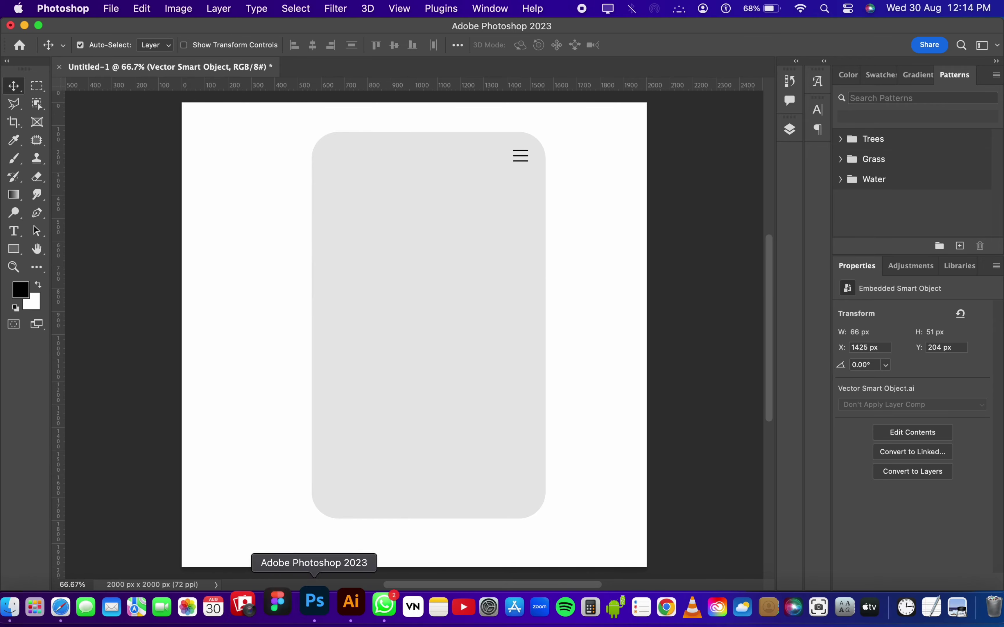
# Step: Switch to Illustrator and bring up the noun-cart shopping cart icon document
pyautogui.click(338, 607)
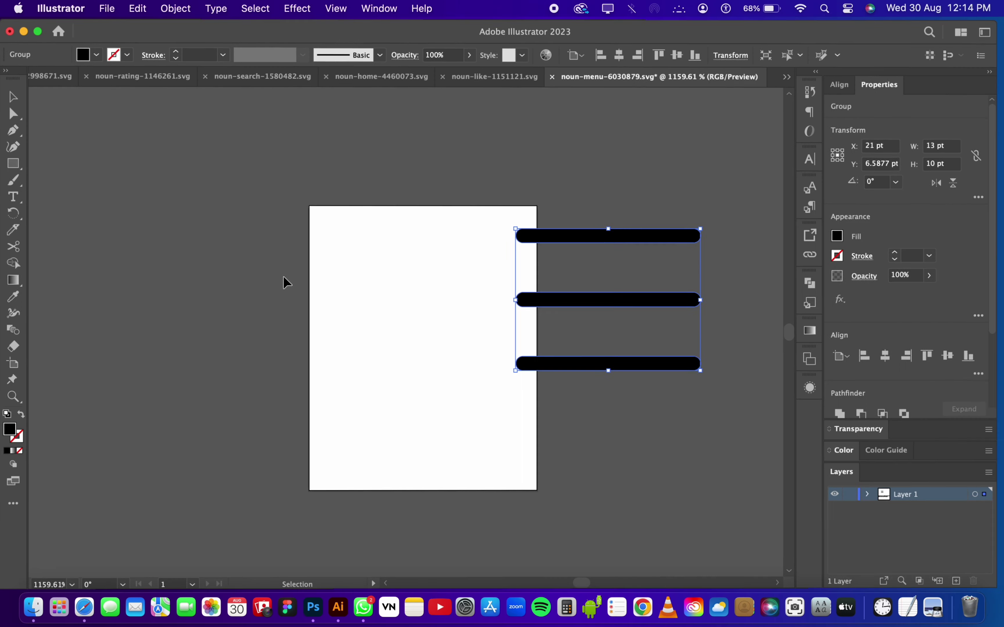
pyautogui.click(597, 74)
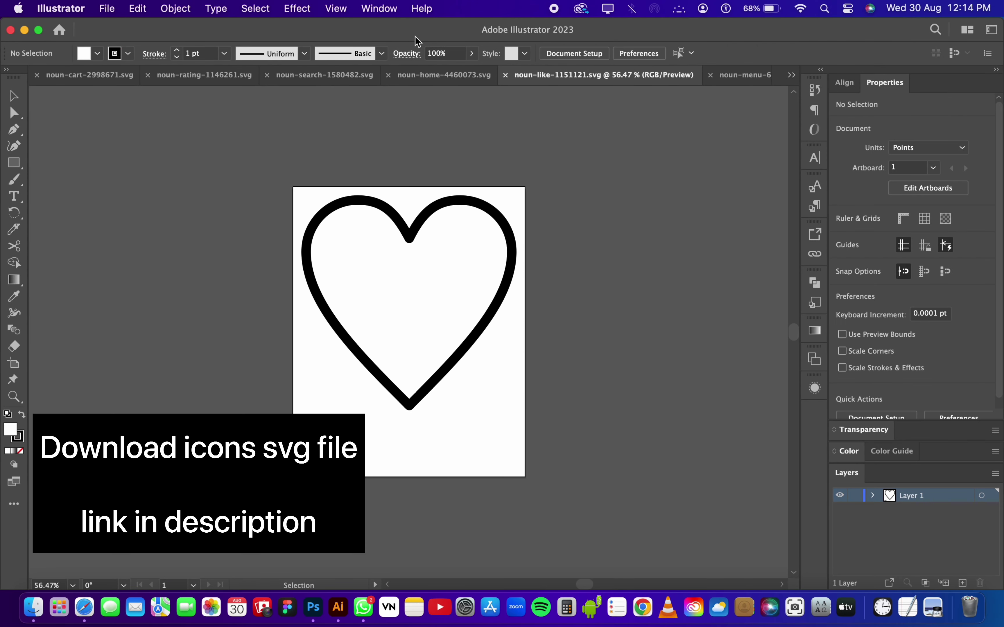
pyautogui.click(437, 76)
pyautogui.click(342, 80)
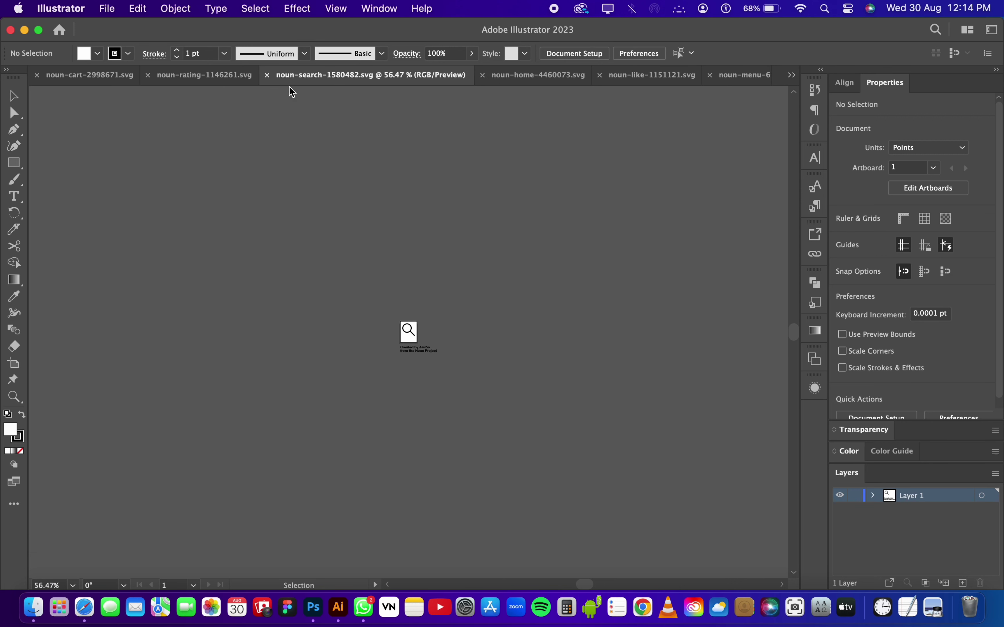
pyautogui.click(233, 77)
pyautogui.click(128, 78)
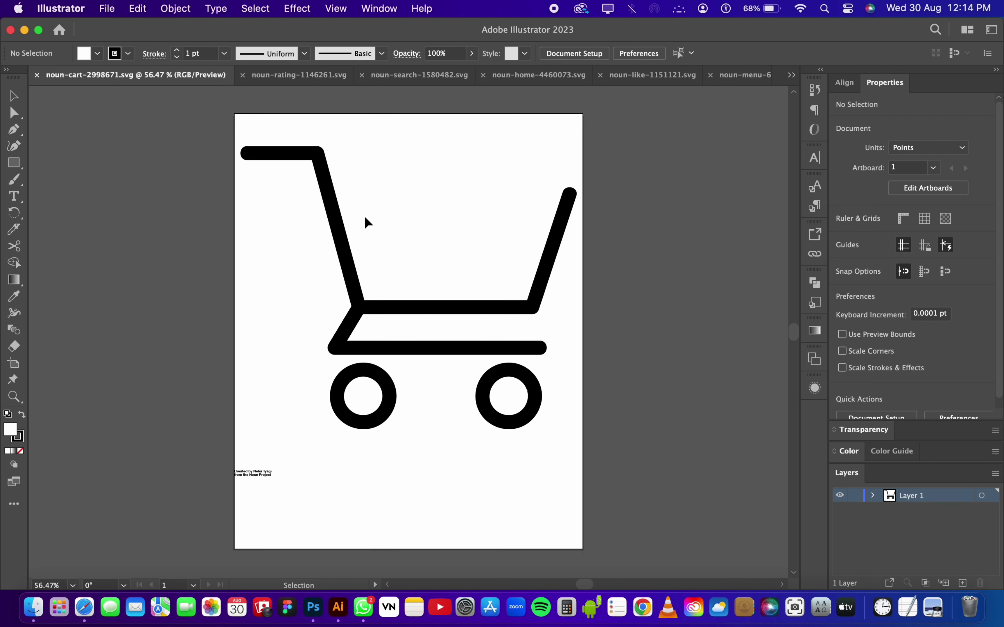
# Step: Select and copy the whole cart artwork, then return to the Photoshop mockup
pyautogui.moveTo(276, 125); pyautogui.dragTo(497, 409)
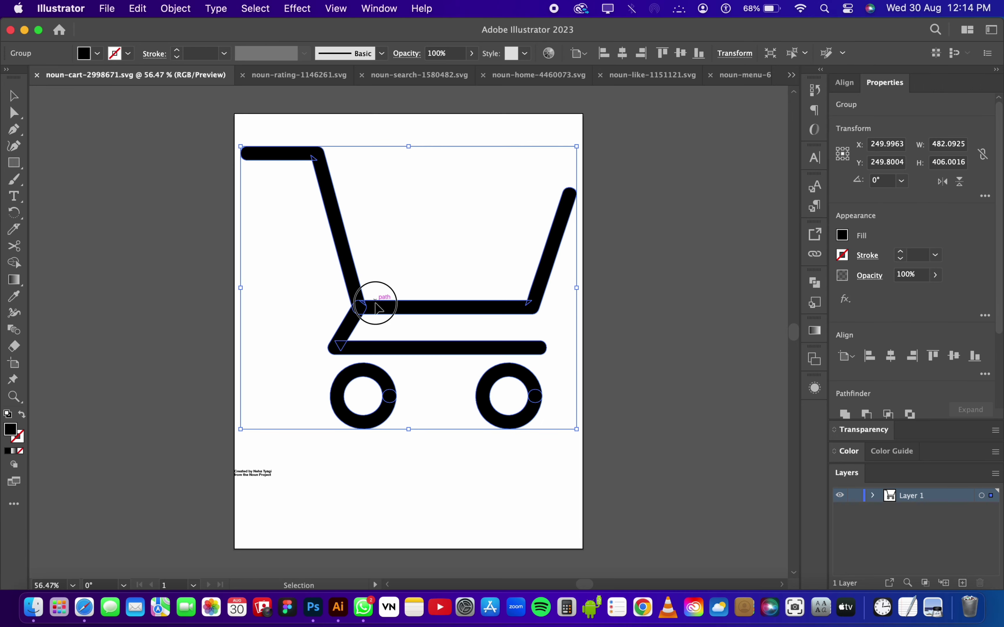
pyautogui.moveTo(376, 298); pyautogui.dragTo(638, 298)
pyautogui.press('super+c')
pyautogui.press('super+v')
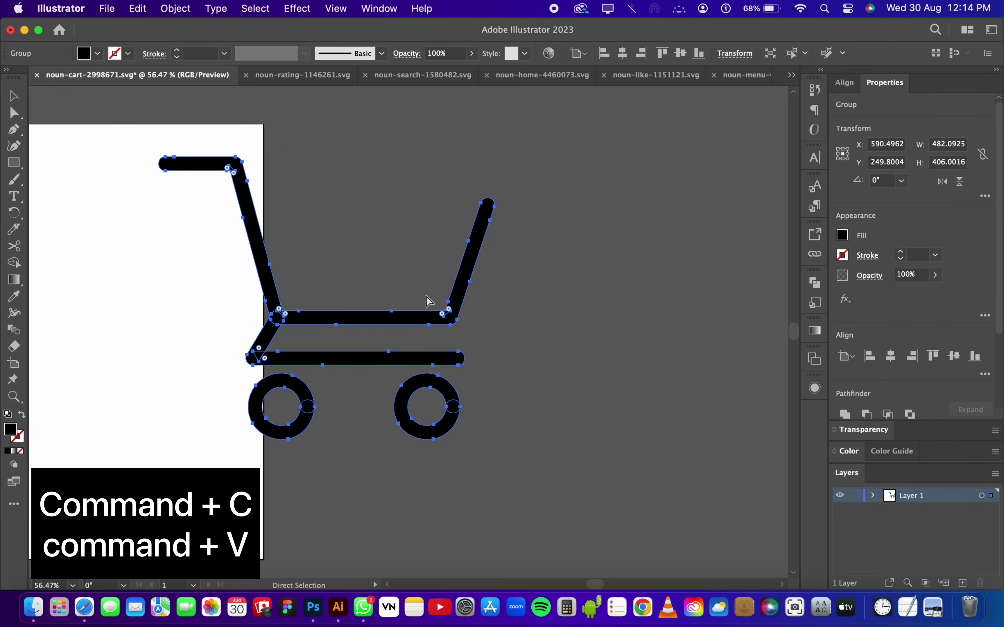
pyautogui.click(287, 579)
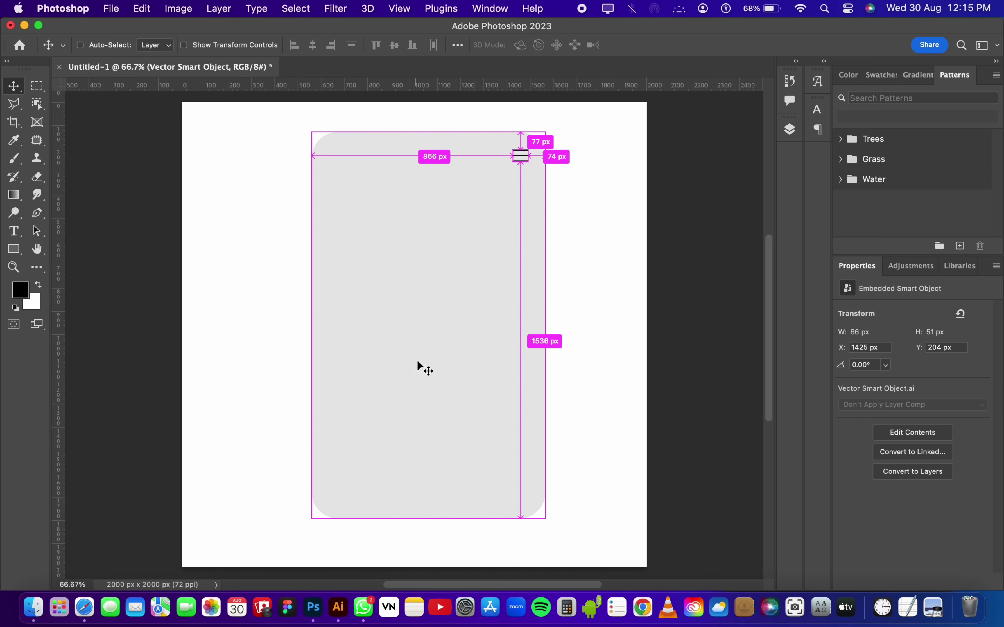
# Step: Paste the cart into the mockup as a Smart Object and scale it down
pyautogui.press('super+v')
pyautogui.click(425, 283)
pyautogui.click(567, 238)
pyautogui.moveTo(470, 289); pyautogui.dragTo(383, 362)
pyautogui.click(684, 44)
# Step: Move the cart to the top of the card beside the menu icon
pyautogui.scroll(3, 448, 414)
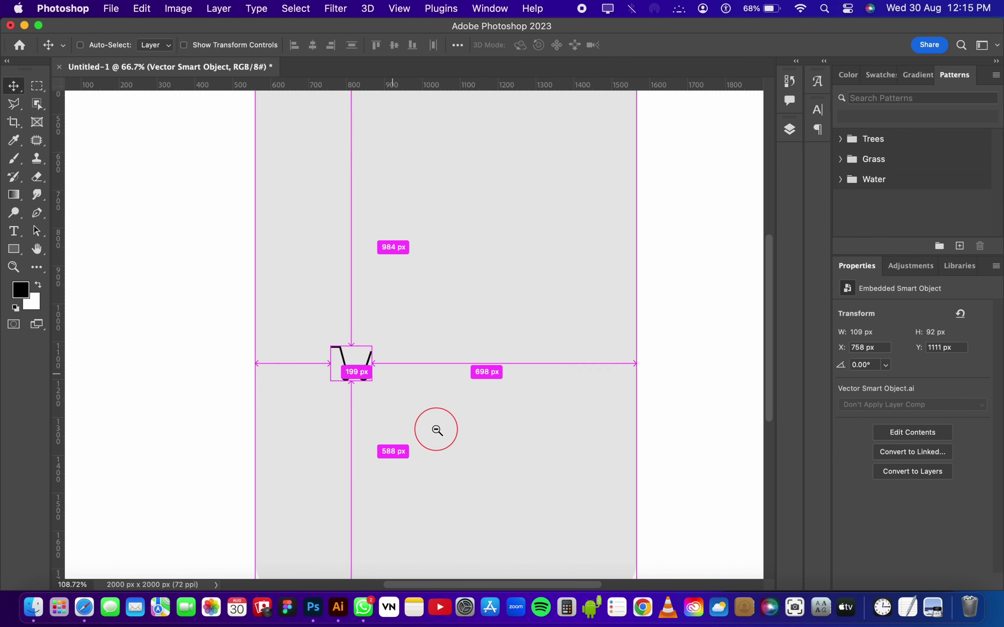
pyautogui.click(325, 537)
pyautogui.moveTo(327, 543)
pyautogui.mouseDown()
pyautogui.moveTo(511, 146)
pyautogui.moveTo(507, 131)
pyautogui.moveTo(510, 157)
pyautogui.mouseUp()
pyautogui.press('super+t')
pyautogui.click(684, 45)
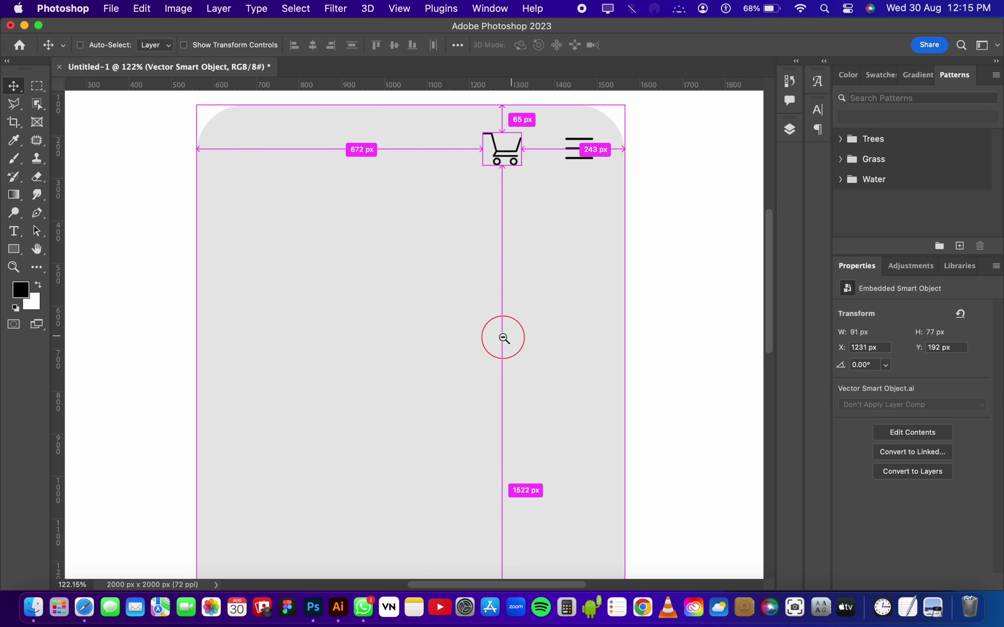
# Step: Shrink the cart icon further and reposition it up and right
pyautogui.scroll(-5, 502, 338)
pyautogui.scroll(10, 506, 251)
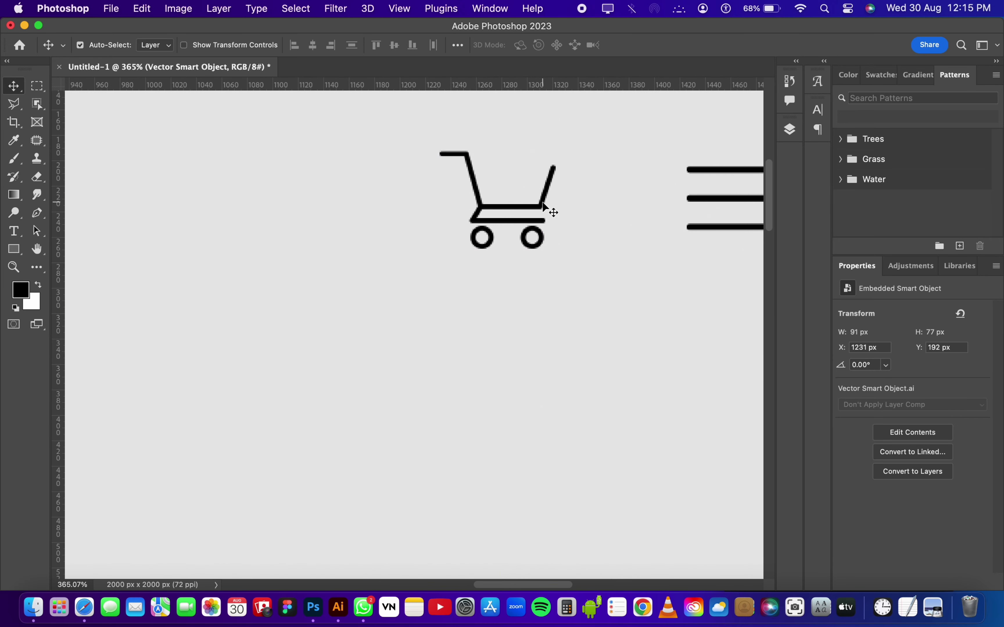
pyautogui.press('Down')
pyautogui.press('Down')
pyautogui.press('Down')
pyautogui.press('super+t')
pyautogui.moveTo(556, 158); pyautogui.dragTo(535, 173)
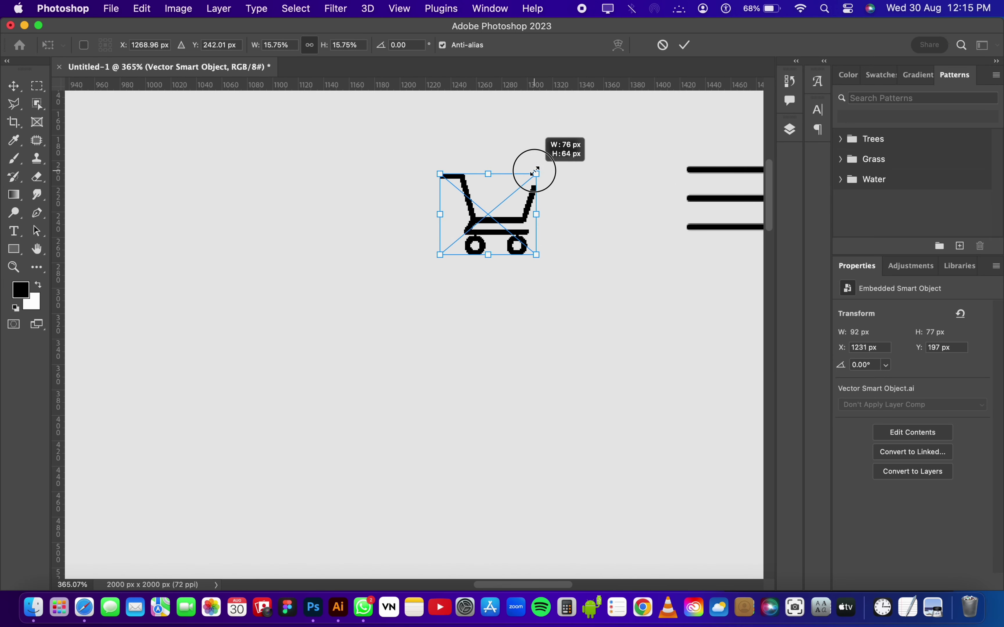
pyautogui.moveTo(521, 219); pyautogui.dragTo(535, 202)
pyautogui.click(684, 44)
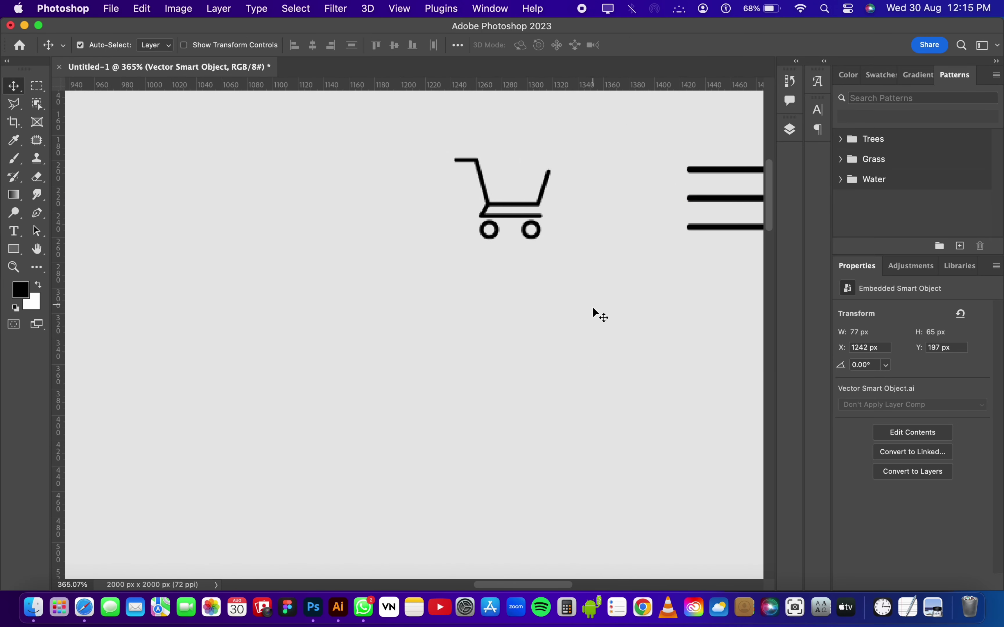
# Step: Fine-tune the cart position next to the menu icon, ending at X 1279 px, Y 191 px
pyautogui.scroll(-5, 596, 314)
pyautogui.scroll(-3, 521, 288)
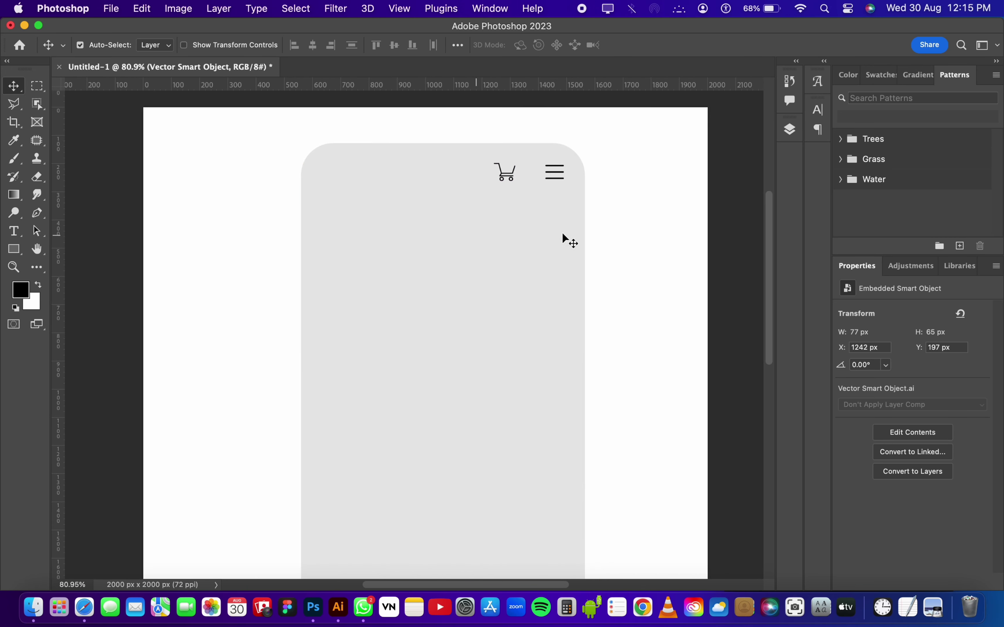
pyautogui.moveTo(511, 174); pyautogui.dragTo(522, 174)
pyautogui.scroll(-2, 601, 282)
pyautogui.press('Down')
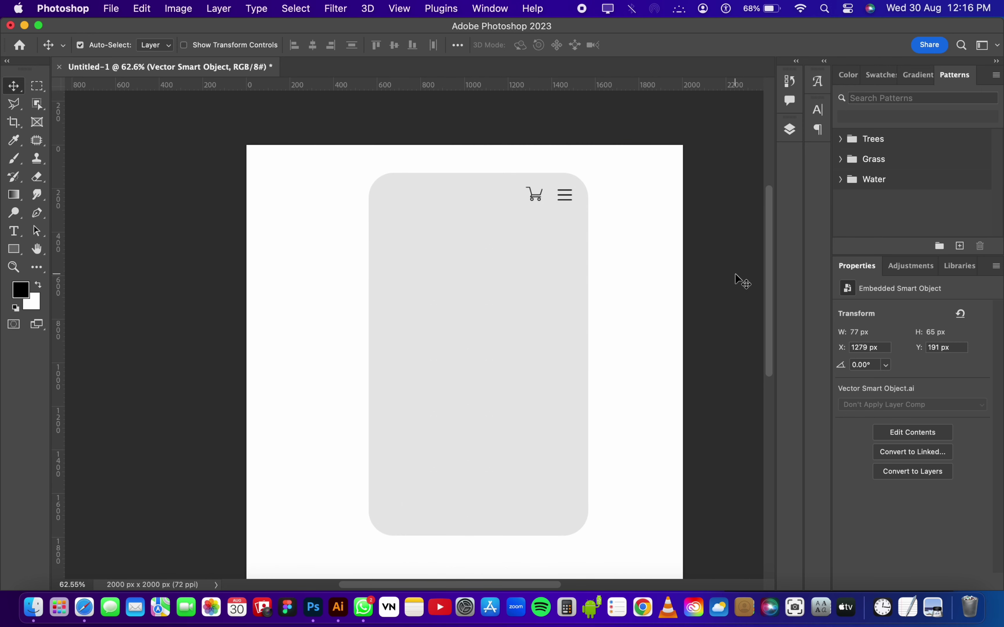
pyautogui.press('Up')
pyautogui.press('Up')
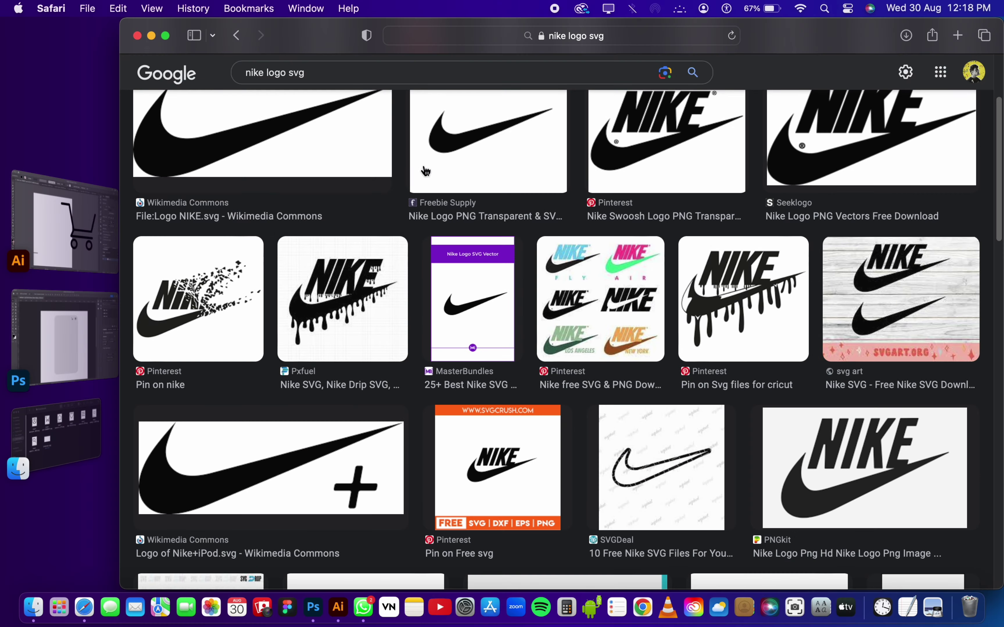
# Step: Copy a Nike swoosh image from the Google 'nike logo svg' results and return to Illustrator
pyautogui.rightClick(438, 127)
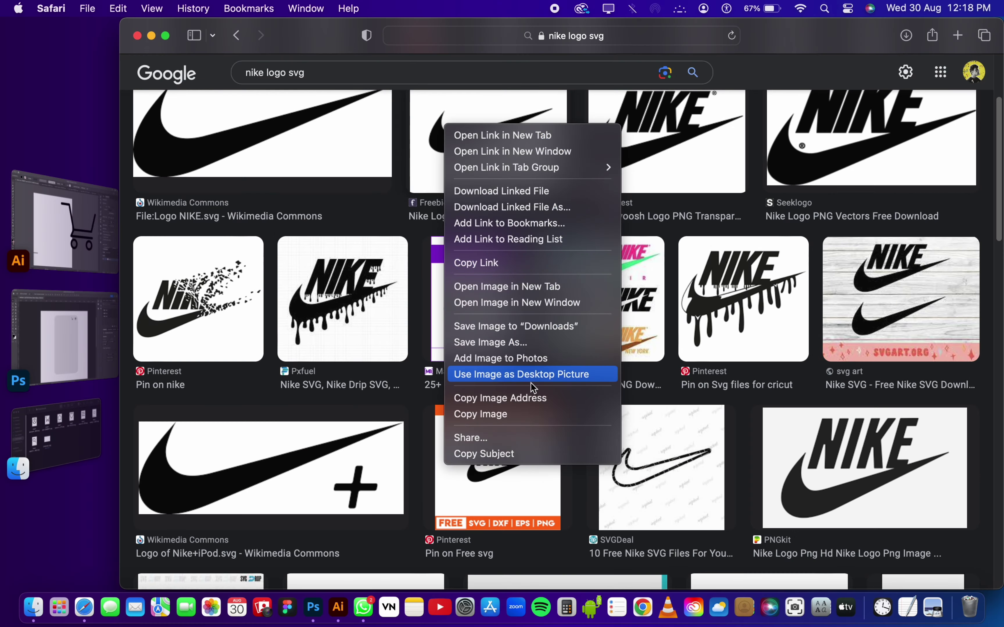
pyautogui.click(539, 419)
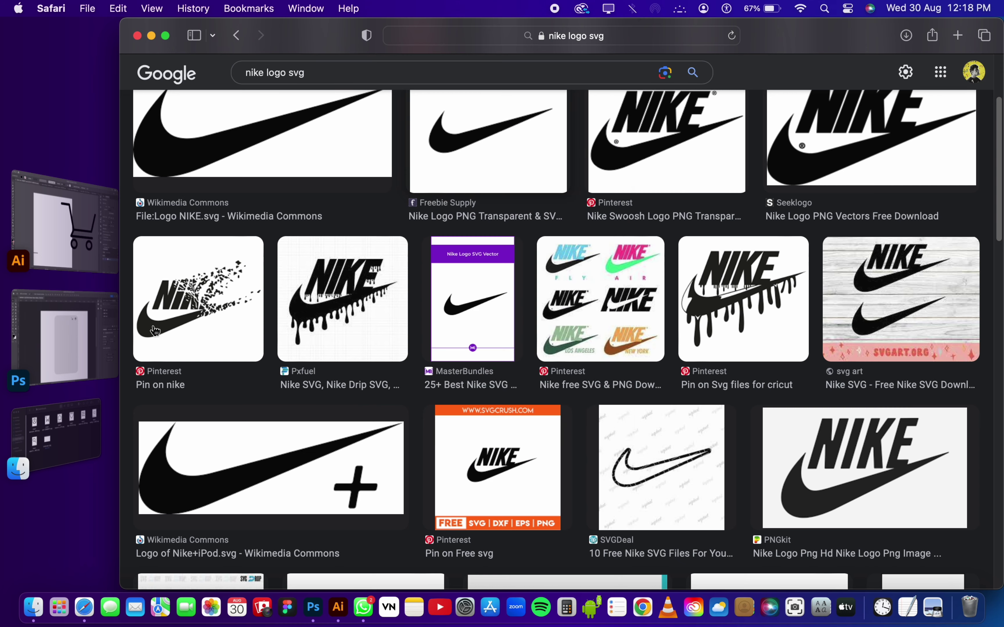
pyautogui.click(62, 224)
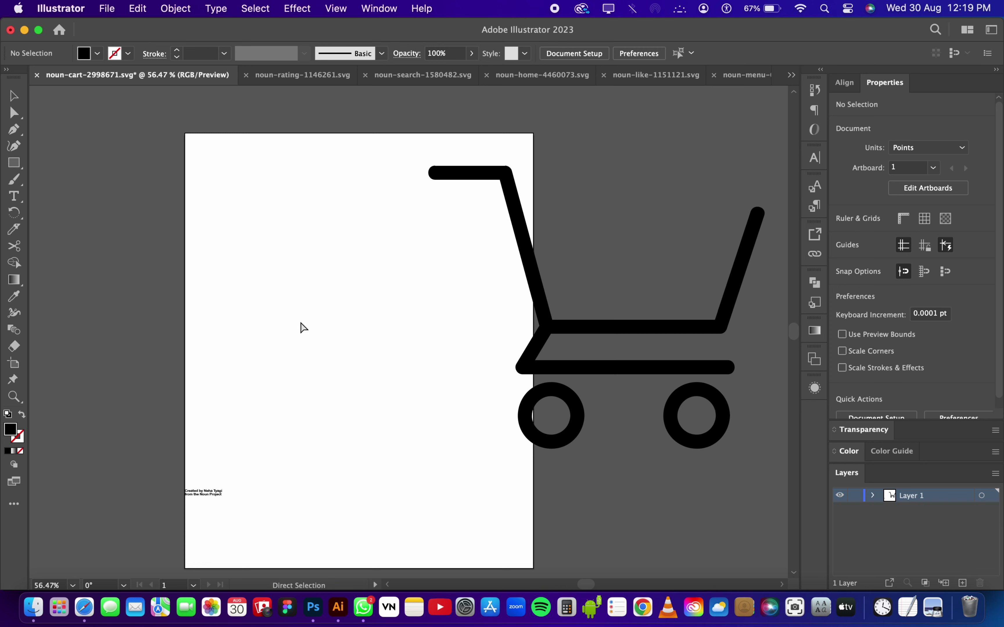
# Step: Paste the swoosh image into Illustrator, Image Trace it and Expand the tracing
pyautogui.press('super+v')
pyautogui.moveTo(363, 343); pyautogui.dragTo(320, 324)
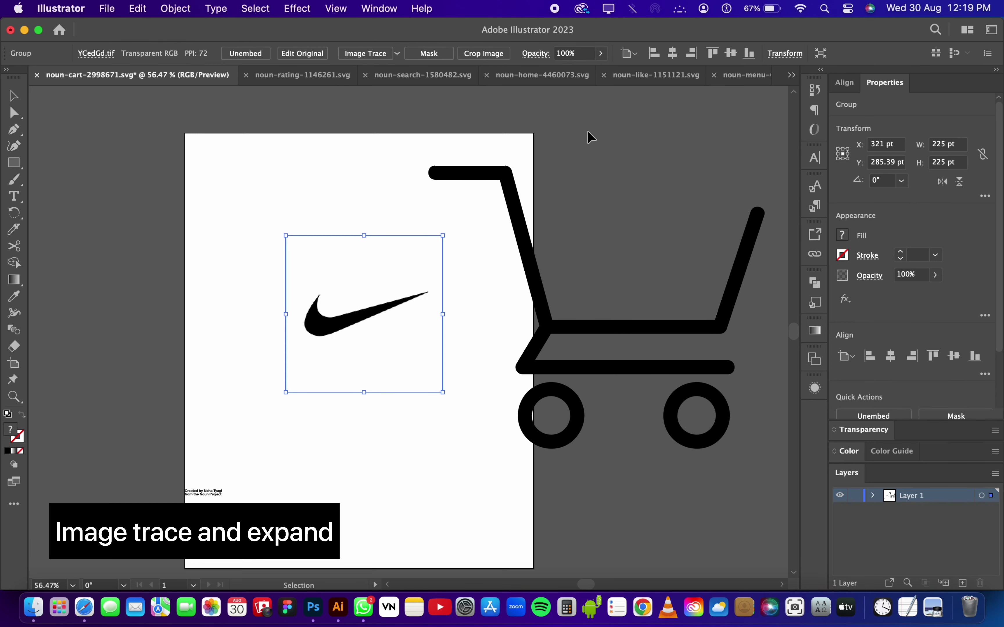
pyautogui.click(365, 53)
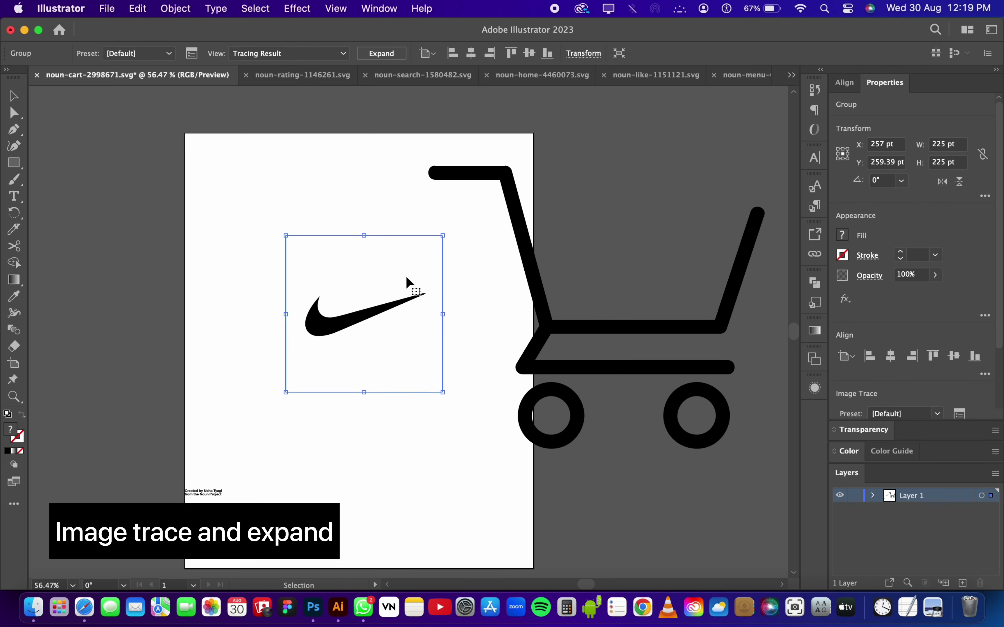
pyautogui.moveTo(400, 307)
pyautogui.mouseDown()
pyautogui.moveTo(329, 234)
pyautogui.moveTo(211, 239)
pyautogui.mouseUp()
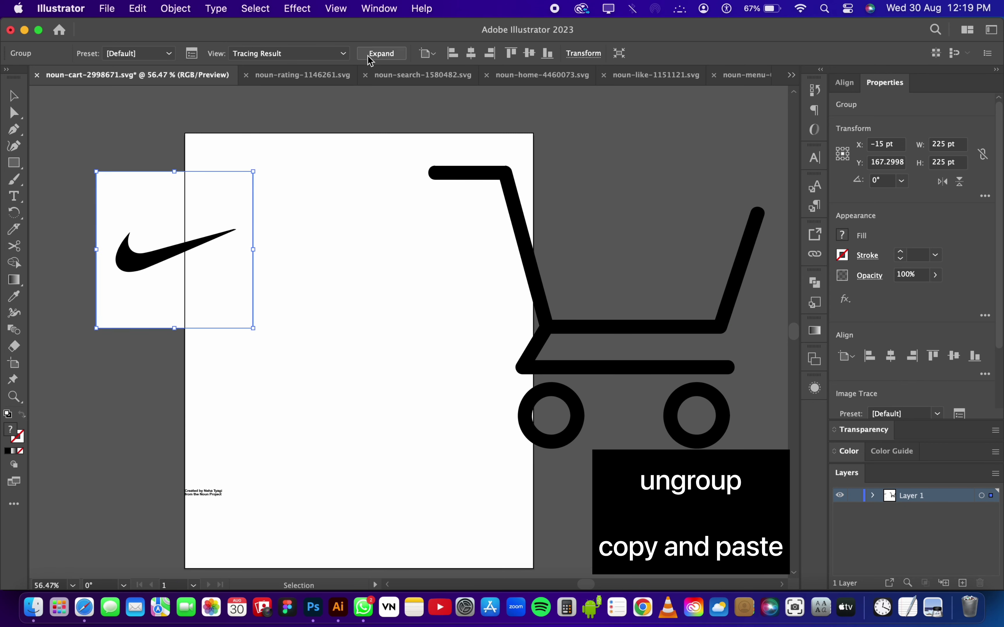
pyautogui.click(381, 54)
# Step: Ungroup the traced artwork and pull the black swoosh away from its white box
pyautogui.rightClick(142, 228)
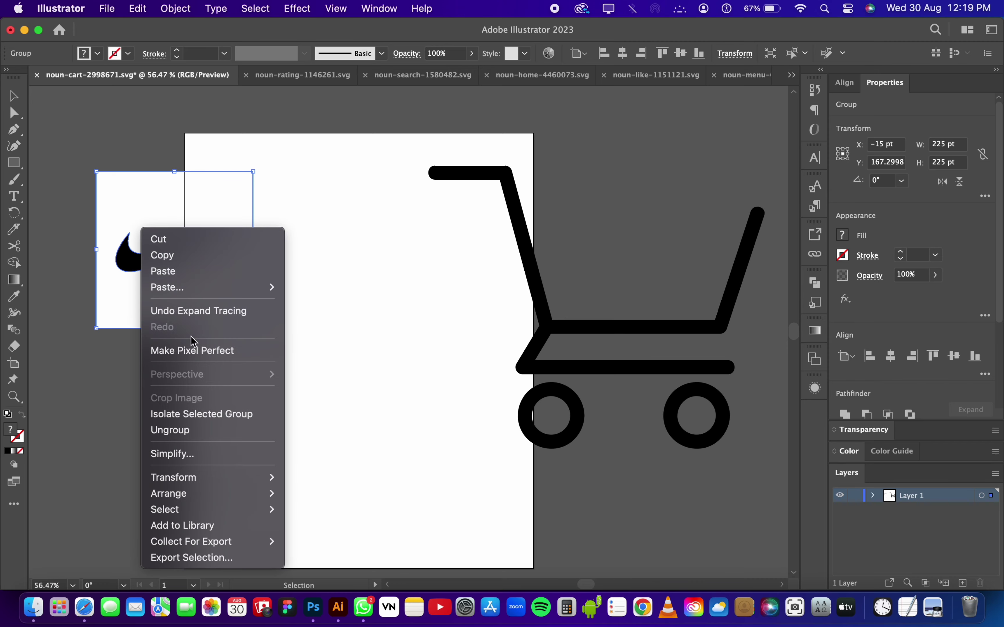
pyautogui.click(216, 430)
pyautogui.moveTo(139, 320); pyautogui.dragTo(105, 339)
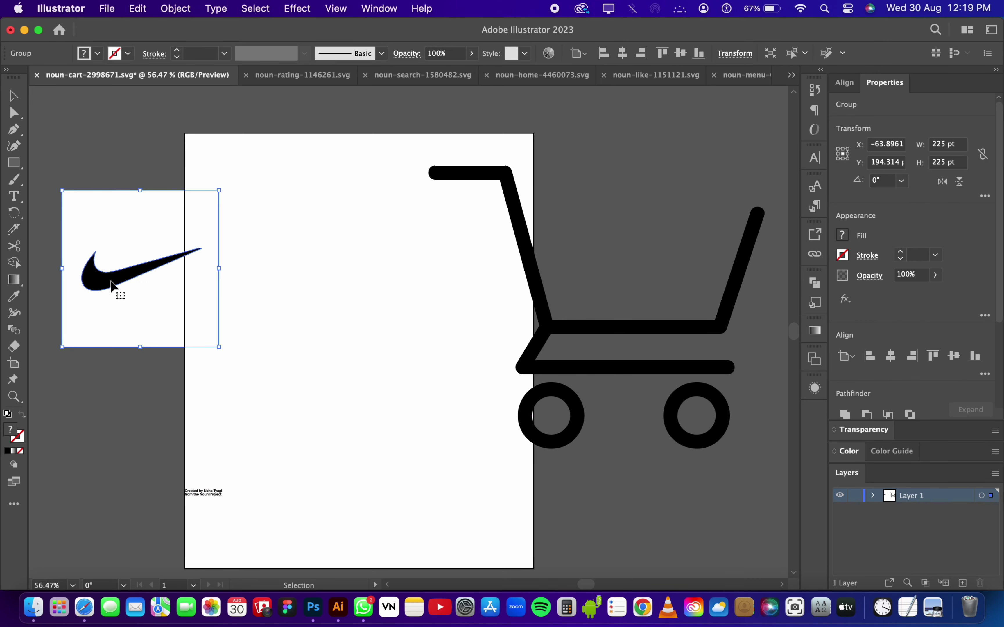
pyautogui.click(124, 303)
pyautogui.rightClick(126, 313)
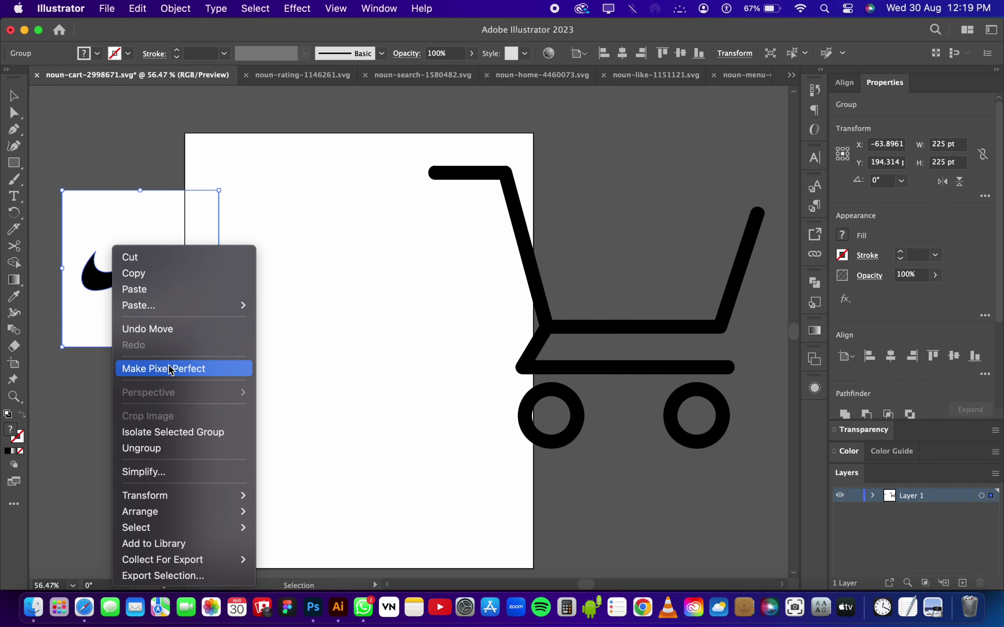
pyautogui.click(189, 450)
pyautogui.click(141, 349)
pyautogui.moveTo(137, 273); pyautogui.dragTo(136, 441)
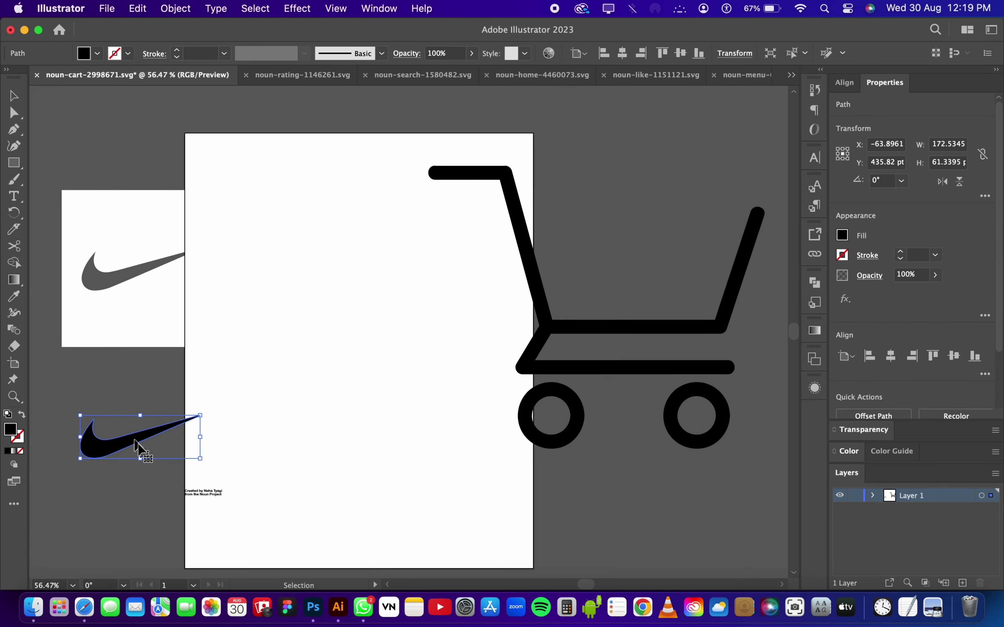
pyautogui.click(306, 605)
# Step: Paste the swoosh, scale it to 123×45 px and place it top-left at X 633, Y 220
pyautogui.press('super+v')
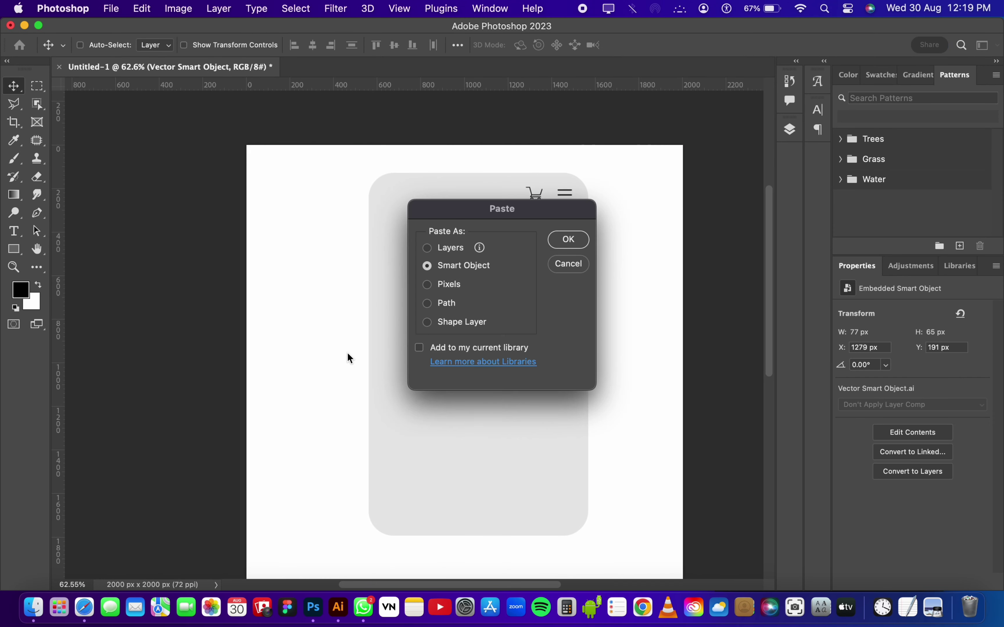
pyautogui.click(567, 249)
pyautogui.moveTo(488, 360)
pyautogui.mouseDown()
pyautogui.moveTo(473, 359)
pyautogui.moveTo(347, 202)
pyautogui.mouseUp()
pyautogui.press('Return')
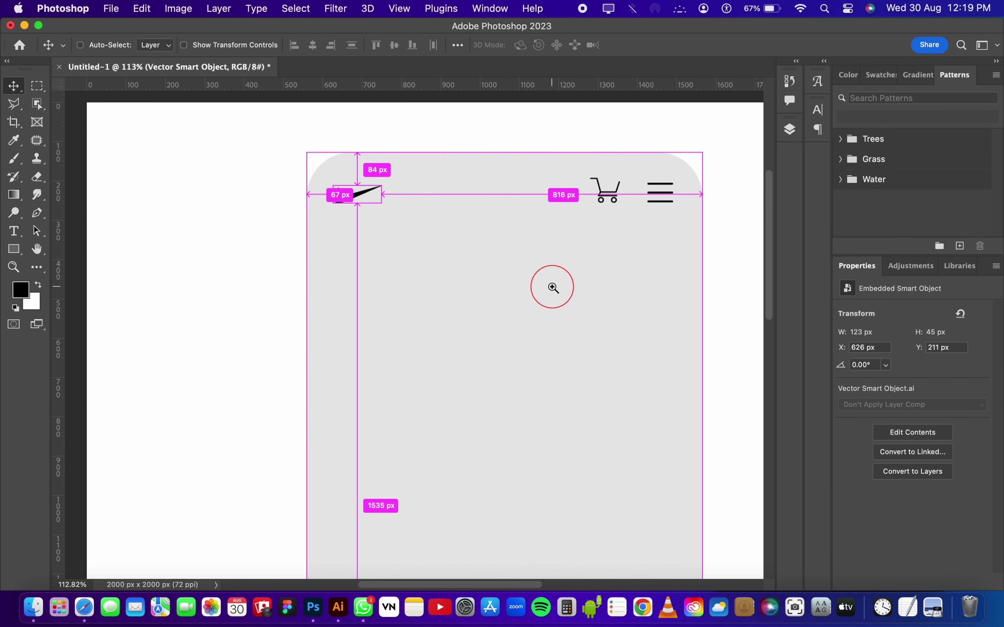
pyautogui.moveTo(551, 285)
pyautogui.mouseDown()
pyautogui.moveTo(509, 310)
pyautogui.moveTo(399, 242)
pyautogui.mouseUp()
pyautogui.scroll(2, 399, 242)
# Step: Draw a centred rectangle under the header and round it into a 51 px-radius pill
pyautogui.press('u')
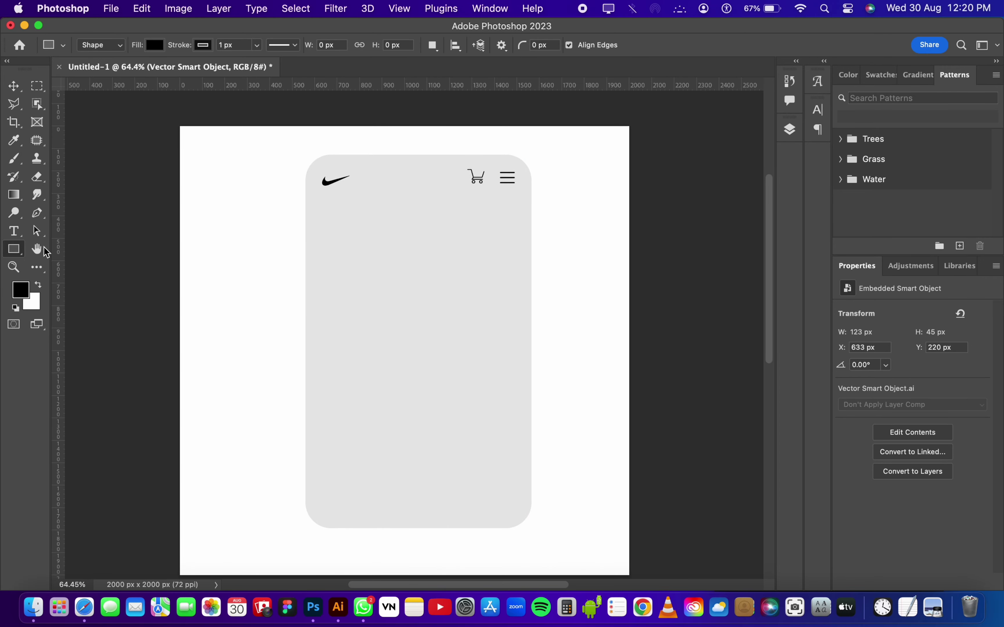
pyautogui.moveTo(337, 201); pyautogui.dragTo(517, 223)
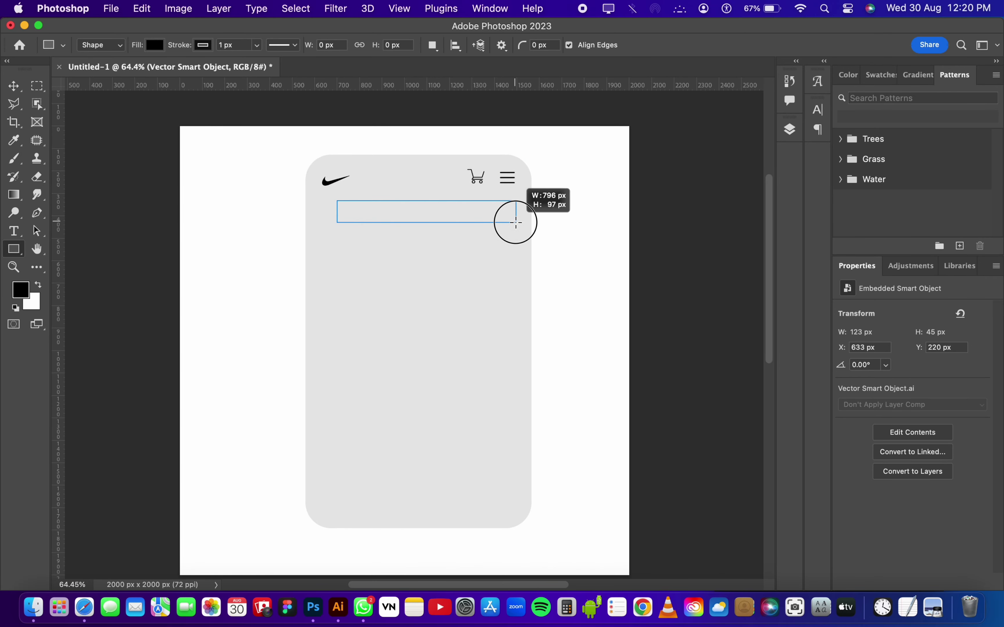
pyautogui.press('v')
pyautogui.moveTo(440, 215); pyautogui.dragTo(430, 216)
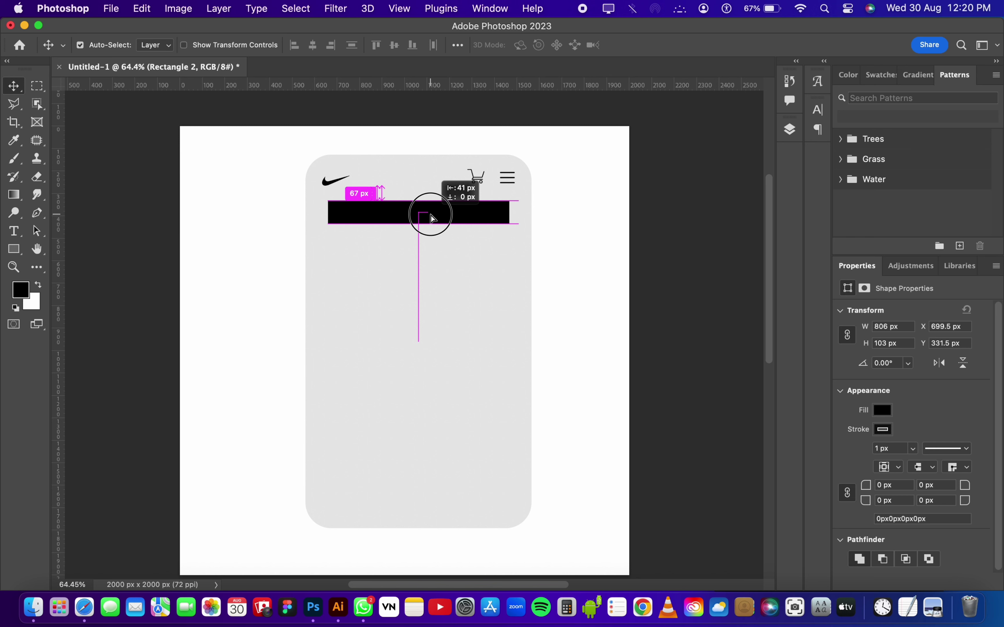
pyautogui.press('u')
pyautogui.moveTo(502, 206); pyautogui.dragTo(460, 212)
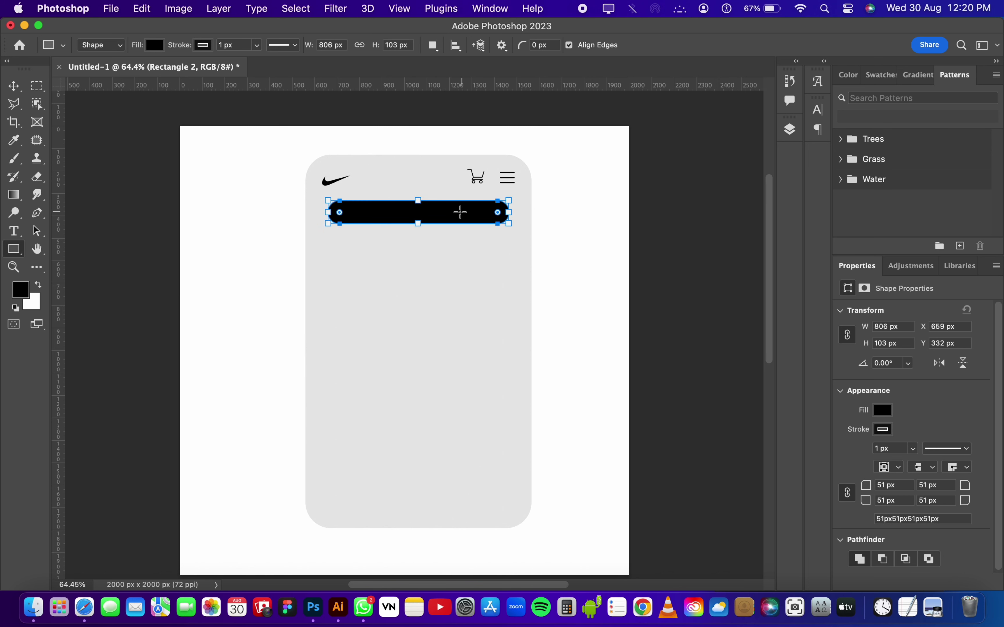
# Step: Give the search bar a light grey fill
pyautogui.click(887, 430)
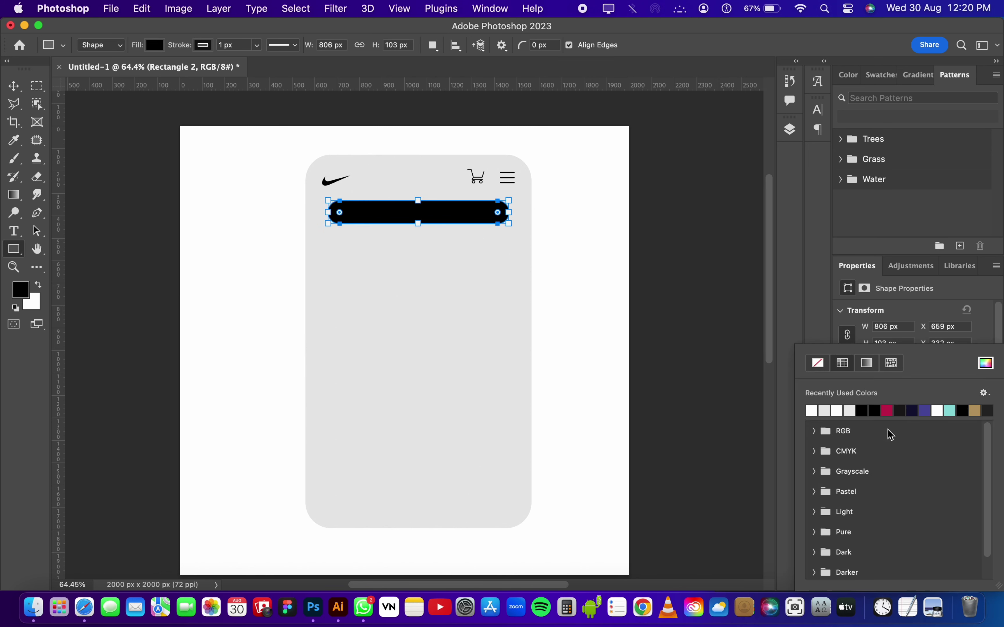
pyautogui.click(814, 363)
pyautogui.click(825, 410)
pyautogui.click(987, 361)
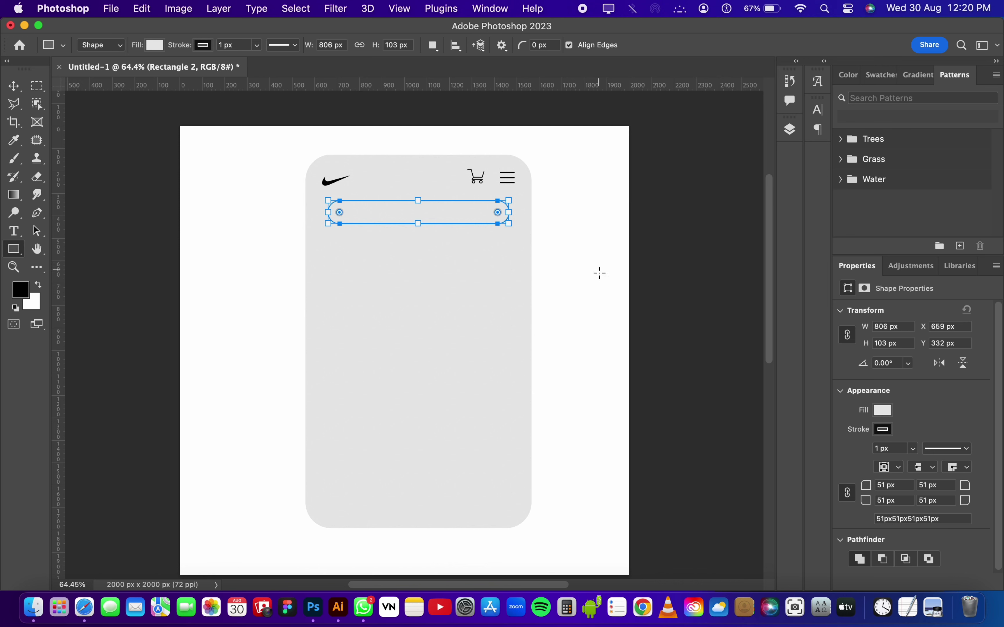
pyautogui.press('v')
pyautogui.click(552, 224)
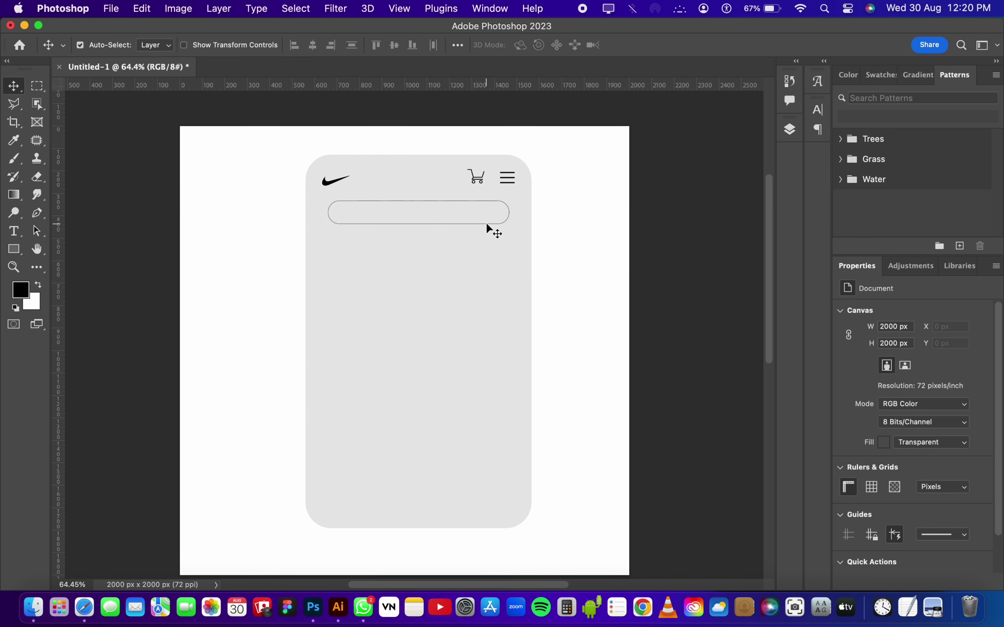
# Step: Set the 806 × 103 px search bar's outline to a 2.51 px dark stroke
pyautogui.moveTo(396, 237); pyautogui.dragTo(444, 286)
pyautogui.click(440, 203)
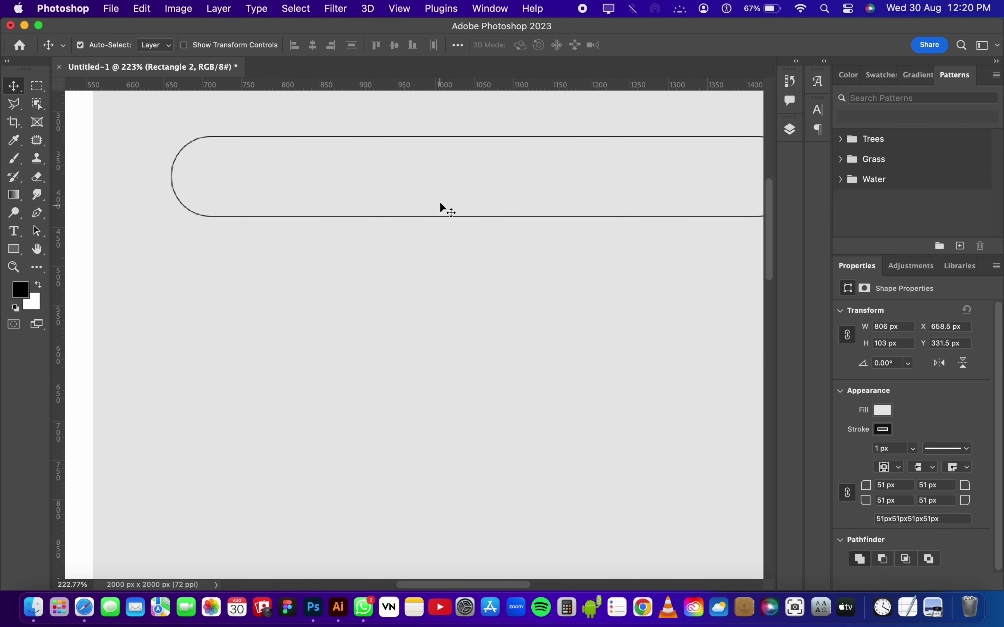
pyautogui.click(914, 449)
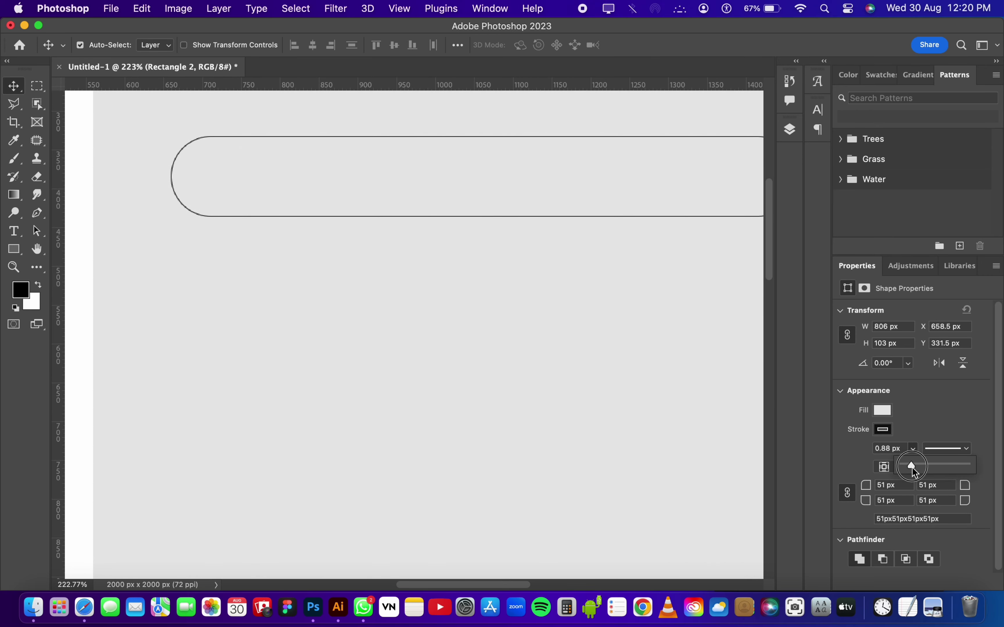
pyautogui.moveTo(915, 468); pyautogui.dragTo(914, 467)
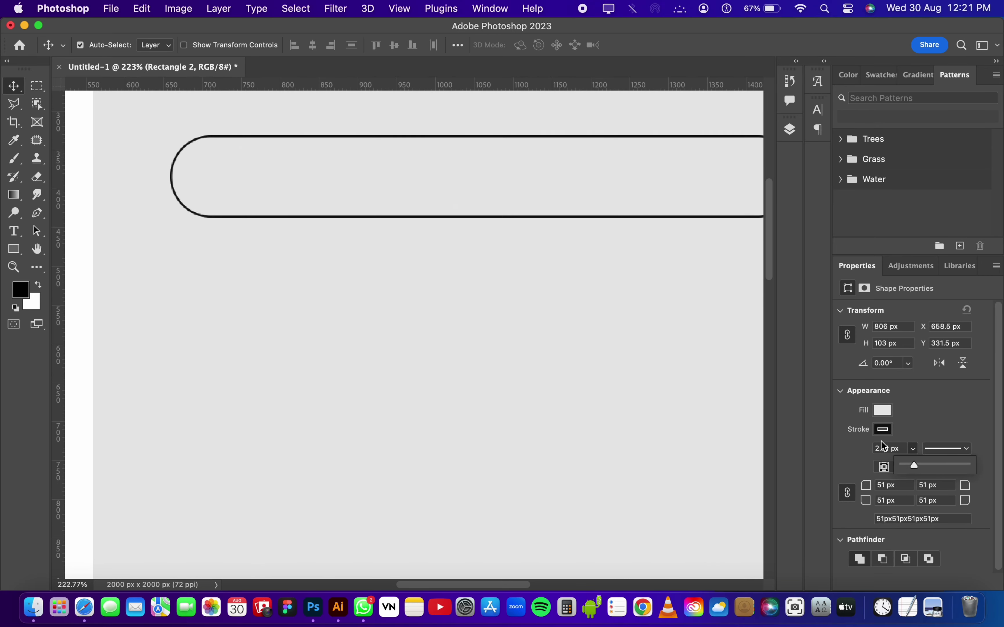
pyautogui.scroll(-5, 473, 381)
pyautogui.moveTo(488, 407); pyautogui.dragTo(462, 329)
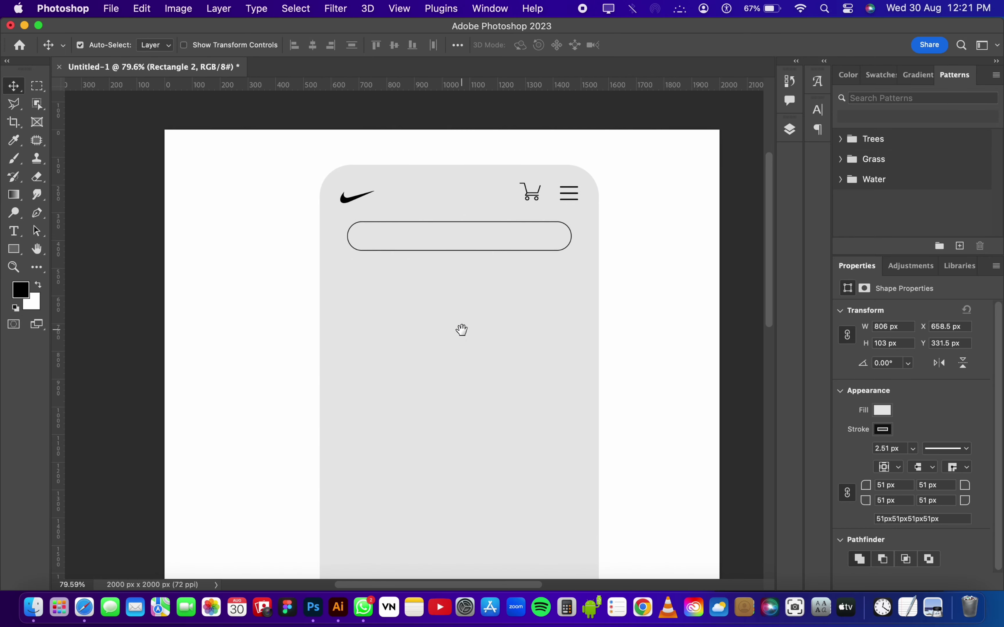
# Step: Copy the magnifier icon from Illustrator's noun-search document and paste it into the mockup
pyautogui.click(338, 608)
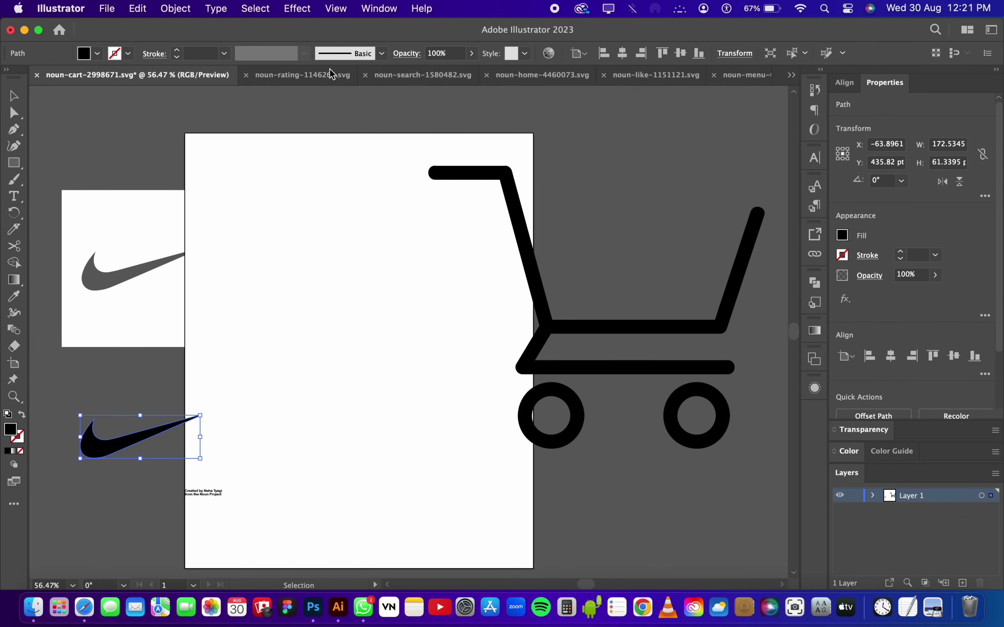
pyautogui.click(440, 75)
pyautogui.press('z')
pyautogui.click(474, 380)
pyautogui.click(407, 363)
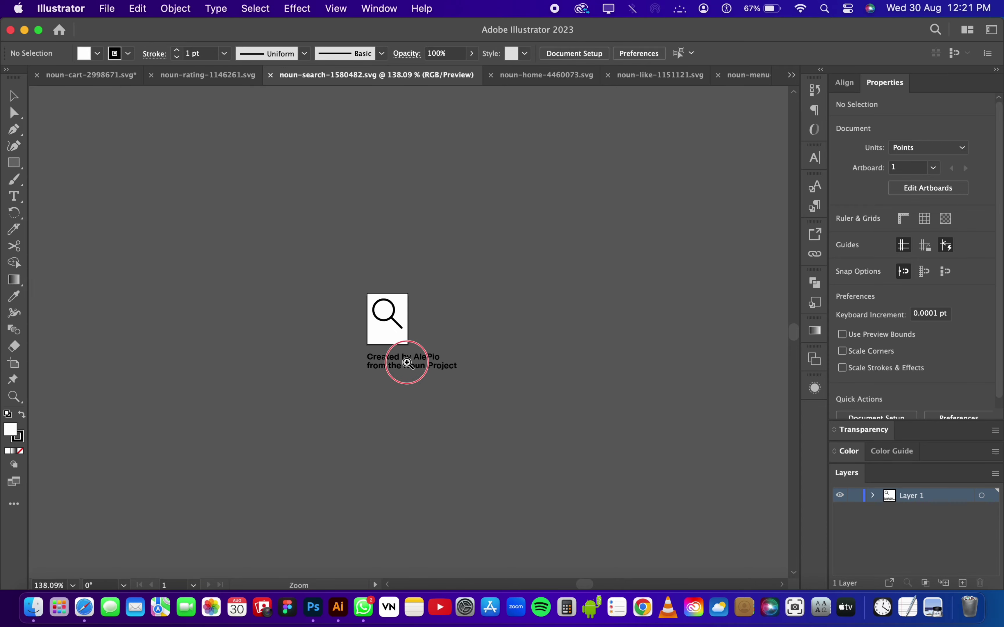
pyautogui.moveTo(407, 363)
pyautogui.mouseDown()
pyautogui.moveTo(487, 280)
pyautogui.moveTo(225, 314)
pyautogui.mouseUp()
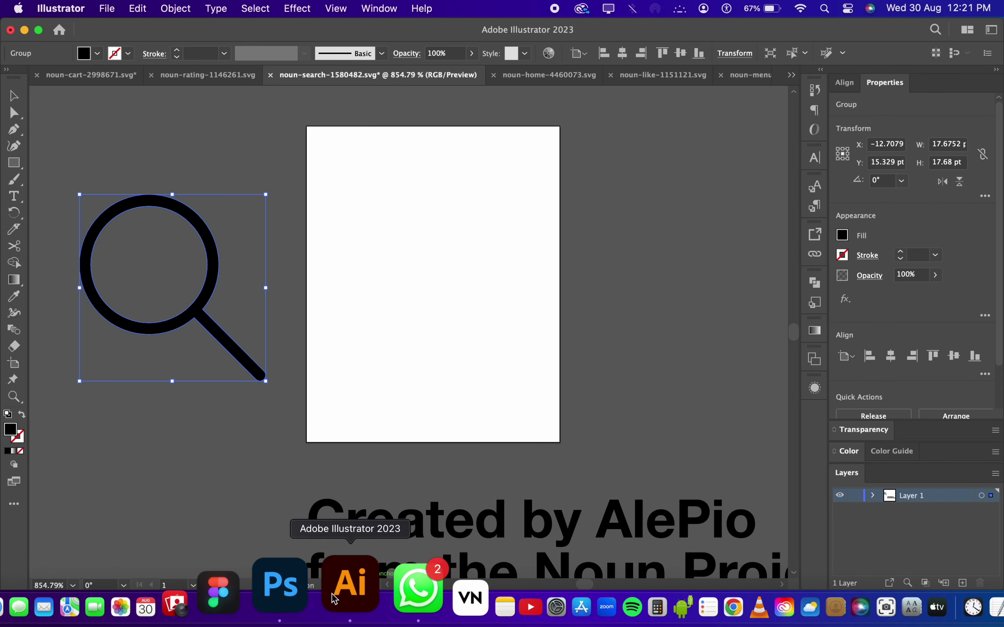
pyautogui.click(315, 598)
pyautogui.press('super+v')
# Step: Scale the pasted magnifier icon to 40 px and move it into the bar's left end
pyautogui.press('Return')
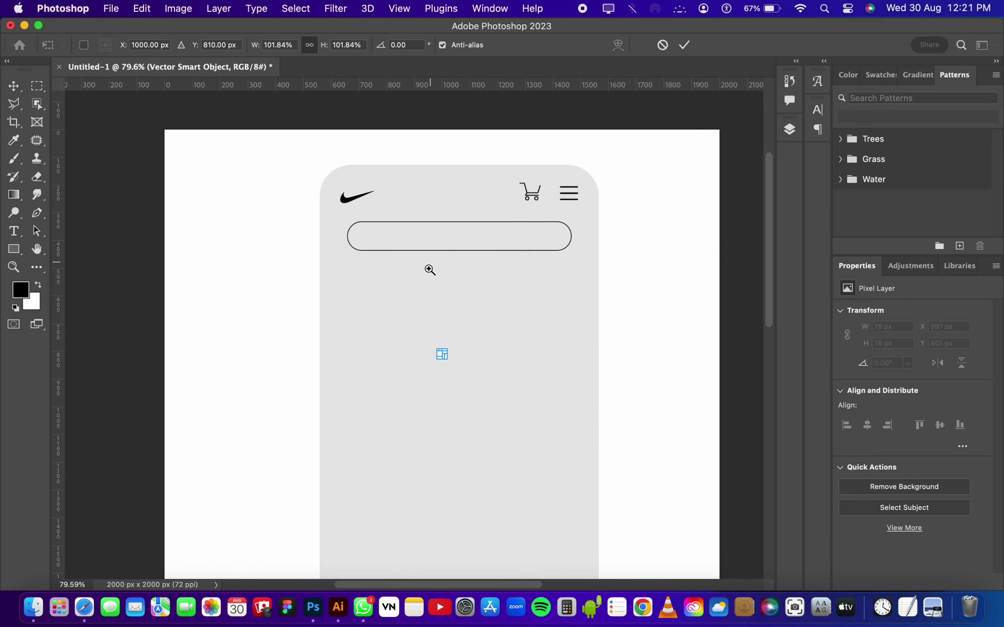
pyautogui.moveTo(430, 270); pyautogui.dragTo(489, 327)
pyautogui.moveTo(459, 439)
pyautogui.mouseDown()
pyautogui.moveTo(464, 430)
pyautogui.moveTo(288, 190)
pyautogui.mouseUp()
pyautogui.press('Return')
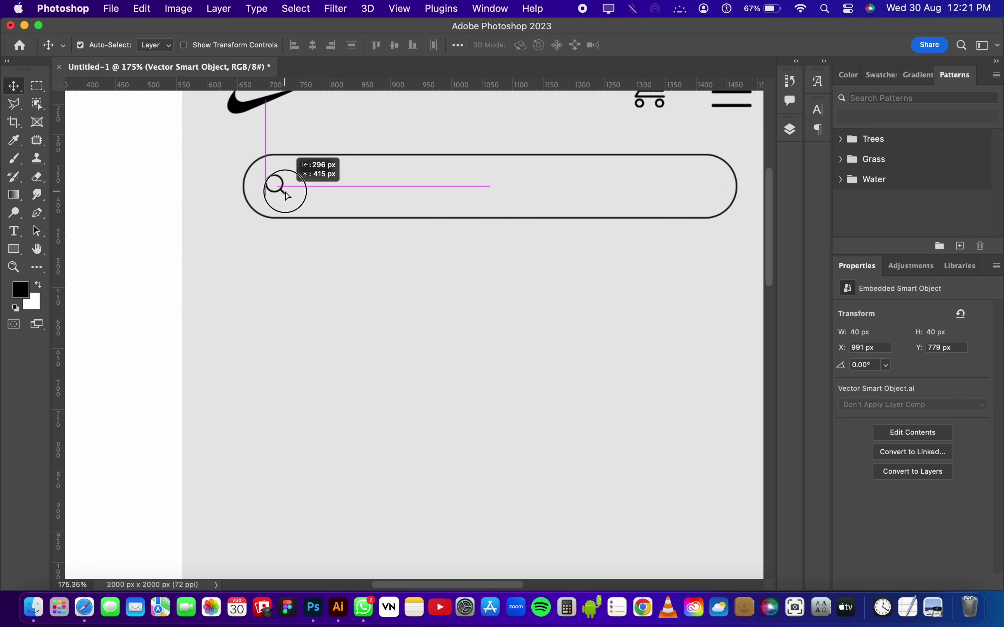
pyautogui.moveTo(289, 194); pyautogui.dragTo(284, 189)
pyautogui.moveTo(546, 287); pyautogui.dragTo(502, 345)
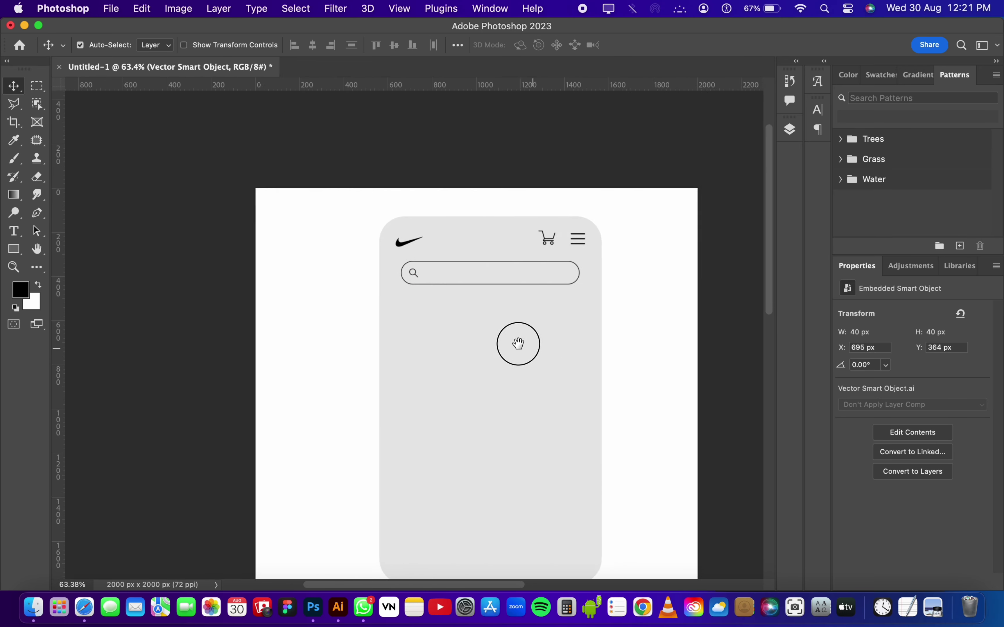
# Step: Type the placeholder 'what are you looking for?' inside the search bar
pyautogui.press('t')
pyautogui.click(392, 268)
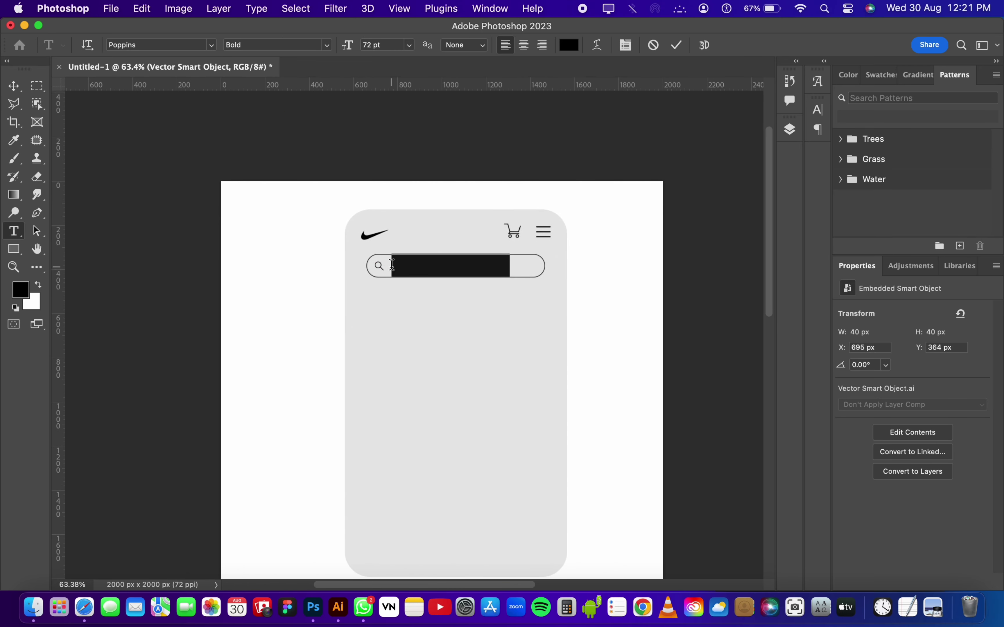
pyautogui.write('WHAT ARE YOU LOOKING')
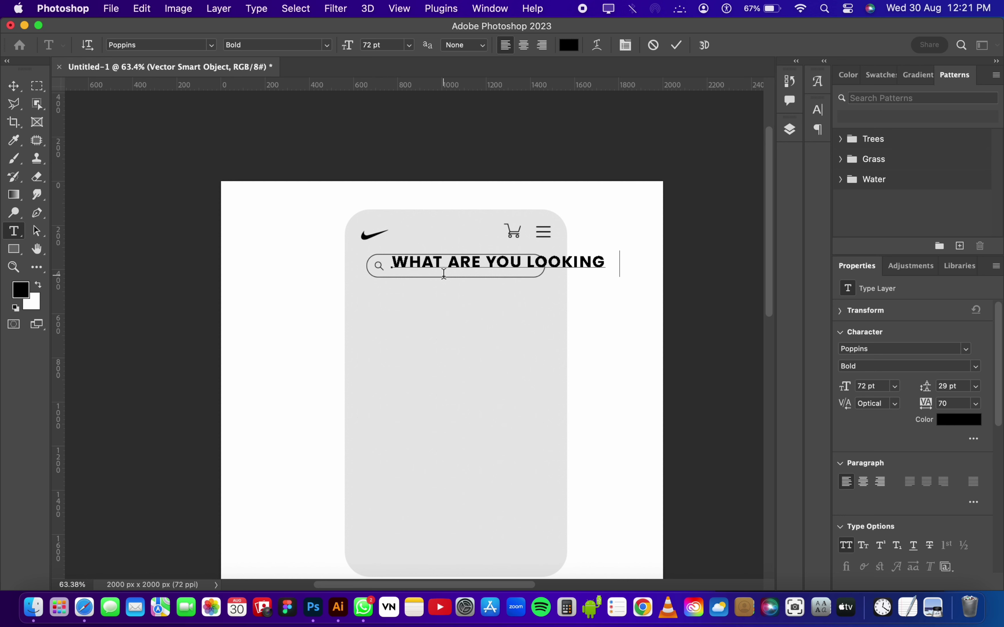
pyautogui.write('FOR?')
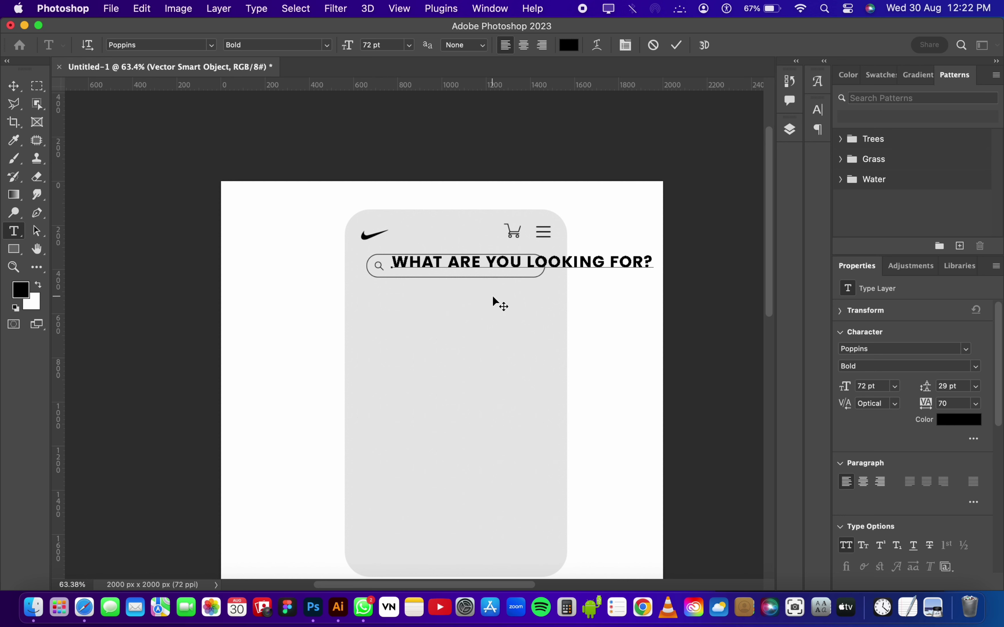
pyautogui.click(676, 45)
pyautogui.press('v')
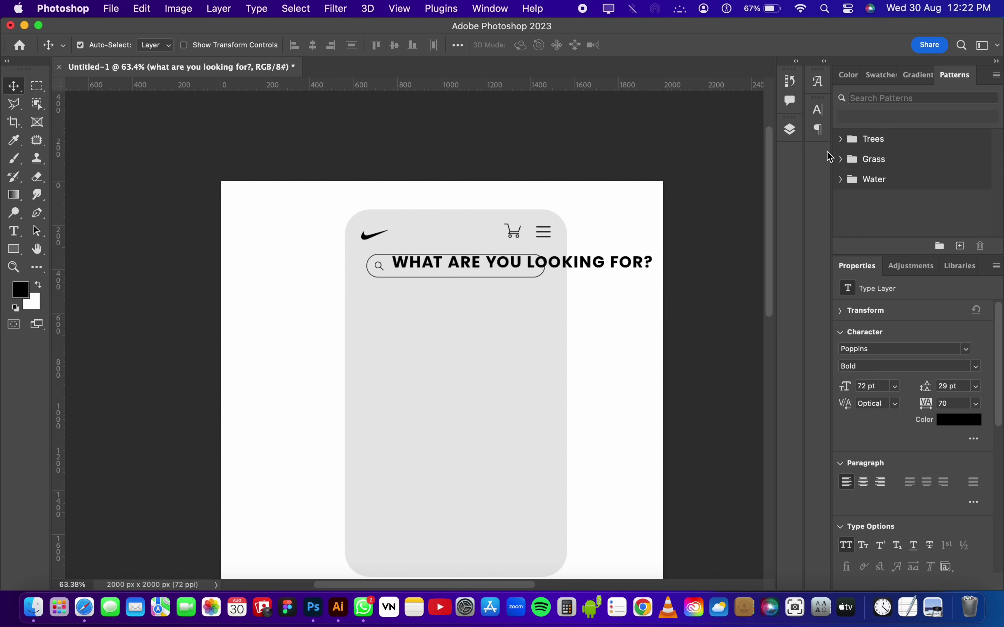
# Step: Set the placeholder text to 30 pt Poppins Regular
pyautogui.click(822, 111)
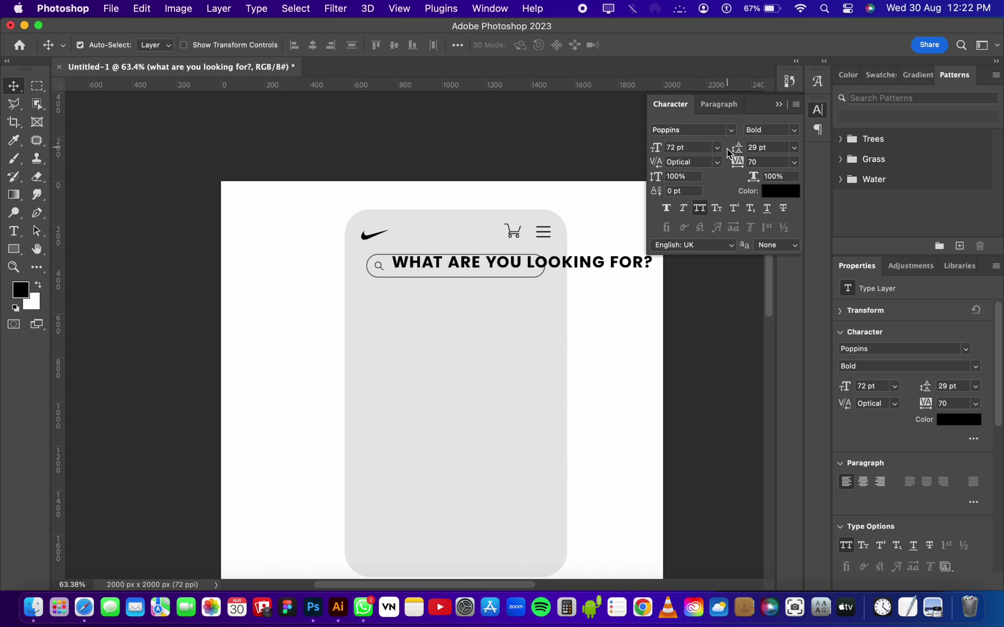
pyautogui.click(717, 147)
pyautogui.click(694, 180)
pyautogui.click(717, 148)
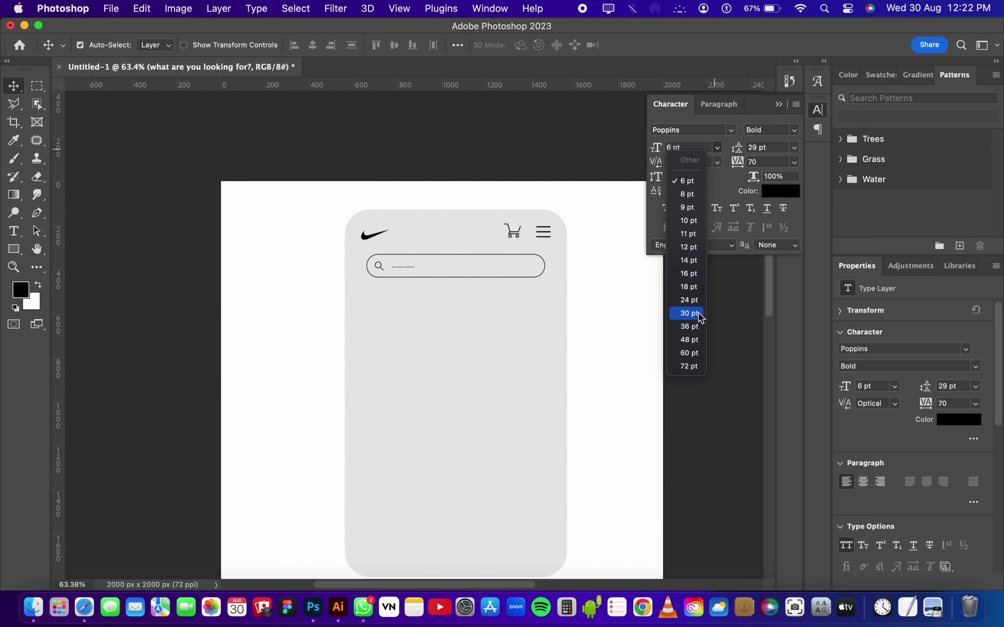
pyautogui.click(690, 315)
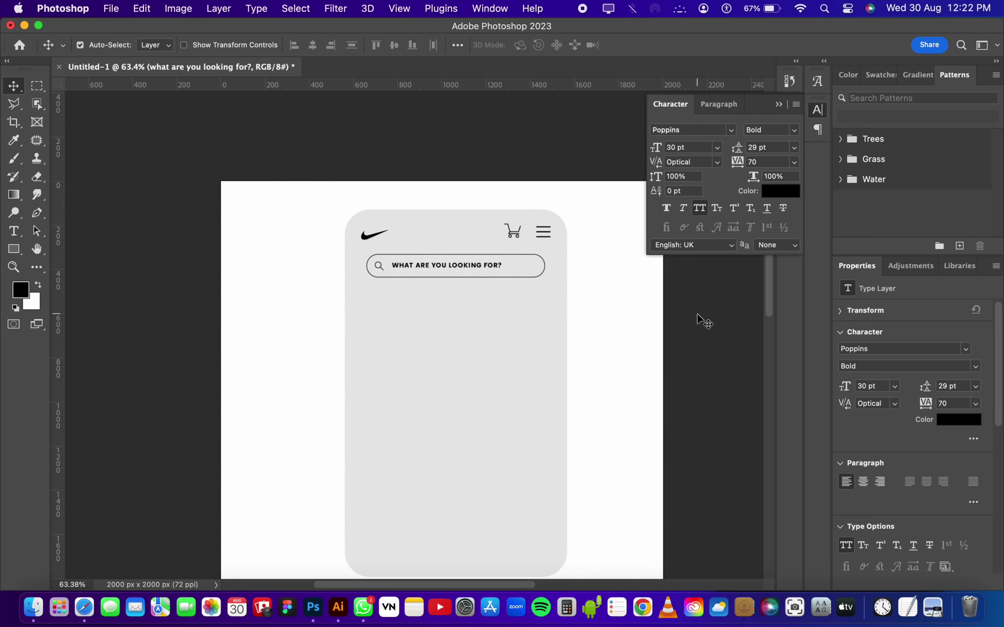
pyautogui.click(784, 133)
pyautogui.click(781, 211)
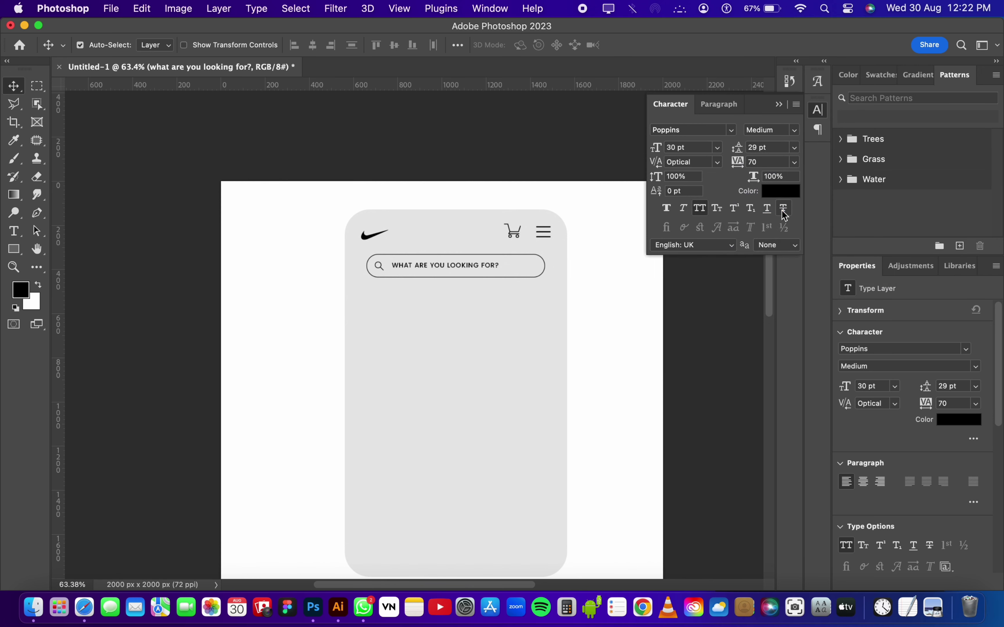
pyautogui.click(793, 134)
pyautogui.click(776, 186)
# Step: Turn off All Caps and colour the placeholder #1e1e1e
pyautogui.click(784, 131)
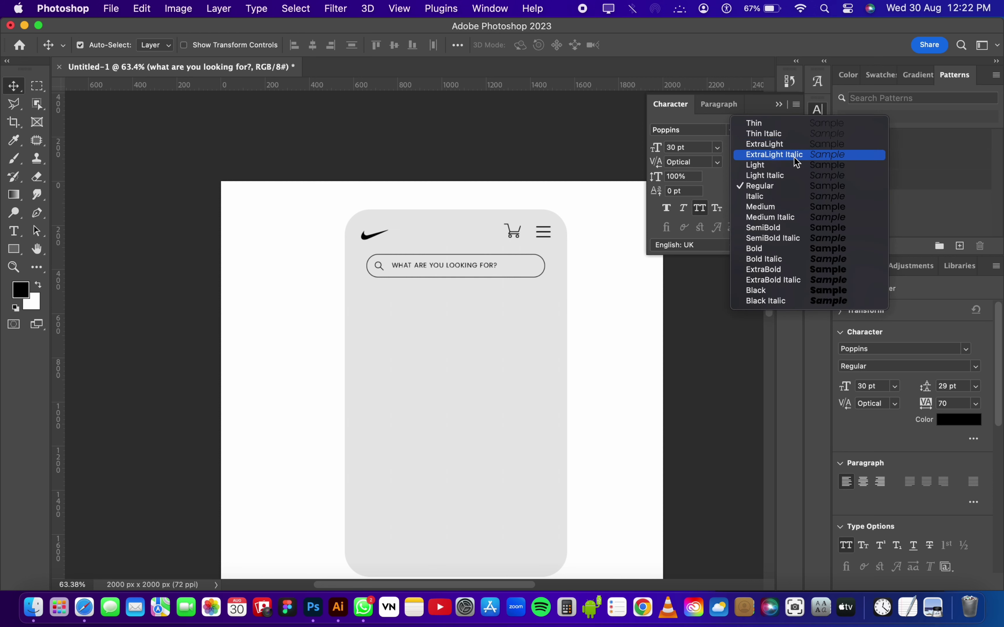
pyautogui.click(743, 179)
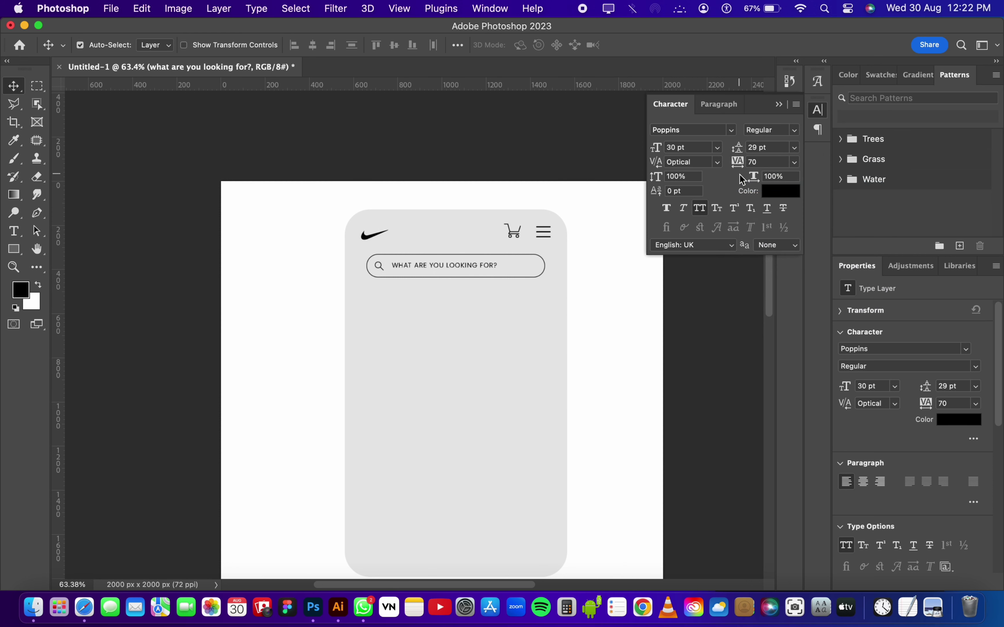
pyautogui.click(699, 208)
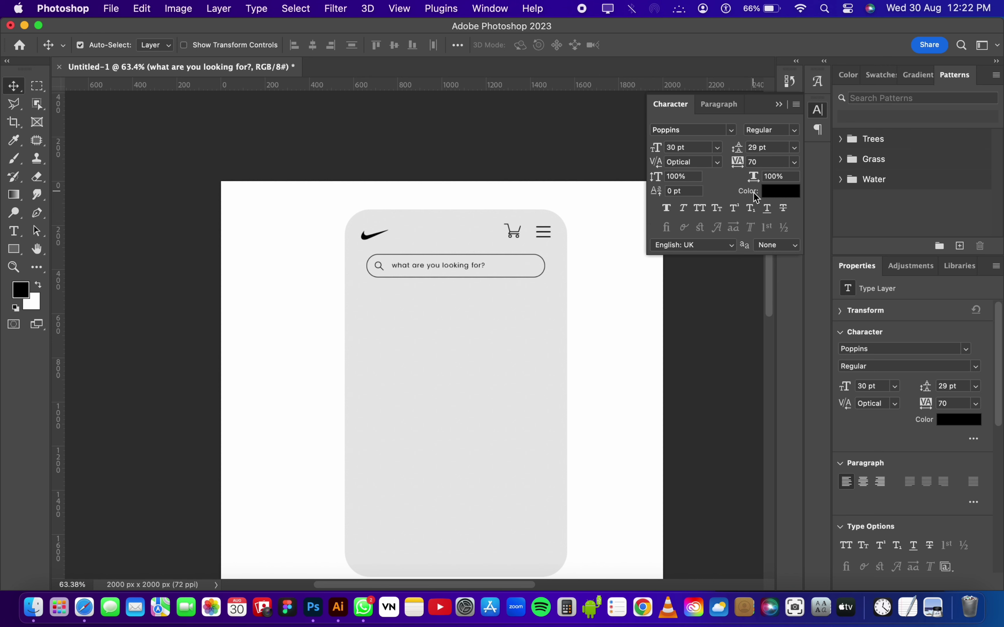
pyautogui.click(775, 194)
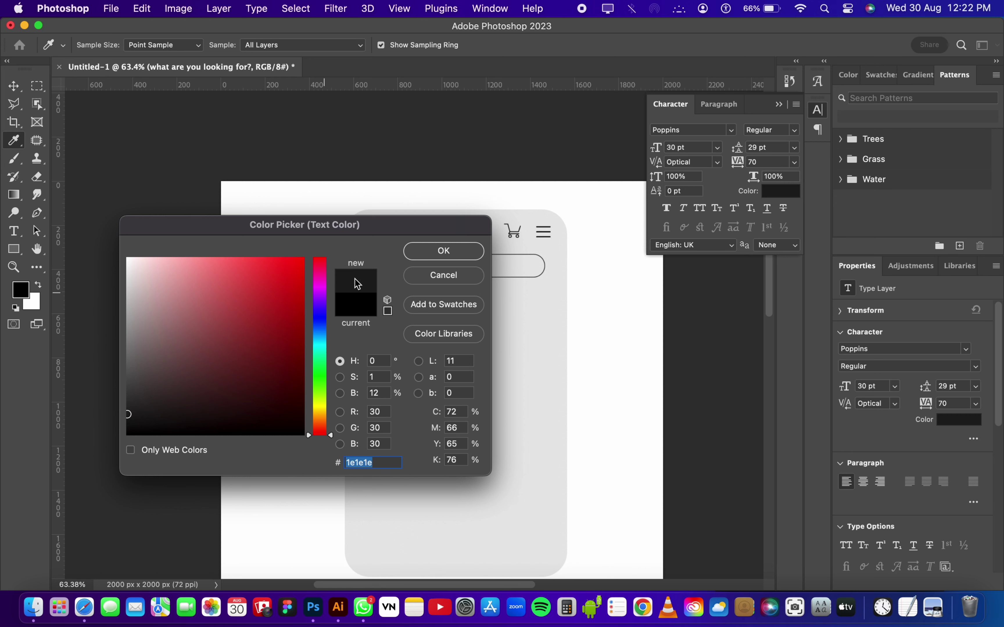
pyautogui.press('Return')
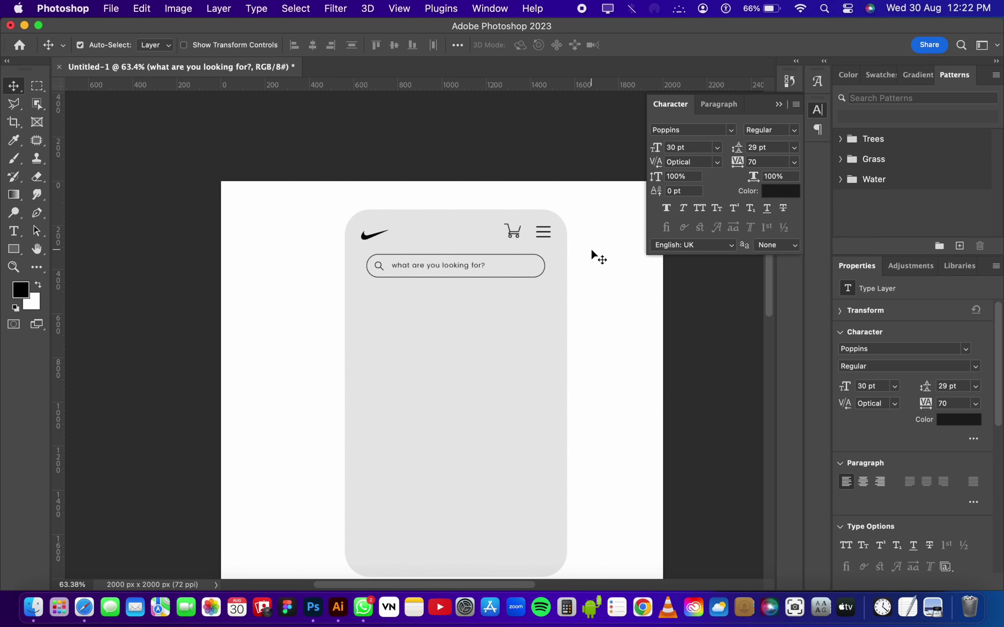
# Step: Draw a black rectangle just below the search bar
pyautogui.click(779, 104)
pyautogui.press('u')
pyautogui.scroll(-3, 456, 332)
pyautogui.moveTo(360, 233); pyautogui.dragTo(413, 251)
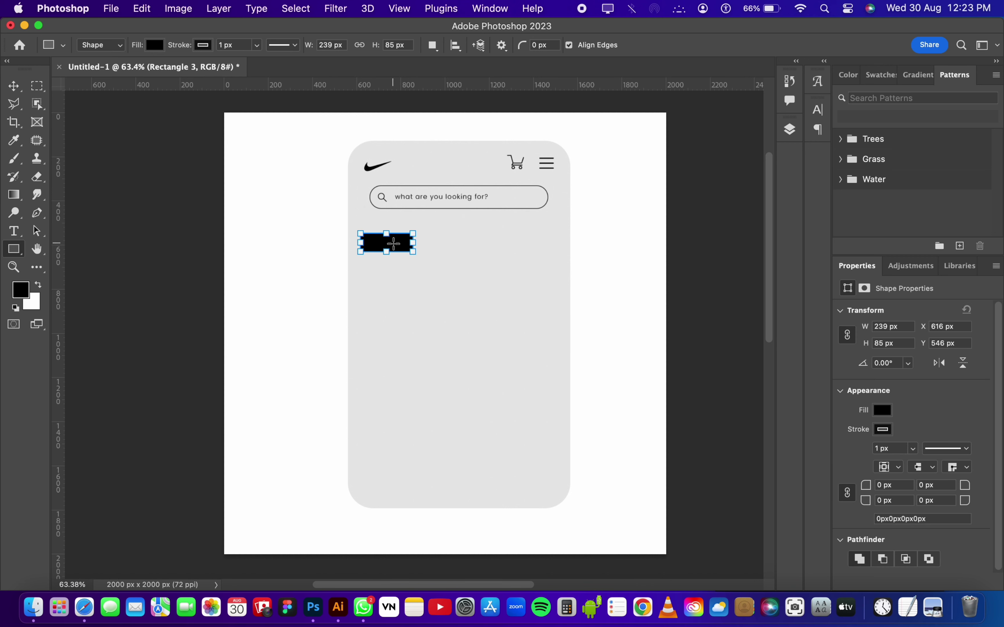
pyautogui.press('v')
pyautogui.moveTo(399, 249); pyautogui.dragTo(395, 240)
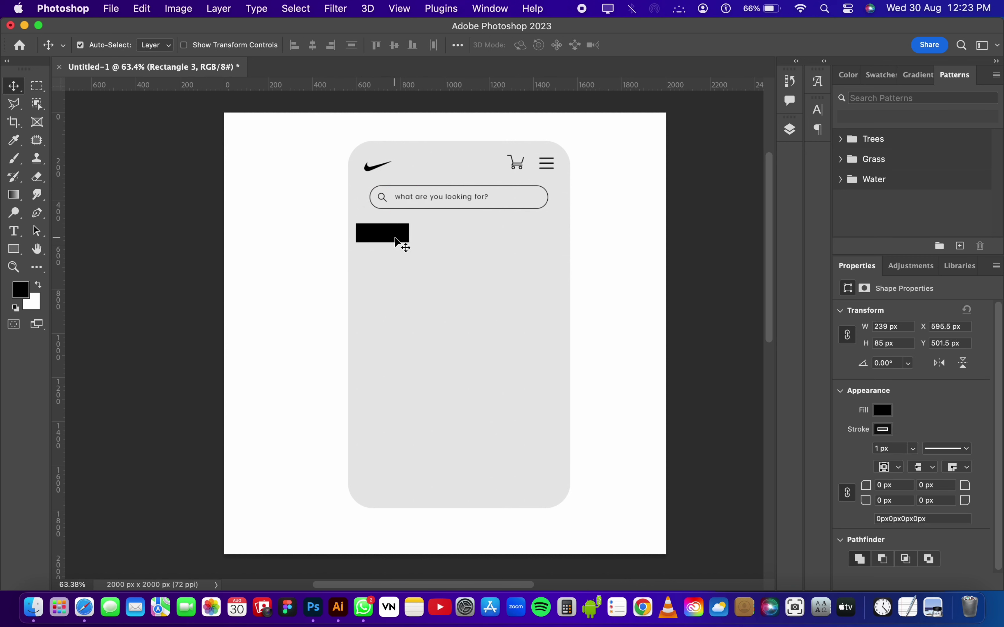
# Step: Round the black rectangle's corners to 42 px, making a pill
pyautogui.press('u')
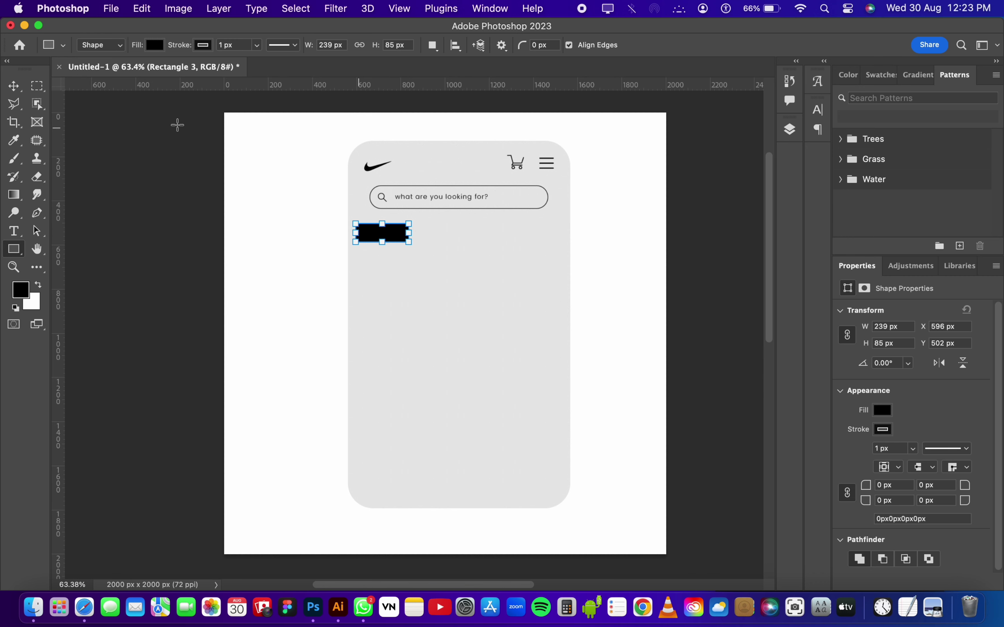
pyautogui.press('v')
pyautogui.scroll(3, 448, 274)
pyautogui.scroll(5, 334, 224)
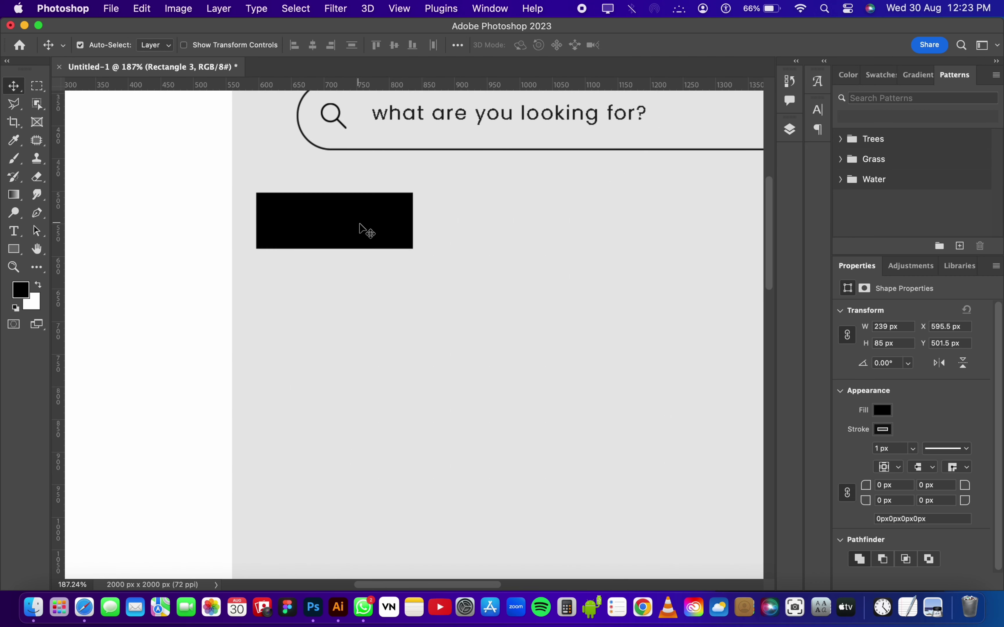
pyautogui.press('u')
pyautogui.moveTo(404, 201); pyautogui.dragTo(381, 218)
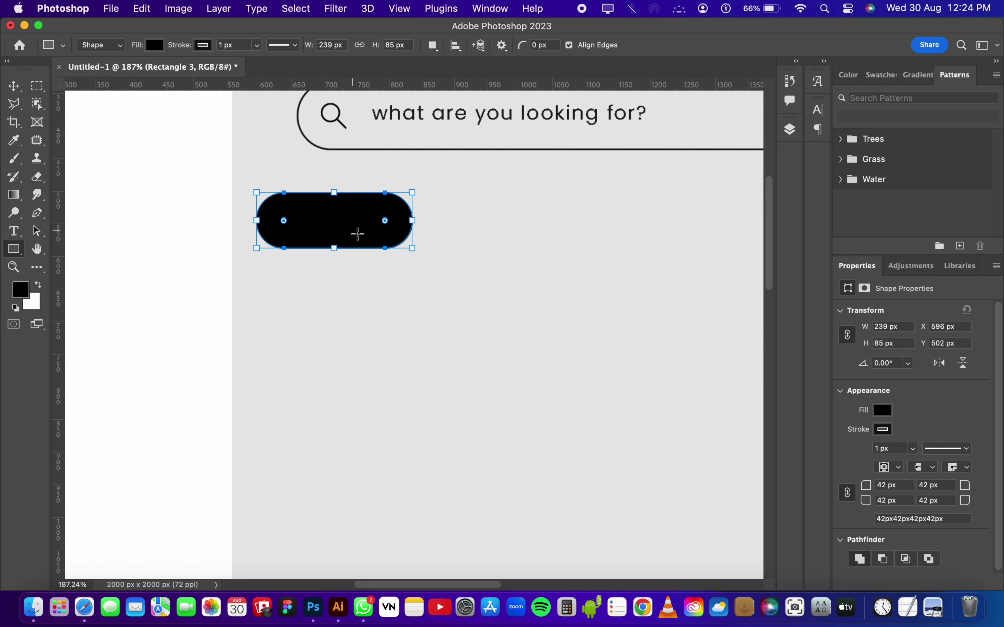
pyautogui.scroll(-3, 396, 276)
pyautogui.scroll(-3, 392, 275)
pyautogui.scroll(1, 392, 275)
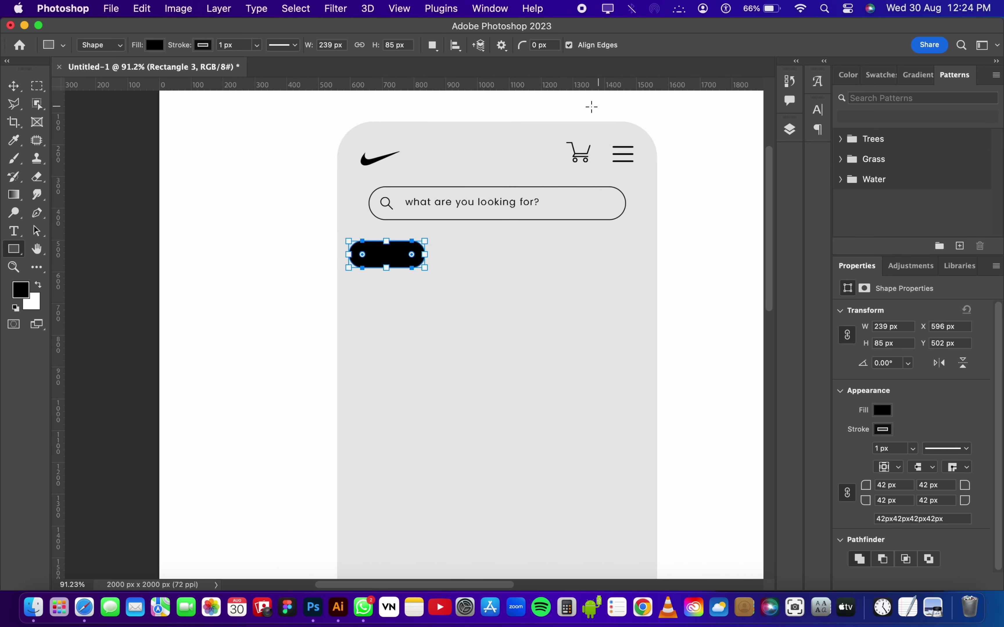
# Step: Duplicate the pill into a row of three evenly spaced 239 × 85 px pills
pyautogui.click(19, 90)
pyautogui.moveTo(374, 257); pyautogui.dragTo(591, 258)
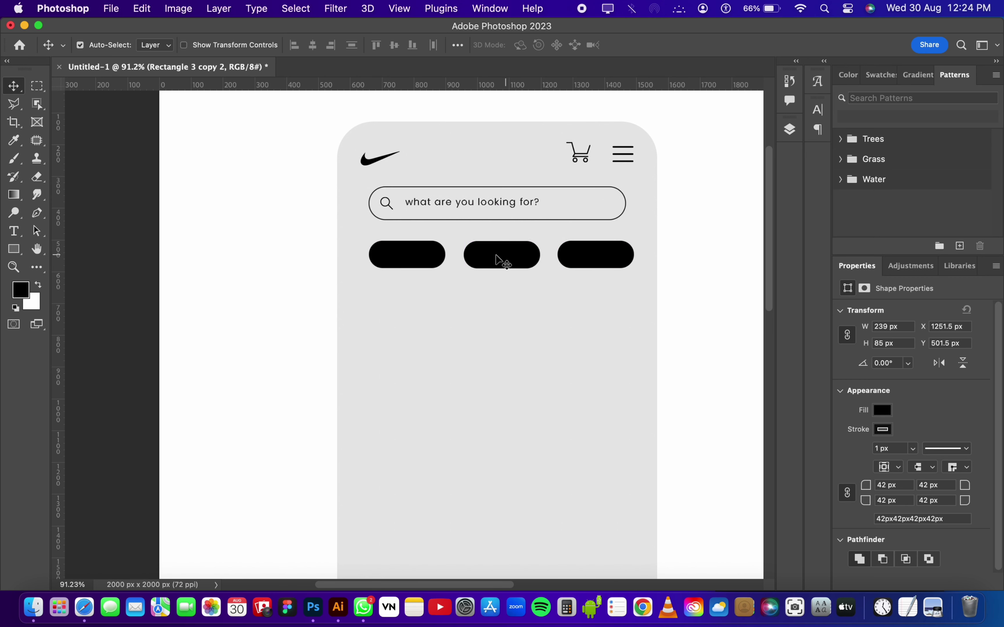
pyautogui.moveTo(411, 256); pyautogui.dragTo(409, 257)
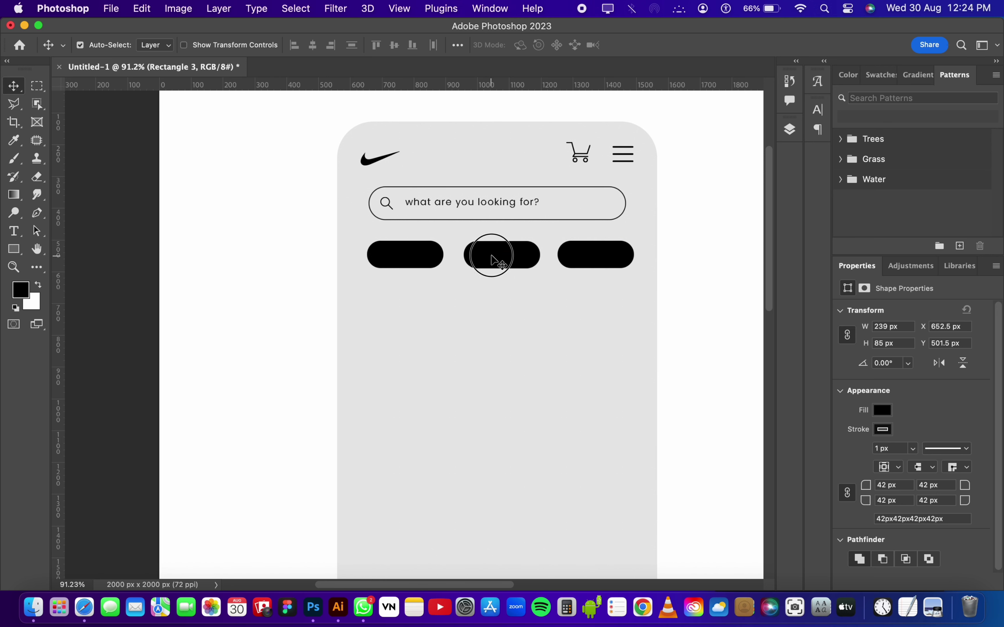
pyautogui.moveTo(488, 254); pyautogui.dragTo(484, 255)
pyautogui.moveTo(592, 243); pyautogui.dragTo(587, 244)
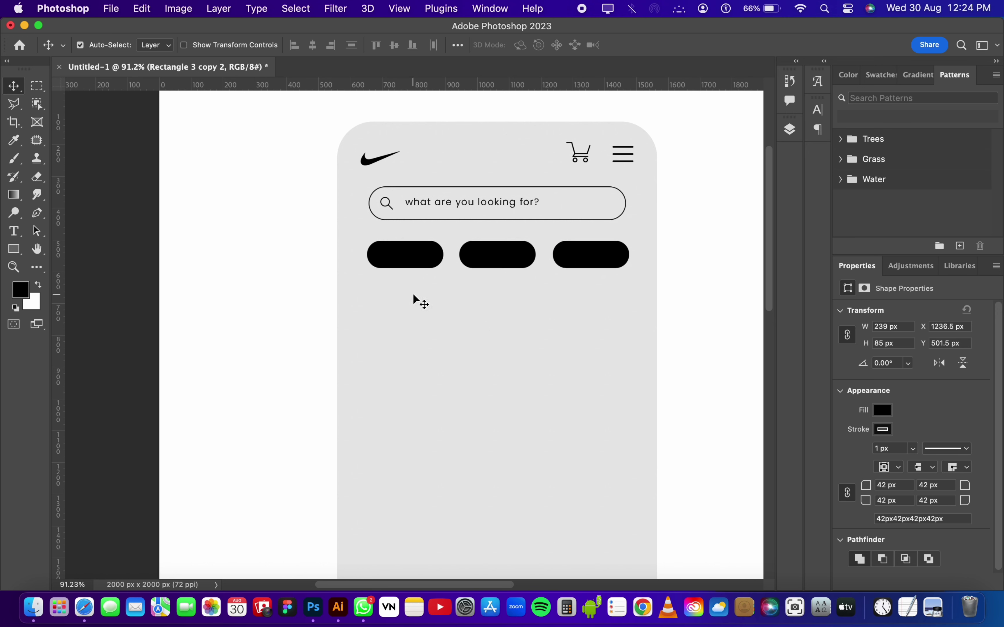
# Step: Add a 'kids' text layer and colour it white #ffffff
pyautogui.press('t')
pyautogui.click(401, 335)
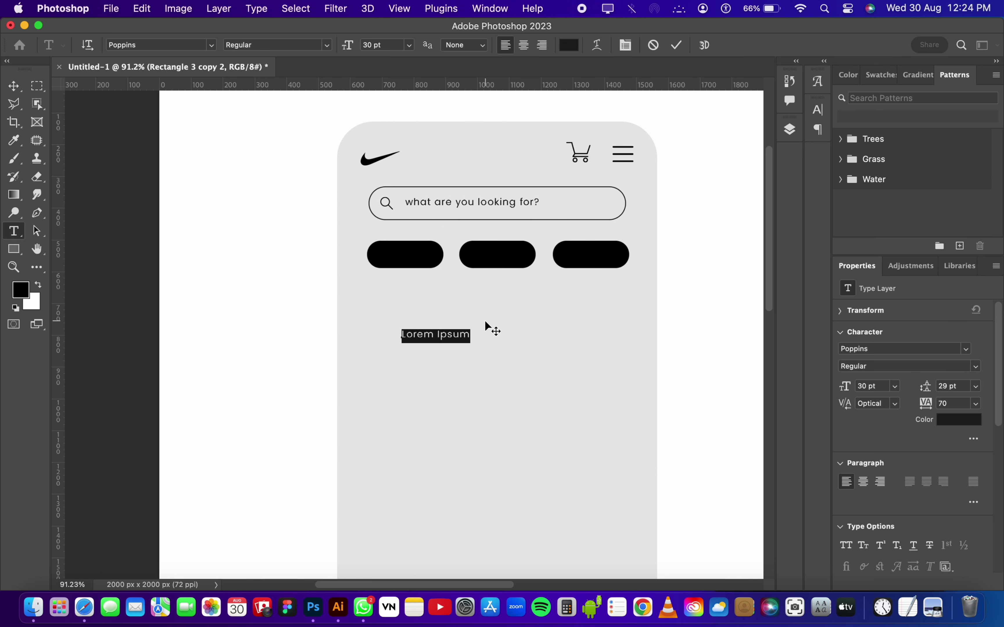
pyautogui.write('kids')
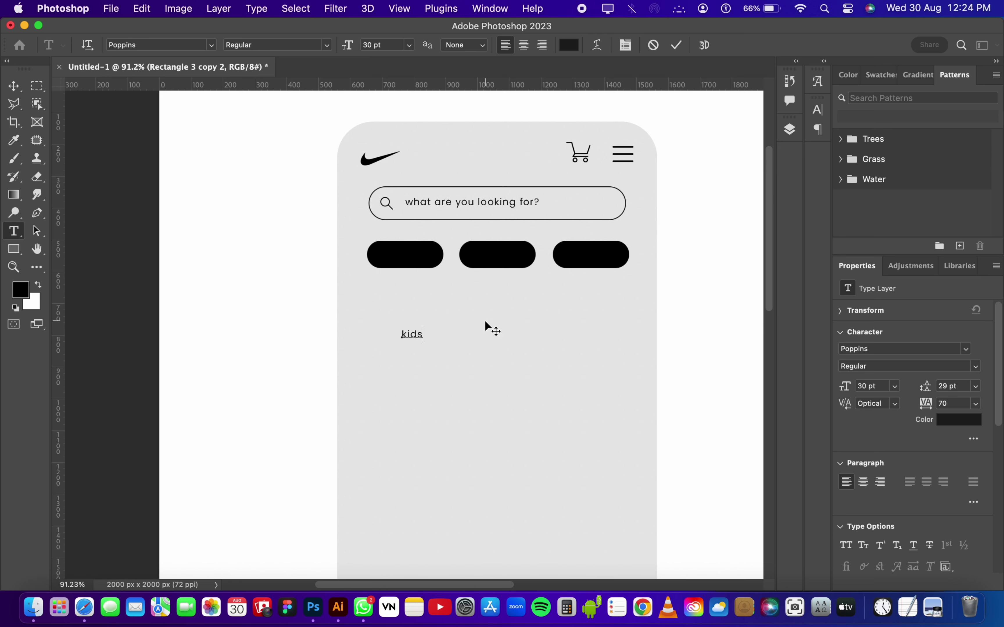
pyautogui.click(681, 52)
pyautogui.press('v')
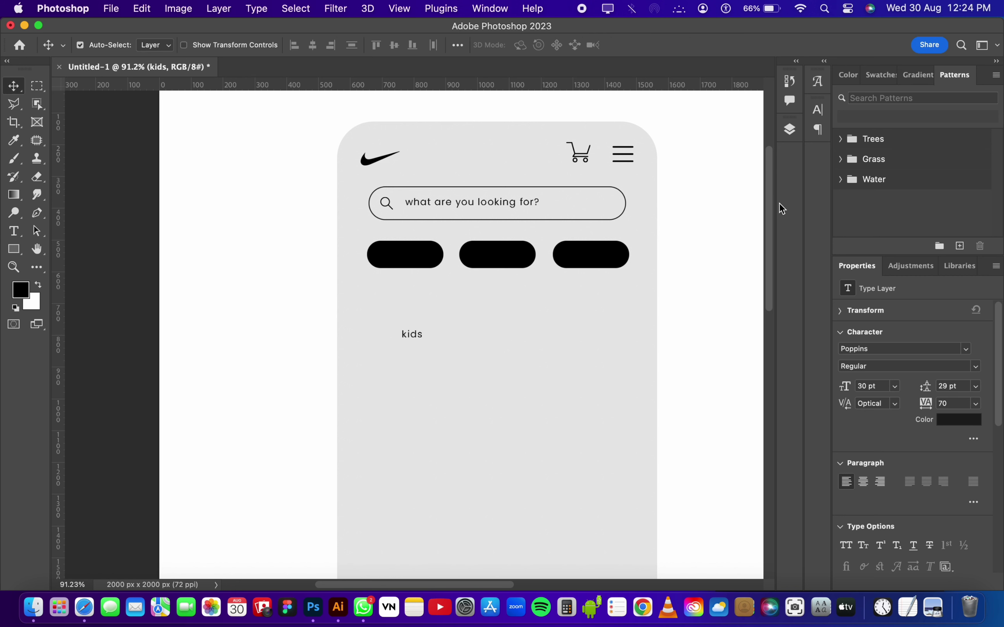
pyautogui.click(817, 110)
pyautogui.click(770, 194)
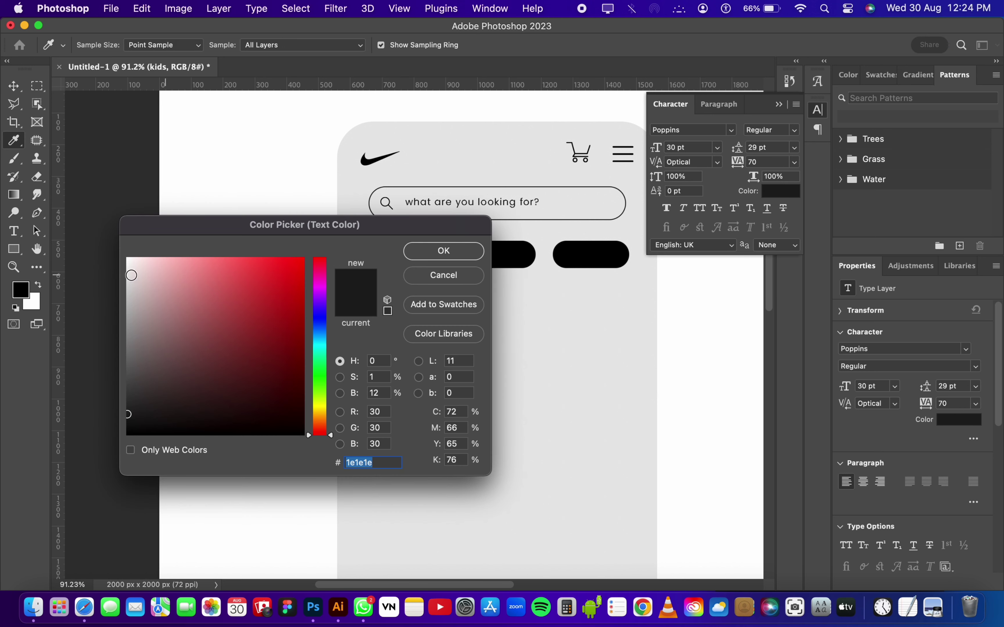
pyautogui.write('ffffff')
pyautogui.click(444, 250)
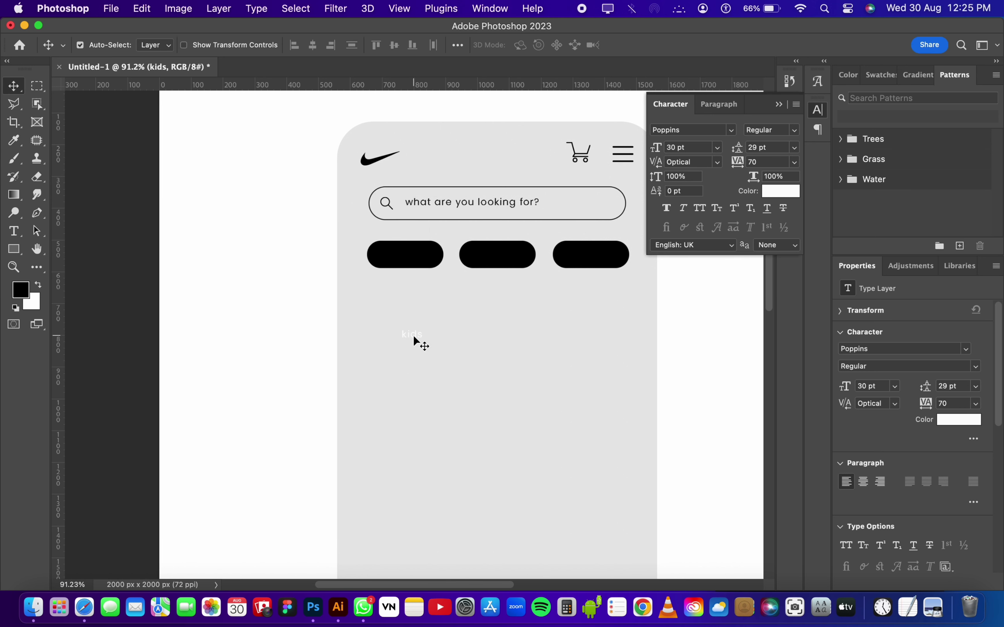
# Step: Move the kids label into the first pill and centre it horizontally
pyautogui.moveTo(414, 338); pyautogui.dragTo(404, 259)
pyautogui.scroll(5, 414, 265)
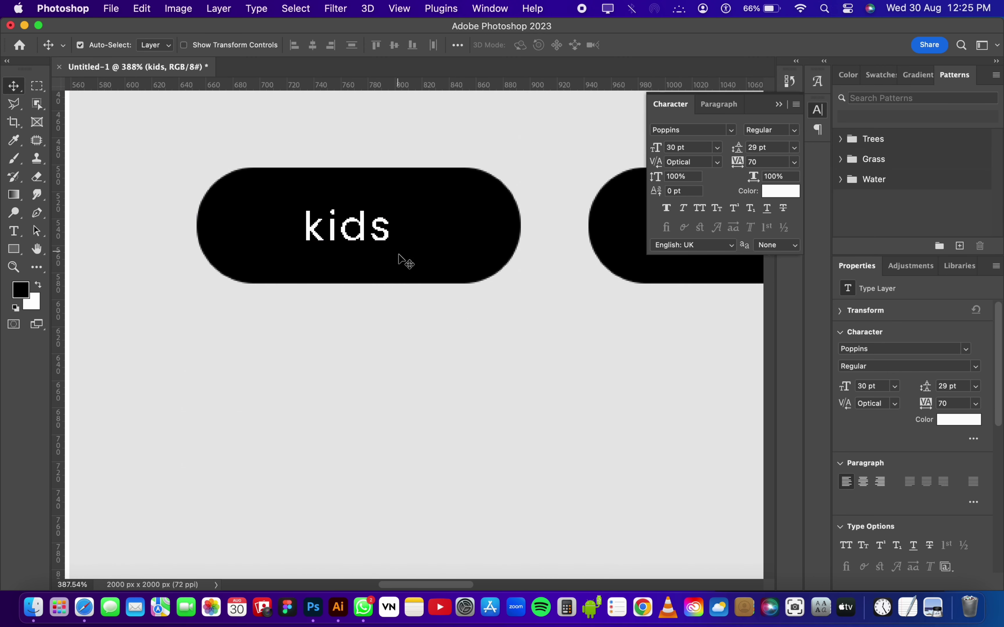
pyautogui.keyDown('shift'); pyautogui.click(403, 252); pyautogui.keyUp('shift')
pyautogui.click(313, 45)
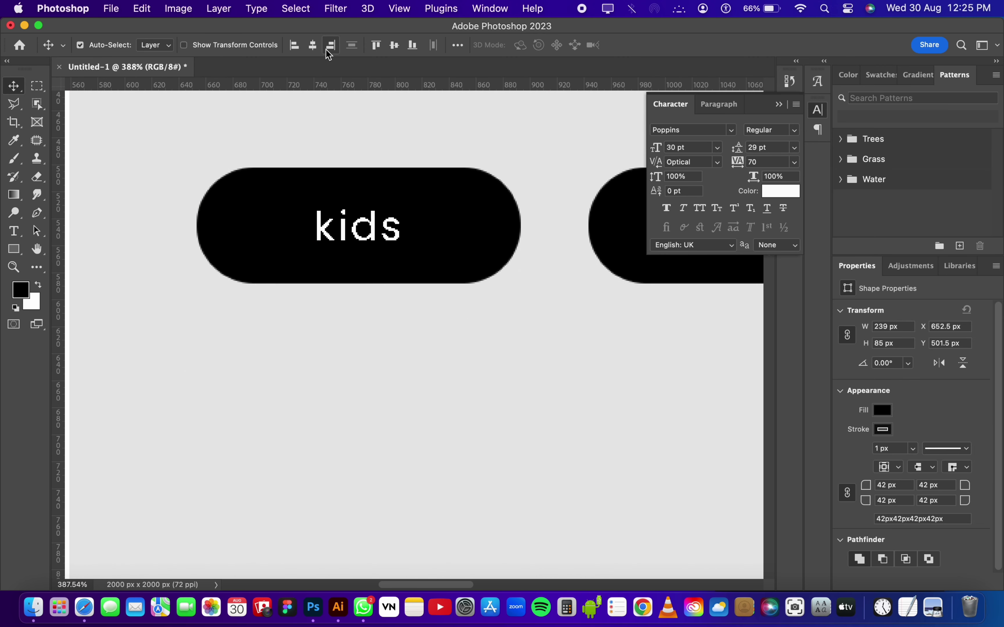
# Step: Format the kids label in all caps, Montserrat Medium, 24 pt
pyautogui.scroll(-3, 437, 291)
pyautogui.scroll(-3, 398, 282)
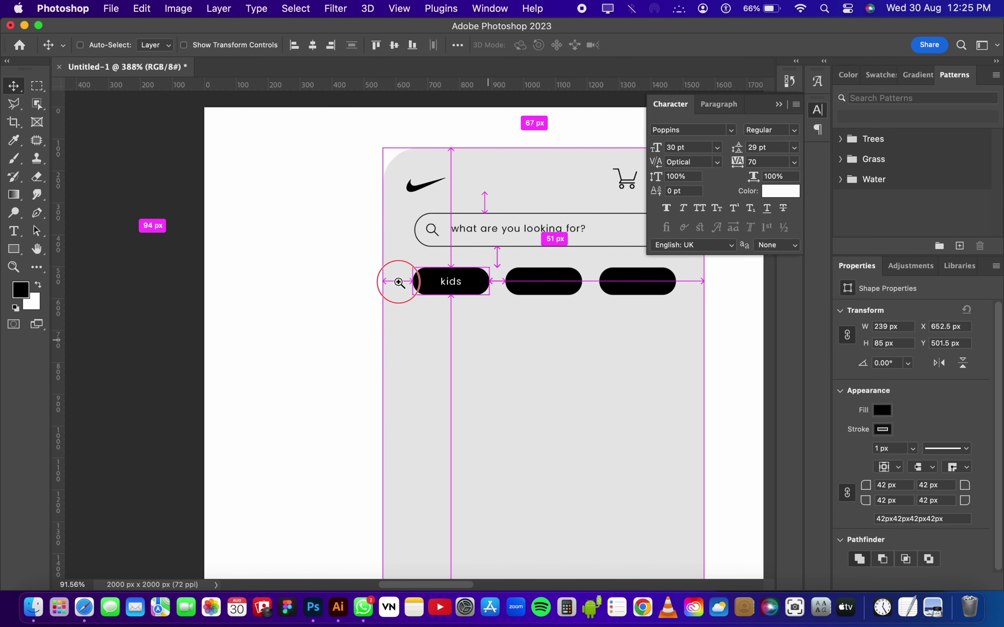
pyautogui.scroll(-1, 399, 282)
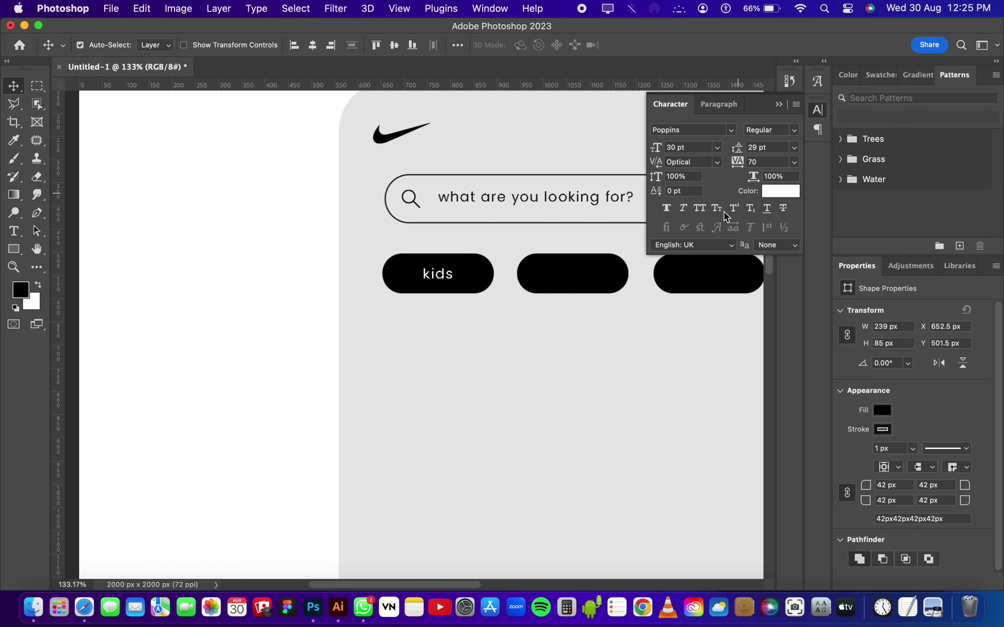
pyautogui.click(700, 208)
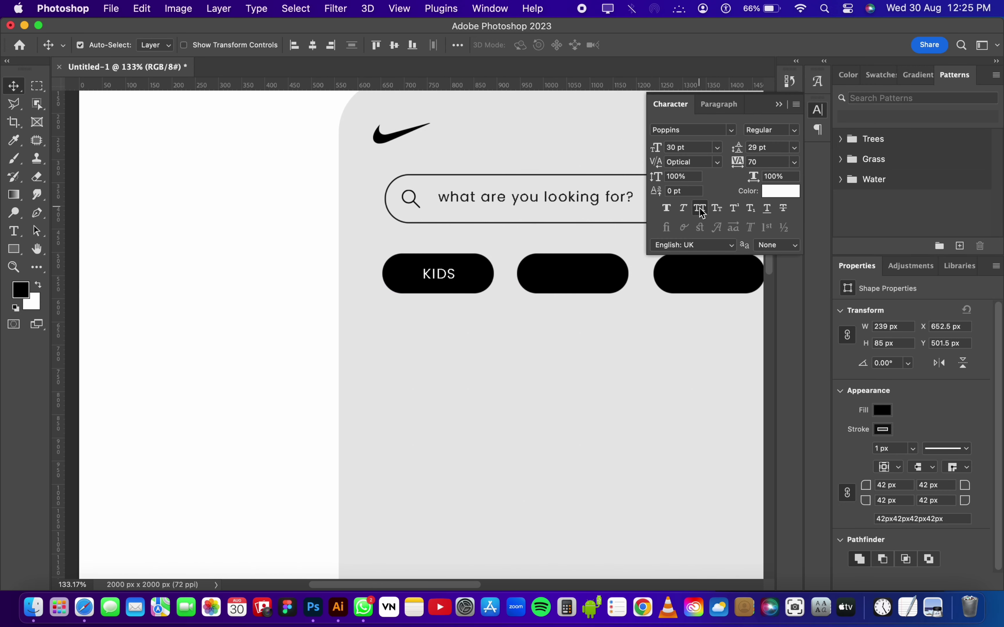
pyautogui.click(717, 148)
pyautogui.click(699, 299)
pyautogui.click(731, 130)
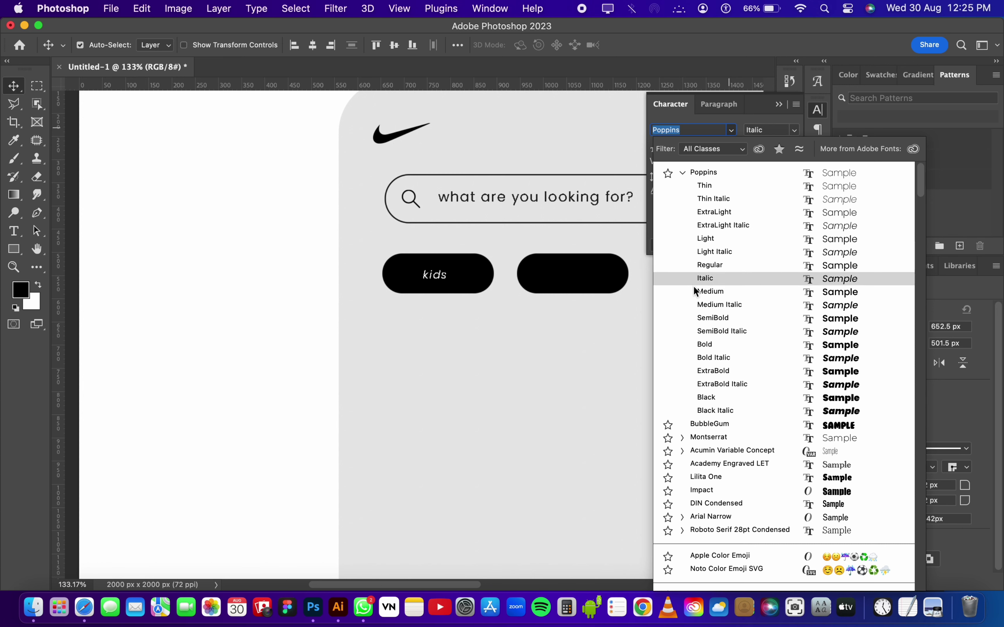
pyautogui.click(755, 438)
pyautogui.click(795, 130)
pyautogui.click(799, 207)
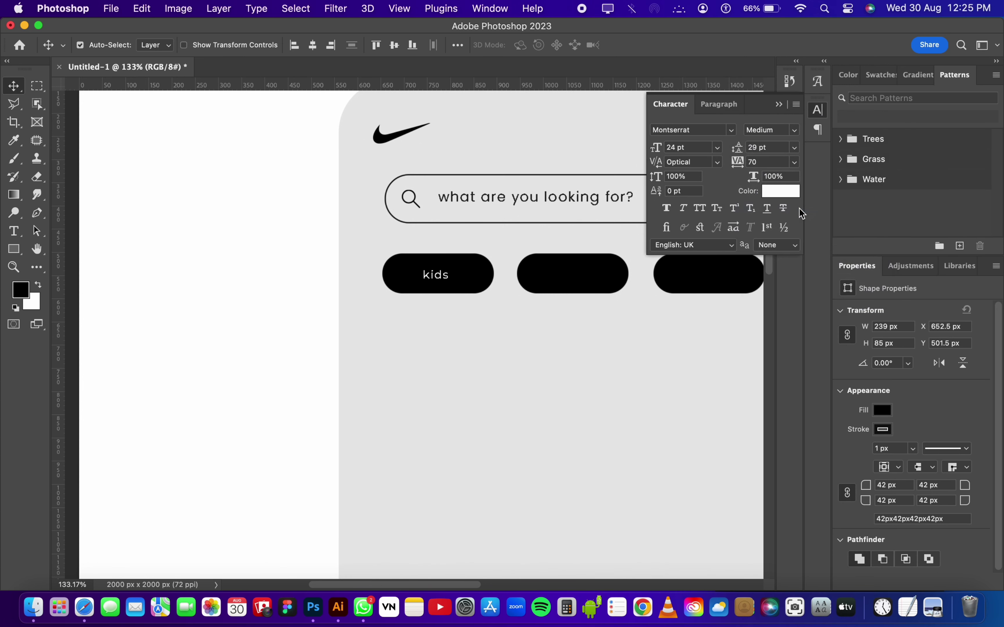
# Step: Re-centre the kids label horizontally and vertically on the first pill
pyautogui.scroll(10, 446, 277)
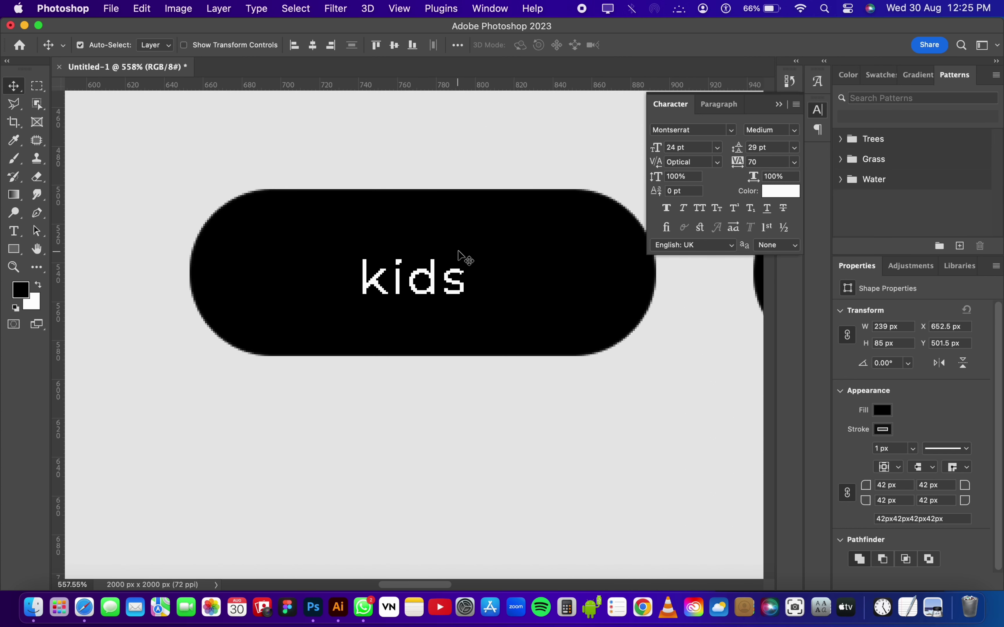
pyautogui.click(460, 263)
pyautogui.doubleClick(433, 265)
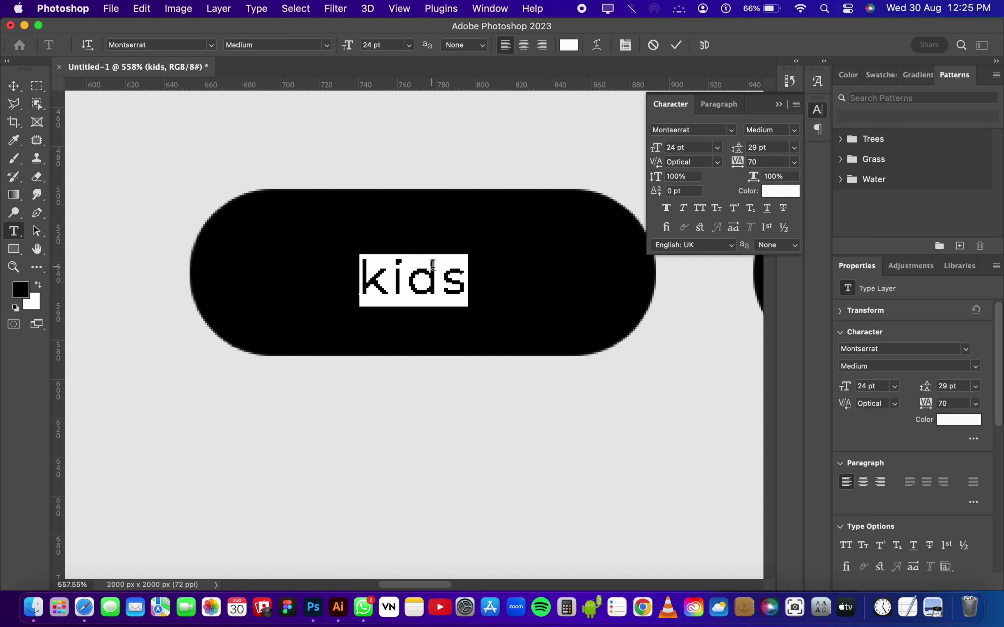
pyautogui.click(472, 234)
pyautogui.click(676, 44)
pyautogui.press('v')
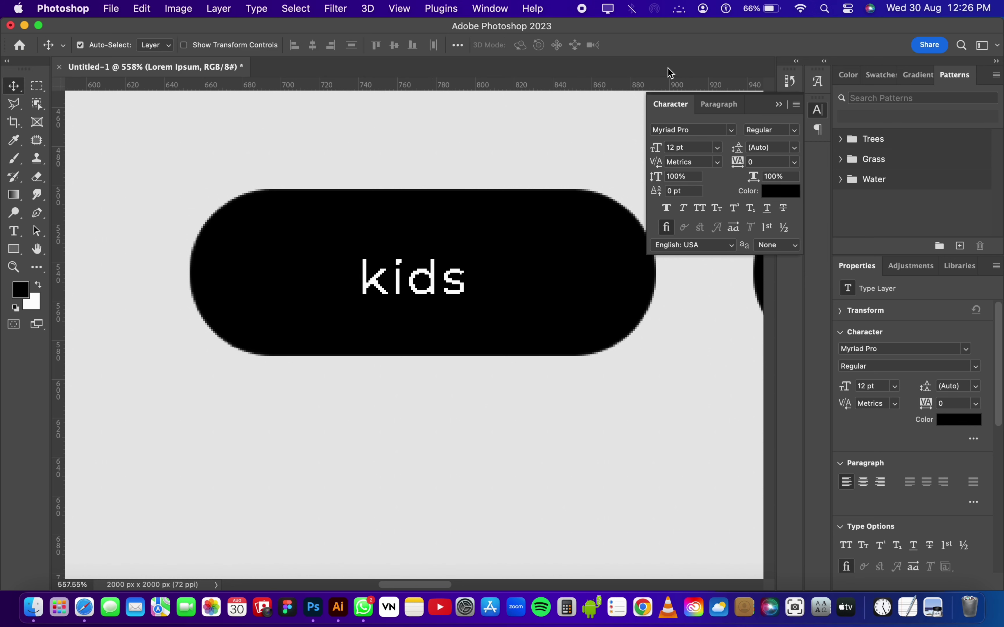
pyautogui.click(389, 283)
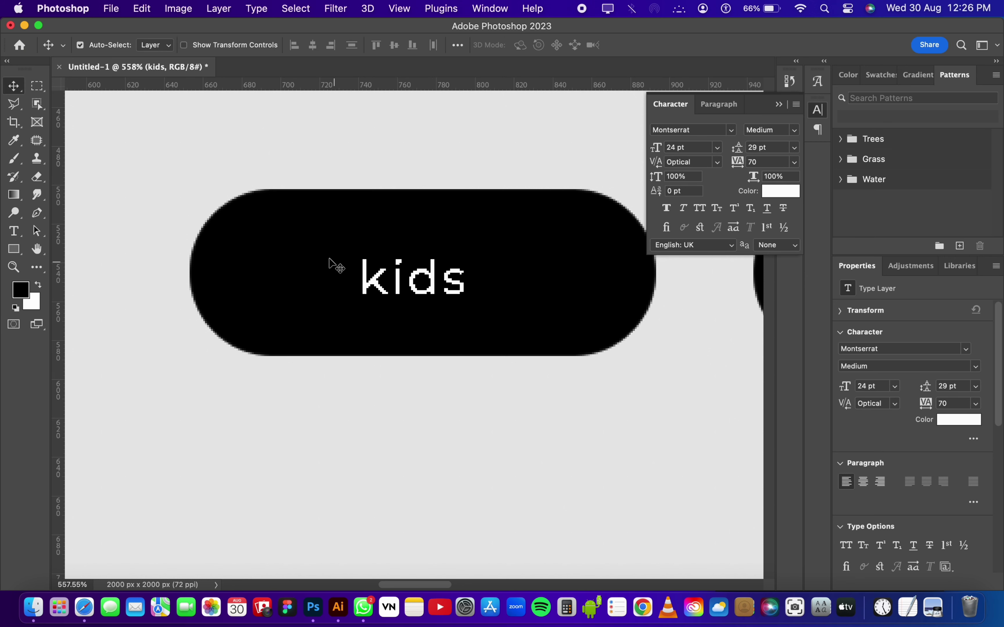
pyautogui.keyDown('shift'); pyautogui.click(318, 253); pyautogui.keyUp('shift')
pyautogui.click(313, 44)
pyautogui.click(395, 46)
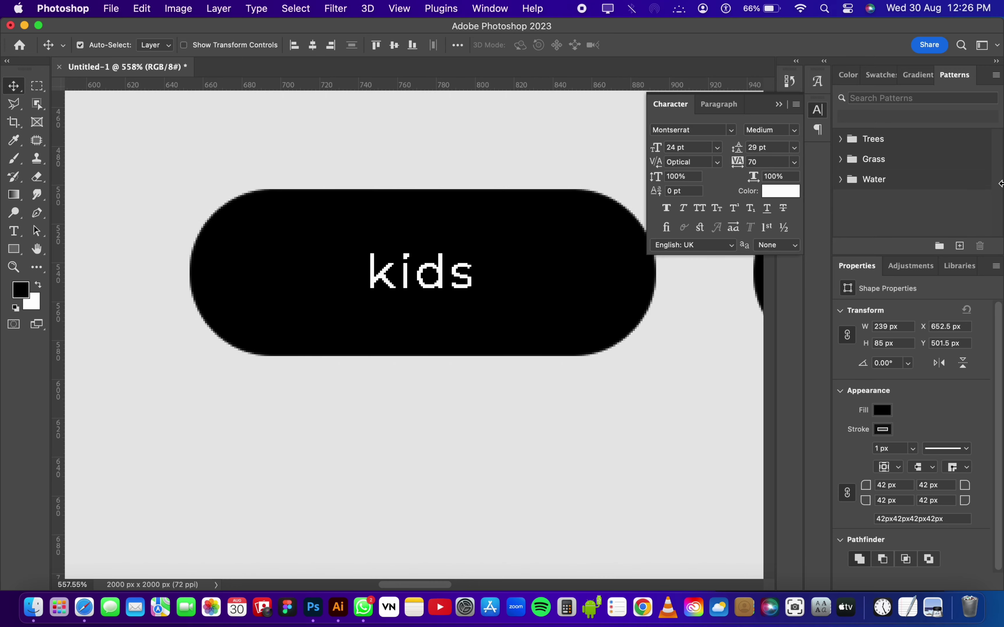
pyautogui.click(785, 109)
pyautogui.moveTo(600, 276)
pyautogui.mouseDown()
pyautogui.moveTo(414, 254)
pyautogui.moveTo(498, 354)
pyautogui.mouseUp()
# Step: Add a 'mens' label and centre it in the middle pill
pyautogui.press('t')
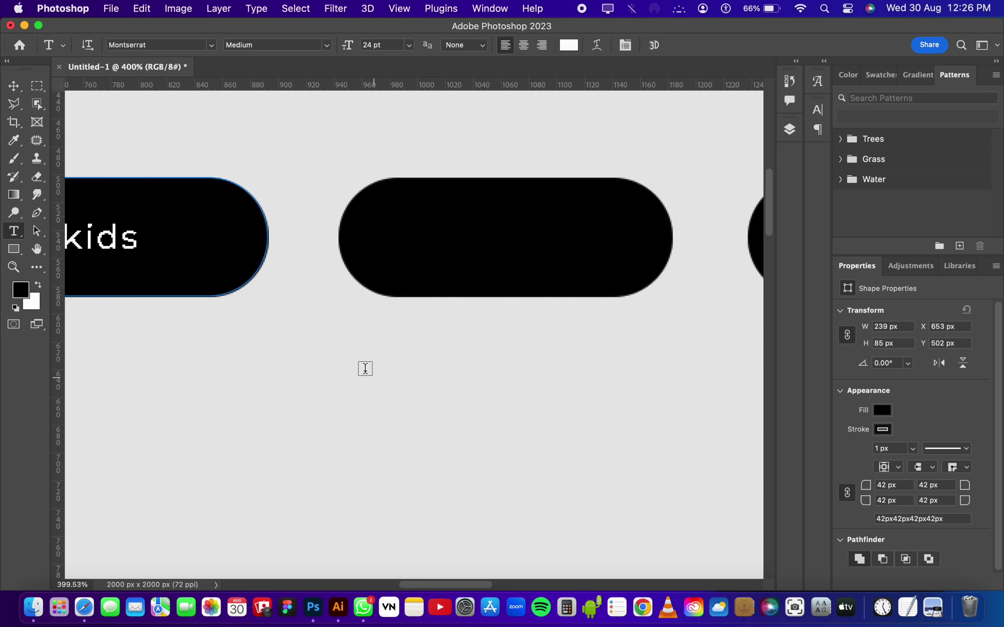
pyautogui.click(362, 367)
pyautogui.write('men')
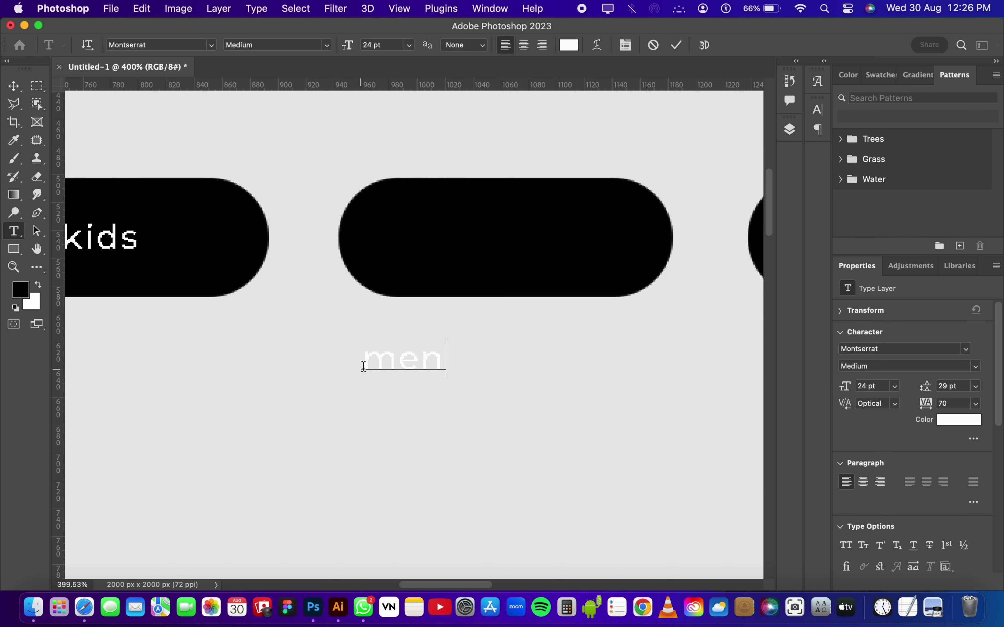
pyautogui.write('s')
pyautogui.write('v')
pyautogui.press('BackSpace')
pyautogui.click(678, 46)
pyautogui.press('v')
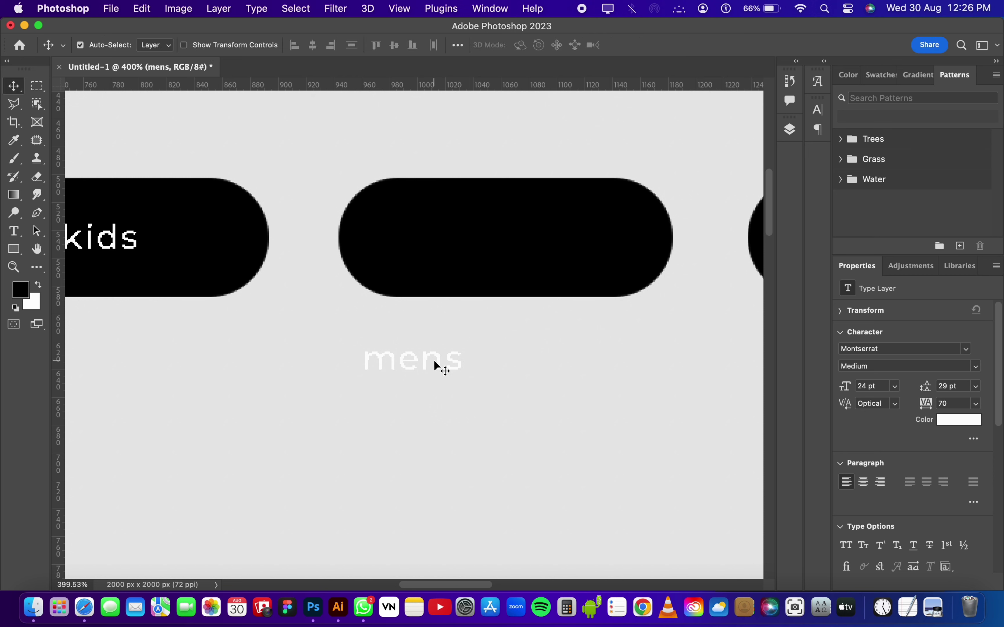
pyautogui.moveTo(434, 363); pyautogui.dragTo(524, 238)
pyautogui.click(568, 214)
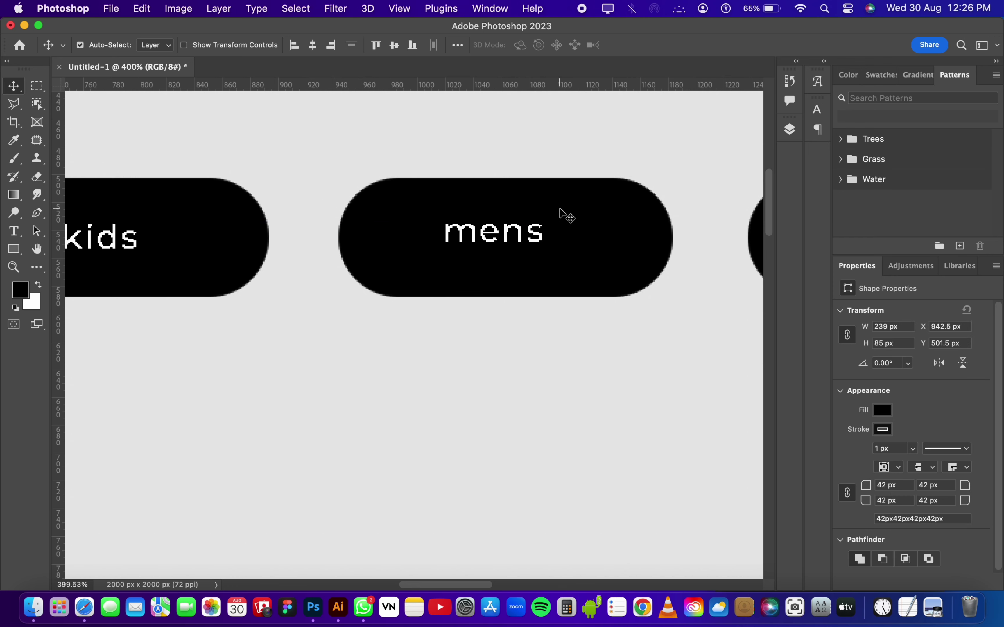
pyautogui.click(321, 44)
pyautogui.click(395, 46)
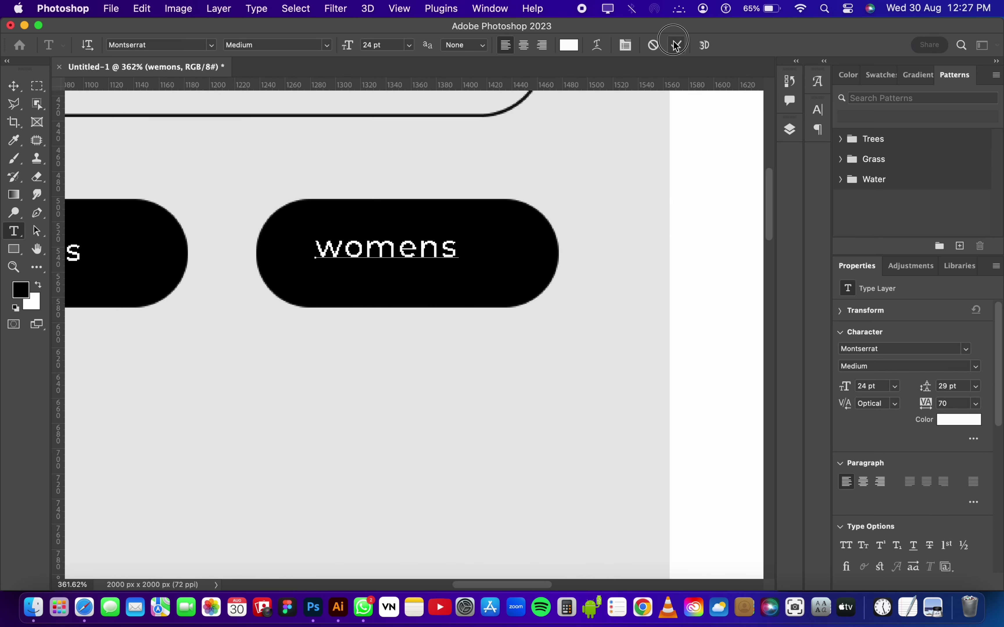
# Step: Centre the womens label horizontally and vertically in the third pill
pyautogui.click(676, 45)
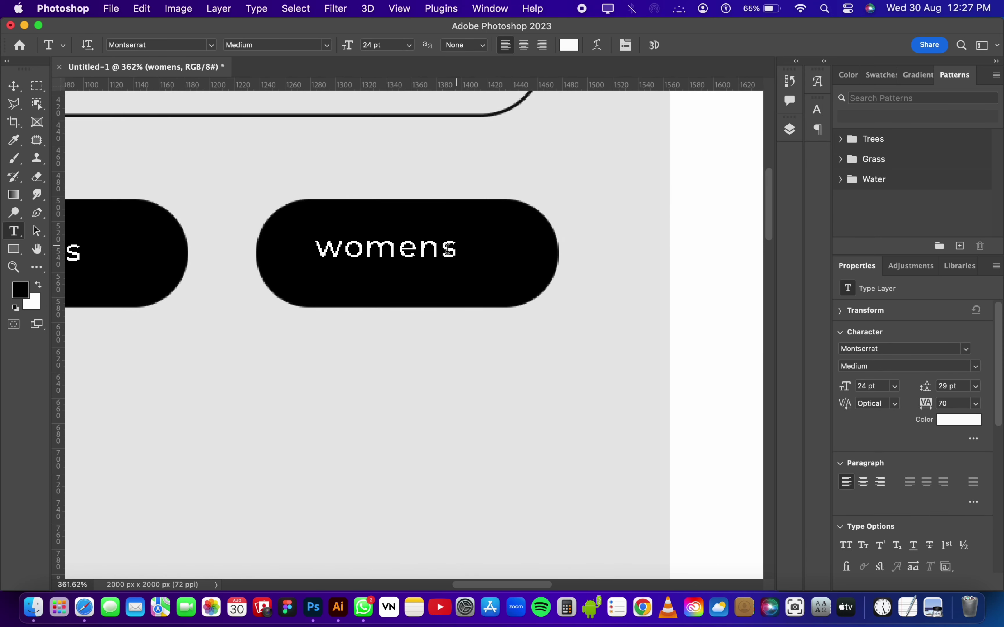
pyautogui.press('v')
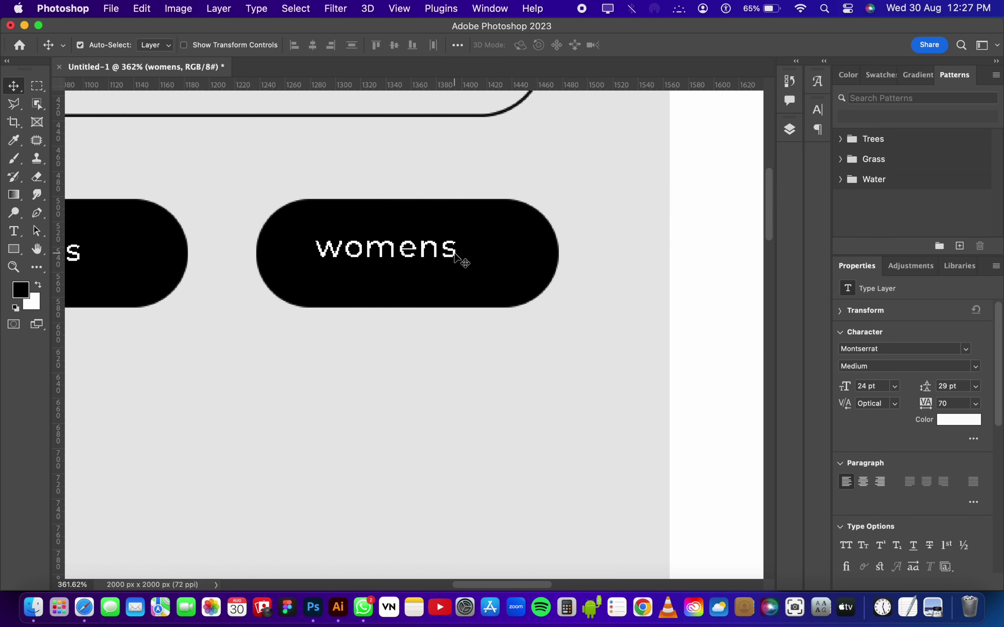
pyautogui.click(481, 259)
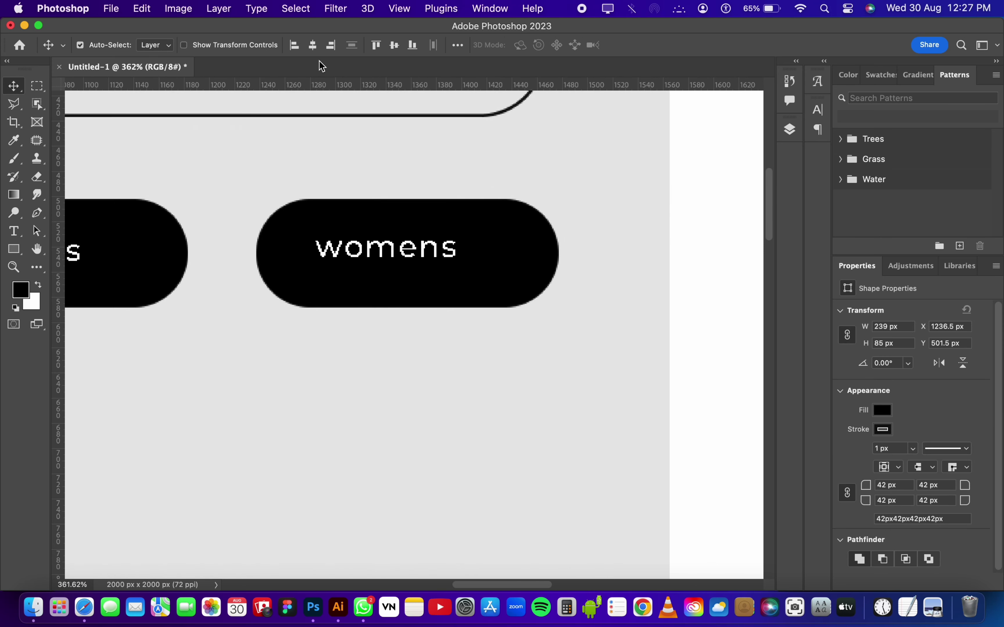
pyautogui.click(313, 45)
pyautogui.click(400, 49)
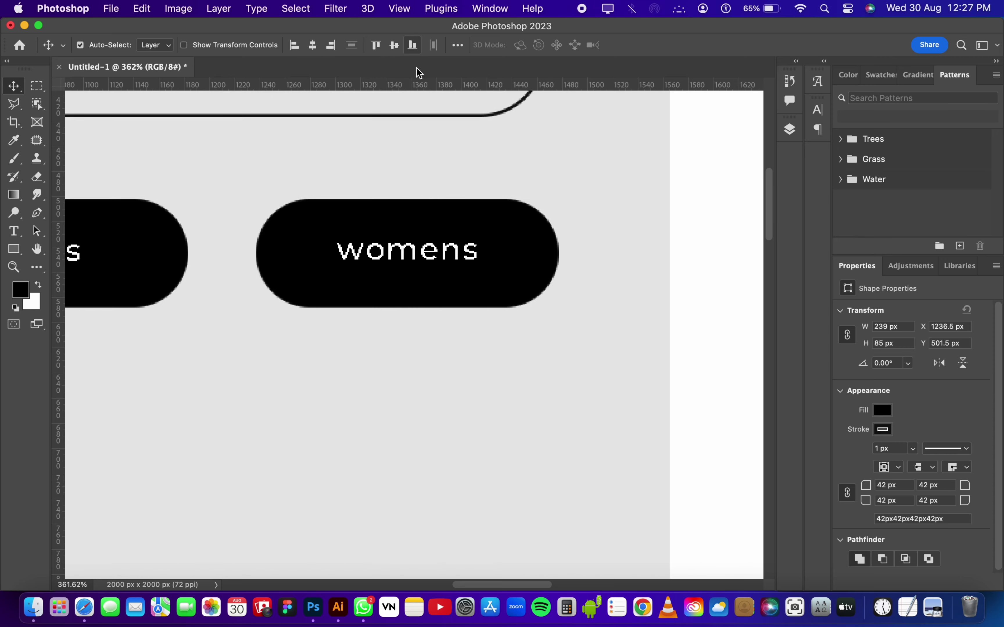
pyautogui.moveTo(598, 235)
pyautogui.mouseDown()
pyautogui.moveTo(492, 224)
pyautogui.moveTo(575, 176)
pyautogui.mouseUp()
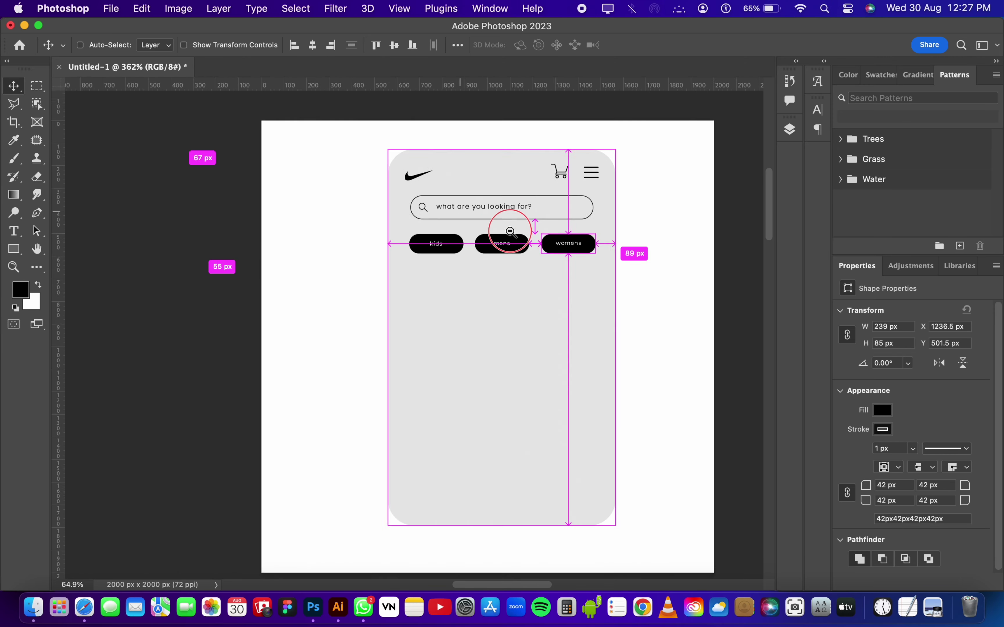
# Step: Add a 'top models' text line below the pills
pyautogui.press('t')
pyautogui.click(414, 306)
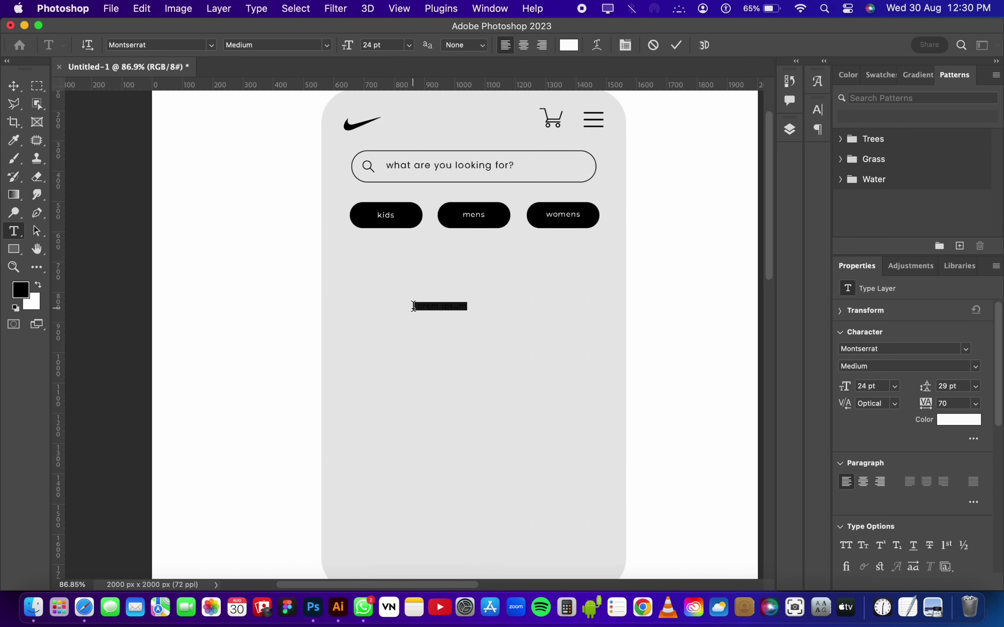
pyautogui.write('a')
pyautogui.click(677, 45)
pyautogui.press('v')
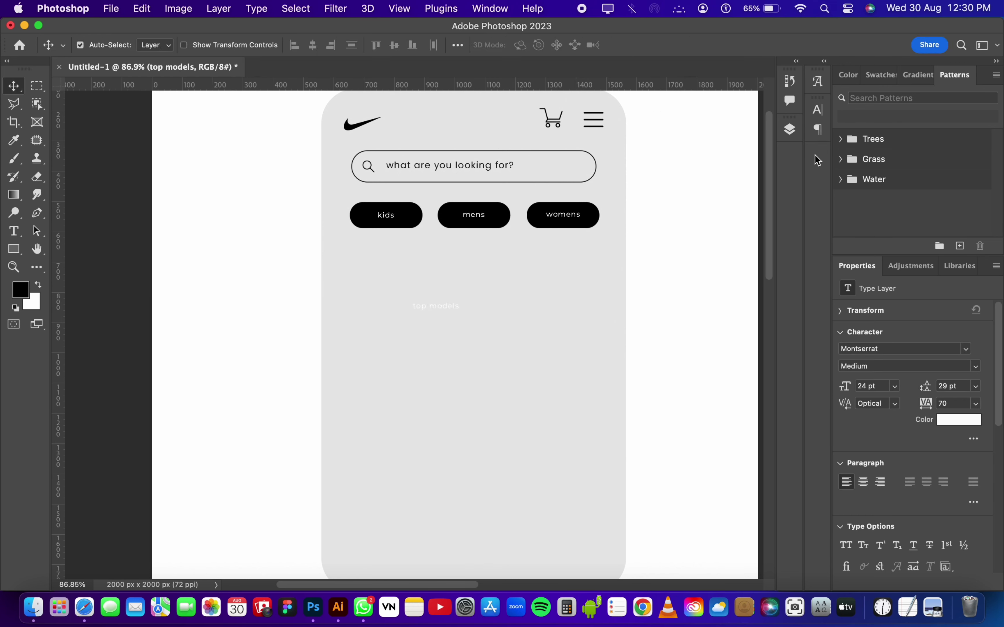
# Step: Make the top models text 30 pt black, leaving all caps off
pyautogui.click(818, 110)
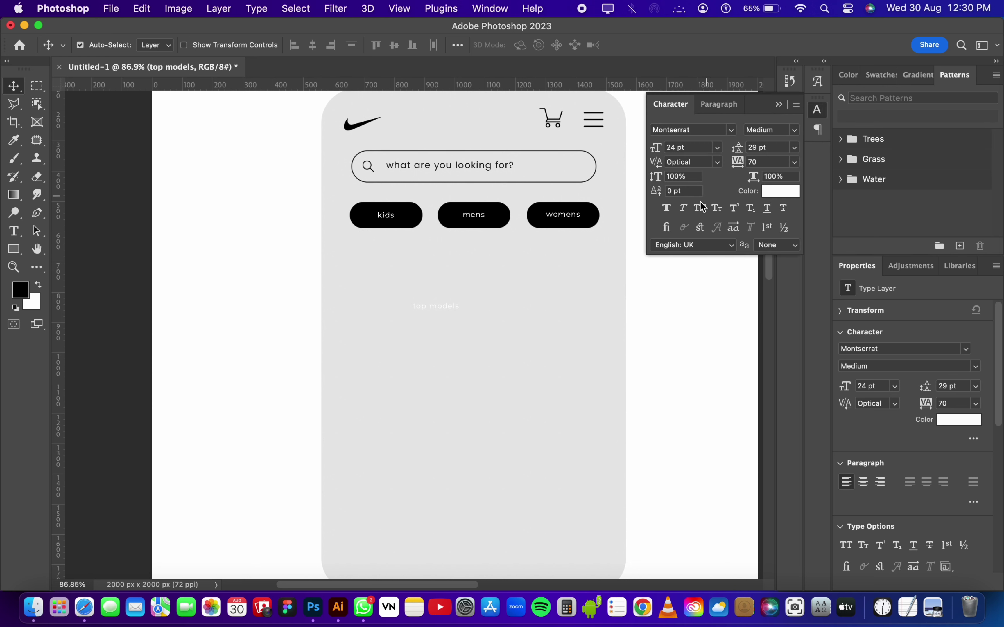
pyautogui.click(717, 147)
pyautogui.click(689, 314)
pyautogui.click(780, 191)
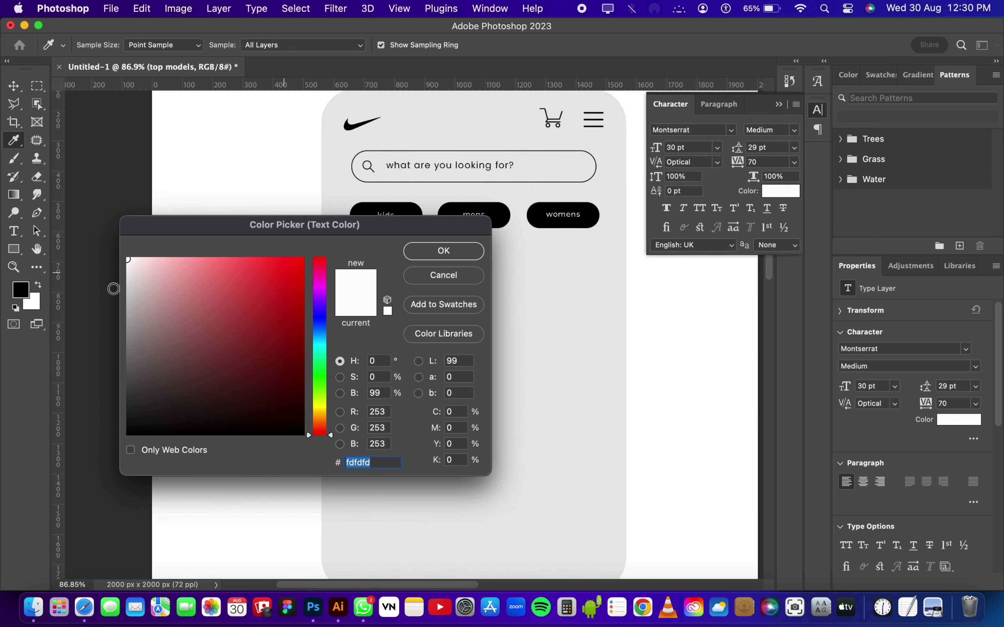
pyautogui.click(128, 420)
pyautogui.click(444, 252)
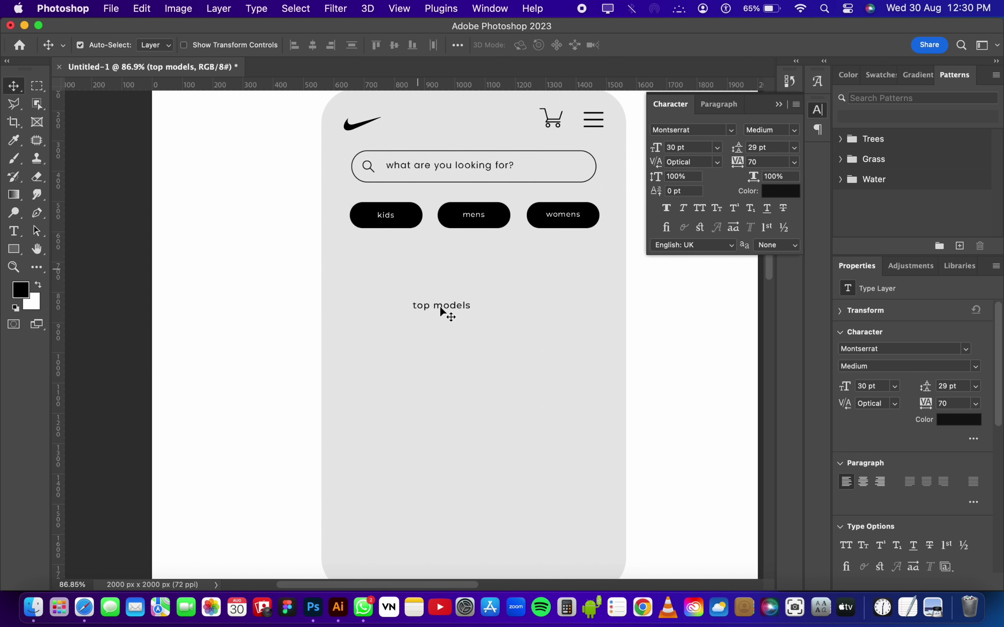
pyautogui.click(700, 208)
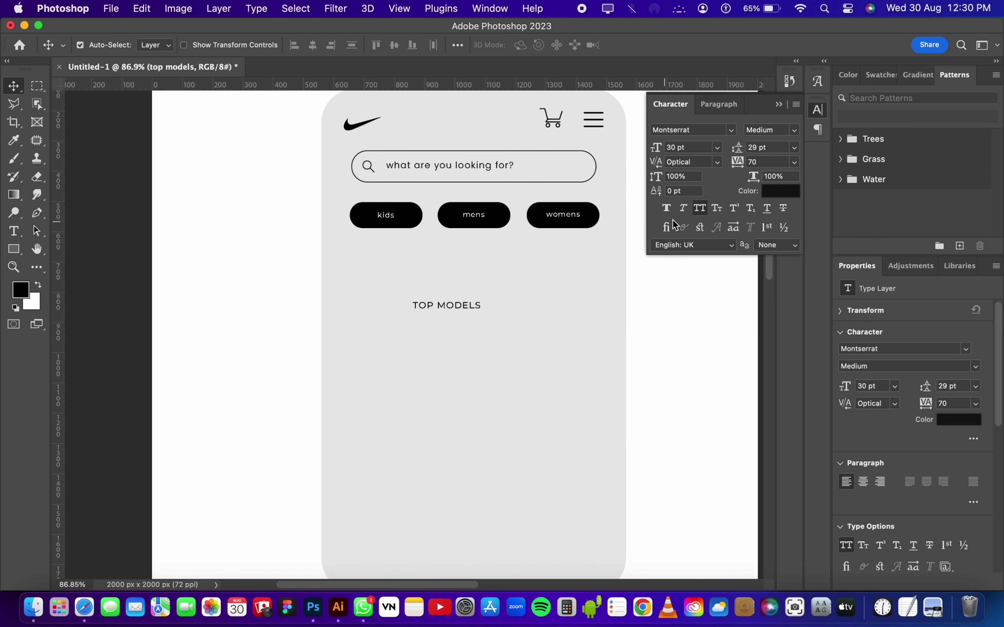
pyautogui.click(701, 209)
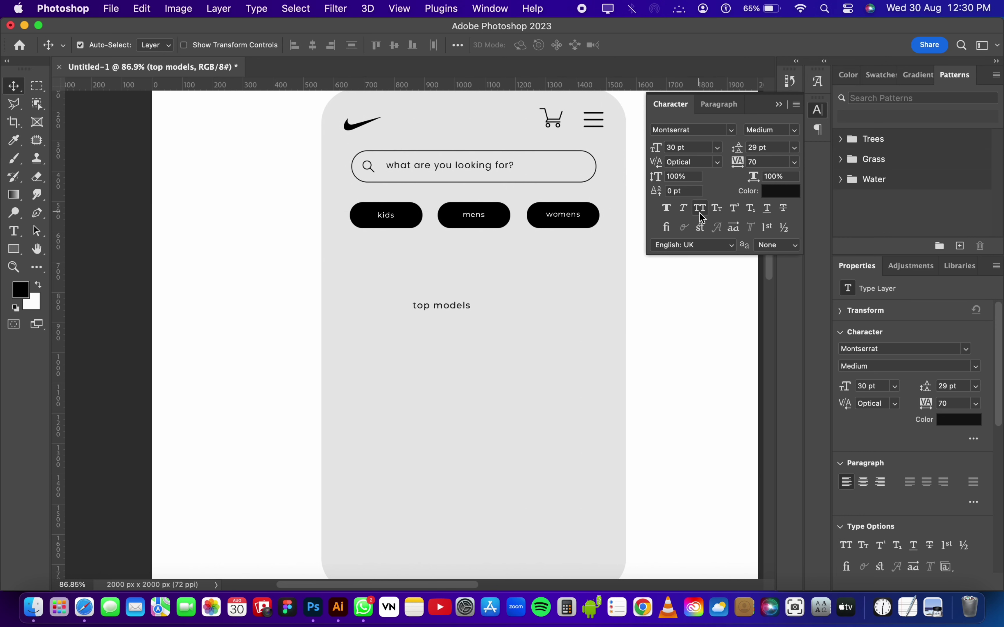
# Step: Capitalise it to 'Top models', place it under the kids pill and scale it down
pyautogui.press('t')
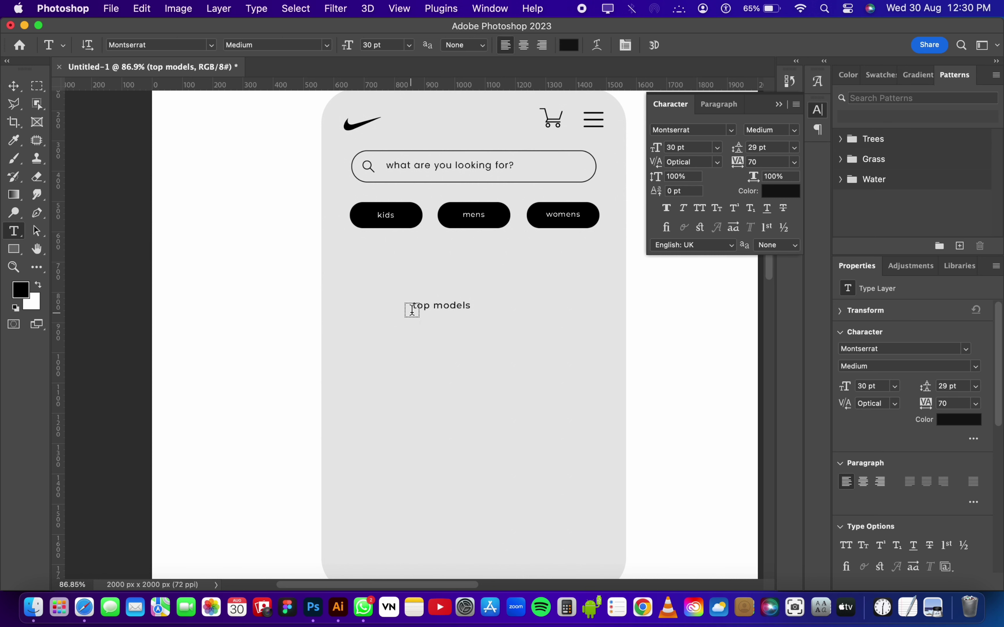
pyautogui.click(416, 307)
pyautogui.write('T')
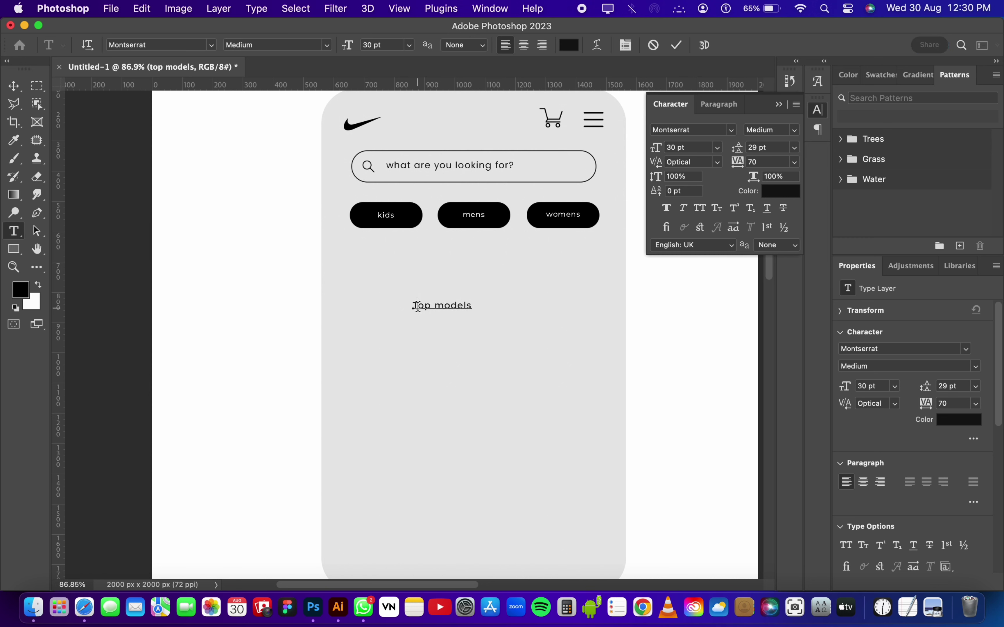
pyautogui.click(676, 45)
pyautogui.press('v')
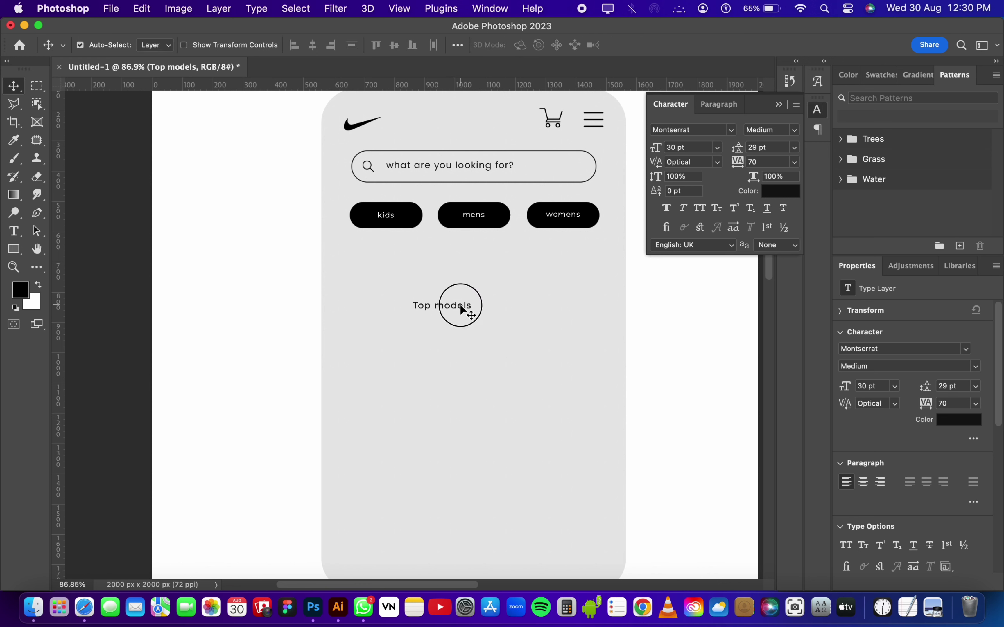
pyautogui.moveTo(460, 305)
pyautogui.mouseDown()
pyautogui.moveTo(403, 256)
pyautogui.moveTo(405, 247)
pyautogui.moveTo(385, 252)
pyautogui.mouseUp()
pyautogui.hotkey('ctrl', 't')
pyautogui.click(706, 44)
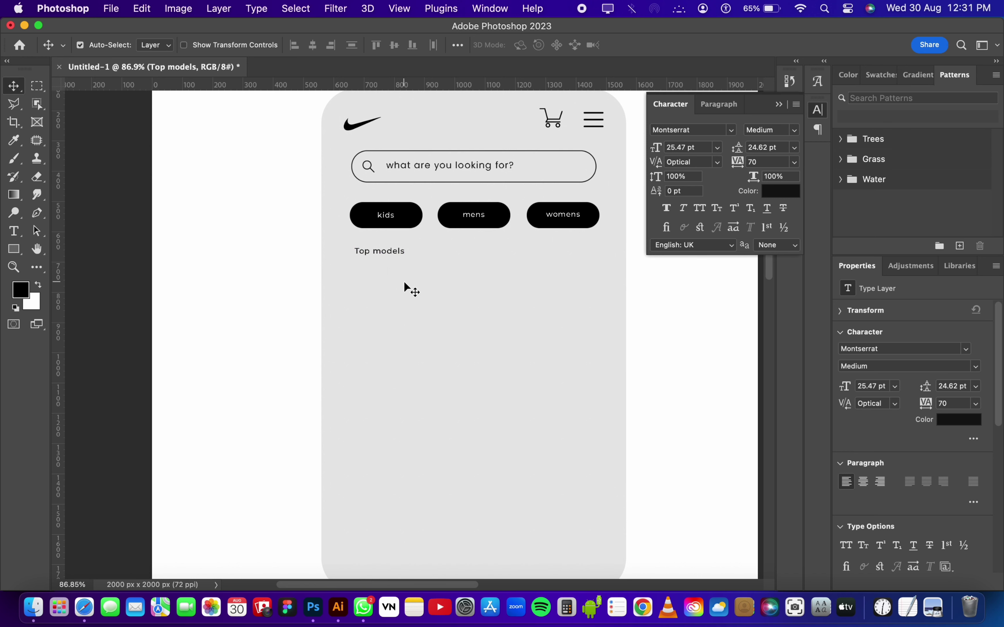
pyautogui.click(792, 105)
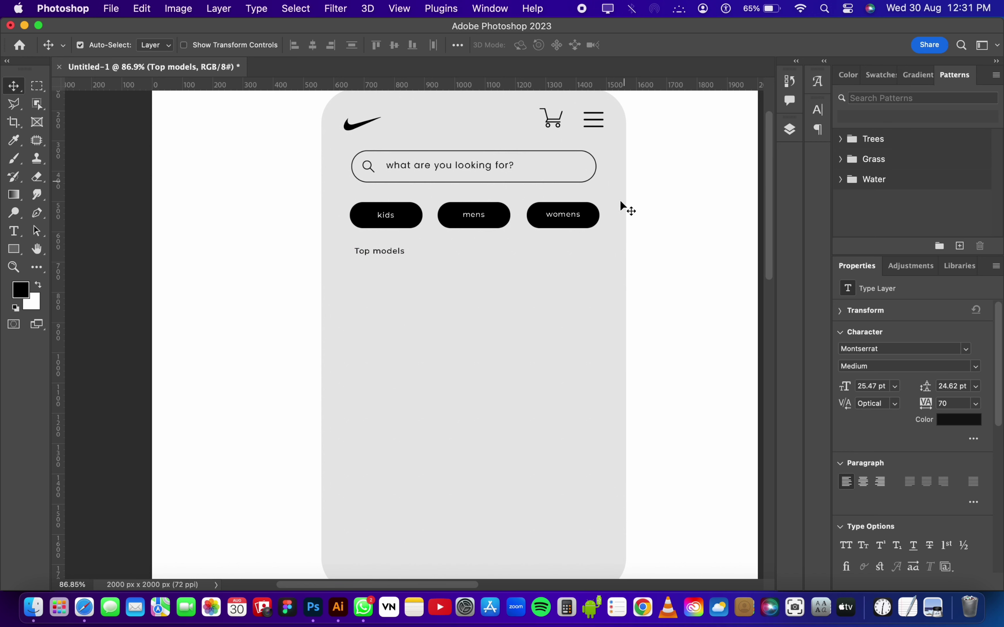
# Step: Draw a black rounded-corner tile under Top models and place a copy beside it
pyautogui.press('u')
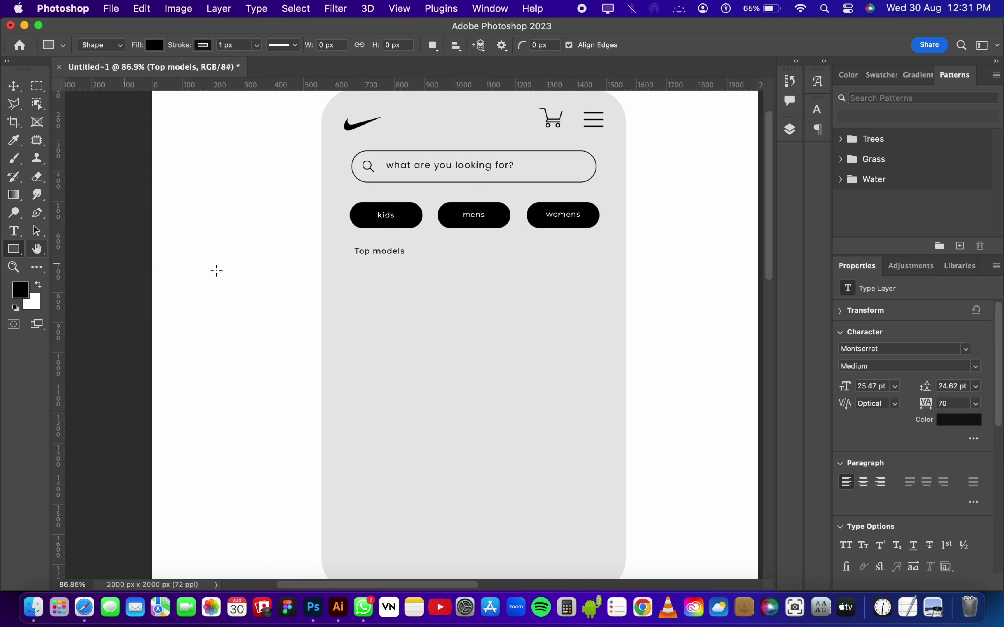
pyautogui.moveTo(355, 270); pyautogui.dragTo(469, 380)
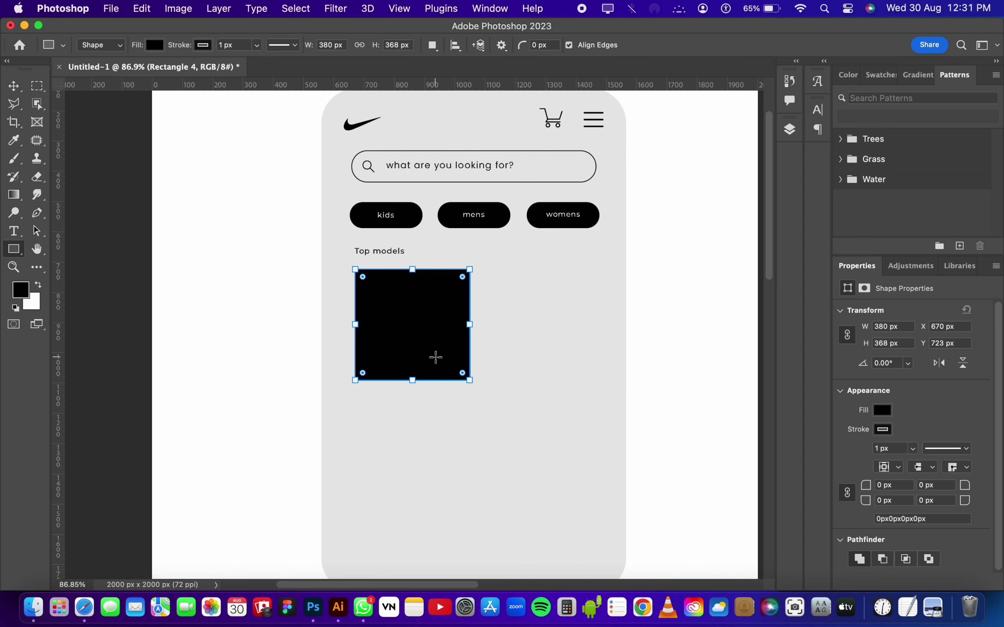
pyautogui.moveTo(461, 278); pyautogui.dragTo(459, 280)
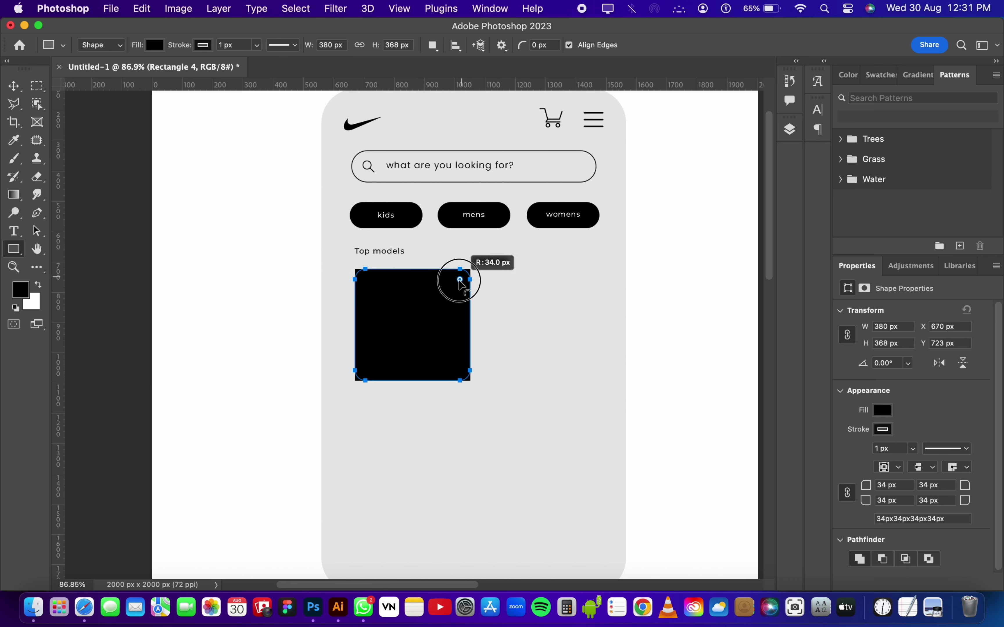
pyautogui.press('v')
pyautogui.moveTo(428, 320); pyautogui.dragTo(552, 331)
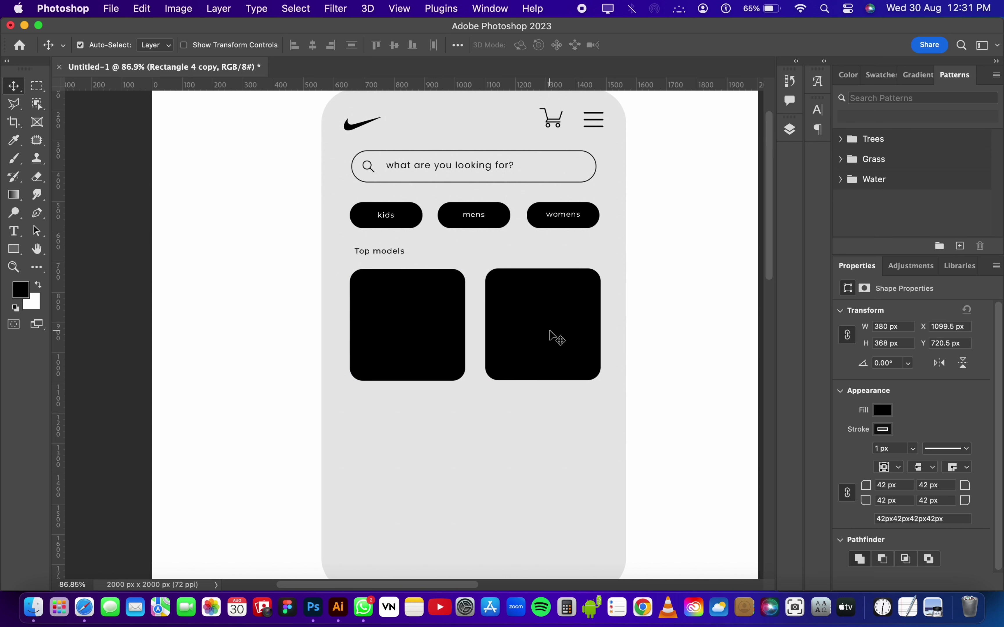
pyautogui.press('Left')
pyautogui.press('Left')
pyautogui.press('Left')
pyautogui.press('Left')
pyautogui.press('Left')
pyautogui.press('Left')
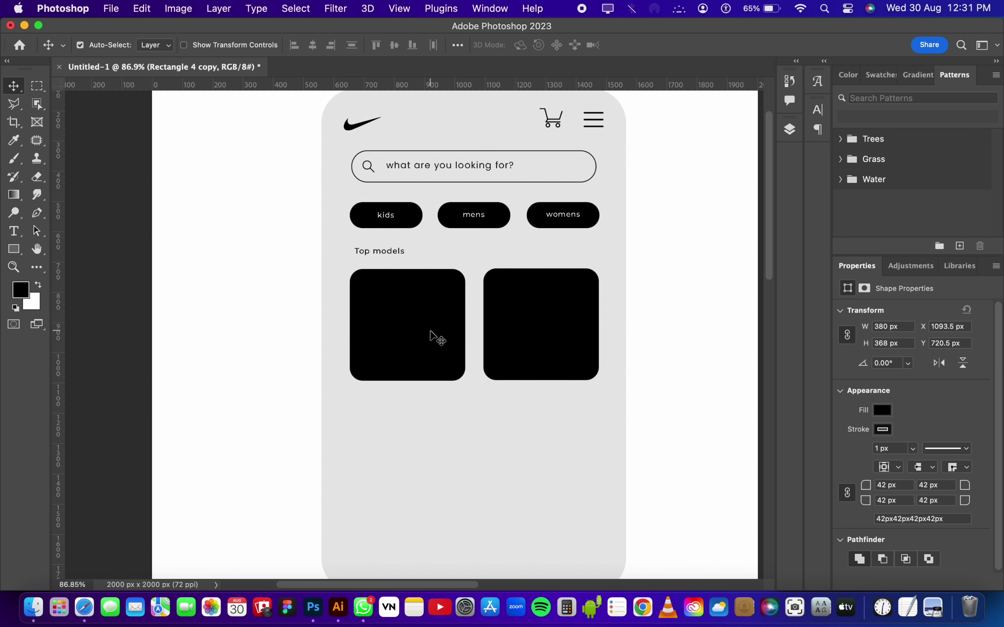
# Step: Start a new text line below the two tiles
pyautogui.scroll(-2, 431, 337)
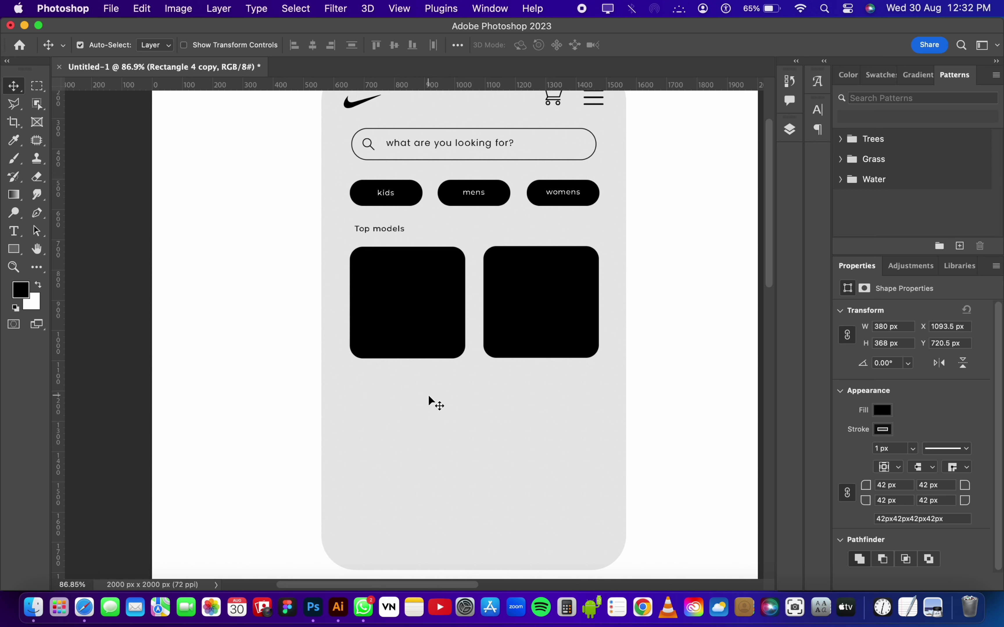
pyautogui.press('t')
pyautogui.click(395, 410)
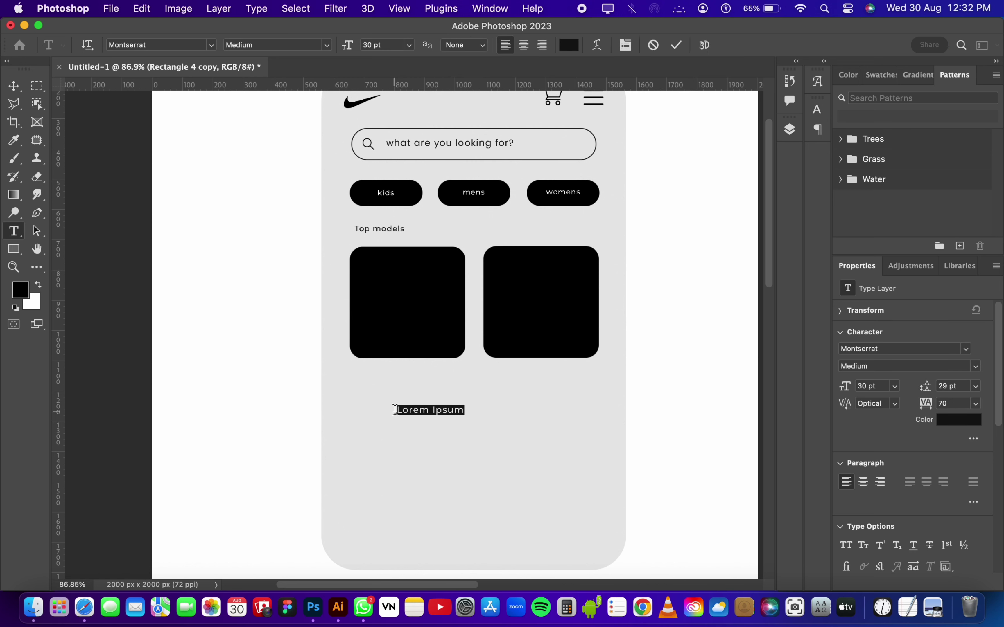
# Step: Enter the '100 $' price and style it Bold 60 pt without faux bold
pyautogui.press('BackSpace')
pyautogui.write('100 $')
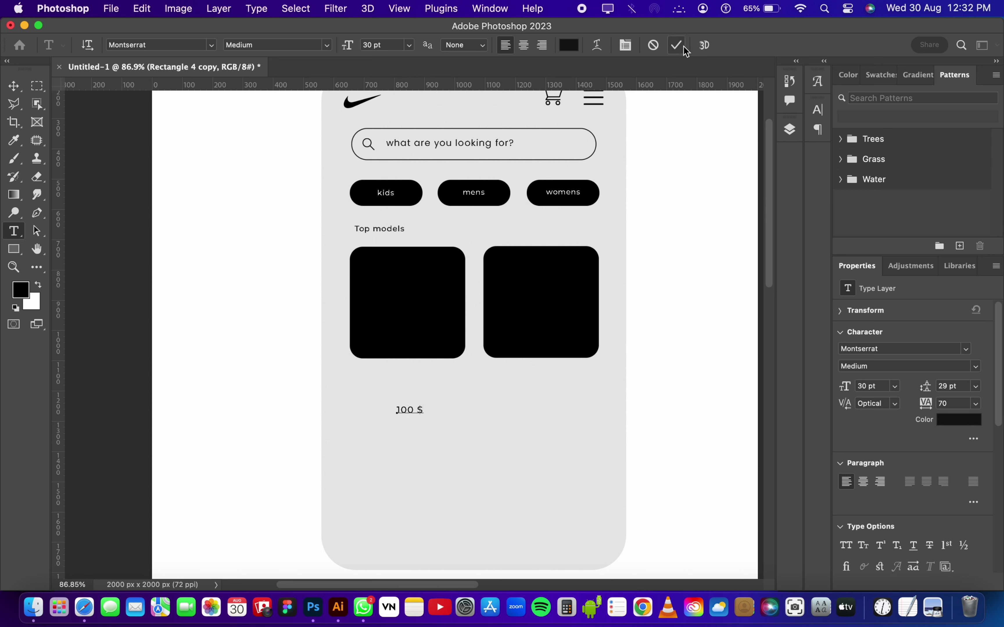
pyautogui.click(677, 45)
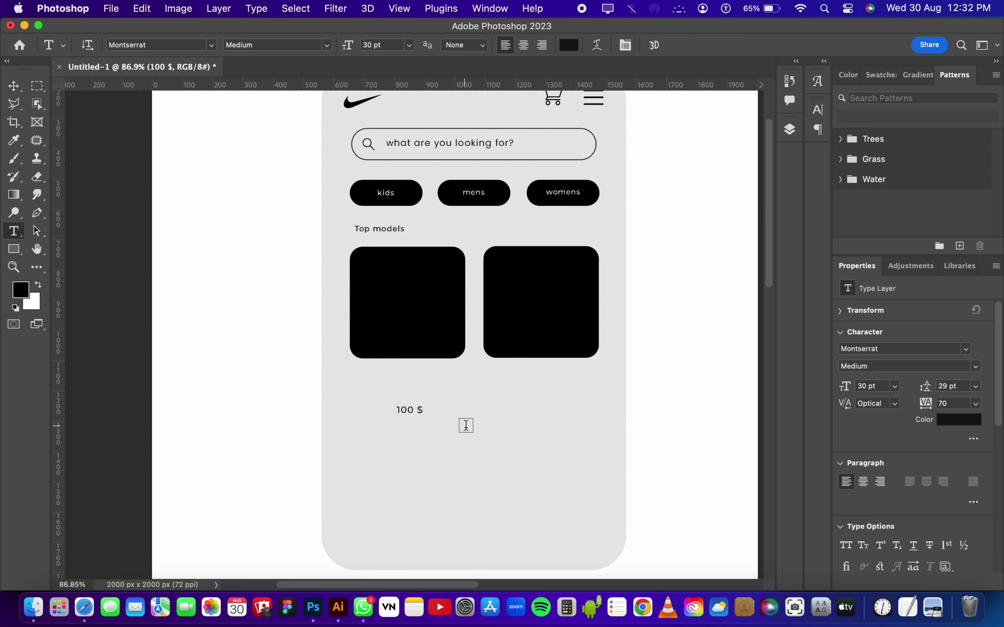
pyautogui.press('v')
pyautogui.click(818, 110)
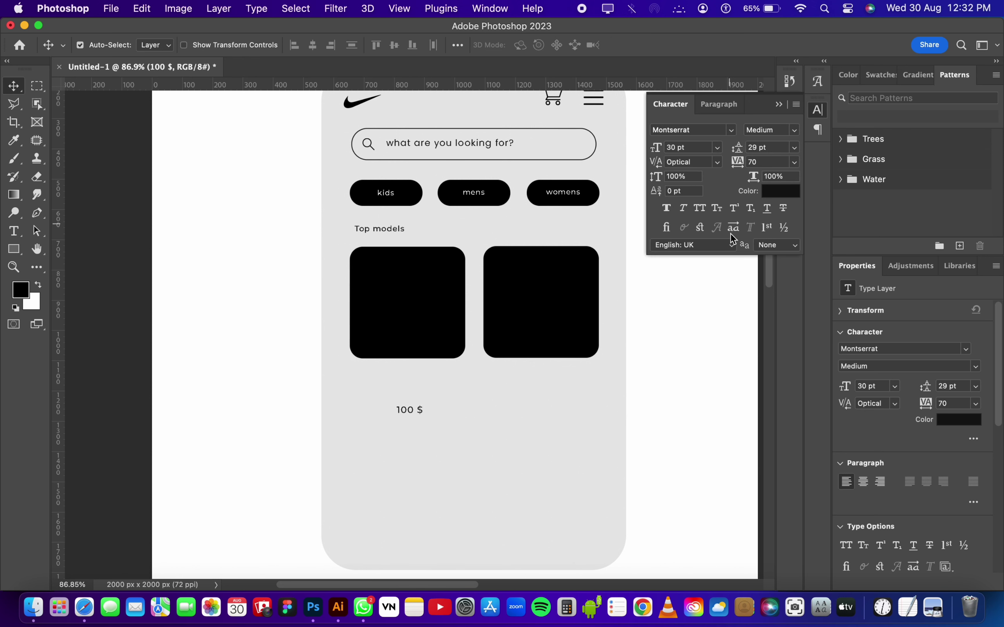
pyautogui.click(663, 211)
pyautogui.click(791, 130)
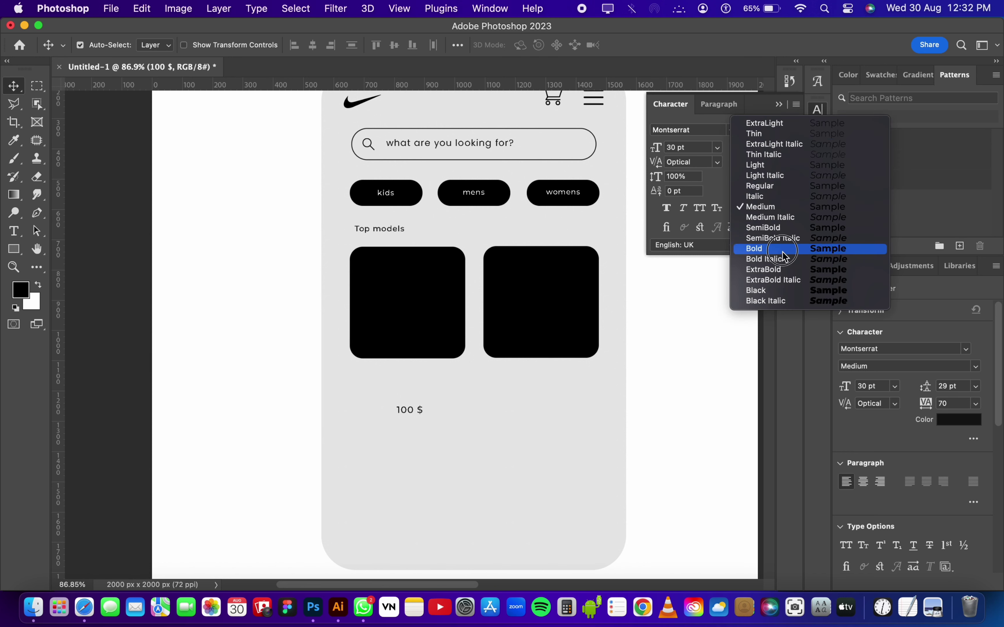
pyautogui.click(782, 250)
pyautogui.click(717, 147)
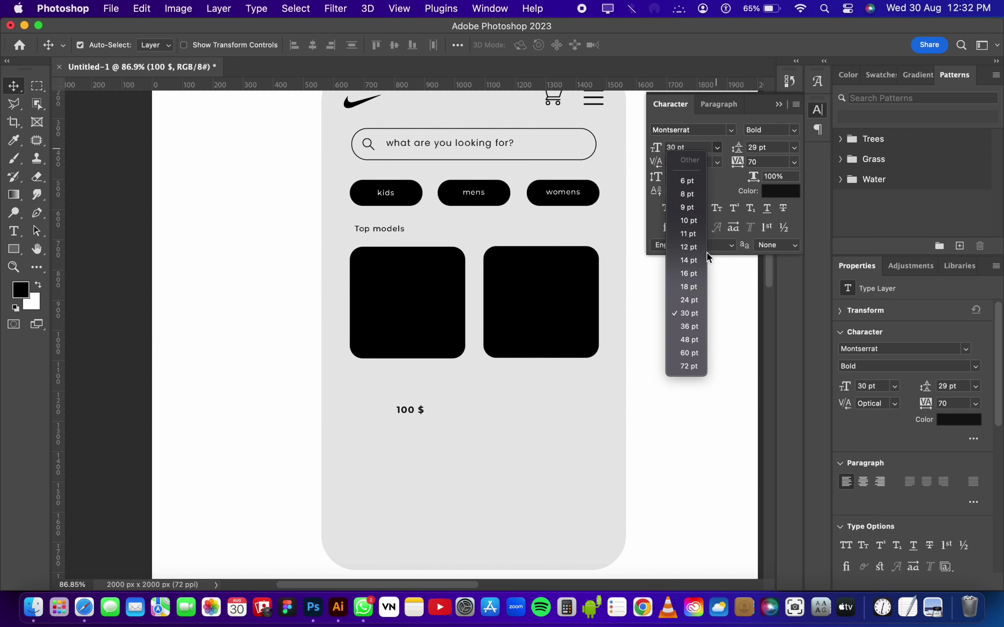
pyautogui.click(698, 353)
# Step: Resize the prices to 48 pt and align both under the tiles using a guide
pyautogui.moveTo(431, 411)
pyautogui.mouseDown()
pyautogui.moveTo(372, 382)
pyautogui.moveTo(528, 379)
pyautogui.moveTo(517, 382)
pyautogui.mouseUp()
pyautogui.click(717, 147)
pyautogui.click(689, 341)
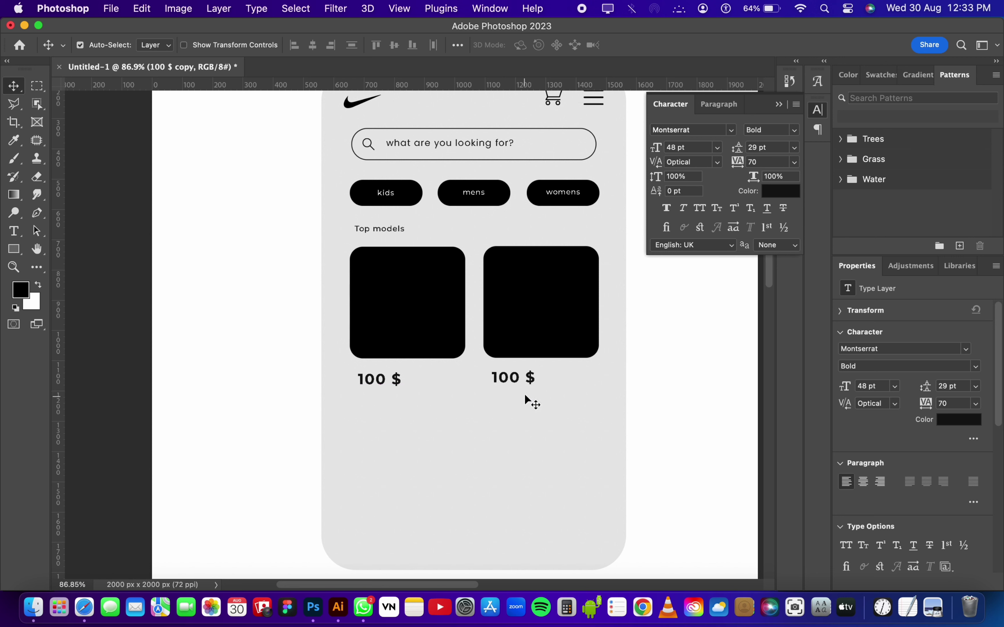
pyautogui.moveTo(438, 84)
pyautogui.mouseDown()
pyautogui.moveTo(493, 384)
pyautogui.moveTo(515, 386)
pyautogui.mouseUp()
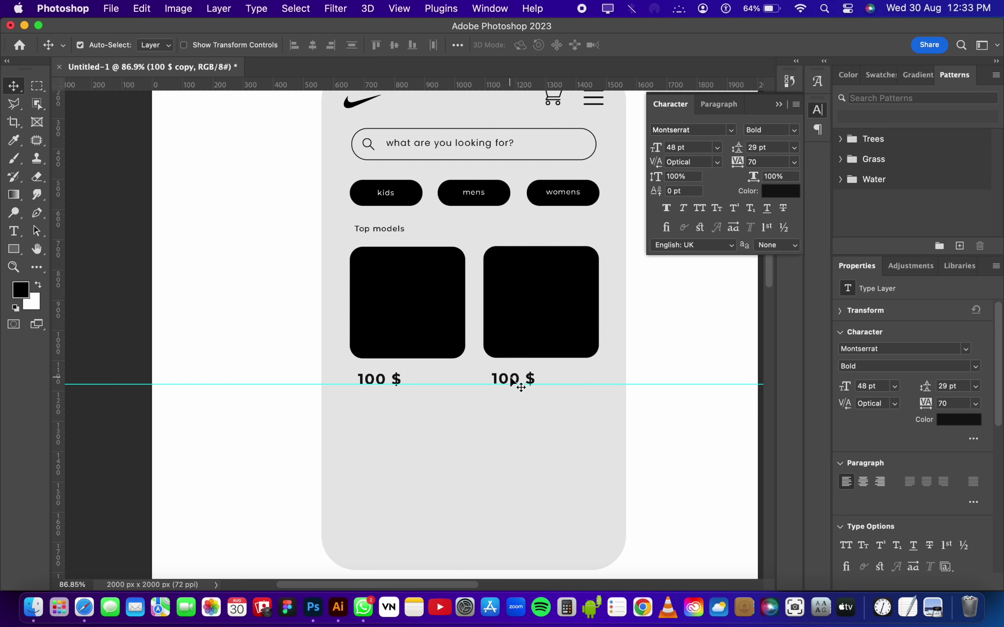
pyautogui.moveTo(650, 386); pyautogui.dragTo(643, 593)
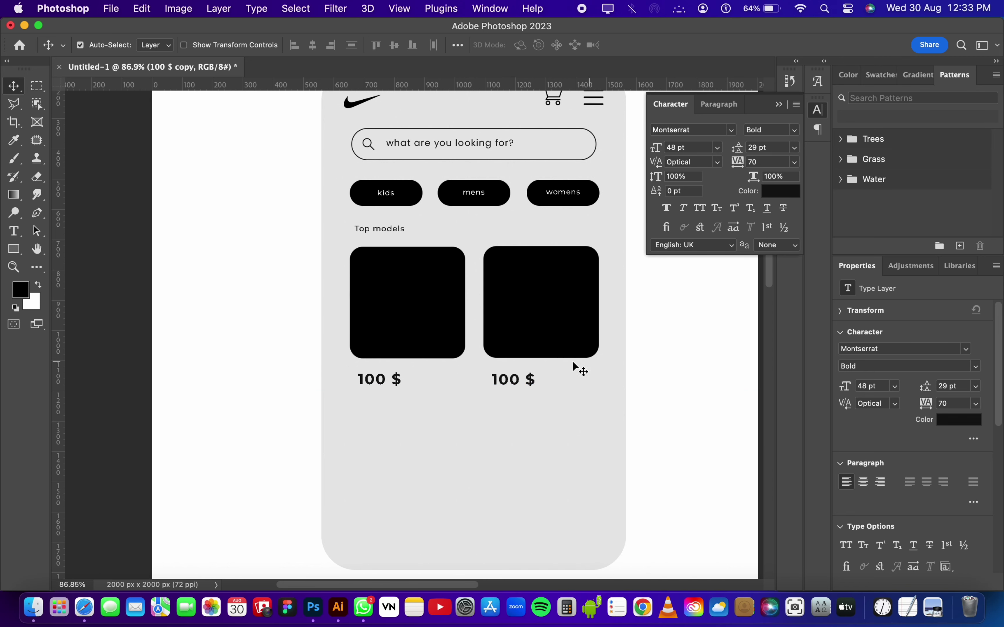
pyautogui.click(779, 105)
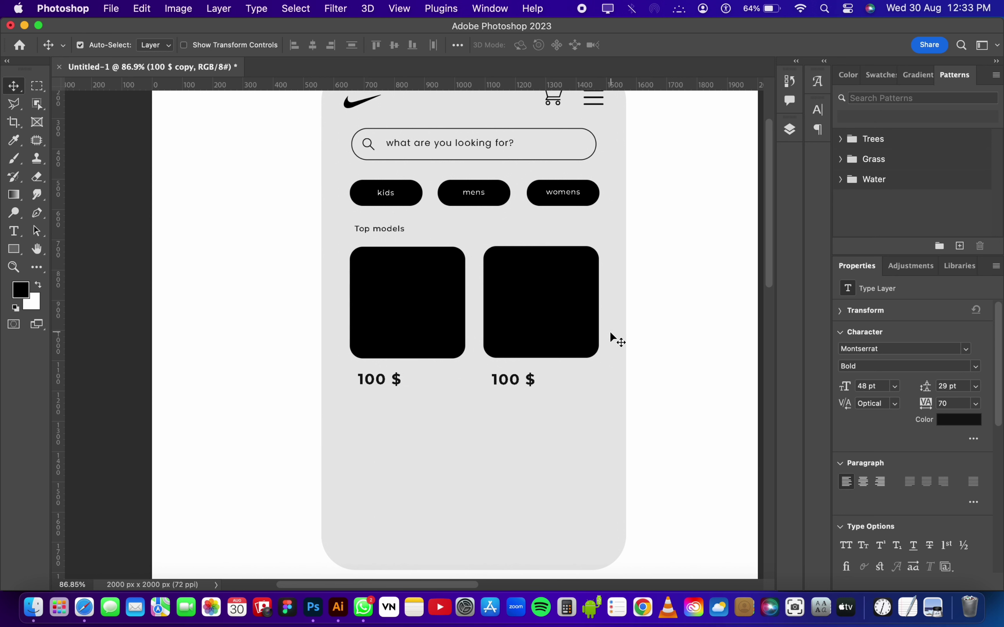
pyautogui.click(111, 9)
# Step: Open both shoe images from the Desktop and unlock the background layer
pyautogui.click(133, 29)
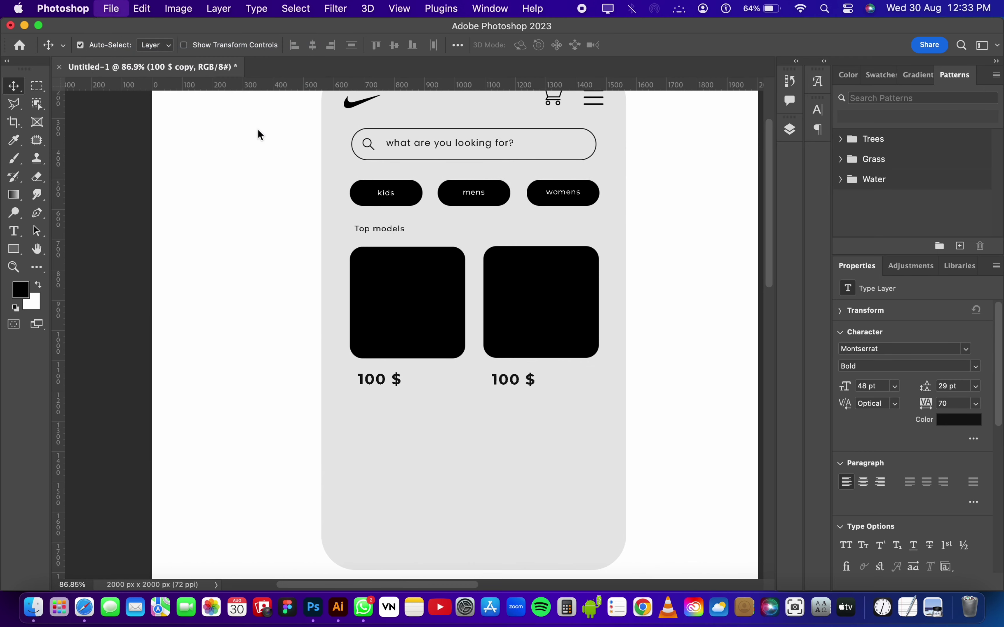
pyautogui.click(273, 107)
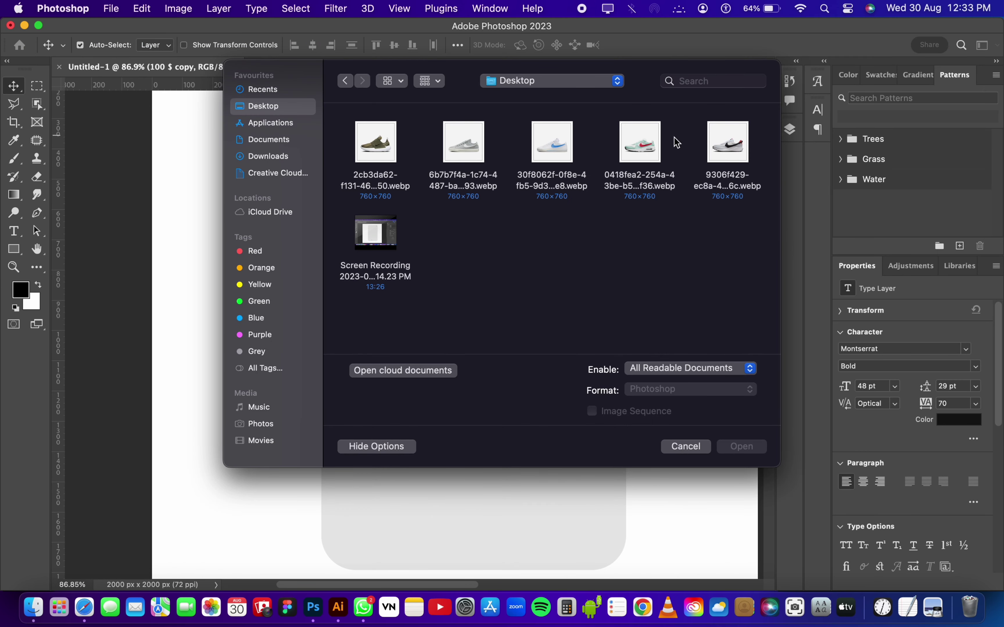
pyautogui.click(650, 152)
pyautogui.keyDown('shift'); pyautogui.click(707, 157); pyautogui.keyUp('shift')
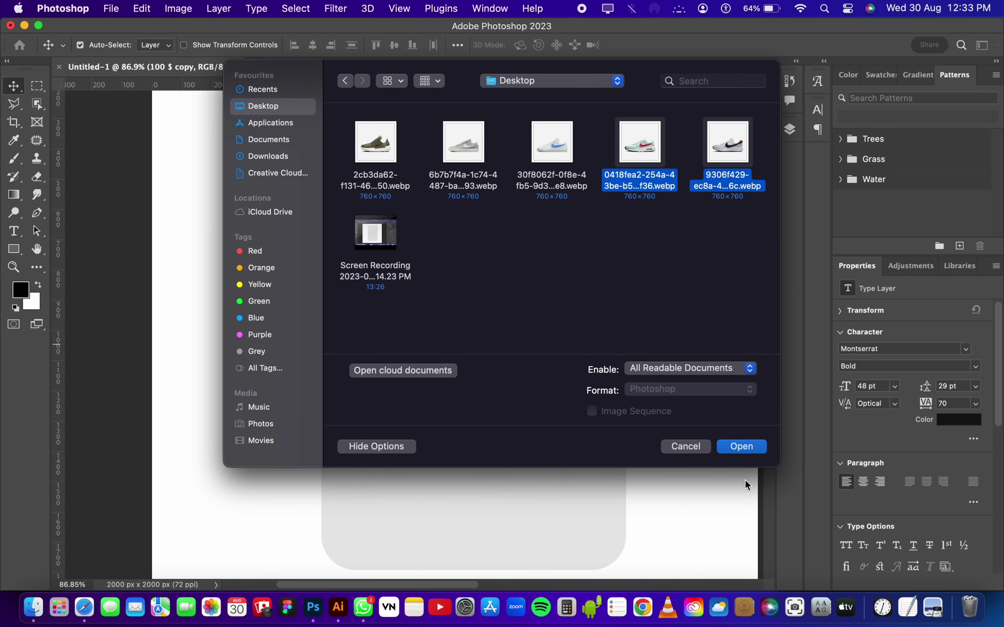
pyautogui.click(742, 447)
pyautogui.click(790, 129)
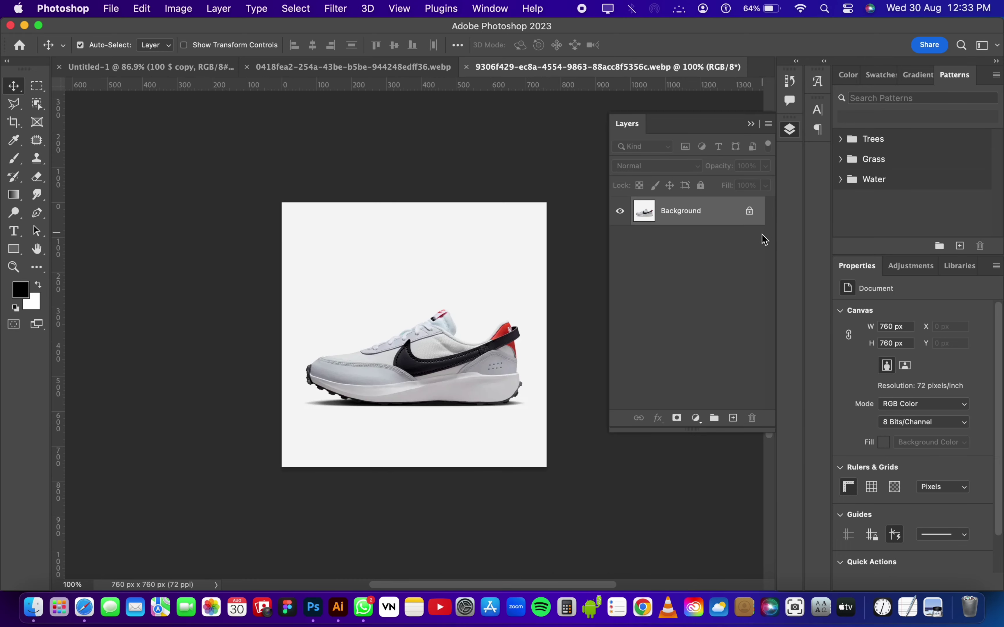
pyautogui.click(754, 211)
pyautogui.moveTo(491, 307); pyautogui.dragTo(484, 306)
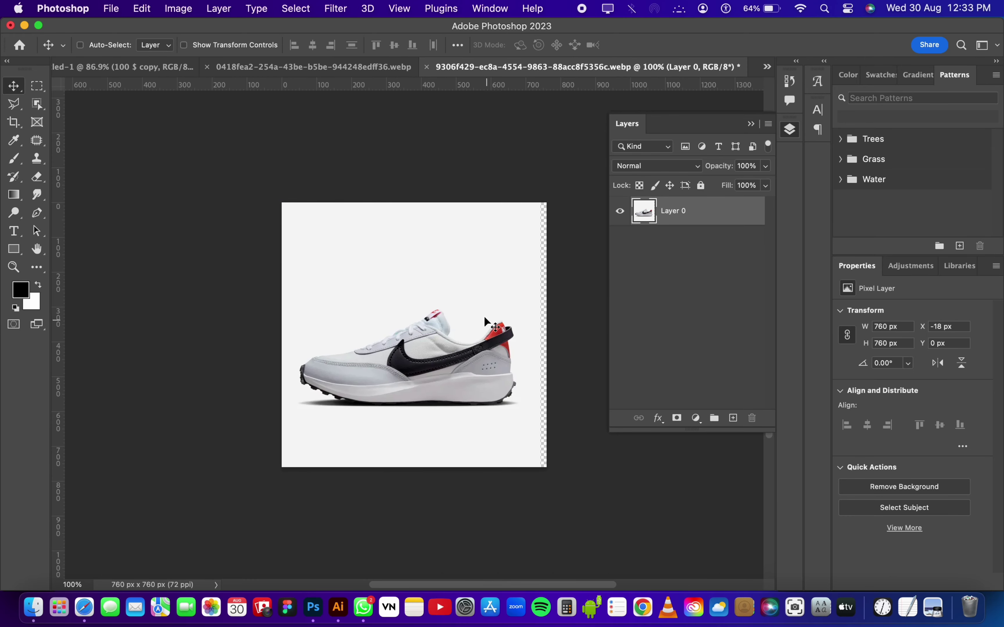
# Step: Paste the shoe into the Nike mockup and scale it to about half over the first card
pyautogui.click(341, 70)
pyautogui.click(224, 68)
pyautogui.hotkey('ctrl', 'v')
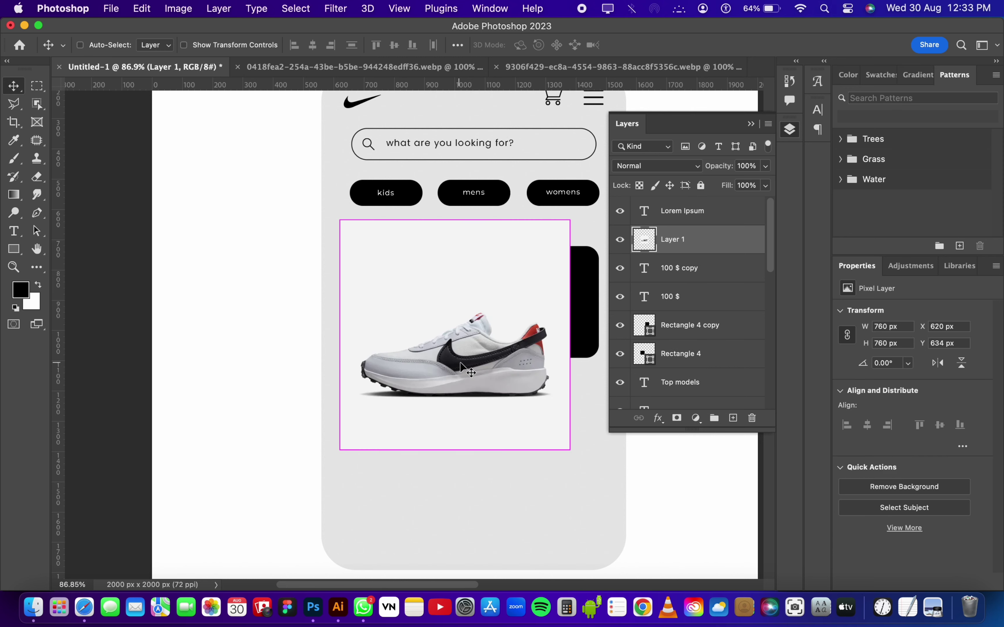
pyautogui.moveTo(493, 358); pyautogui.dragTo(470, 326)
pyautogui.hotkey('ctrl', 't')
pyautogui.moveTo(543, 191)
pyautogui.mouseDown()
pyautogui.moveTo(431, 302)
pyautogui.moveTo(427, 289)
pyautogui.moveTo(446, 280)
pyautogui.moveTo(466, 240)
pyautogui.mouseUp()
pyautogui.moveTo(447, 278); pyautogui.dragTo(450, 282)
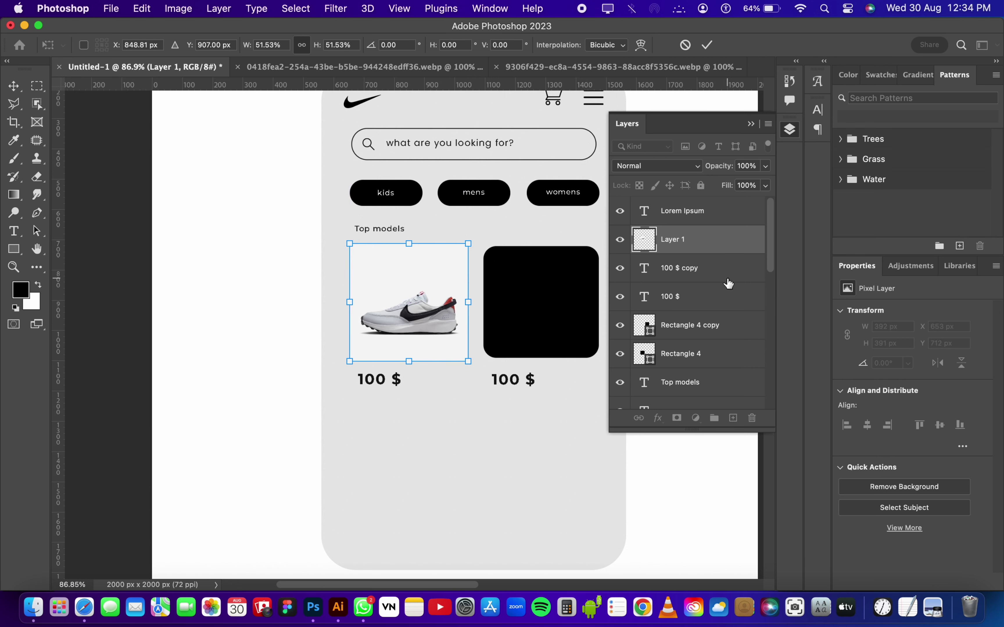
# Step: Place the shoe layer above the first card and clip it to the card's shape
pyautogui.moveTo(731, 243); pyautogui.dragTo(724, 295)
pyautogui.rightClick(724, 295)
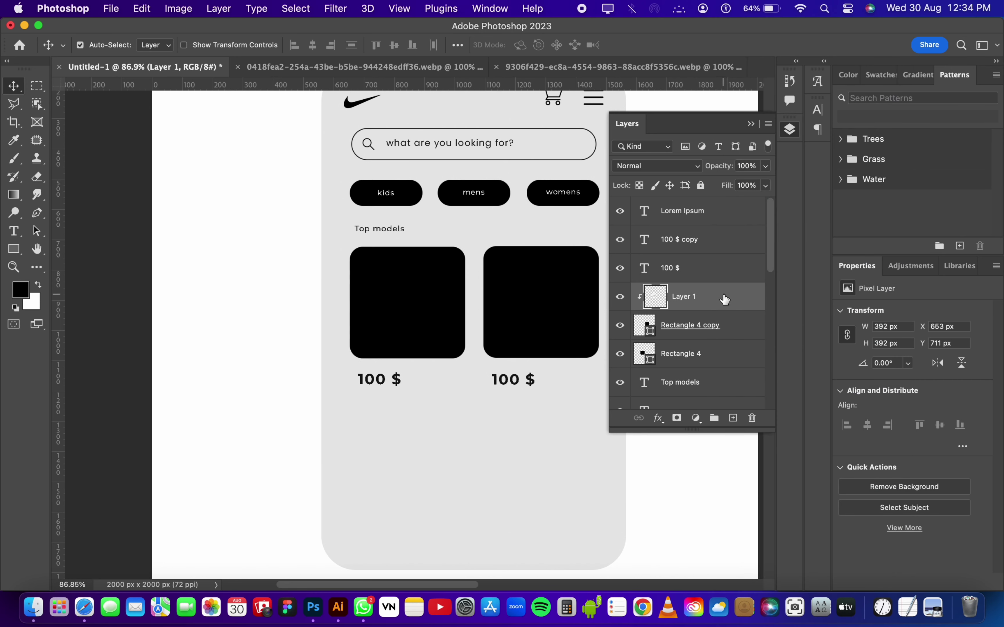
pyautogui.moveTo(726, 309); pyautogui.dragTo(716, 344)
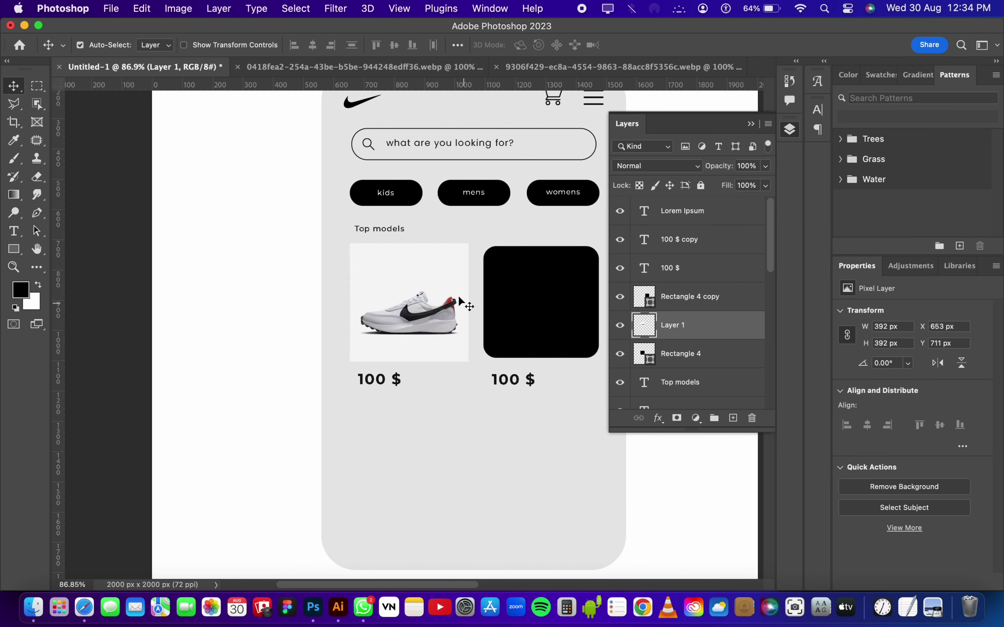
pyautogui.rightClick(697, 338)
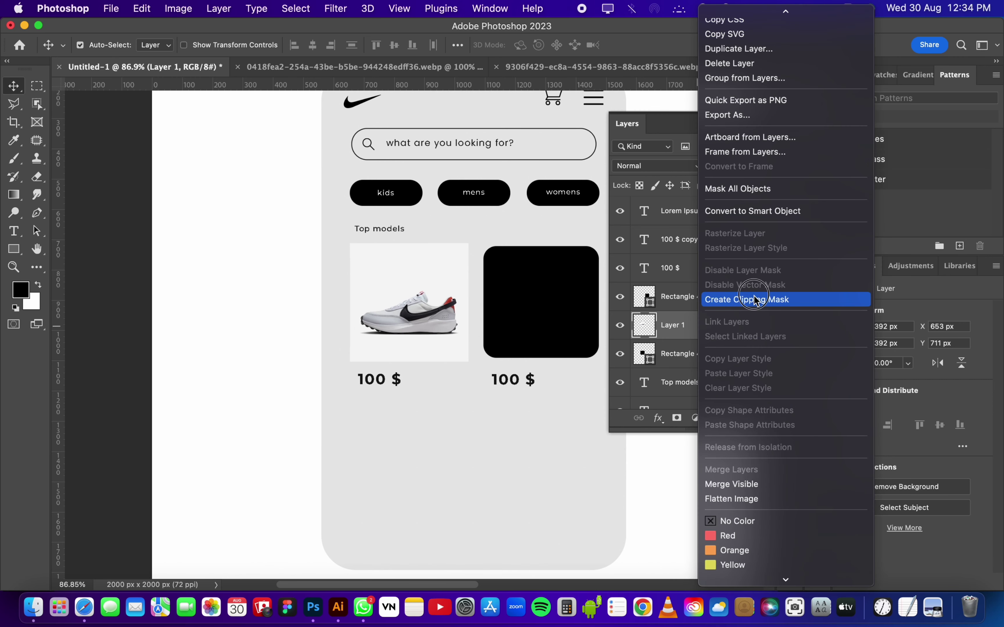
pyautogui.click(774, 298)
# Step: Remove the first card's outline and nudge the shoe up inside the card
pyautogui.click(719, 302)
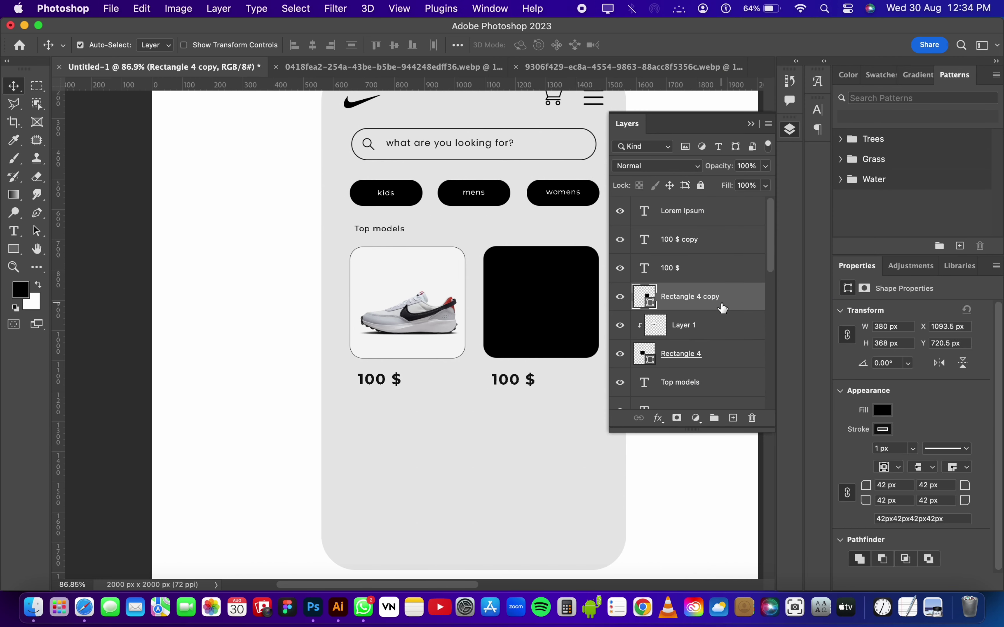
pyautogui.click(869, 417)
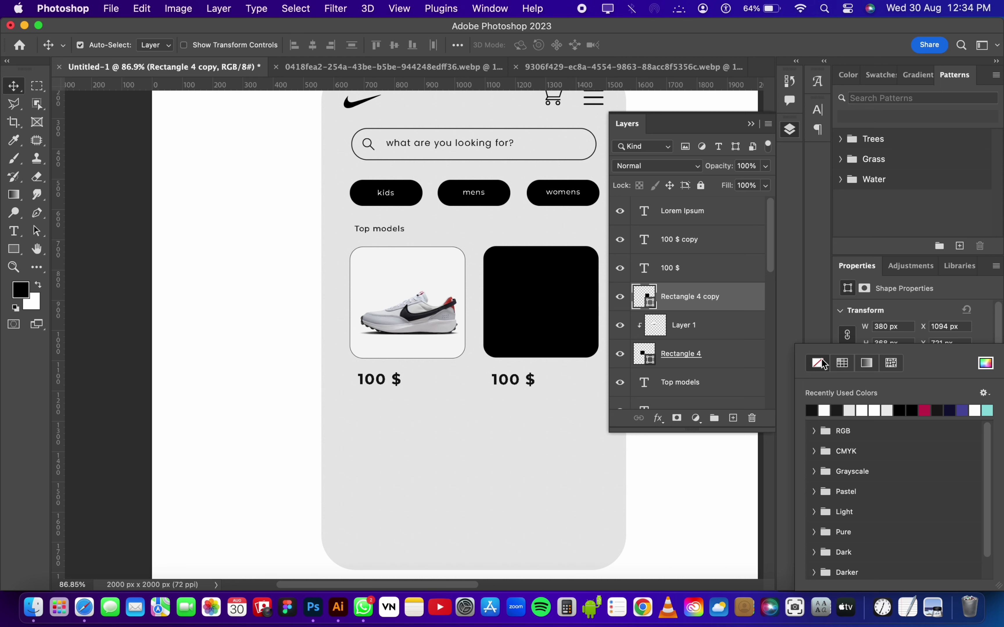
pyautogui.click(947, 312)
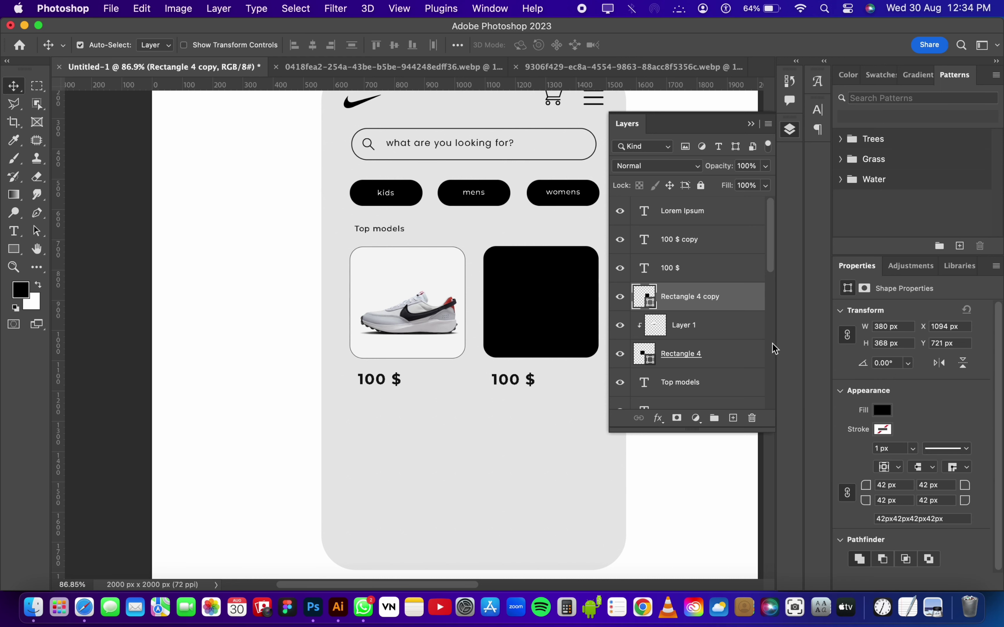
pyautogui.click(723, 362)
pyautogui.click(889, 432)
pyautogui.click(818, 364)
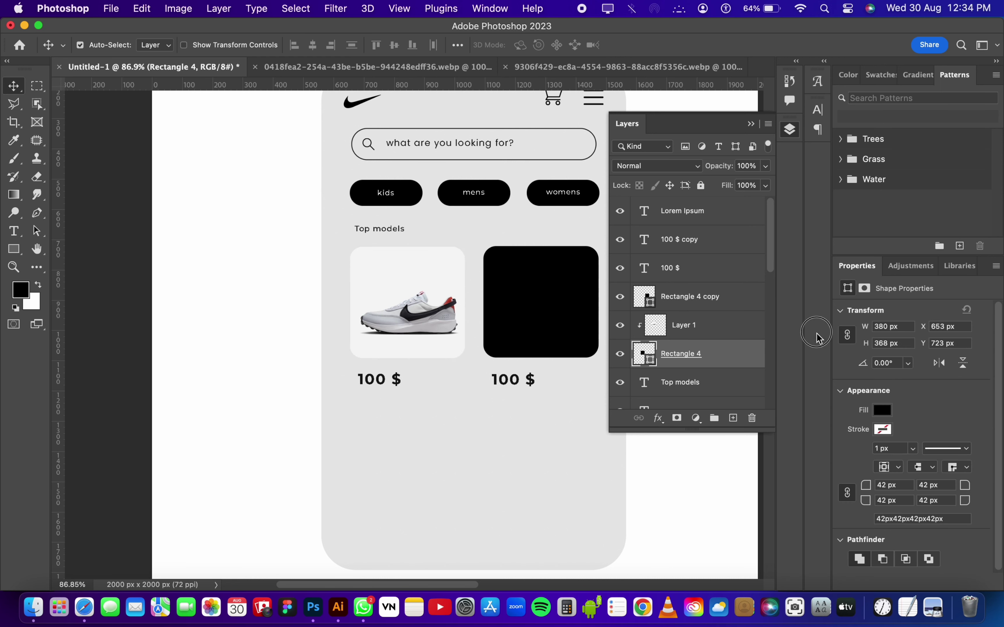
pyautogui.click(722, 328)
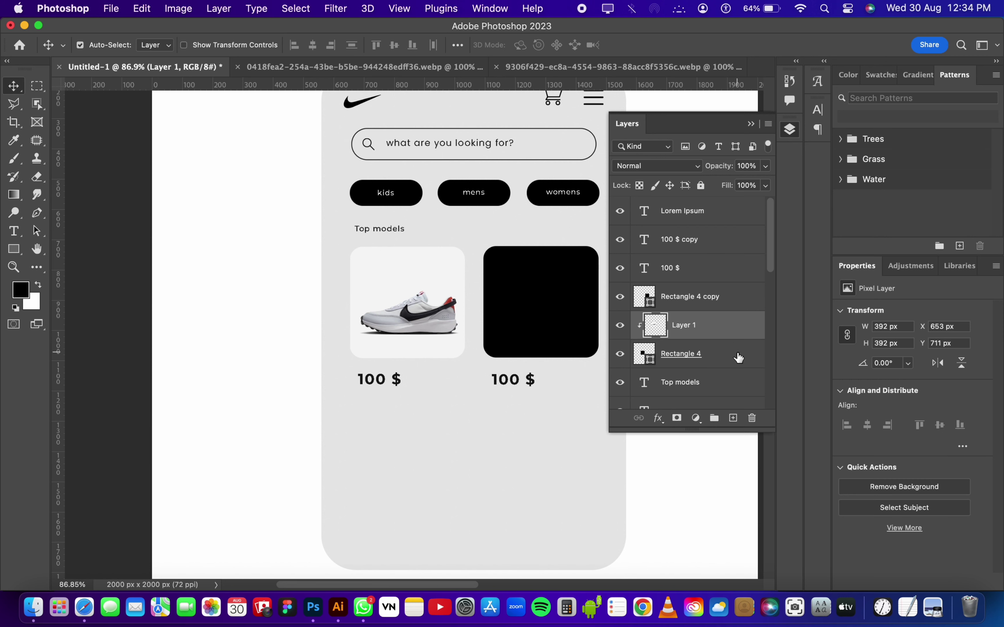
pyautogui.moveTo(392, 312); pyautogui.dragTo(442, 320)
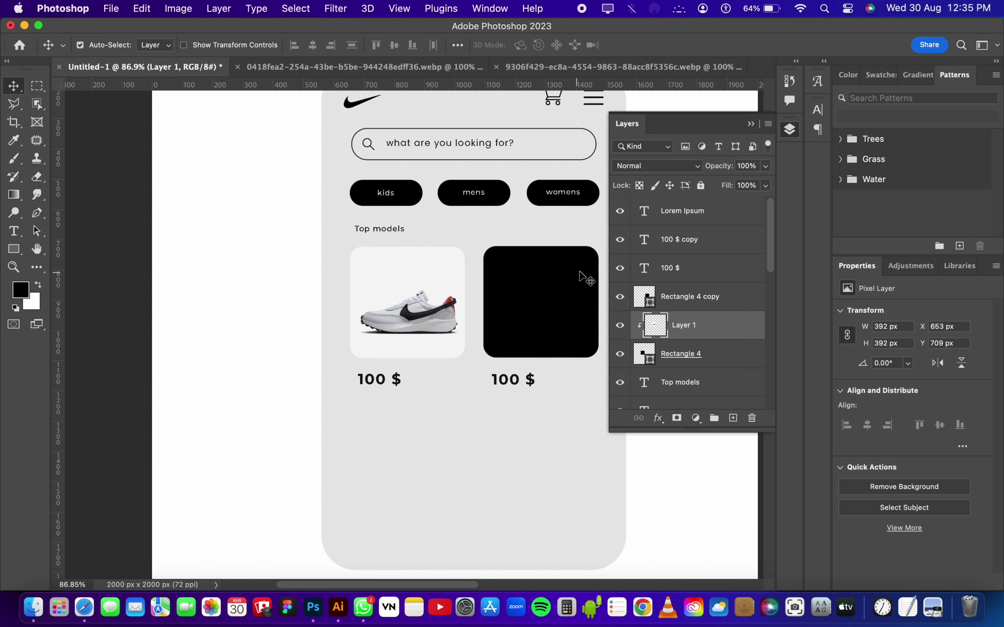
pyautogui.click(749, 124)
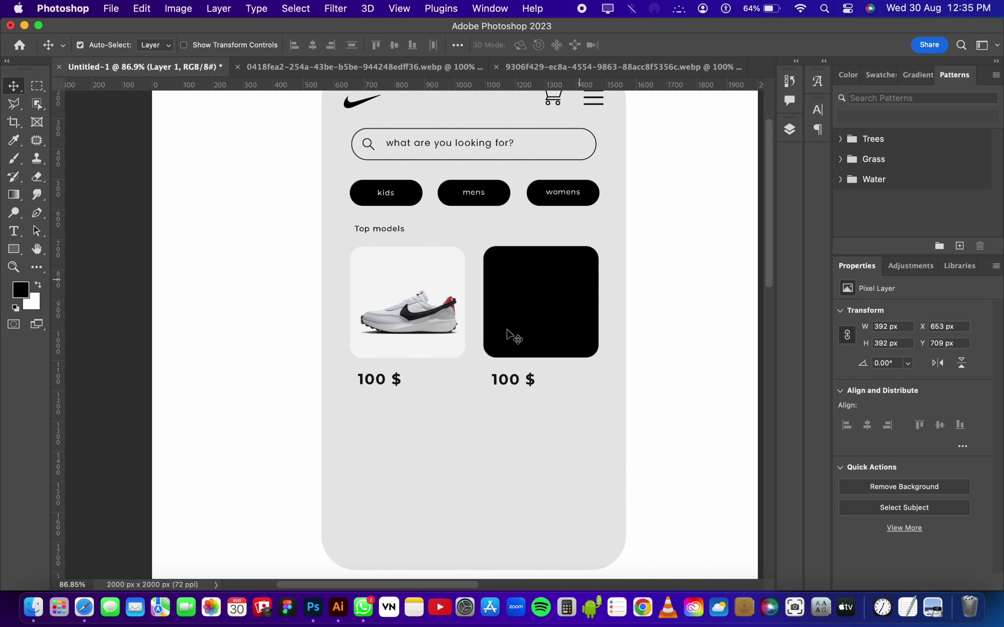
pyautogui.click(383, 378)
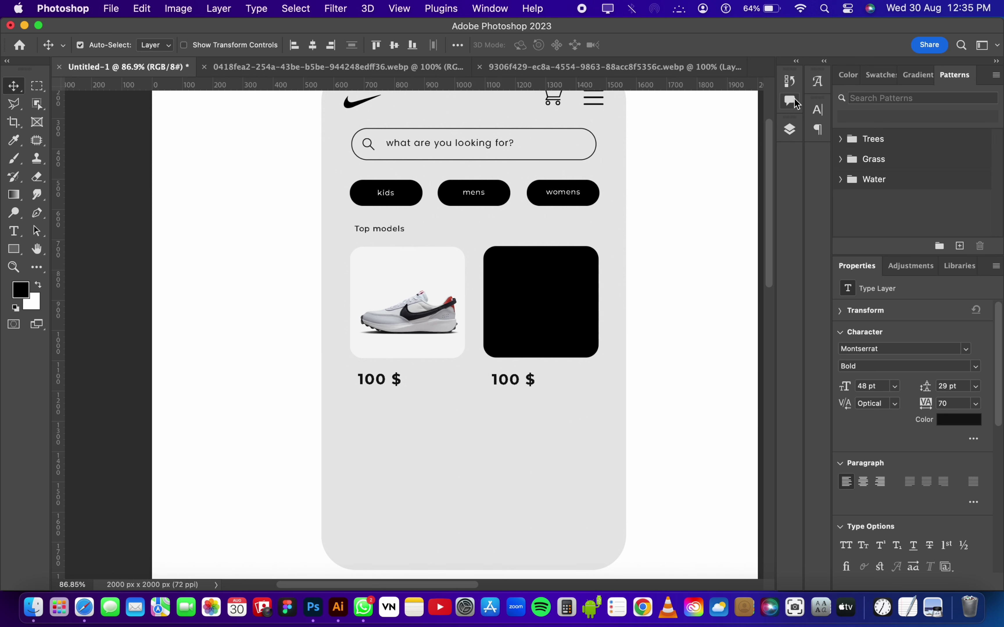
# Step: Recolour the first '100 $' price to a lighter dark grey around #272727
pyautogui.click(818, 110)
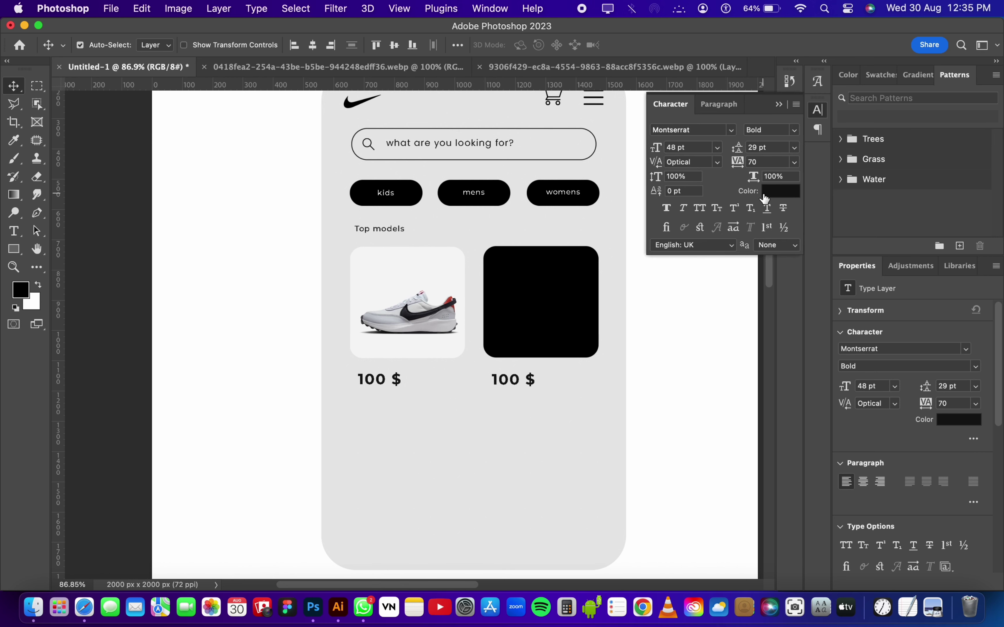
pyautogui.click(764, 192)
pyautogui.click(128, 405)
pyautogui.moveTo(199, 227); pyautogui.dragTo(605, 185)
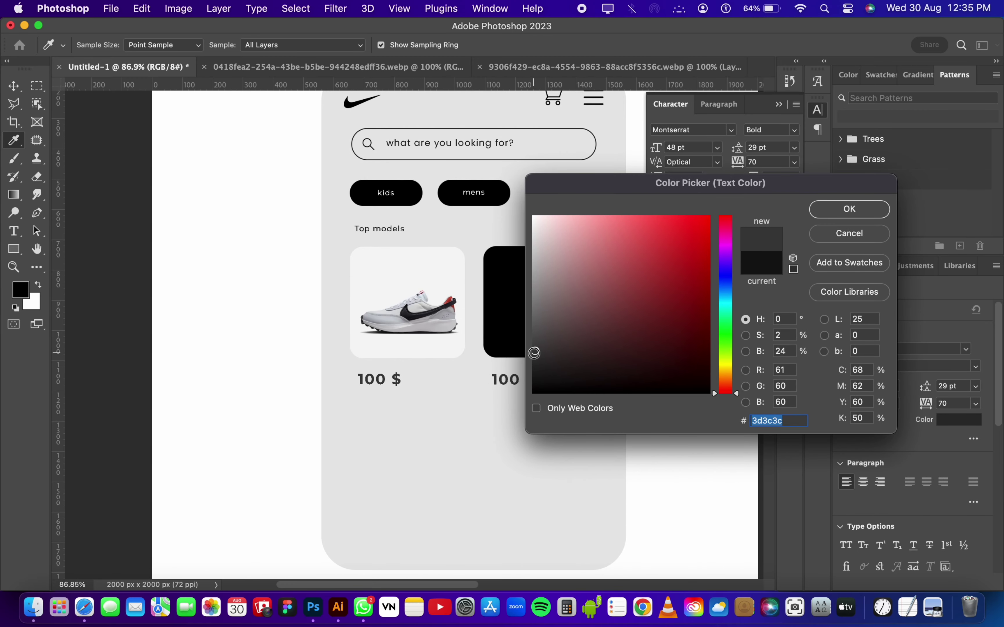
pyautogui.moveTo(536, 357); pyautogui.dragTo(532, 367)
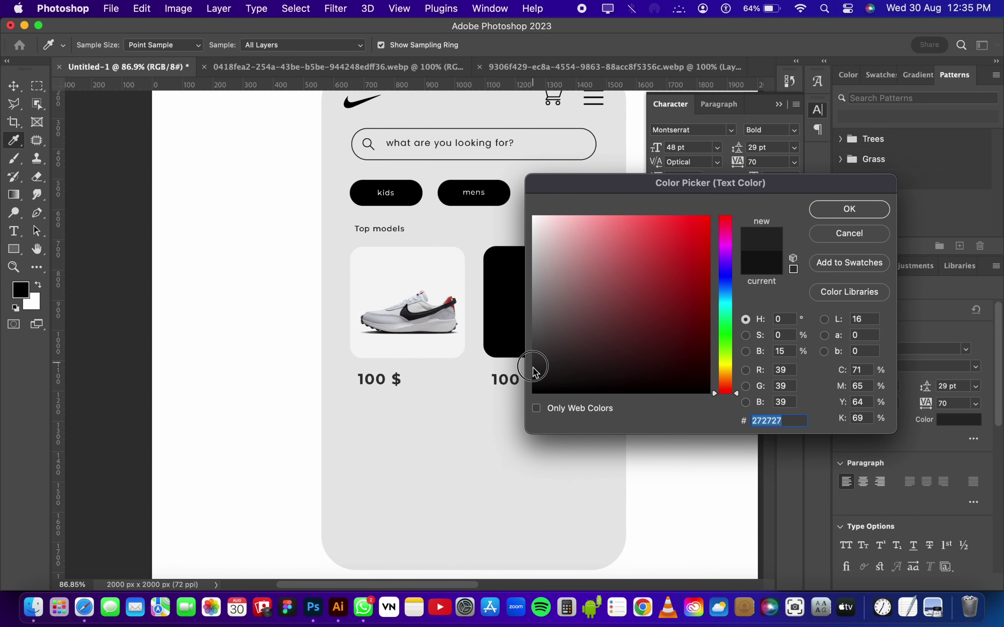
pyautogui.press('Return')
pyautogui.press('v')
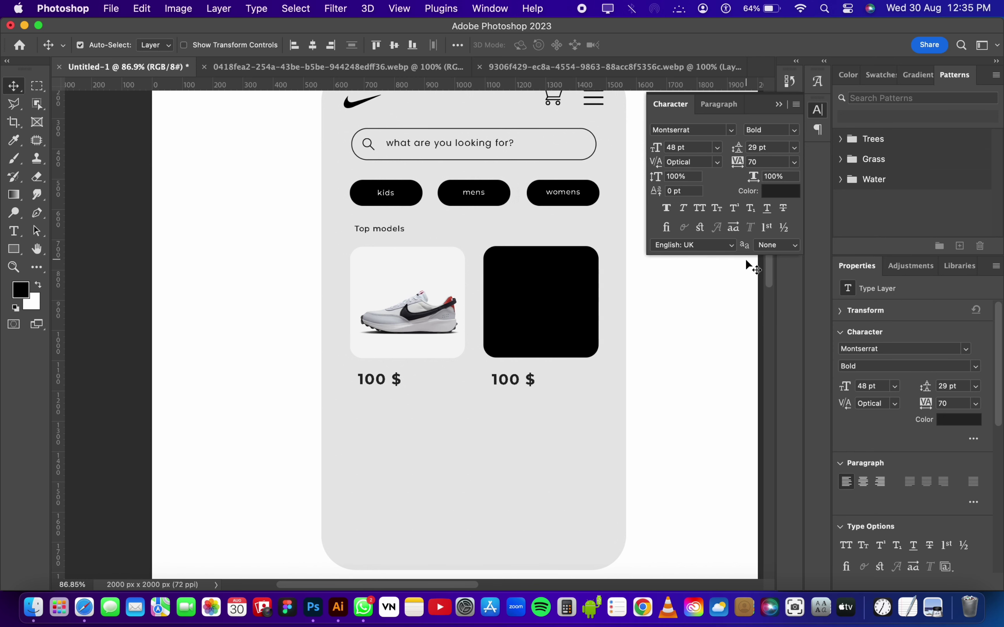
pyautogui.click(779, 105)
# Step: Unlock the mint sneaker photo's layer and drag the sneaker into the Nike mockup
pyautogui.click(551, 66)
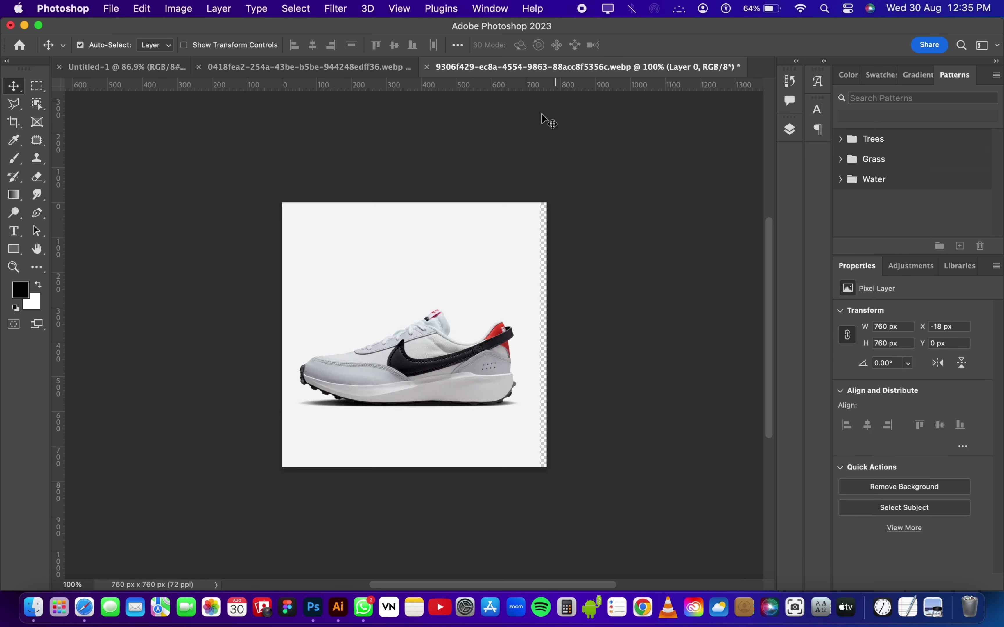
pyautogui.click(297, 65)
pyautogui.click(790, 129)
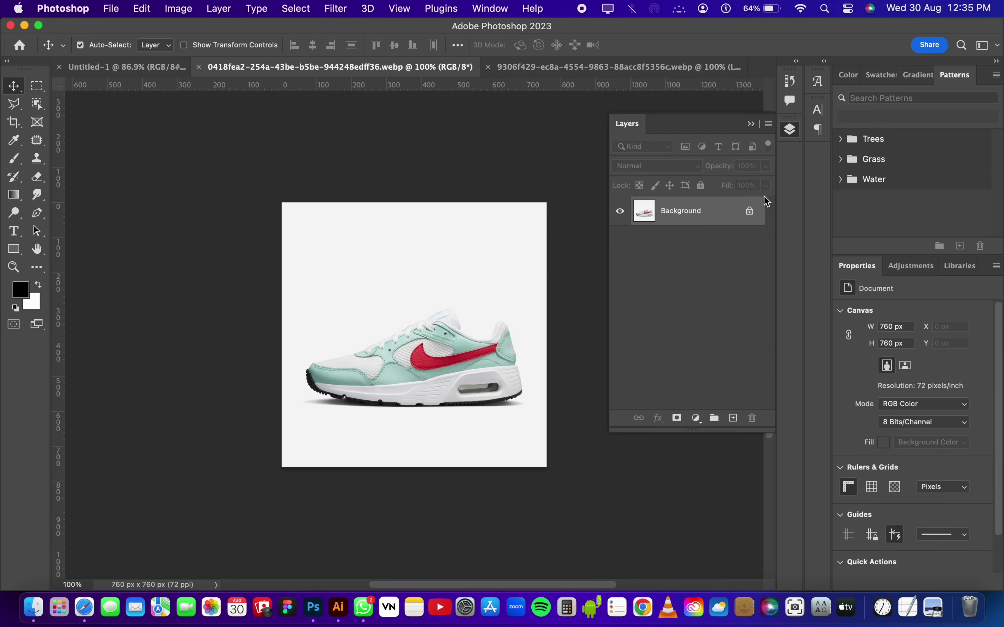
pyautogui.click(759, 211)
pyautogui.click(751, 125)
pyautogui.moveTo(469, 288); pyautogui.dragTo(470, 293)
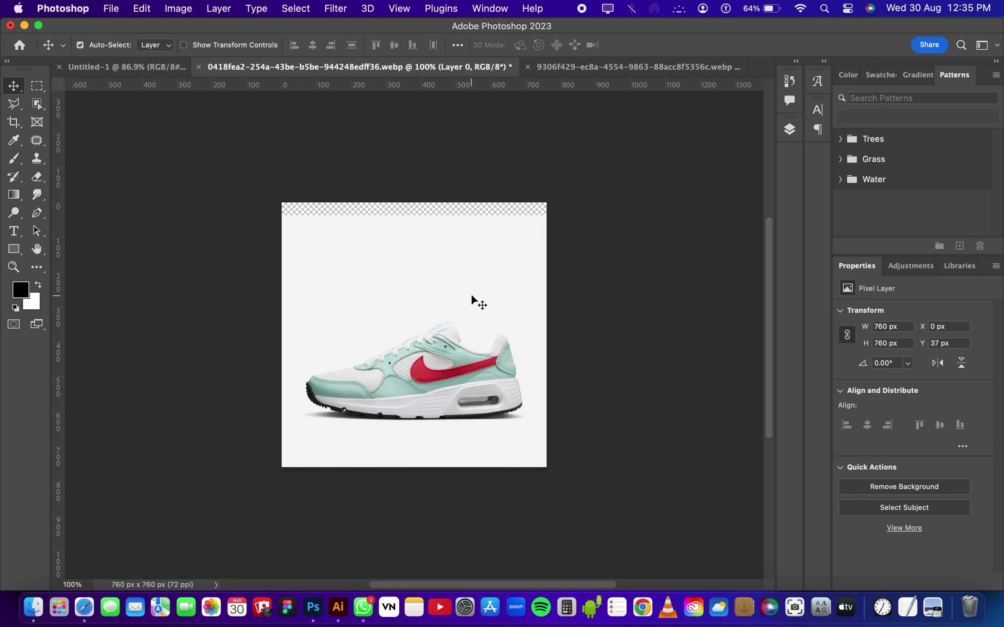
pyautogui.click(80, 45)
pyautogui.click(146, 71)
pyautogui.moveTo(309, 247)
pyautogui.mouseDown()
pyautogui.moveTo(431, 278)
pyautogui.moveTo(485, 274)
pyautogui.mouseUp()
# Step: Scale the mint sneaker down and position it over the second card
pyautogui.hotkey('ctrl', 't')
pyautogui.moveTo(620, 224); pyautogui.dragTo(547, 296)
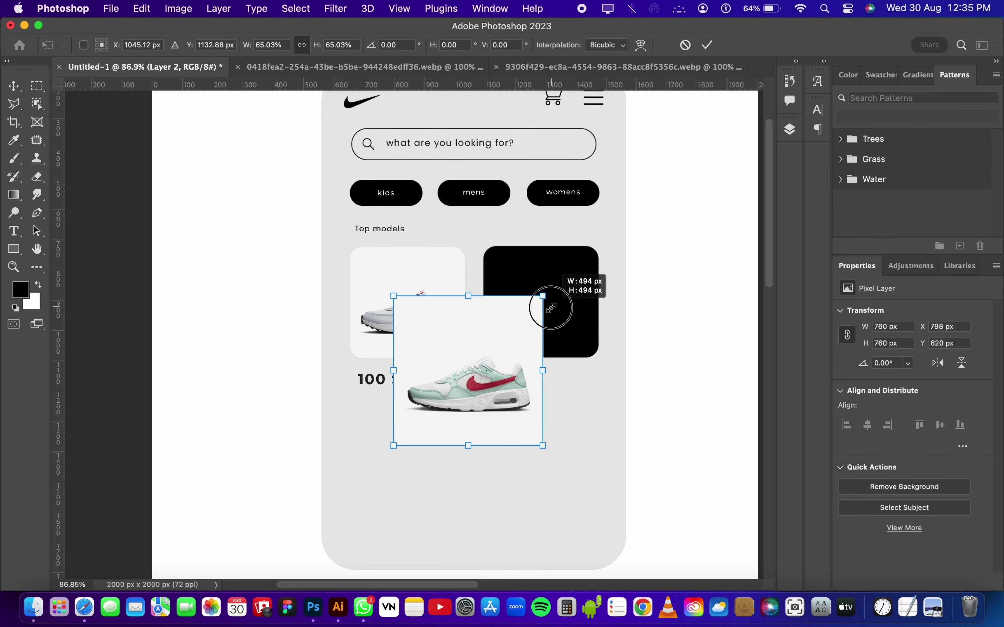
pyautogui.moveTo(508, 350); pyautogui.dragTo(569, 291)
pyautogui.moveTo(597, 234); pyautogui.dragTo(574, 264)
pyautogui.moveTo(547, 300); pyautogui.dragTo(573, 282)
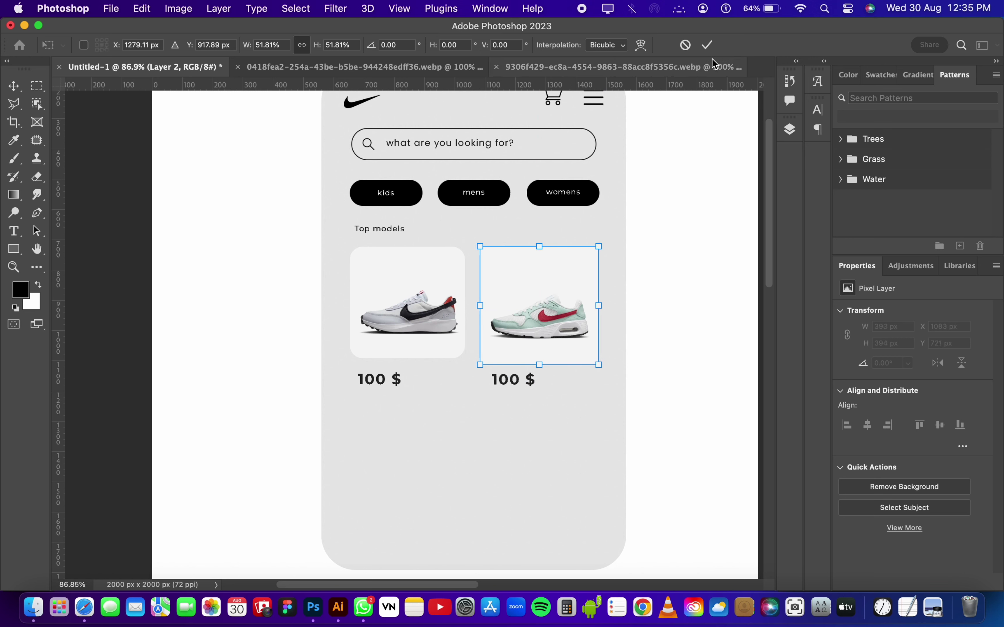
pyautogui.click(706, 45)
# Step: Move the shoe layer above Rectangle 4 copy, clip it to the card, and nudge it up
pyautogui.click(790, 129)
pyautogui.moveTo(712, 251); pyautogui.dragTo(713, 298)
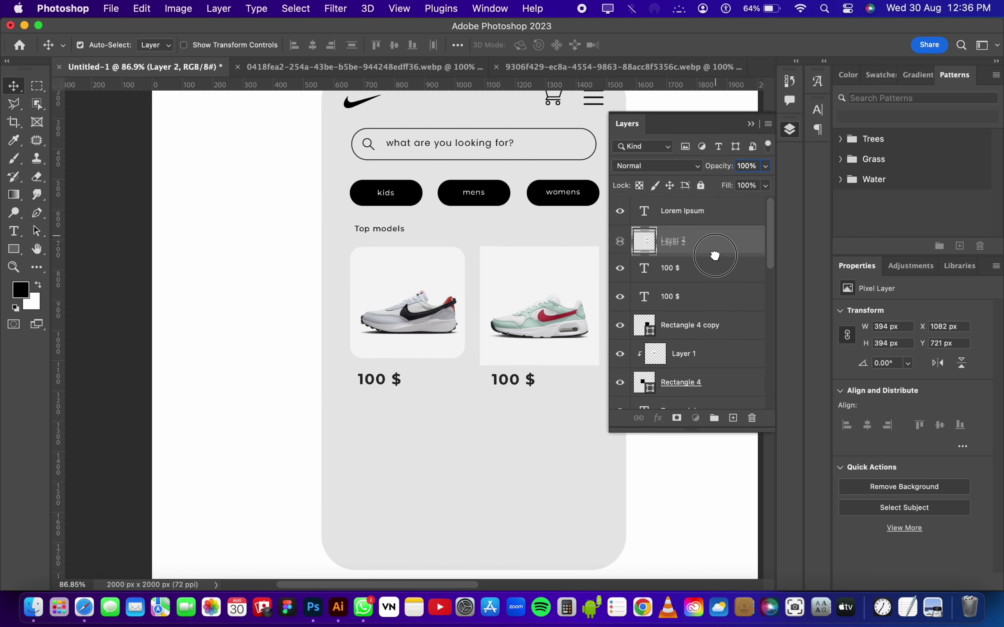
pyautogui.rightClick(715, 295)
pyautogui.click(751, 201)
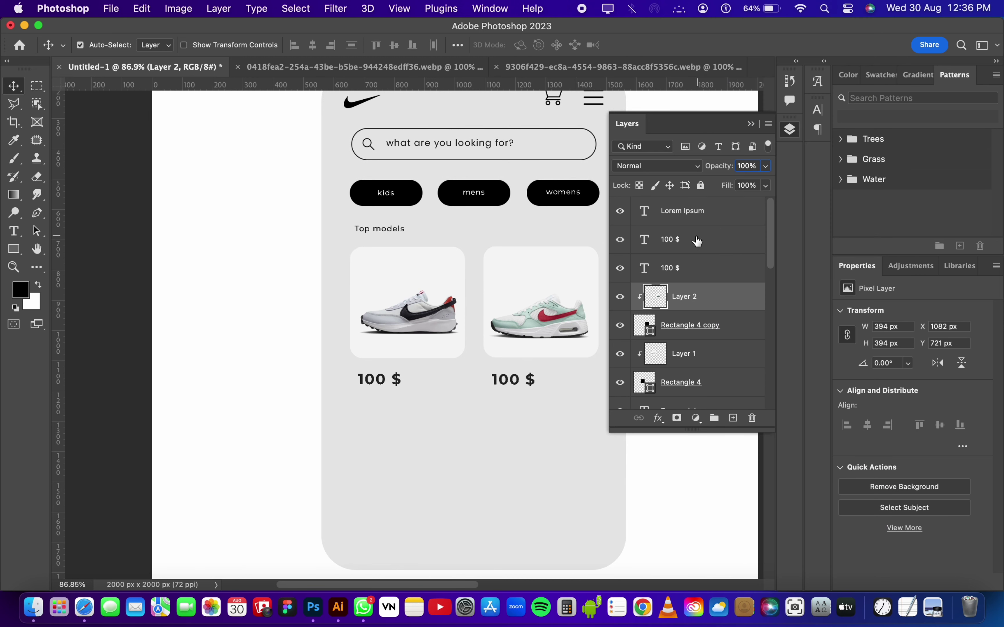
pyautogui.click(789, 129)
pyautogui.moveTo(536, 315); pyautogui.dragTo(547, 309)
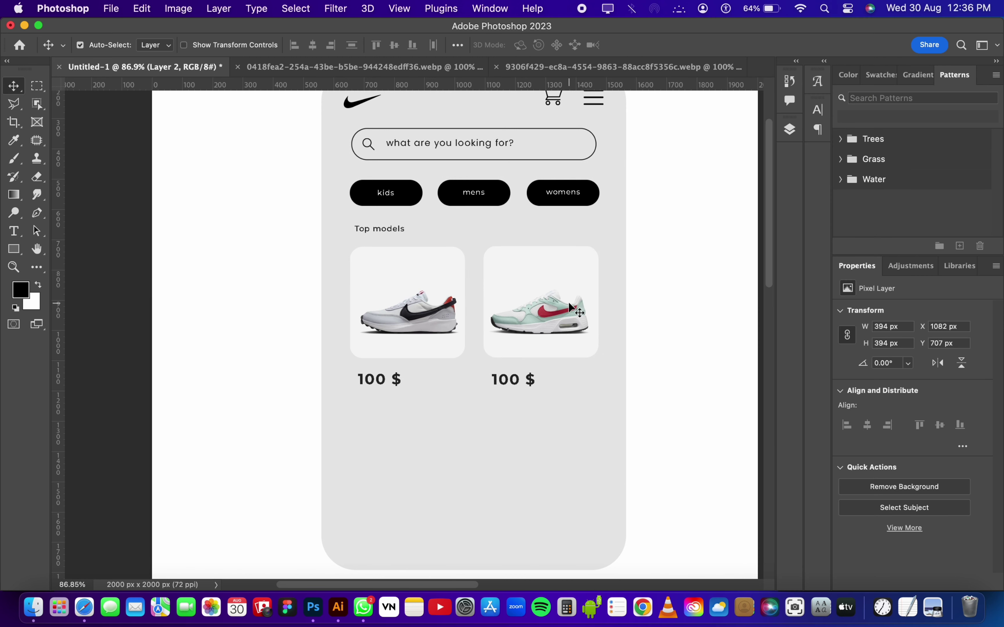
# Step: Raise the right-hand 100 $ price level with the left one
pyautogui.scroll(-2, 472, 287)
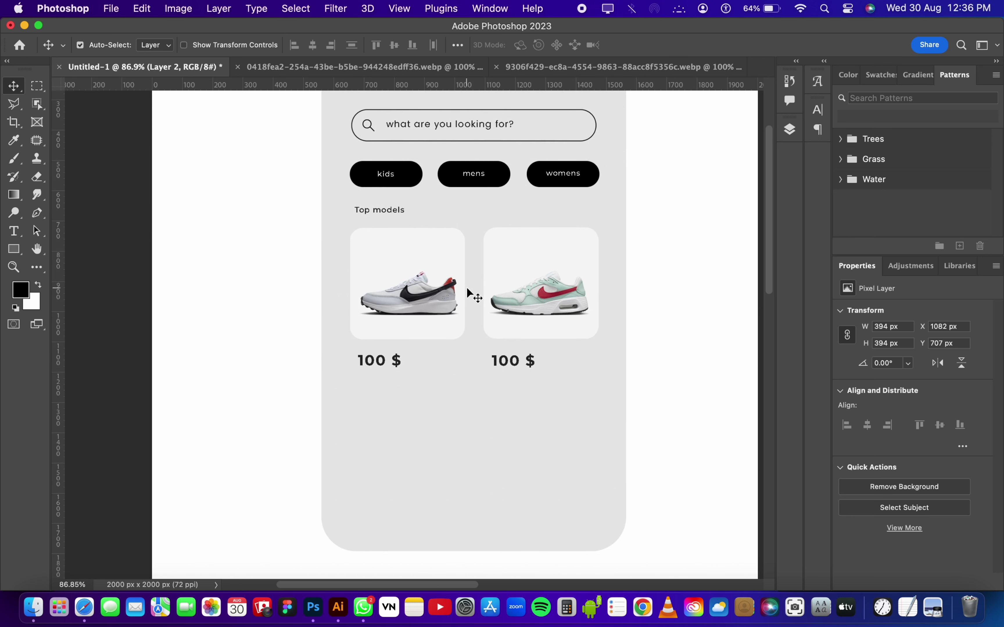
pyautogui.scroll(-3, 485, 317)
pyautogui.moveTo(383, 328); pyautogui.dragTo(385, 327)
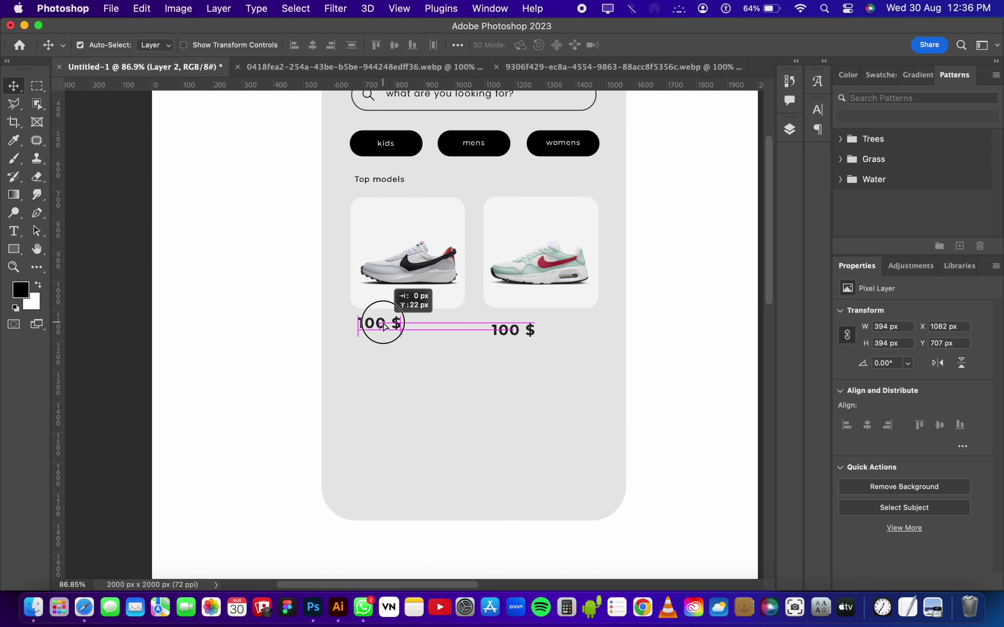
pyautogui.click(385, 326)
pyautogui.moveTo(508, 333); pyautogui.dragTo(508, 324)
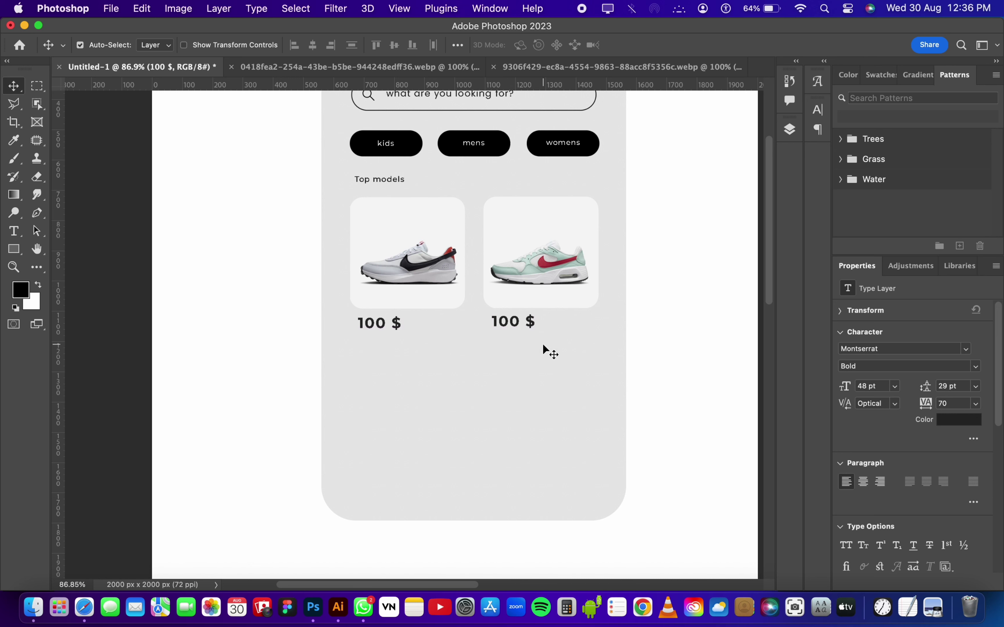
pyautogui.scroll(3, 538, 307)
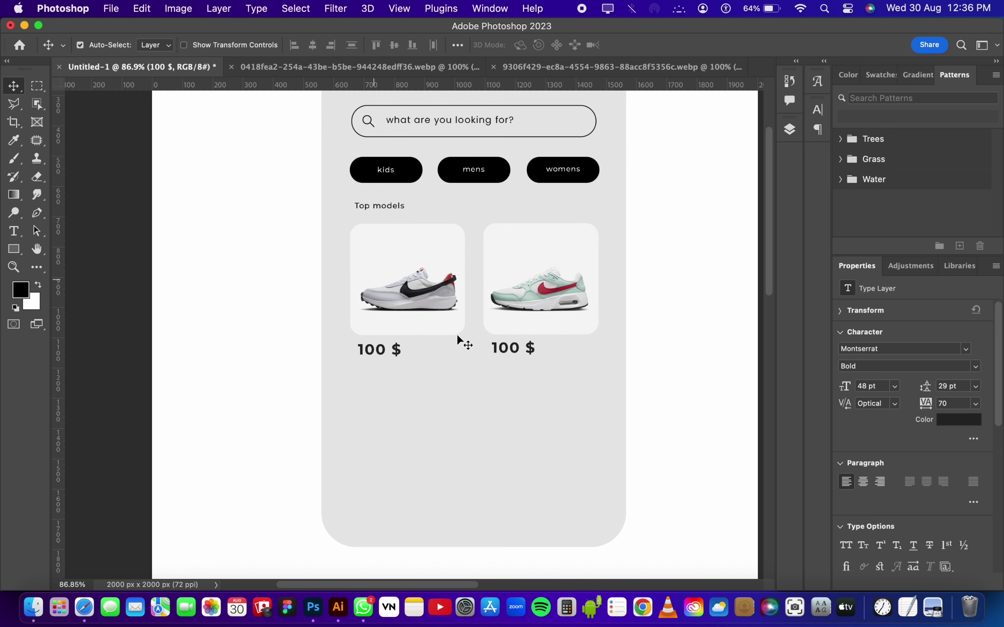
# Step: In Illustrator, browse the icon documents and open the noun-rating star document
pyautogui.click(338, 608)
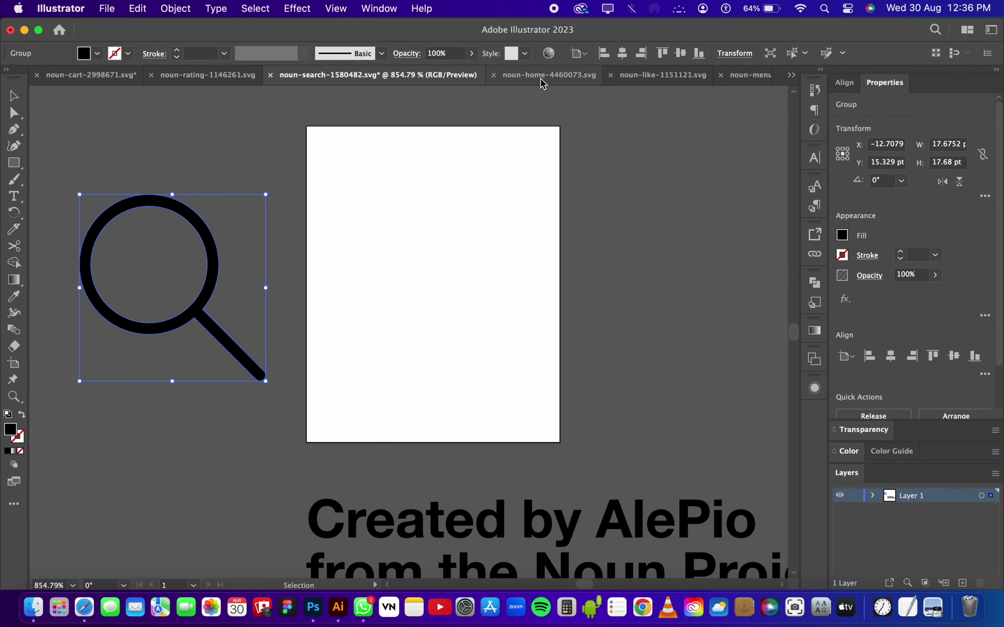
pyautogui.click(544, 79)
pyautogui.click(637, 79)
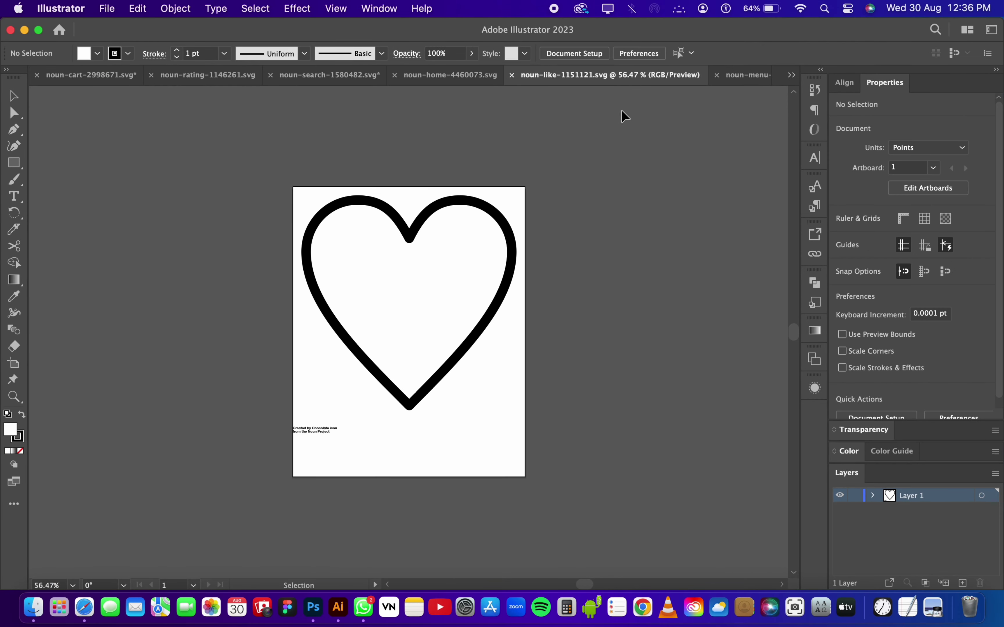
pyautogui.click(750, 79)
pyautogui.click(233, 79)
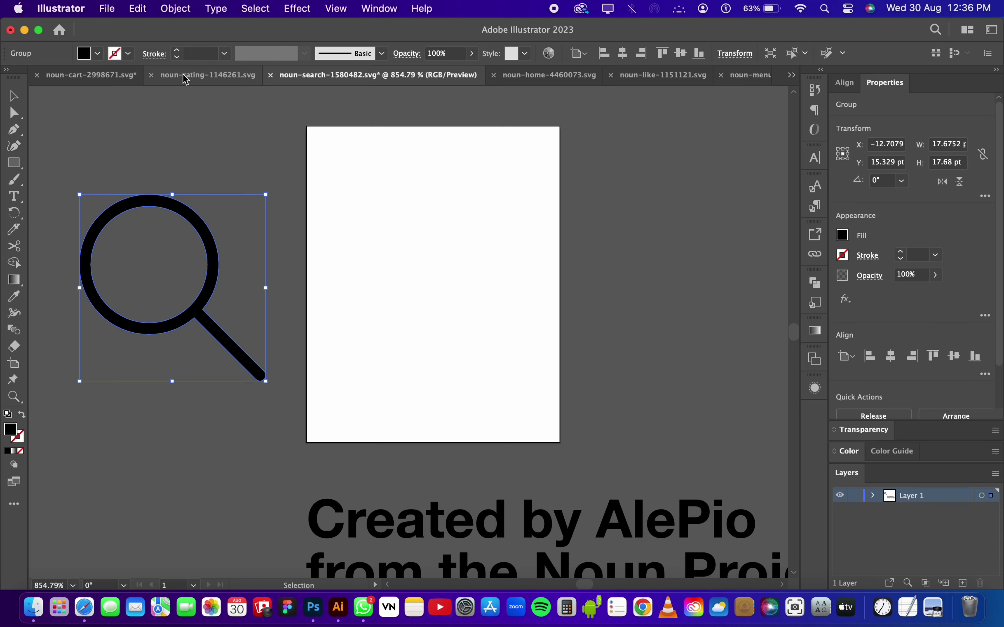
pyautogui.click(186, 79)
# Step: Zoom in, move the star to the artboard's right edge, and copy it
pyautogui.press('z')
pyautogui.click(421, 343)
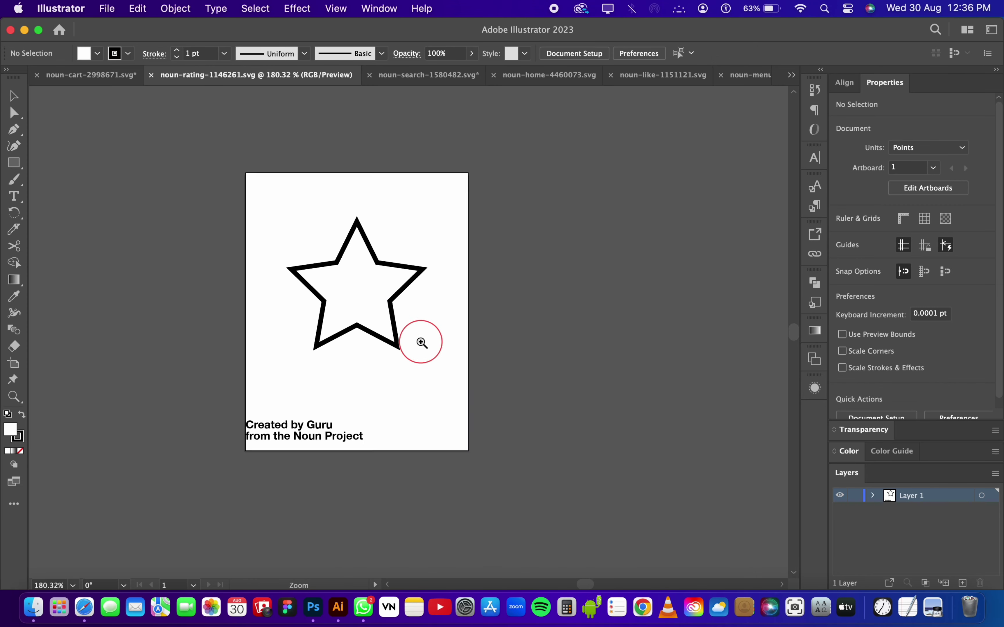
pyautogui.moveTo(396, 339); pyautogui.dragTo(596, 347)
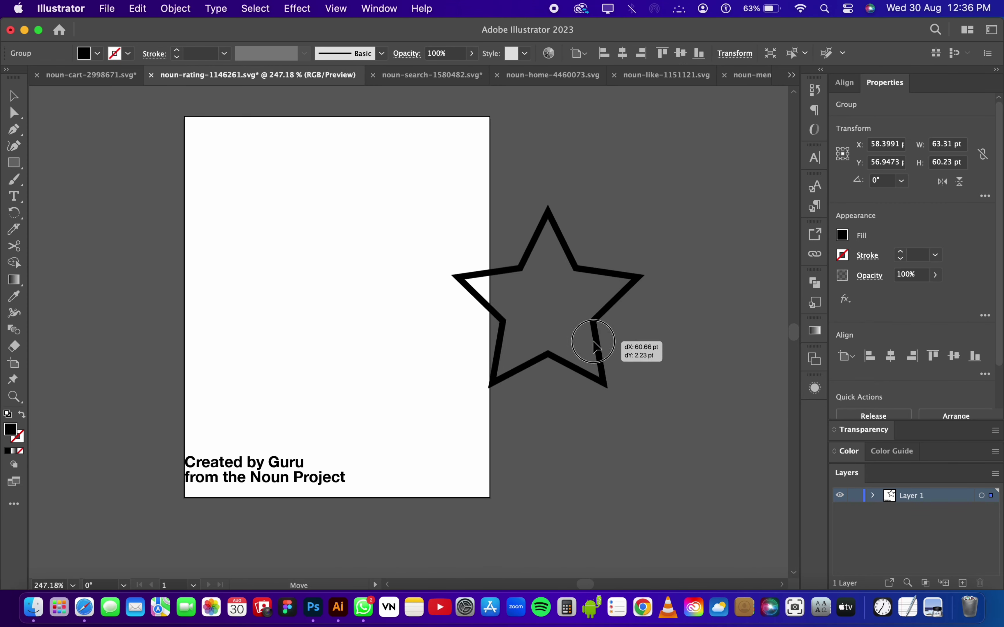
pyautogui.press('super+c')
pyautogui.click(313, 608)
# Step: Paste the star as a Smart Object and shrink it below the first card
pyautogui.press('super+v')
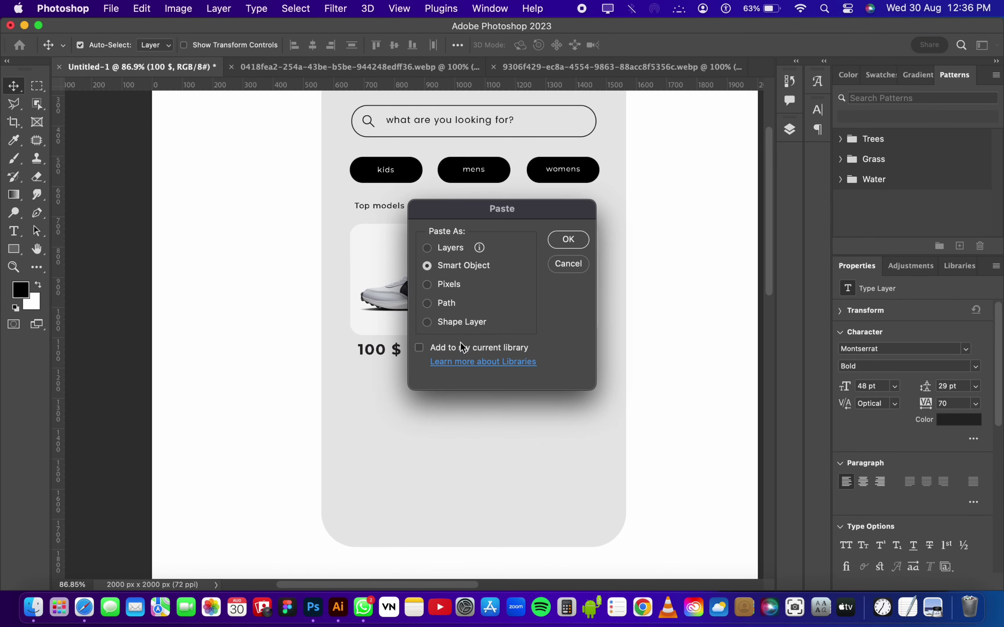
pyautogui.press('Return')
pyautogui.moveTo(528, 405); pyautogui.dragTo(582, 461)
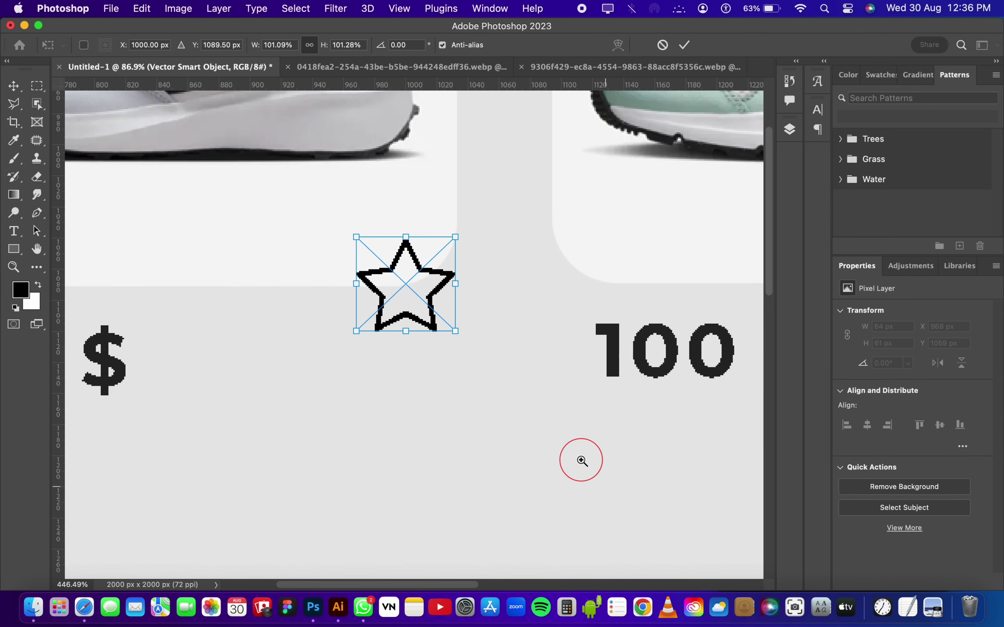
pyautogui.moveTo(455, 237)
pyautogui.mouseDown()
pyautogui.moveTo(338, 361)
pyautogui.moveTo(331, 354)
pyautogui.mouseUp()
pyautogui.moveTo(349, 316); pyautogui.dragTo(329, 342)
pyautogui.click(690, 49)
# Step: Shrink the star further to about 32×31 px beside the first 100 $ price
pyautogui.keyDown('alt'); pyautogui.click(368, 332); pyautogui.keyUp('alt')
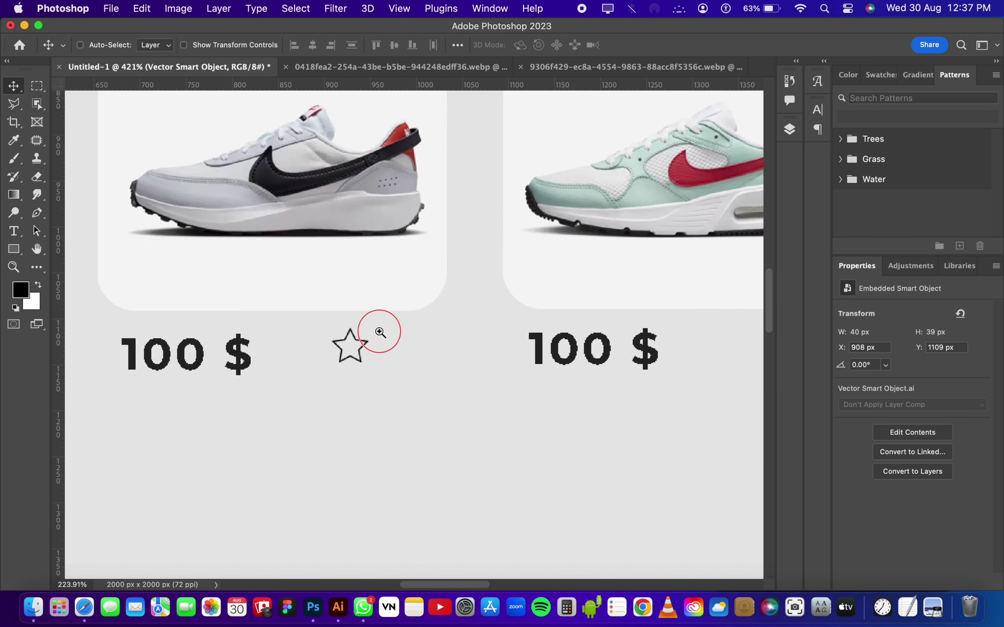
pyautogui.moveTo(371, 340); pyautogui.dragTo(484, 381)
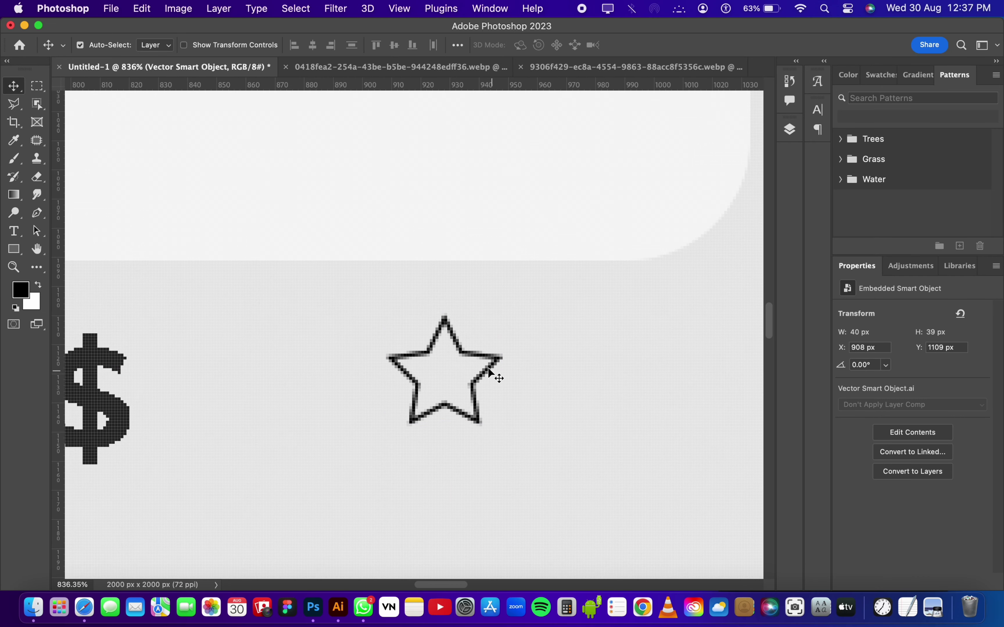
pyautogui.press('super+t')
pyautogui.moveTo(520, 309); pyautogui.dragTo(496, 326)
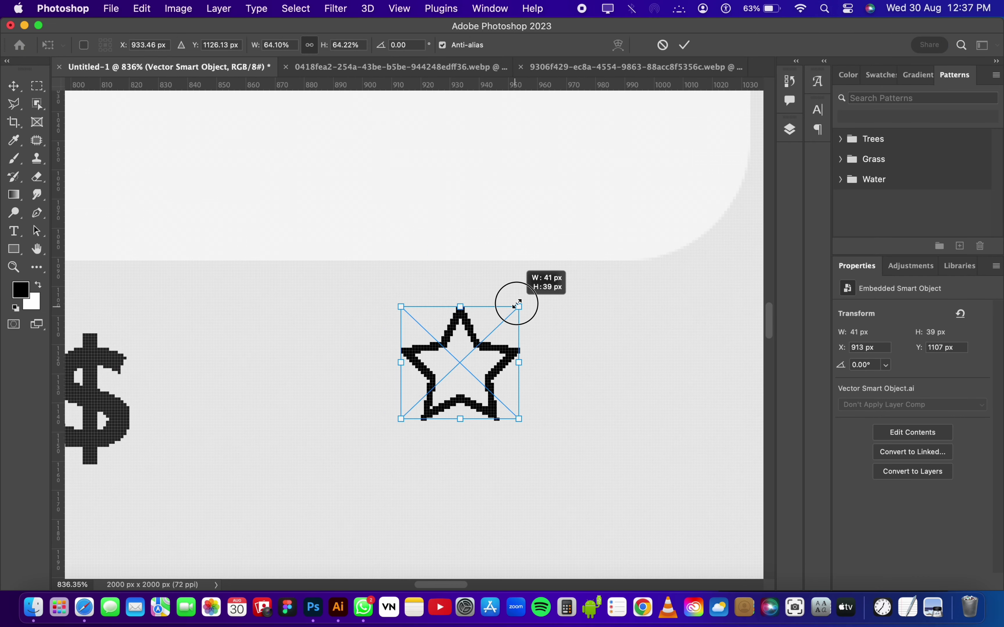
pyautogui.click(684, 45)
pyautogui.moveTo(560, 315); pyautogui.dragTo(472, 336)
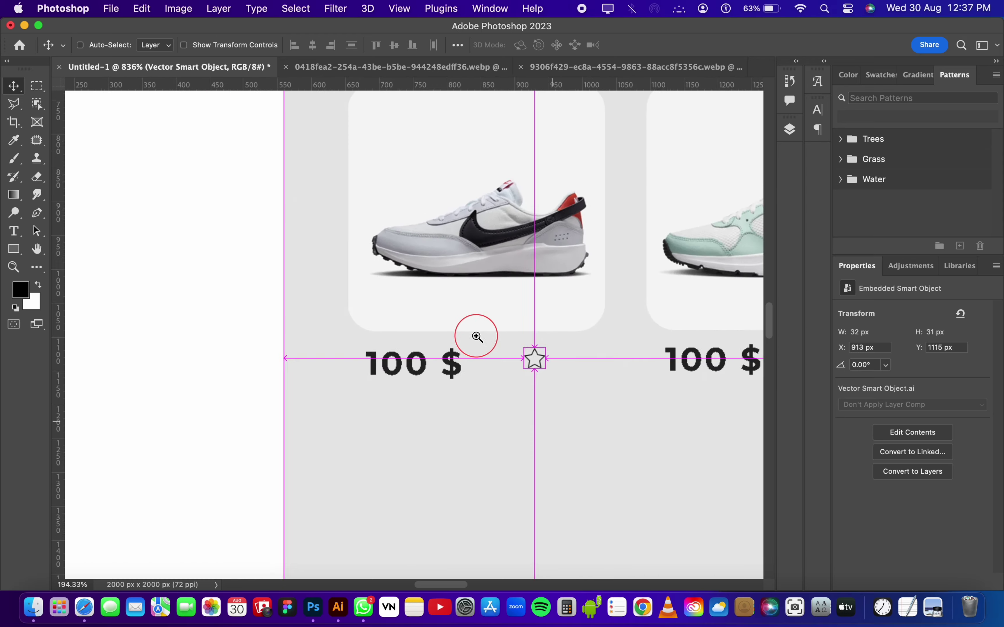
pyautogui.scroll(3, 415, 332)
pyautogui.hscroll(2, 415, 332)
pyautogui.click(13, 249)
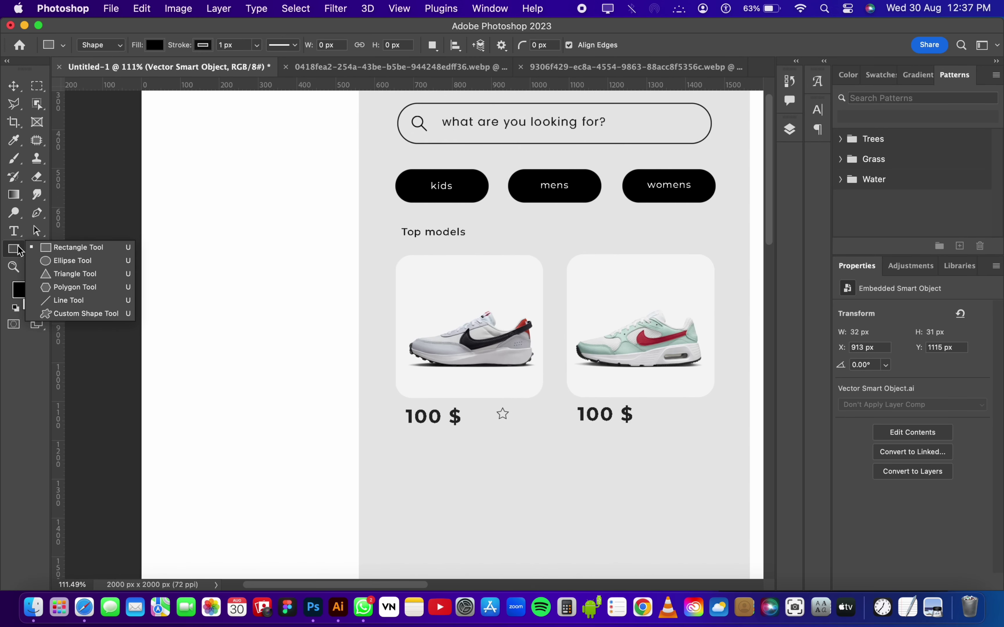
# Step: Create a '4.5' text layer below the cards
pyautogui.rightClick(217, 338)
pyautogui.click(143, 264)
pyautogui.press('v')
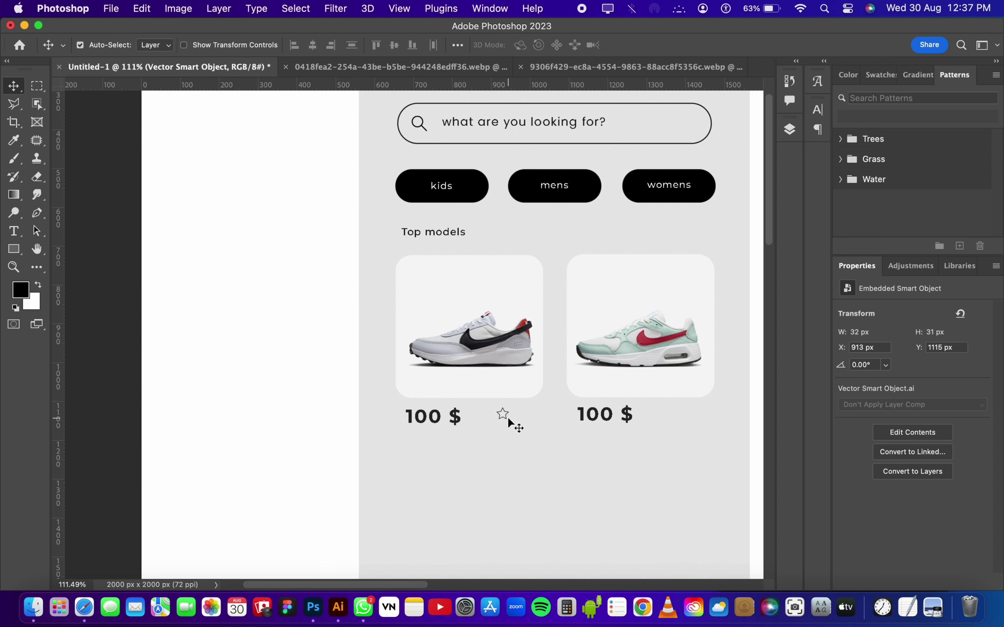
pyautogui.scroll(3, 515, 427)
pyautogui.scroll(-2, 535, 442)
pyautogui.press('t')
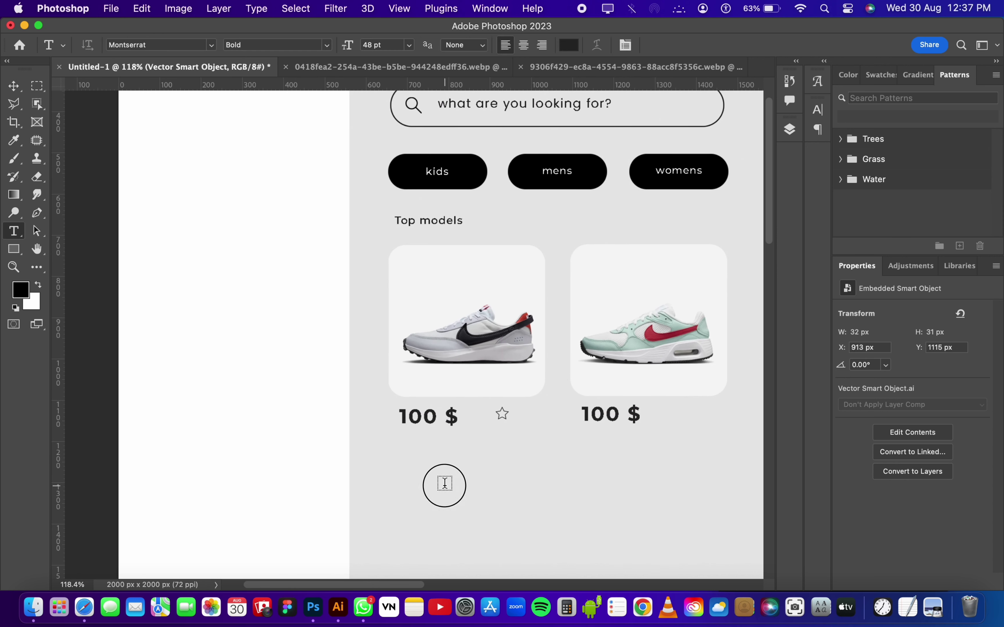
pyautogui.click(443, 487)
pyautogui.write('4.5')
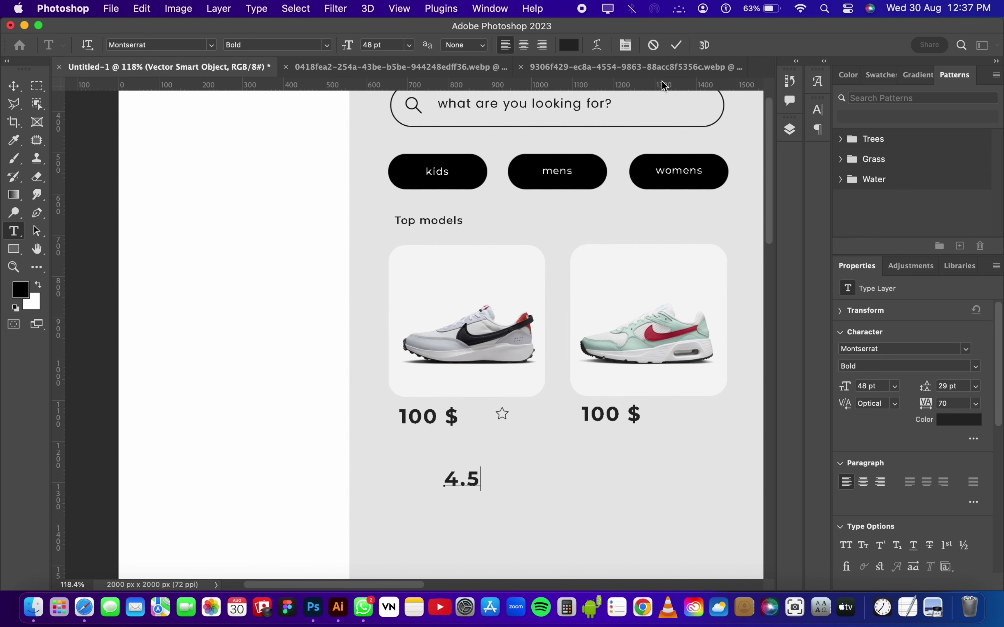
pyautogui.click(677, 45)
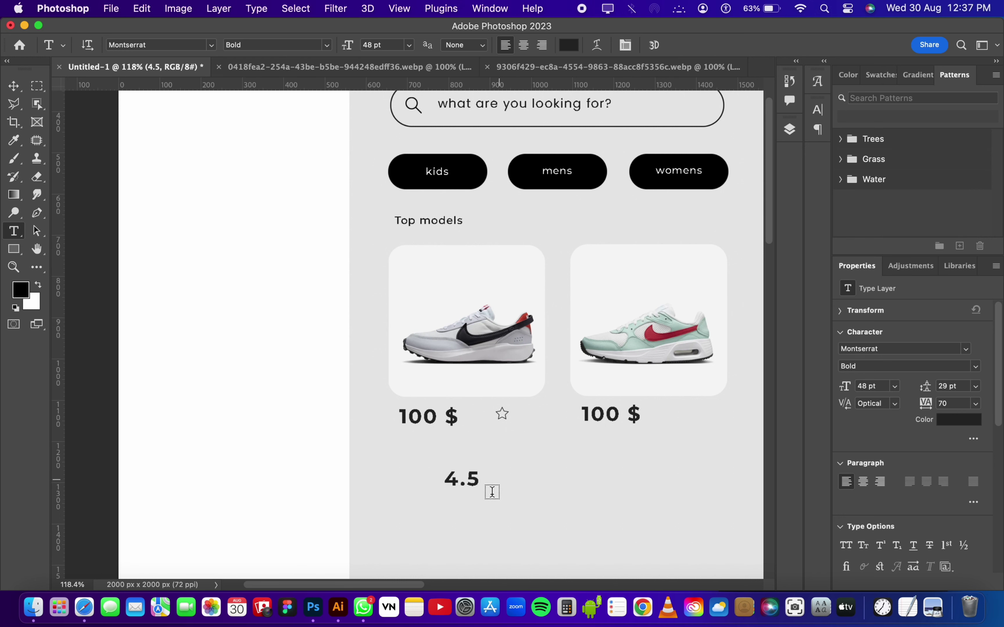
# Step: Scale the 4.5 text down and place it beside the star
pyautogui.press('v')
pyautogui.press('super+t')
pyautogui.moveTo(505, 469)
pyautogui.mouseDown()
pyautogui.moveTo(486, 458)
pyautogui.moveTo(712, 255)
pyautogui.moveTo(360, 403)
pyautogui.mouseUp()
pyautogui.scroll(5, 479, 458)
pyautogui.click(710, 47)
# Step: Set the 4.5 text's font style to Medium in the Character panel
pyautogui.click(817, 109)
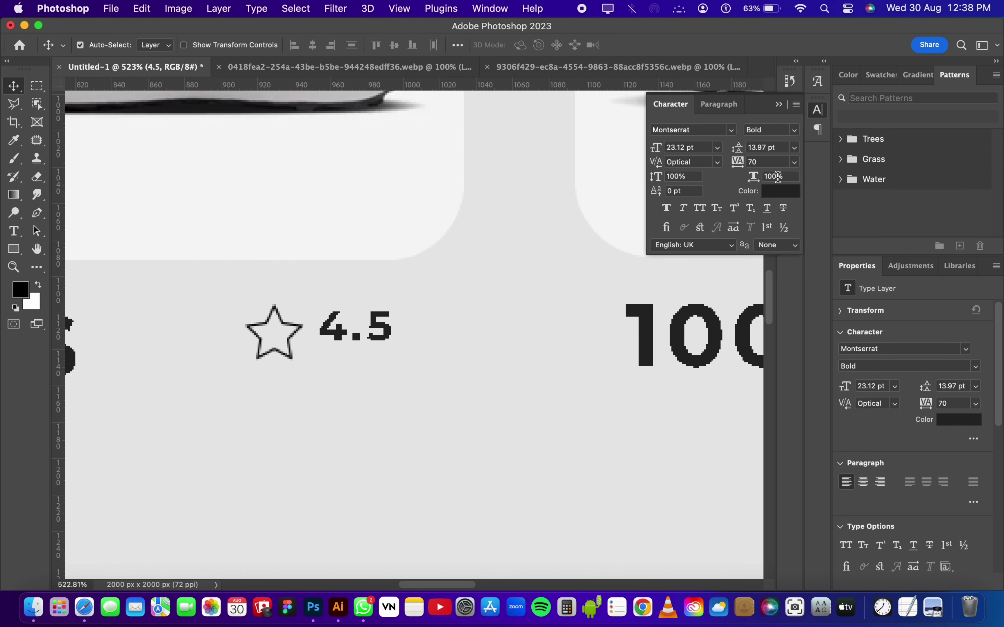
pyautogui.click(773, 130)
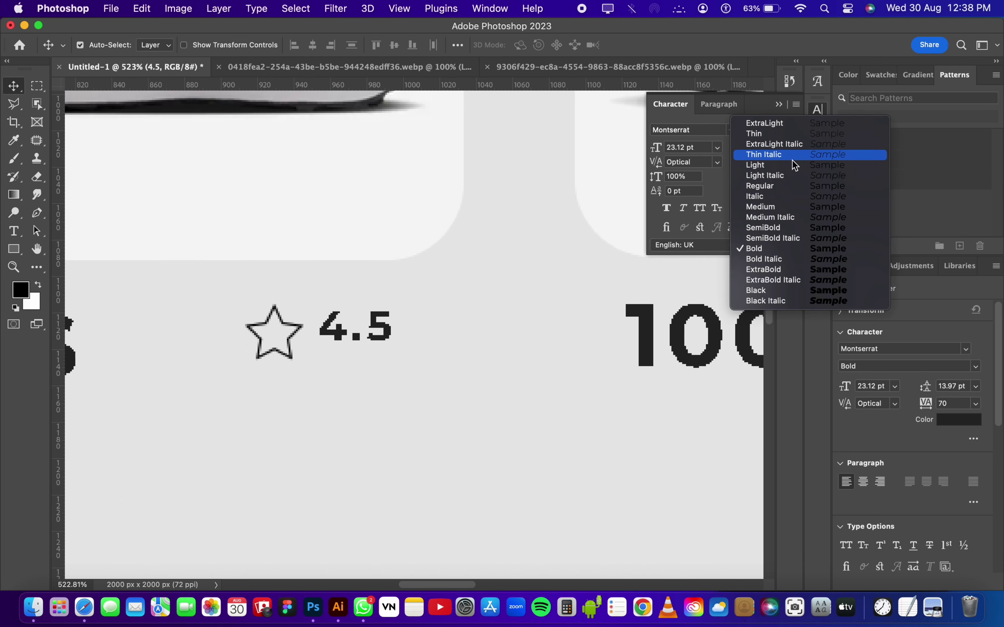
pyautogui.click(807, 193)
pyautogui.click(793, 130)
pyautogui.click(772, 206)
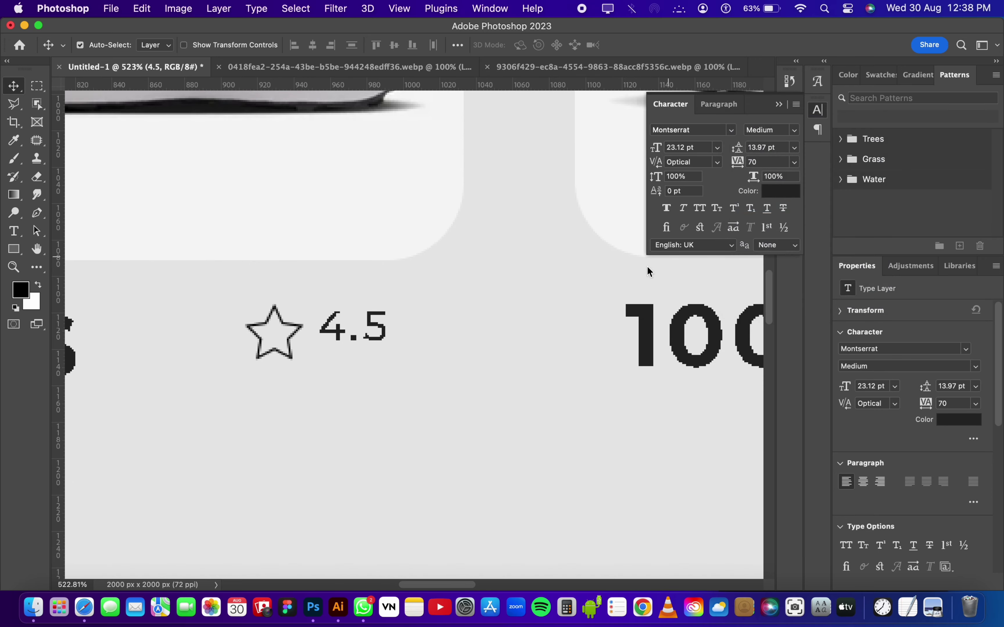
pyautogui.scroll(-3, 409, 345)
pyautogui.scroll(4, 455, 351)
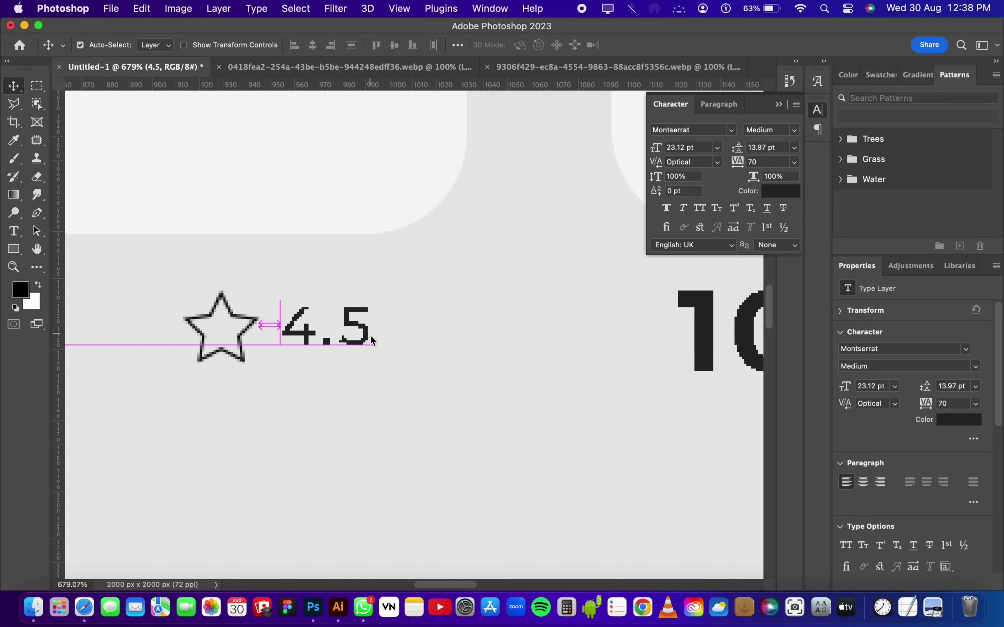
pyautogui.scroll(-5, 348, 340)
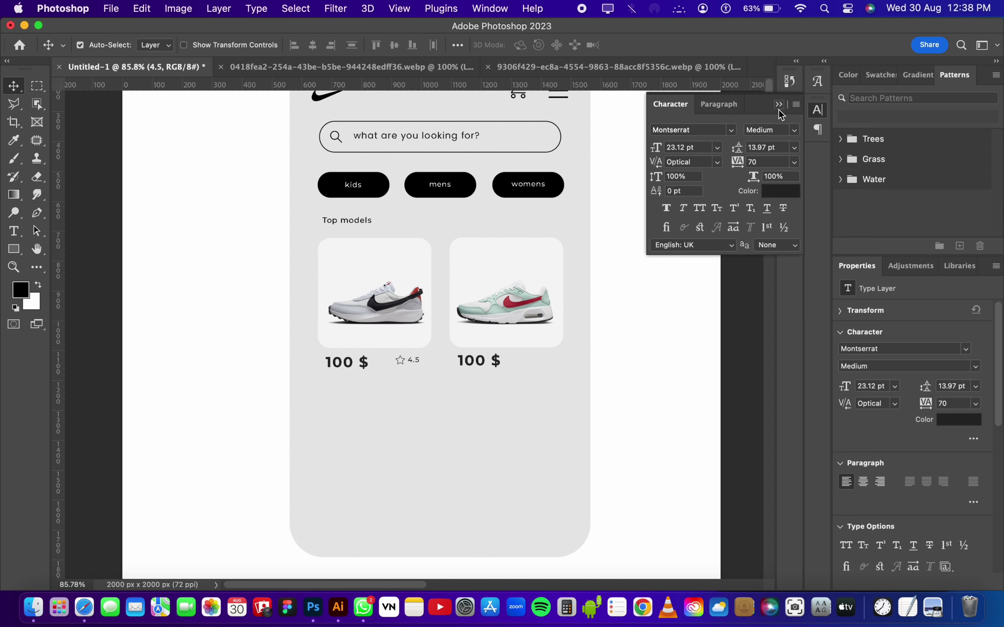
pyautogui.click(779, 107)
# Step: Move the left tile's 4.5 text up so it sits level, right beside its star
pyautogui.moveTo(385, 357)
pyautogui.mouseDown()
pyautogui.moveTo(423, 376)
pyautogui.moveTo(554, 364)
pyautogui.mouseUp()
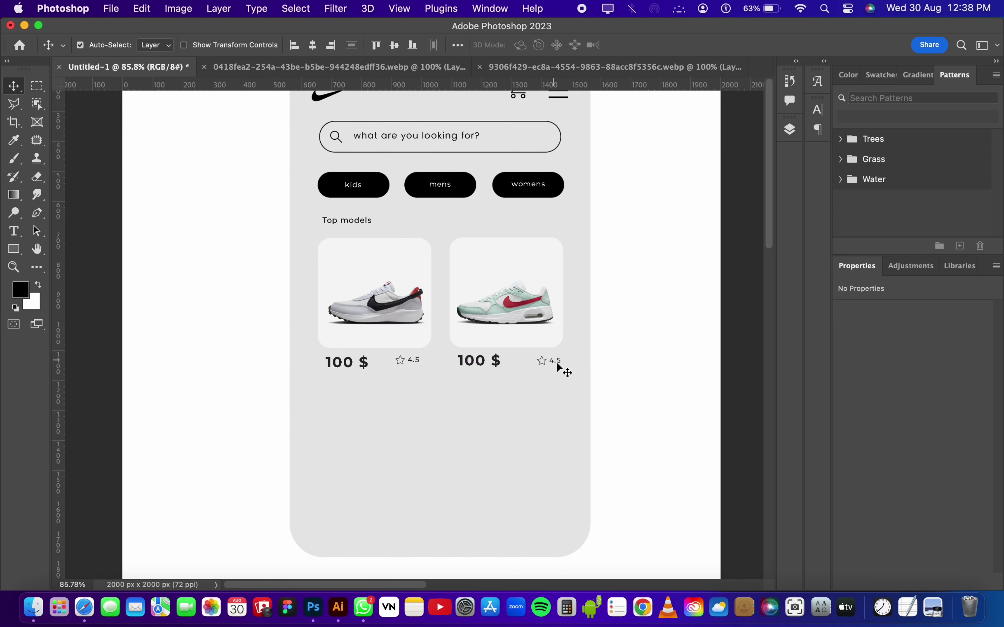
pyautogui.doubleClick(411, 360)
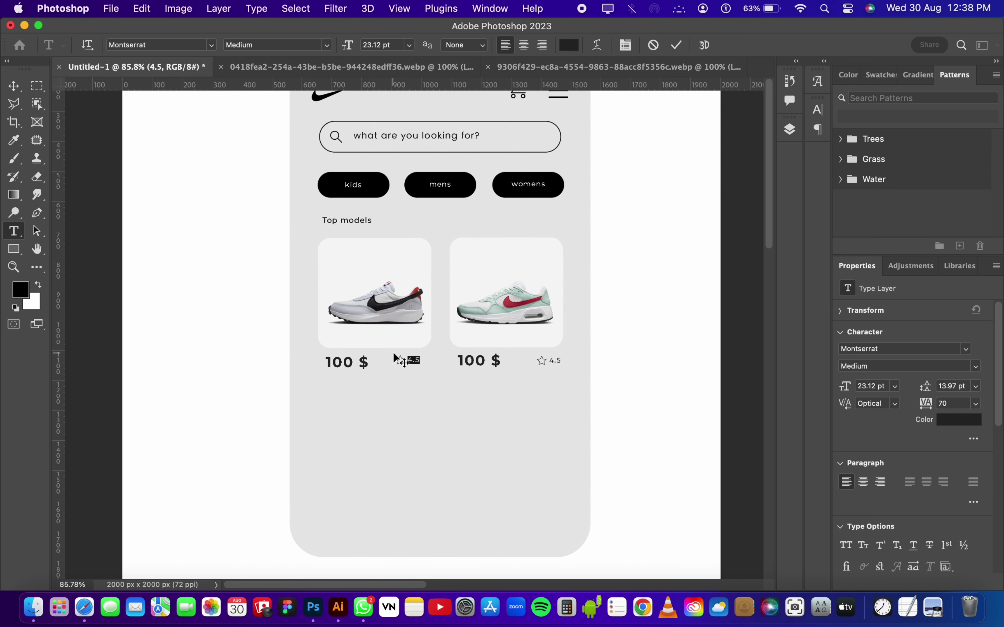
pyautogui.click(676, 45)
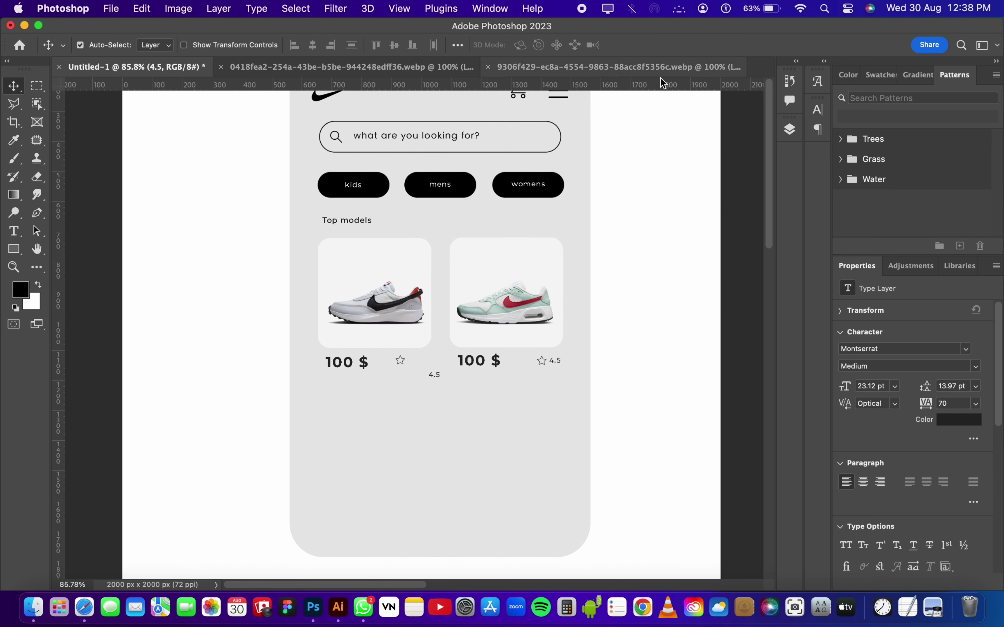
pyautogui.moveTo(434, 375)
pyautogui.mouseDown()
pyautogui.moveTo(414, 359)
pyautogui.moveTo(420, 338)
pyautogui.mouseUp()
pyautogui.scroll(5, 412, 385)
pyautogui.click(413, 341)
pyautogui.scroll(-5, 419, 348)
# Step: Draw a centred black 830 × 339 px banner below the tiles with 50 px rounded corners
pyautogui.scroll(1, 419, 349)
pyautogui.hscroll(1, 419, 349)
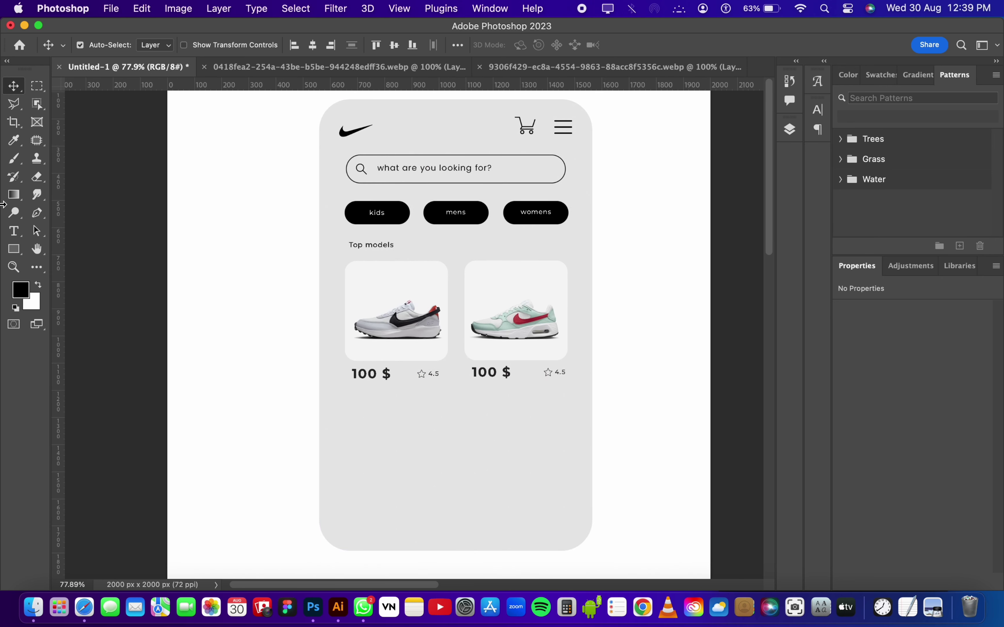
pyautogui.press('u')
pyautogui.moveTo(351, 410)
pyautogui.mouseDown()
pyautogui.moveTo(570, 524)
pyautogui.moveTo(572, 502)
pyautogui.mouseUp()
pyautogui.press('v')
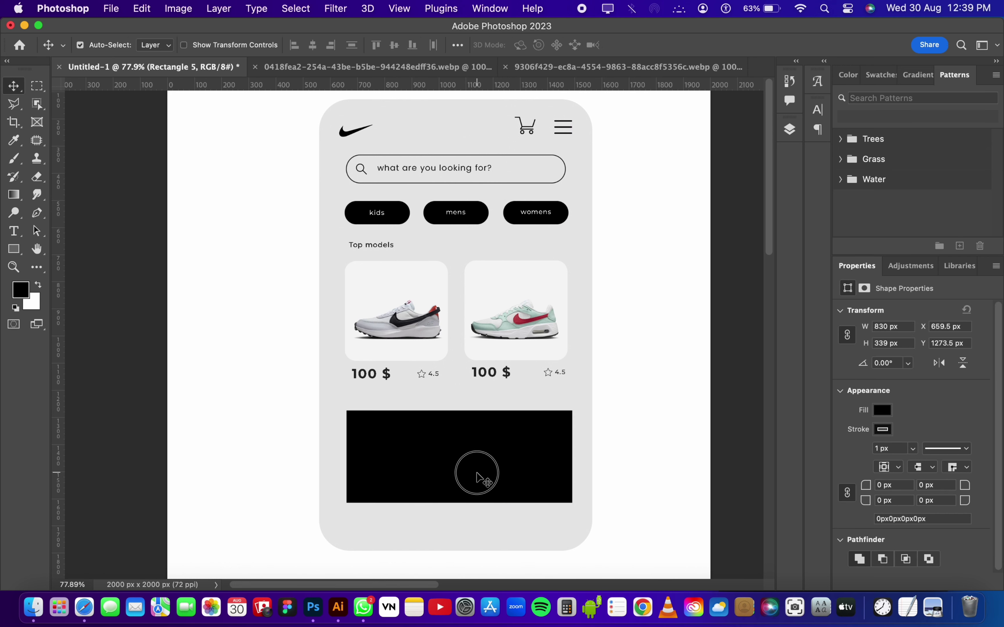
pyautogui.moveTo(500, 468); pyautogui.dragTo(497, 468)
pyautogui.press('u')
pyautogui.moveTo(562, 418); pyautogui.dragTo(555, 425)
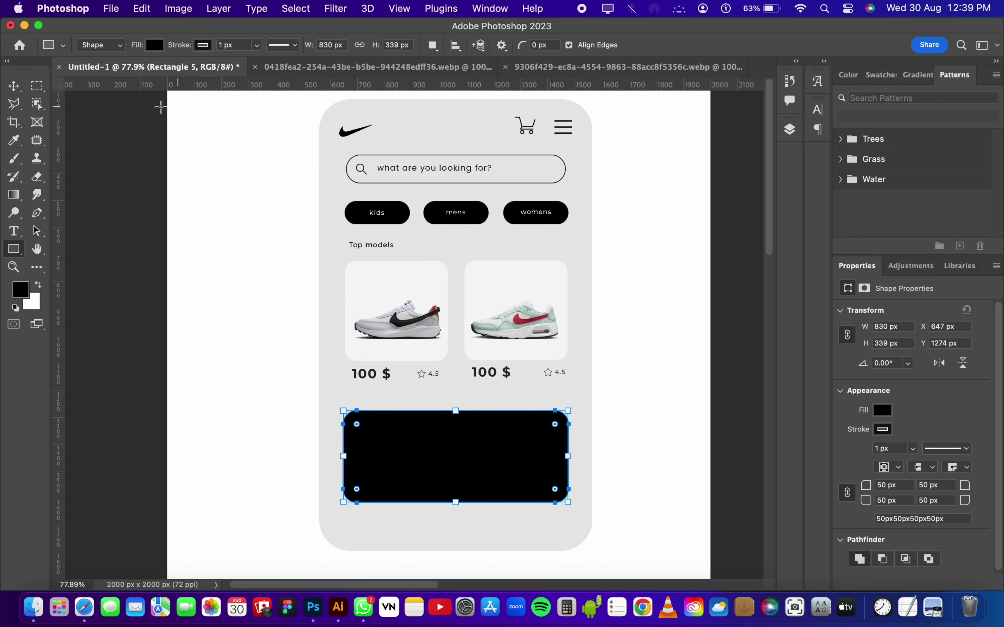
pyautogui.click(24, 87)
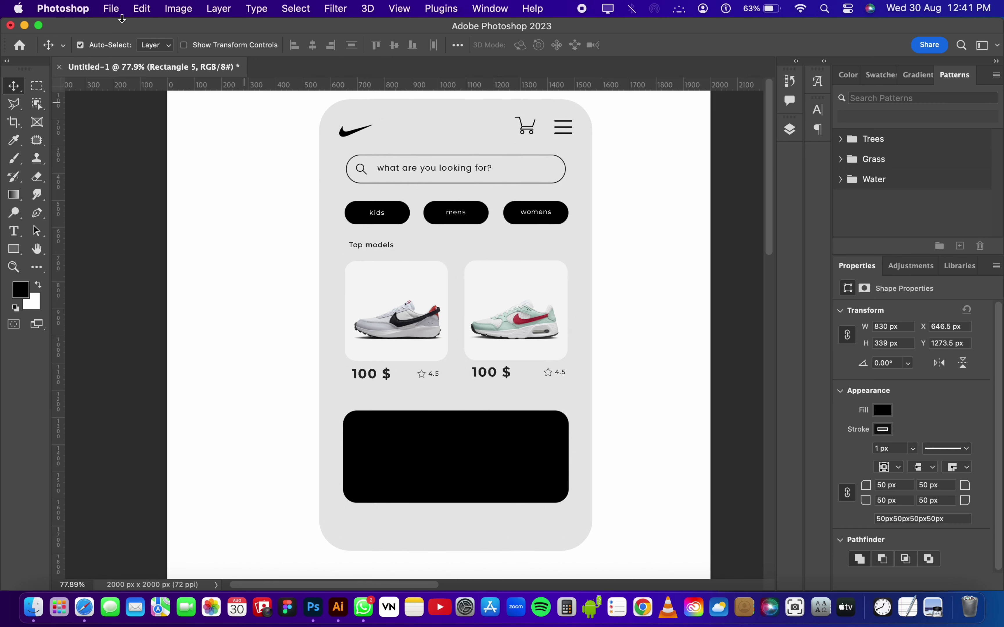
# Step: Open the white shoe webp with the blue swoosh via File > Open
pyautogui.click(112, 9)
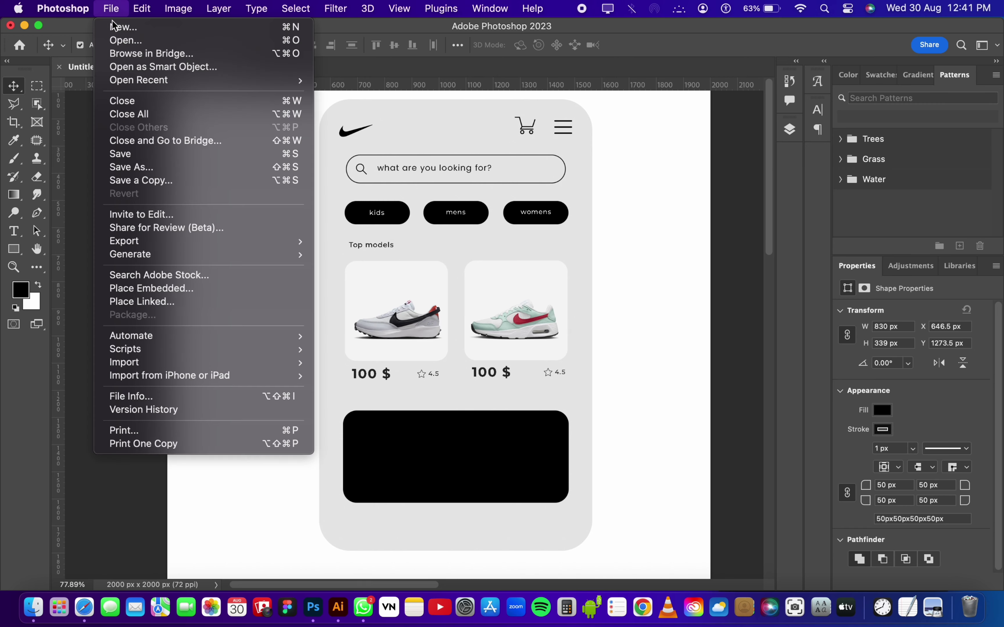
pyautogui.click(124, 38)
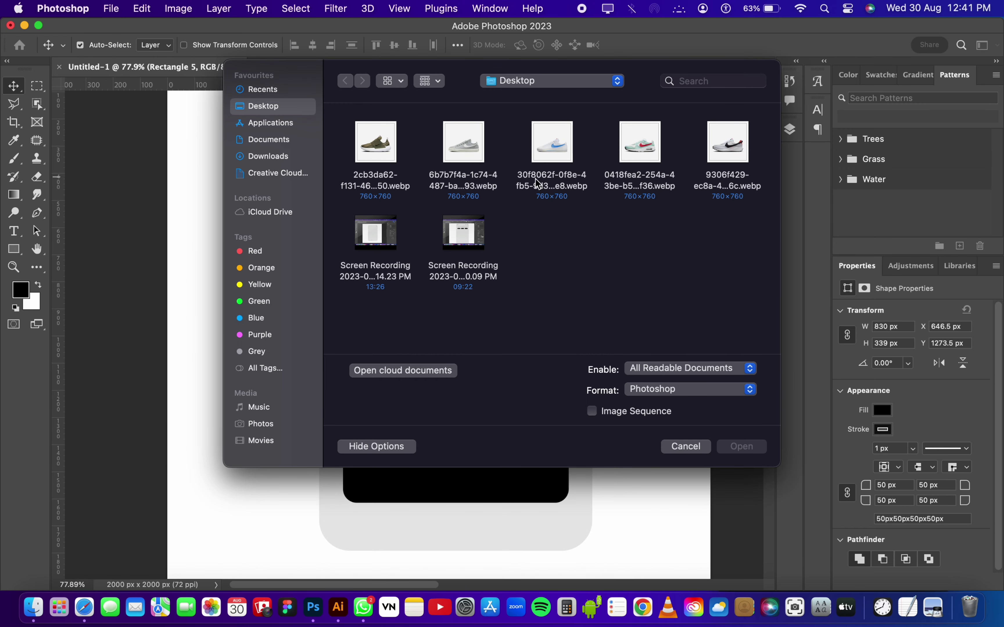
pyautogui.click(560, 151)
# Step: Open the shoe photo, unlock its Background layer, and run Remove Background
pyautogui.click(723, 448)
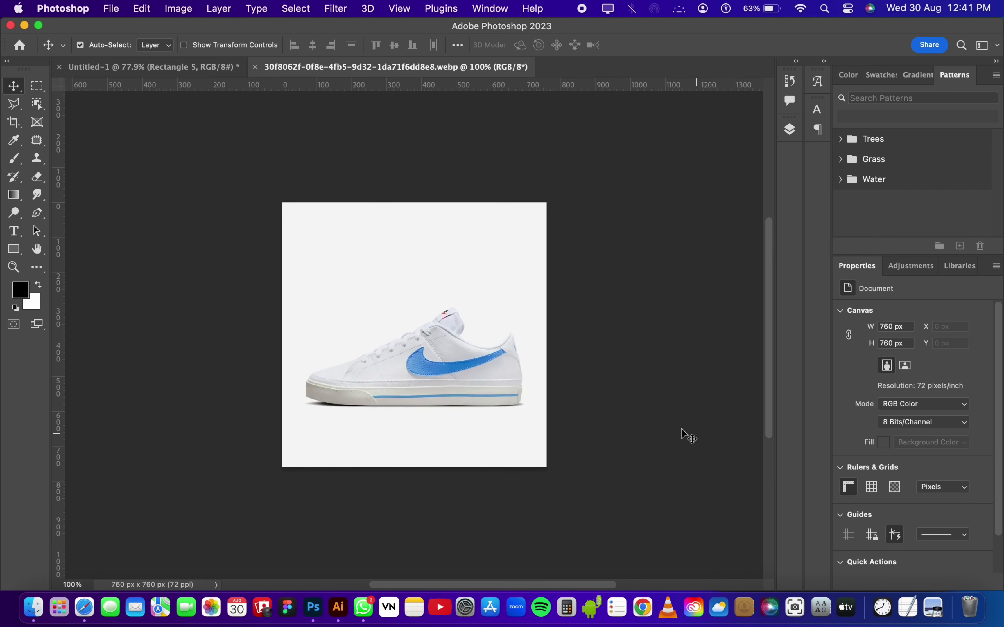
pyautogui.click(790, 130)
pyautogui.click(750, 218)
pyautogui.click(790, 129)
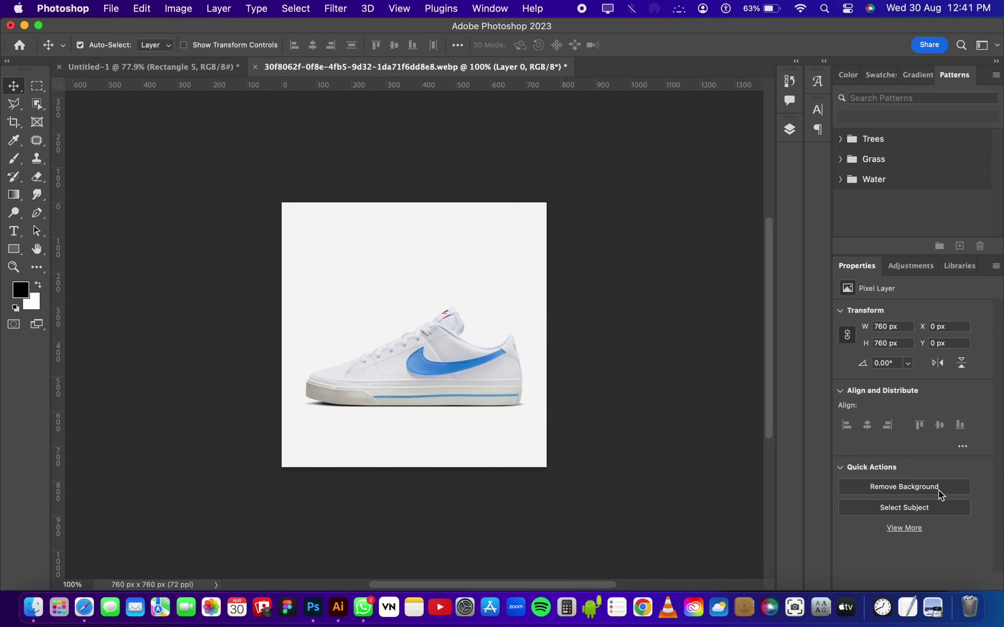
pyautogui.click(918, 490)
# Step: With Quick Selection in subtract mode, trim the heel and sole shadow from the selection
pyautogui.scroll(5, 478, 384)
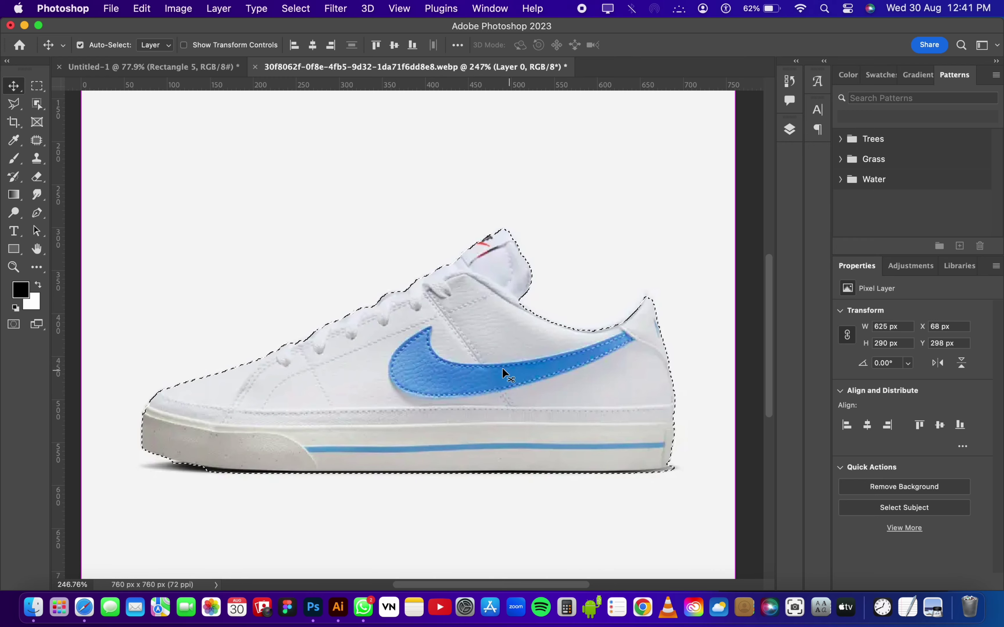
pyautogui.scroll(3, 269, 455)
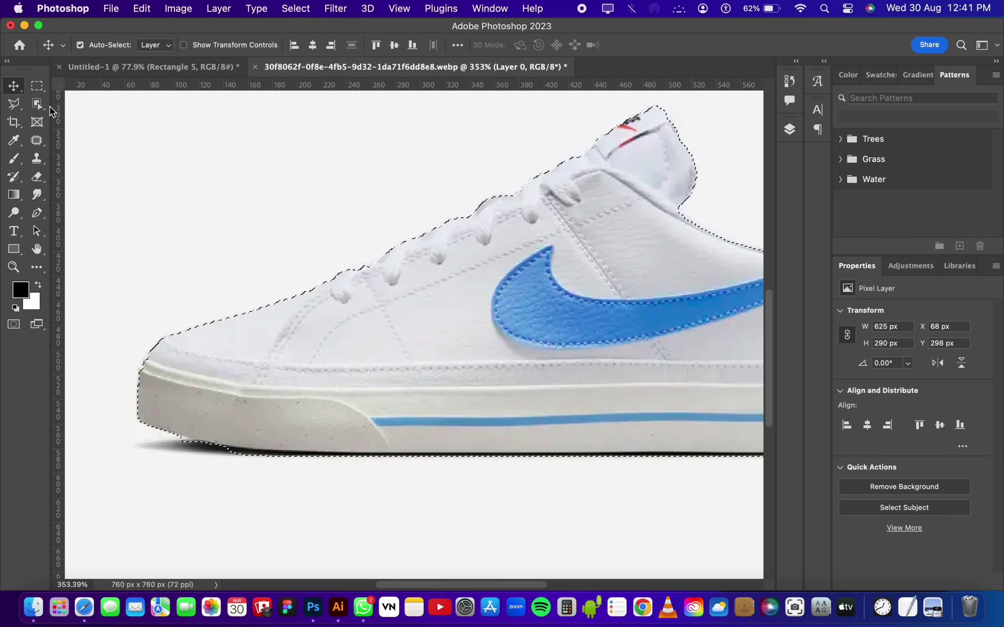
pyautogui.rightClick(38, 104)
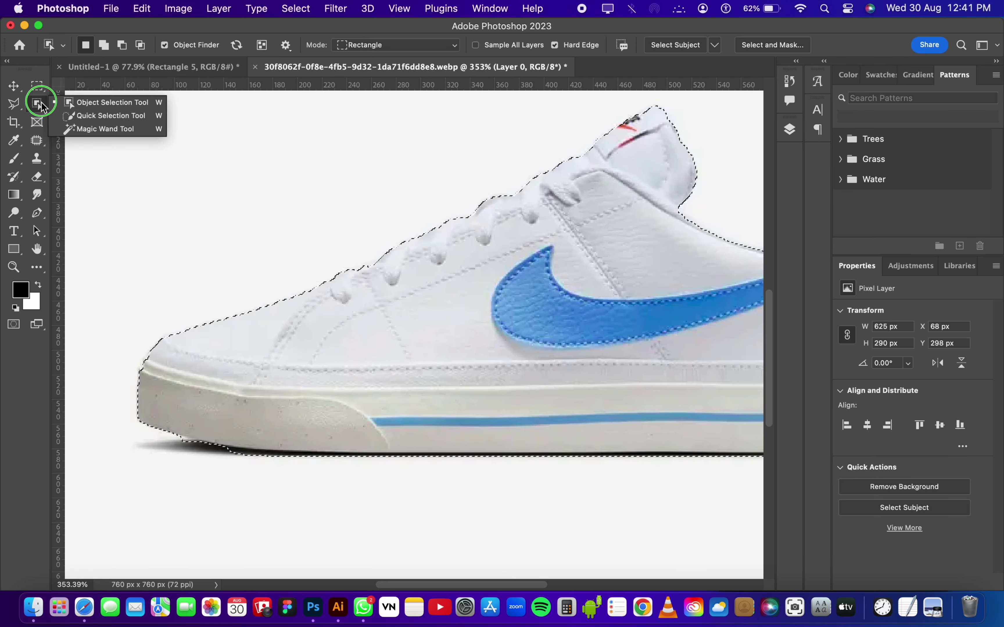
pyautogui.click(118, 116)
pyautogui.press('alt')
pyautogui.moveTo(219, 454)
pyautogui.mouseDown()
pyautogui.moveTo(331, 409)
pyautogui.moveTo(194, 432)
pyautogui.mouseUp()
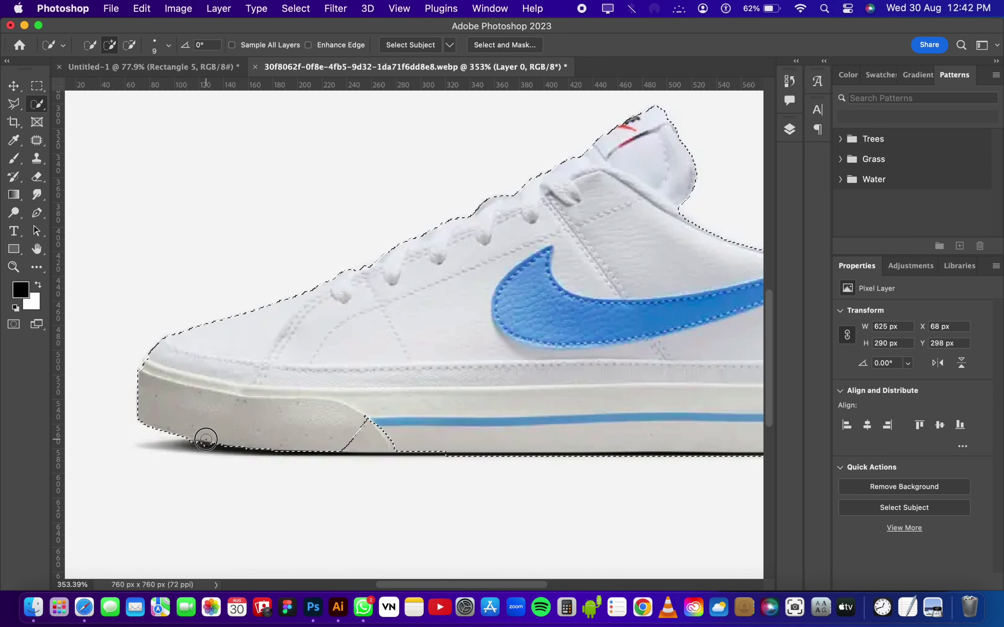
pyautogui.press('alt')
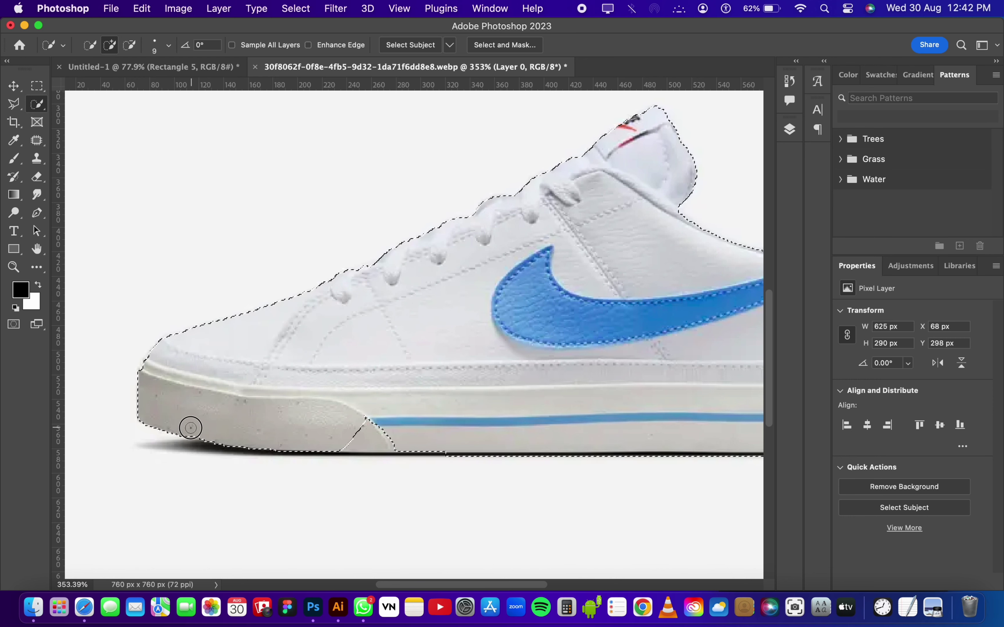
pyautogui.moveTo(198, 436); pyautogui.dragTo(248, 435)
pyautogui.moveTo(191, 447); pyautogui.dragTo(229, 444)
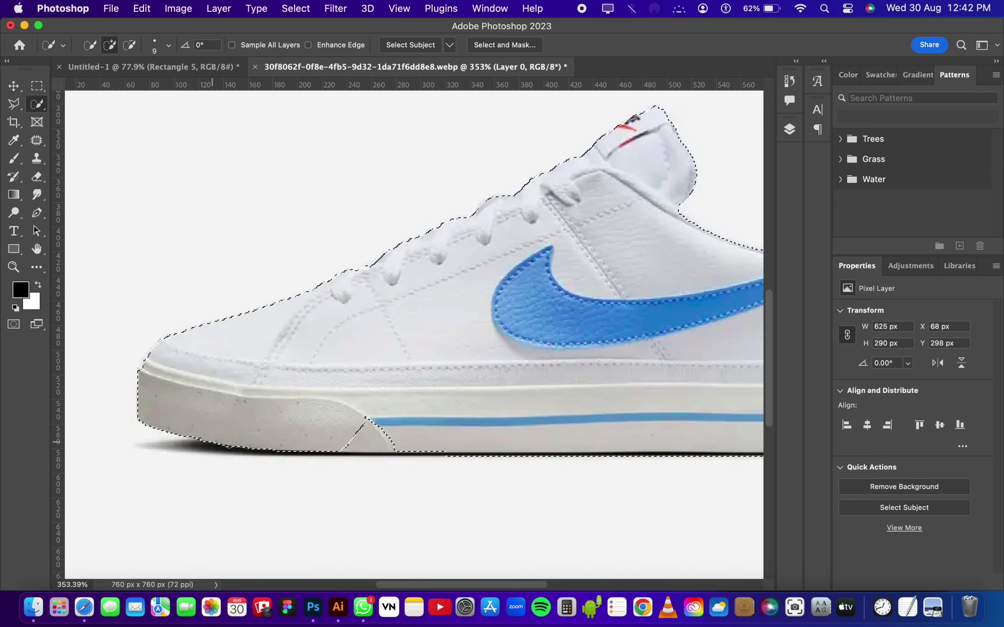
pyautogui.scroll(2, 391, 446)
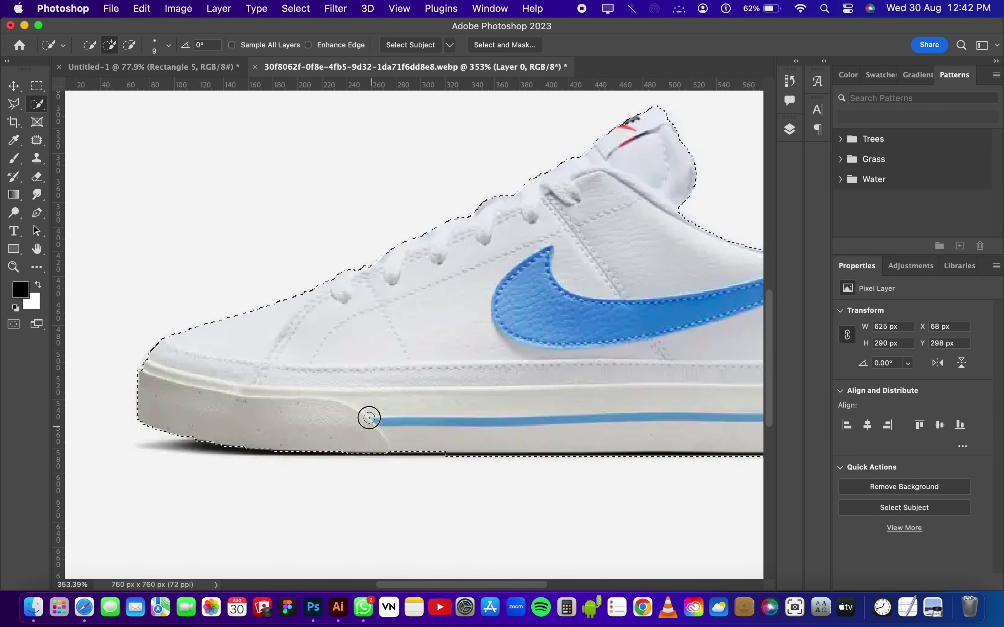
pyautogui.scroll(3, 370, 416)
pyautogui.scroll(3, 352, 415)
pyautogui.scroll(5, 426, 478)
pyautogui.scroll(-1, 427, 478)
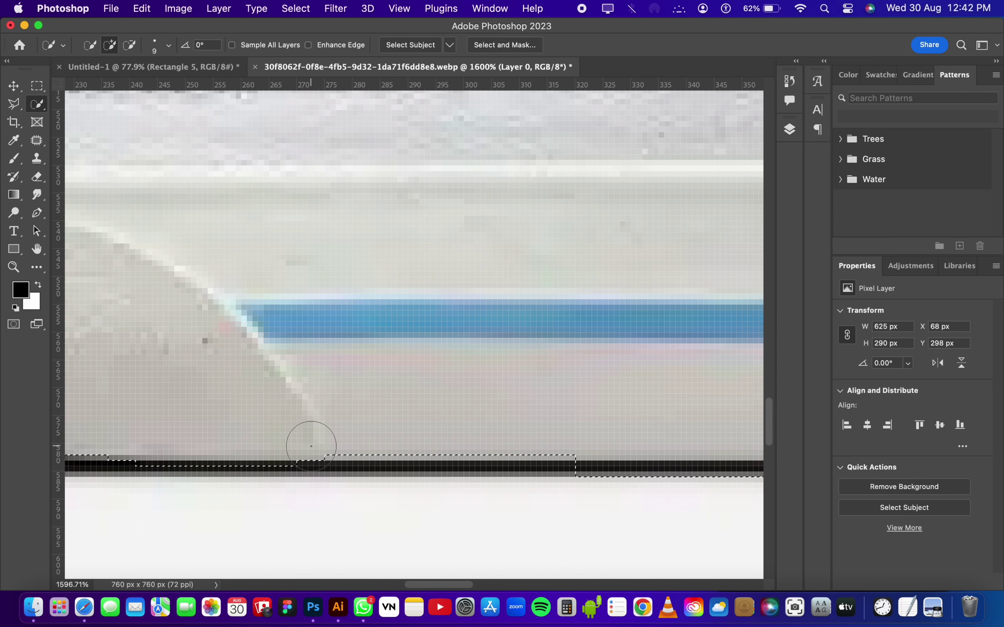
# Step: Cut the remaining shadow strip under the sole and heel out of the selection
pyautogui.moveTo(135, 486)
pyautogui.mouseDown()
pyautogui.moveTo(304, 493)
pyautogui.moveTo(290, 485)
pyautogui.mouseUp()
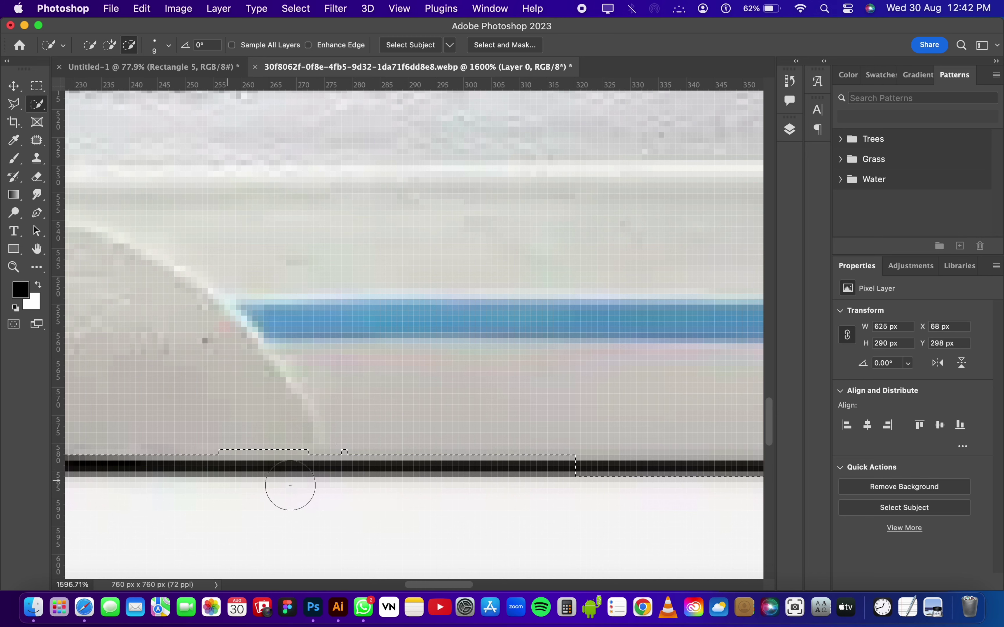
pyautogui.hscroll(10, 373, 452)
pyautogui.scroll(-2, 137, 436)
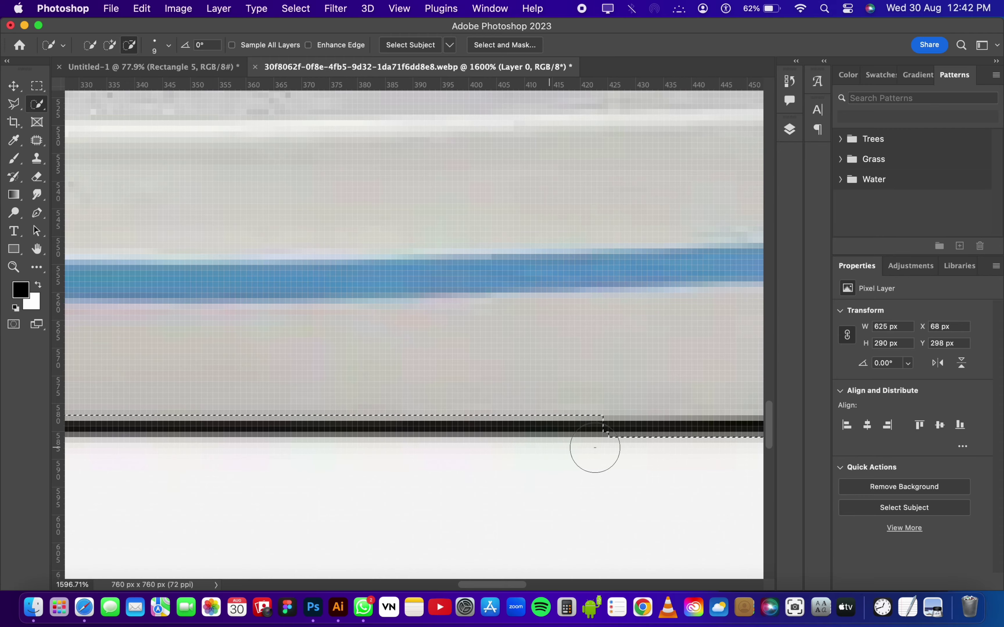
pyautogui.moveTo(339, 463)
pyautogui.mouseDown()
pyautogui.moveTo(674, 446)
pyautogui.moveTo(70, 455)
pyautogui.mouseUp()
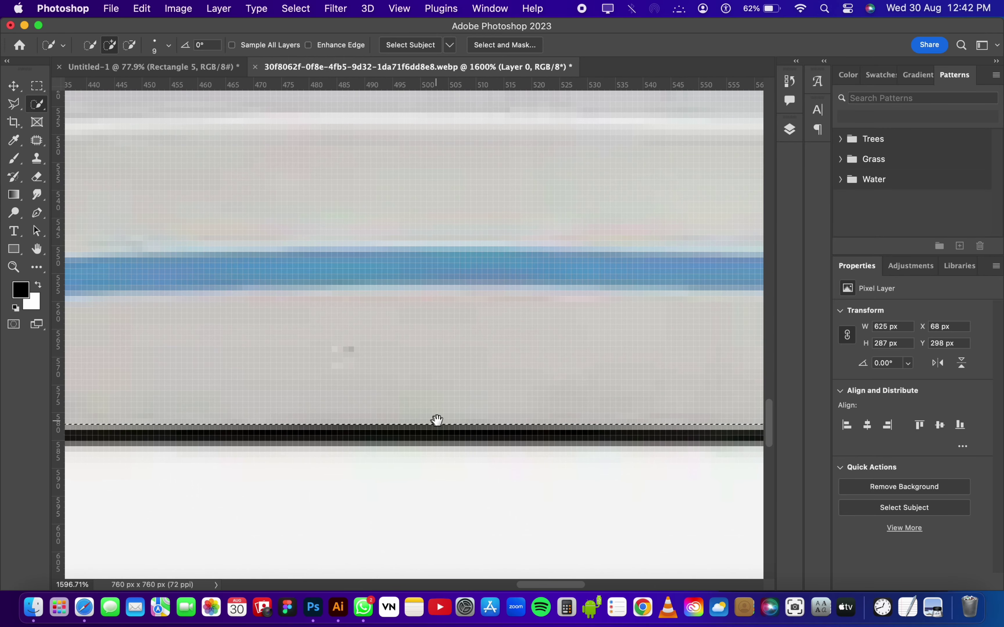
pyautogui.scroll(-5, 378, 403)
pyautogui.scroll(-2, 524, 421)
pyautogui.scroll(5, 523, 421)
pyautogui.moveTo(634, 464); pyautogui.dragTo(257, 449)
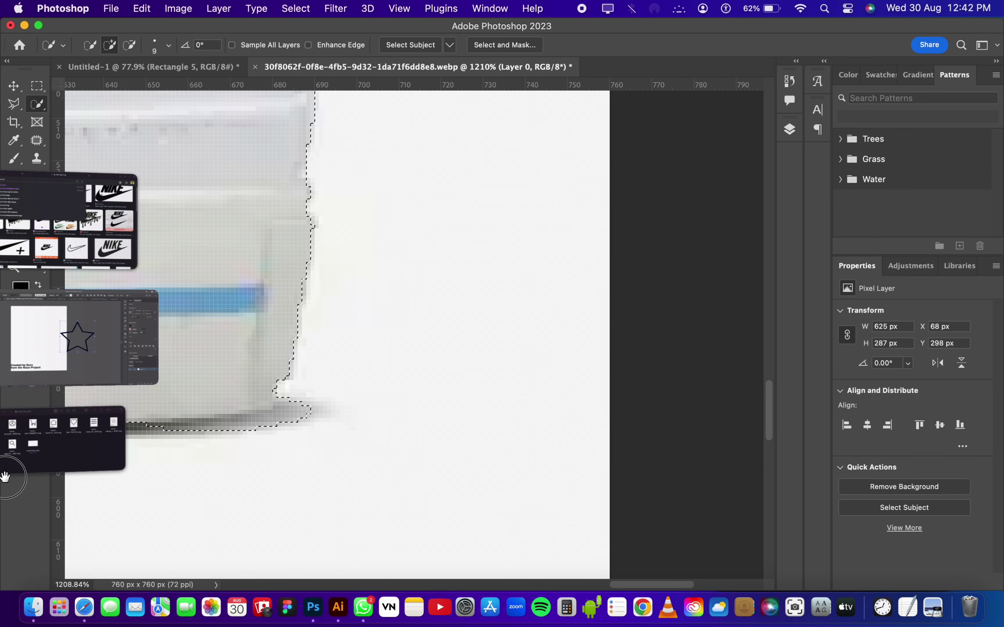
pyautogui.moveTo(170, 460); pyautogui.dragTo(277, 444)
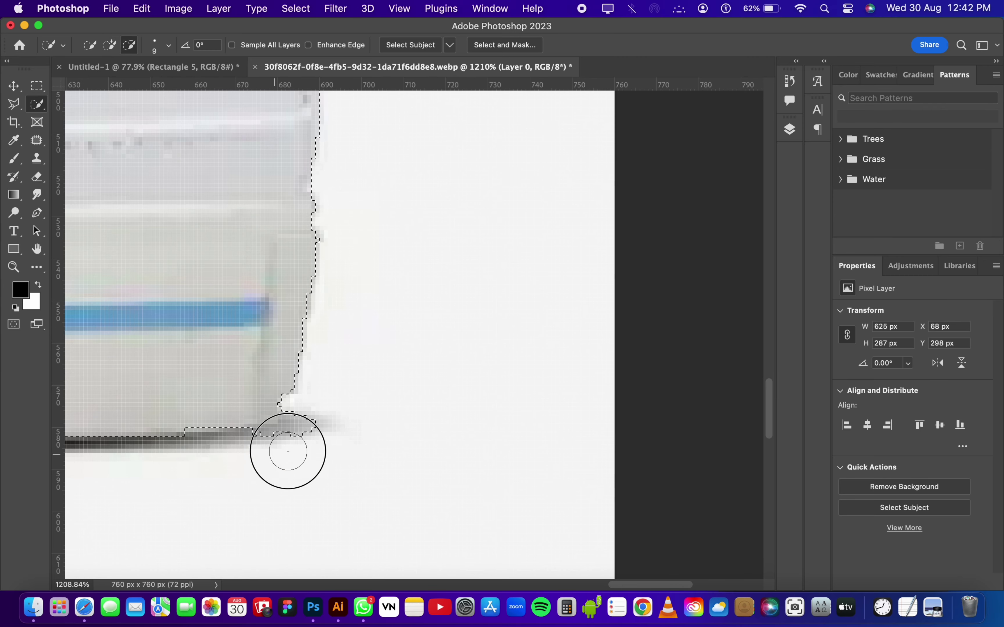
pyautogui.scroll(-5, 274, 415)
pyautogui.scroll(-3, 383, 420)
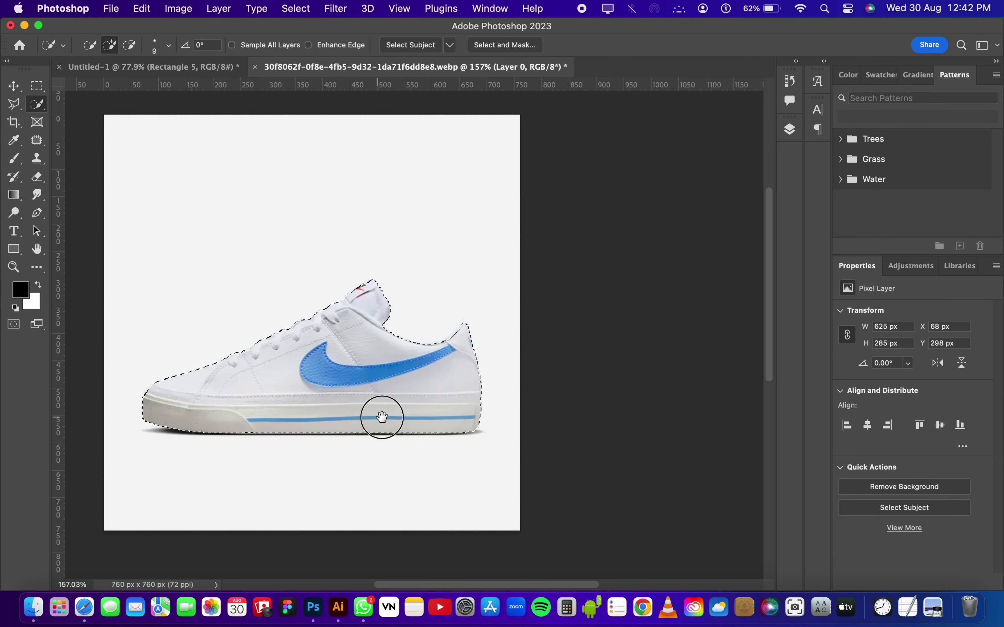
# Step: Refine the shoe selection in Select and Mask: 1 px radius, smooth 7, 1.0 px feather
pyautogui.click(296, 9)
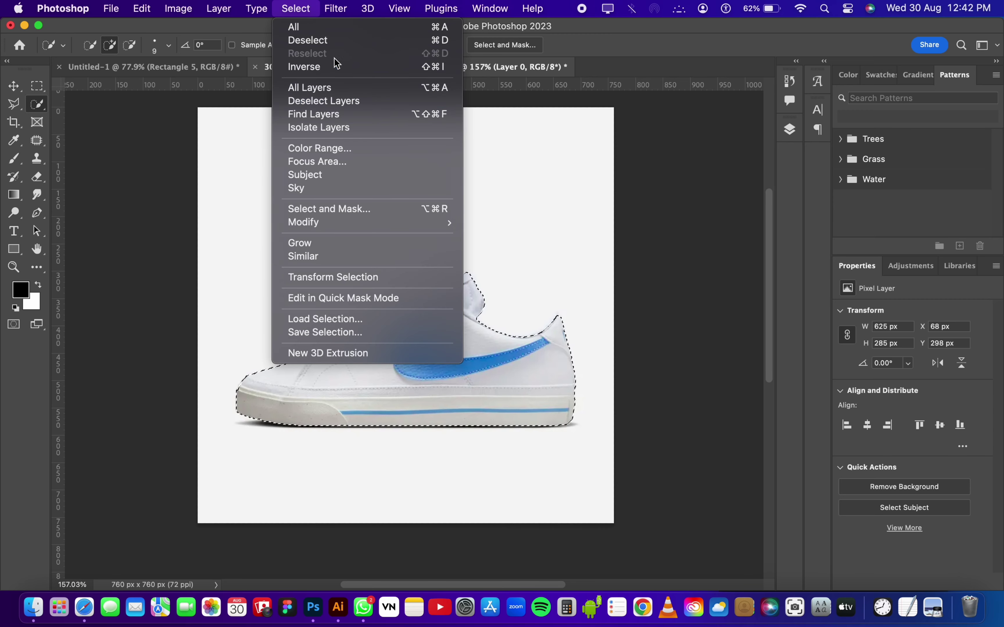
pyautogui.click(348, 209)
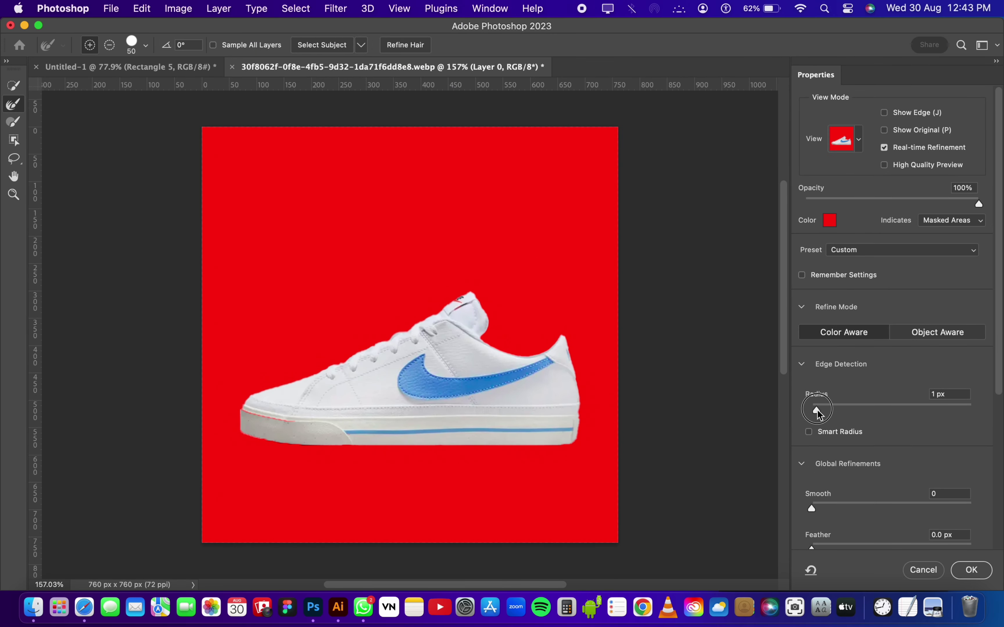
pyautogui.moveTo(817, 410); pyautogui.dragTo(818, 410)
pyautogui.scroll(-1, 825, 478)
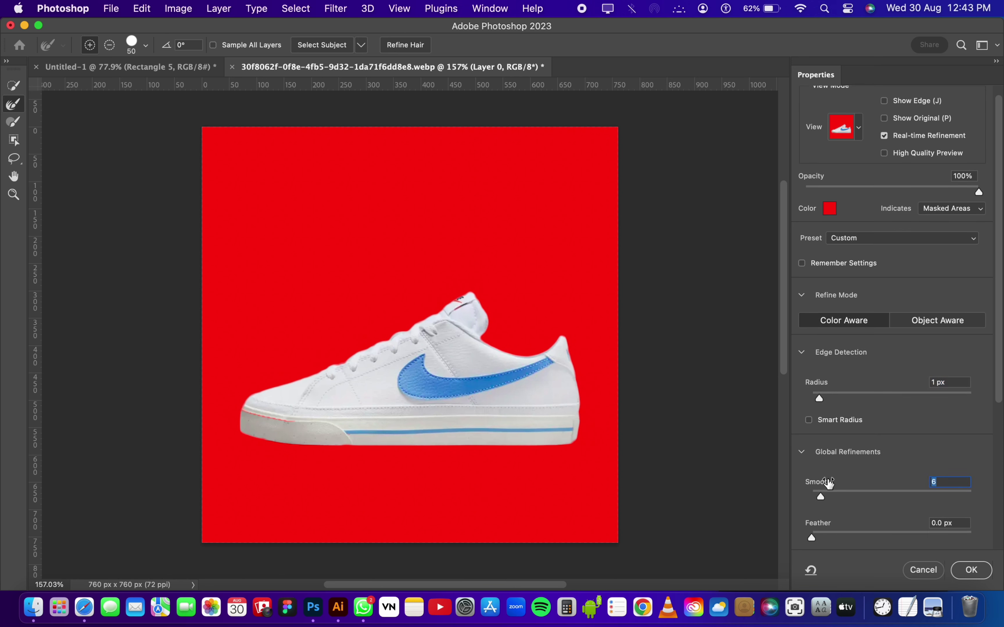
pyautogui.scroll(-5, 830, 483)
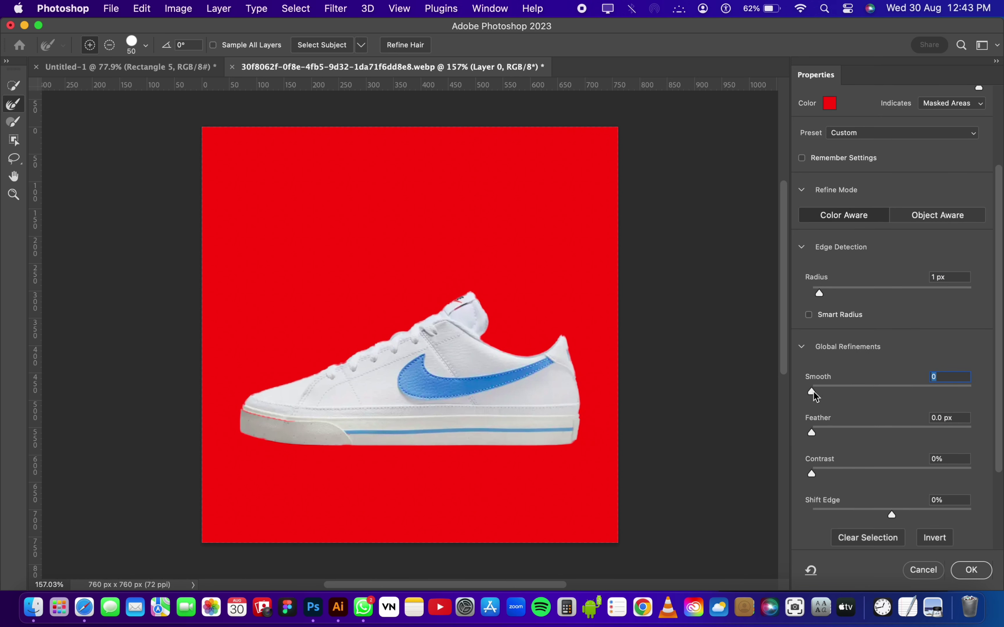
pyautogui.click(817, 293)
pyautogui.scroll(-1, 842, 328)
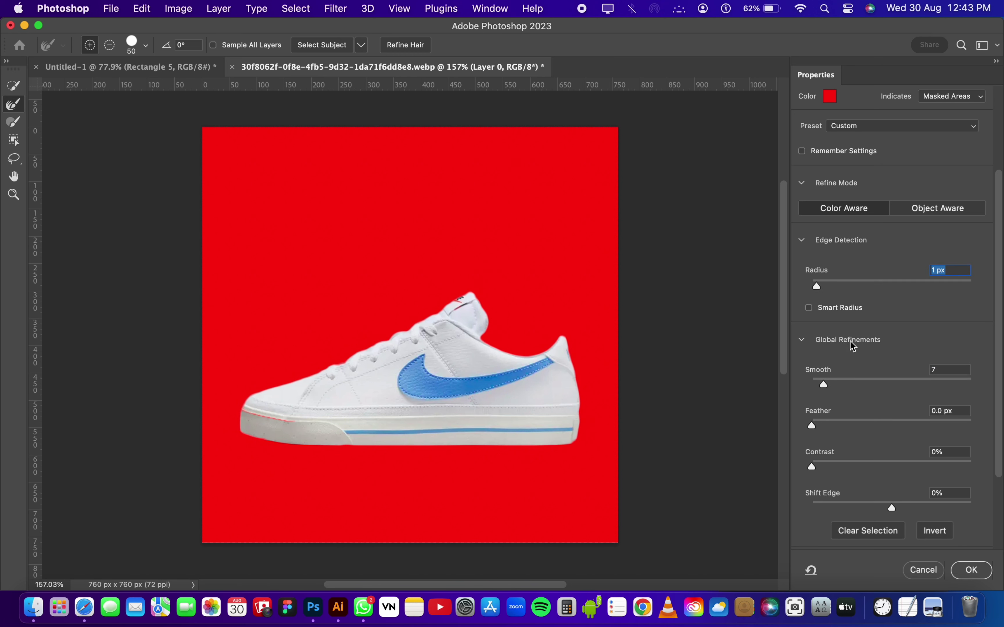
pyautogui.moveTo(816, 422); pyautogui.dragTo(821, 424)
pyautogui.scroll(-2, 825, 456)
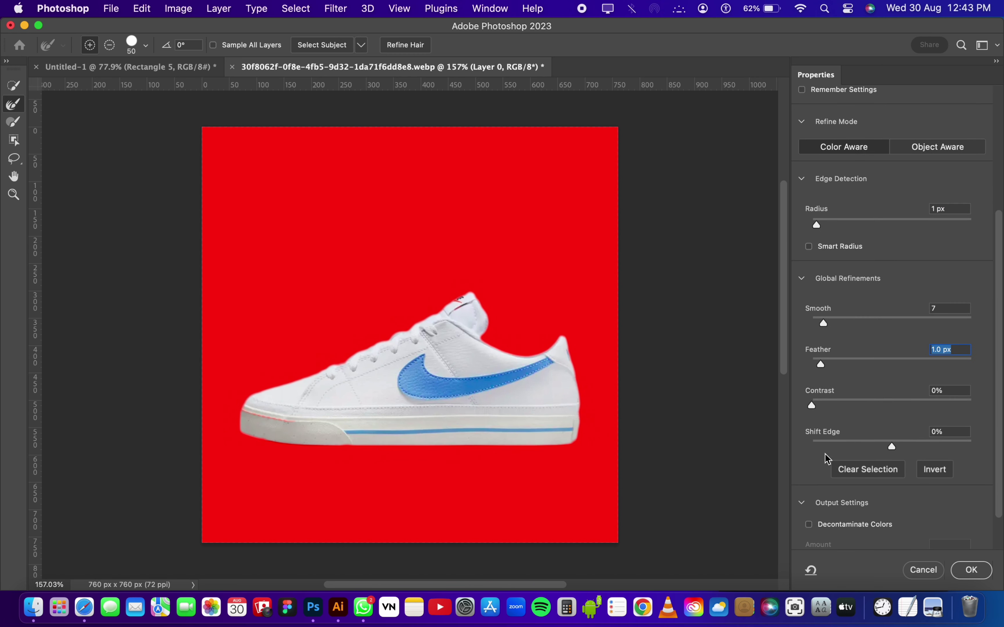
pyautogui.scroll(-3, 825, 456)
pyautogui.click(962, 574)
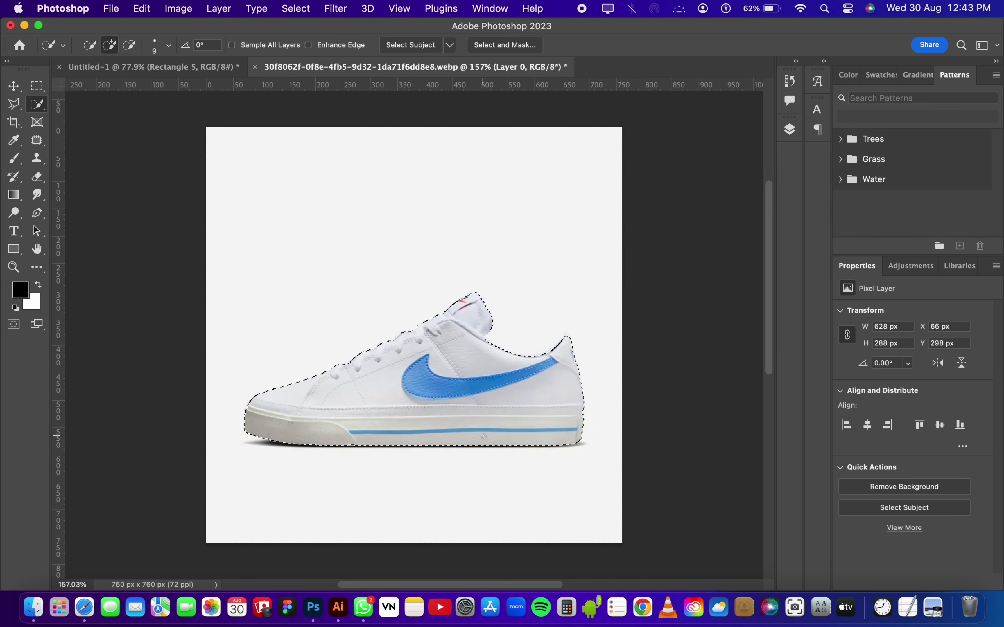
# Step: Copy the cut-out shoe into the mockup, then shrink, tilt and place it on the black banner
pyautogui.press('v')
pyautogui.moveTo(482, 434)
pyautogui.mouseDown()
pyautogui.moveTo(389, 339)
pyautogui.moveTo(405, 399)
pyautogui.mouseUp()
pyautogui.hotkey('ctrl', 't')
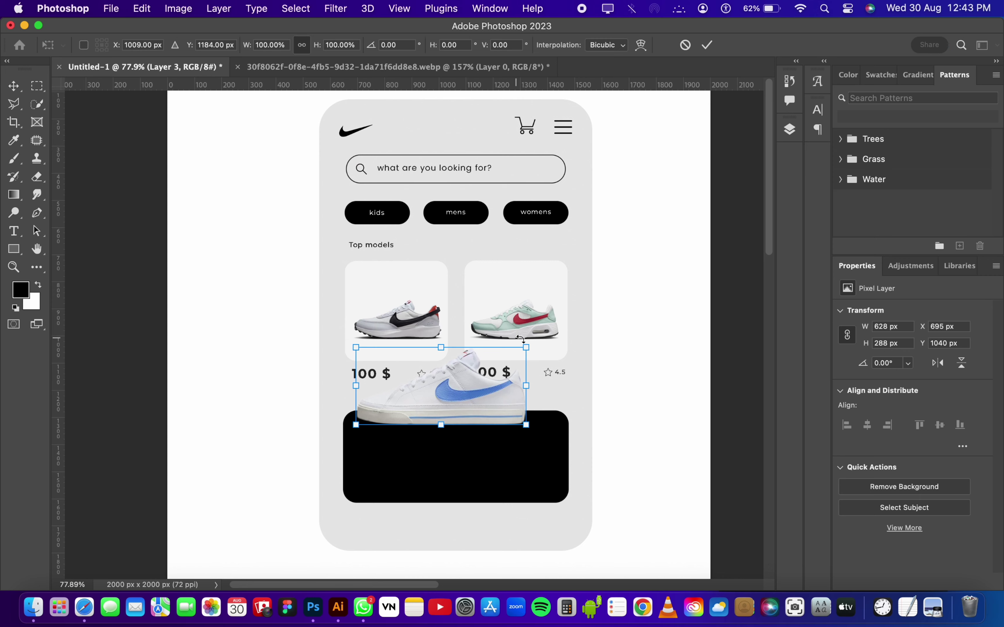
pyautogui.moveTo(527, 341)
pyautogui.mouseDown()
pyautogui.moveTo(504, 357)
pyautogui.moveTo(469, 348)
pyautogui.moveTo(569, 392)
pyautogui.moveTo(546, 390)
pyautogui.mouseUp()
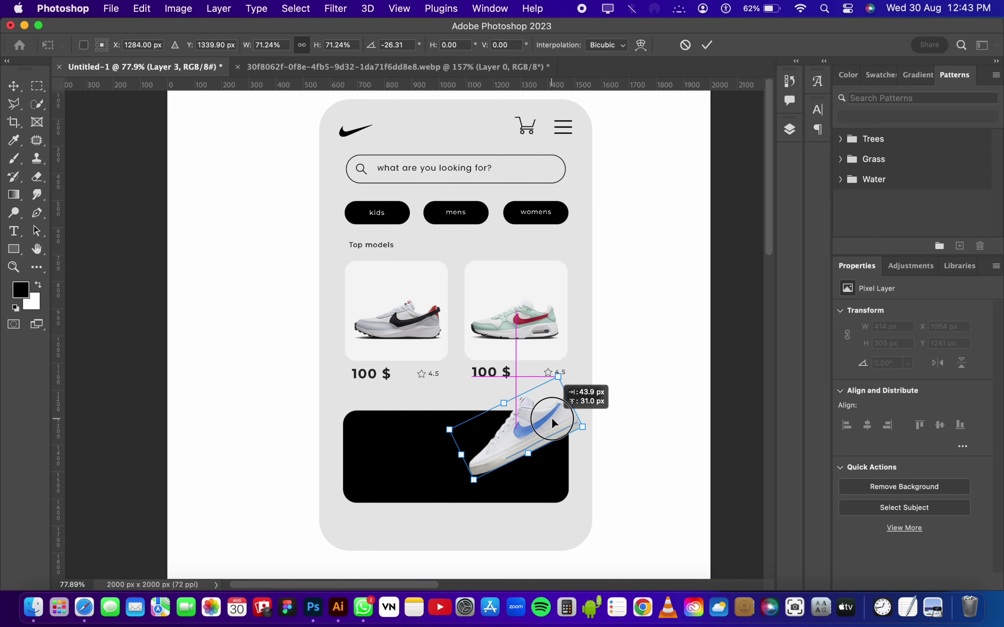
pyautogui.moveTo(539, 429); pyautogui.dragTo(558, 444)
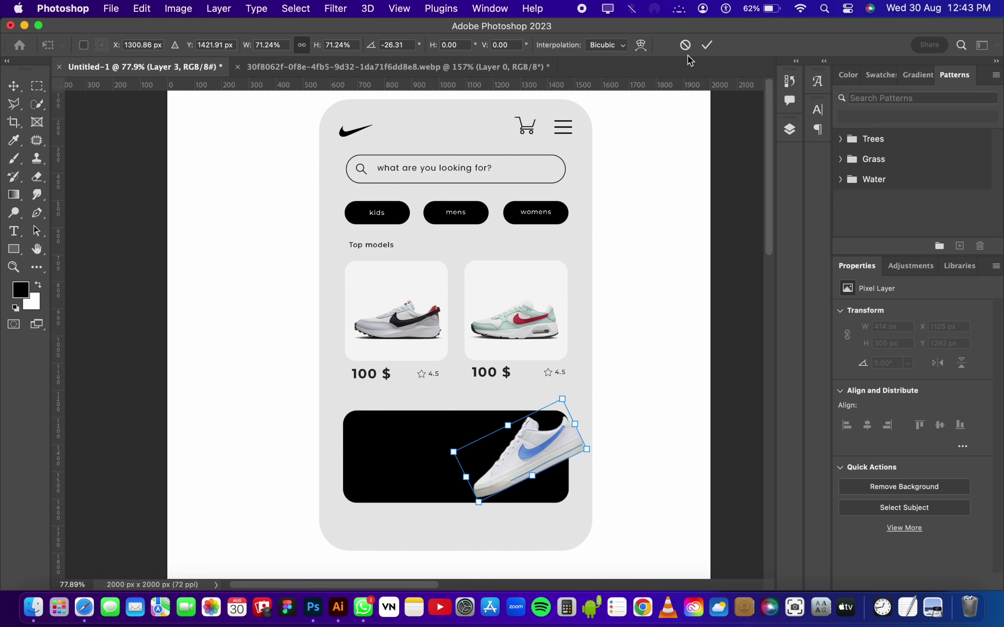
pyautogui.click(706, 45)
# Step: Nudge the shoe slightly upward and sideways within the banner
pyautogui.moveTo(544, 457); pyautogui.dragTo(558, 444)
pyautogui.scroll(5, 553, 442)
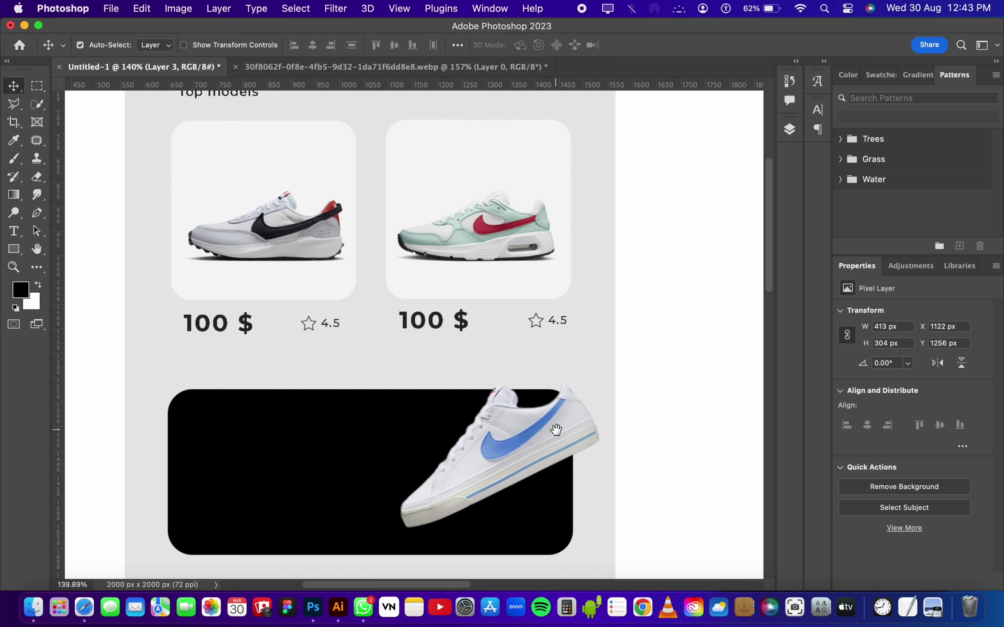
pyautogui.scroll(-3, 558, 444)
pyautogui.moveTo(570, 384)
pyautogui.mouseDown()
pyautogui.moveTo(555, 406)
pyautogui.moveTo(548, 391)
pyautogui.mouseUp()
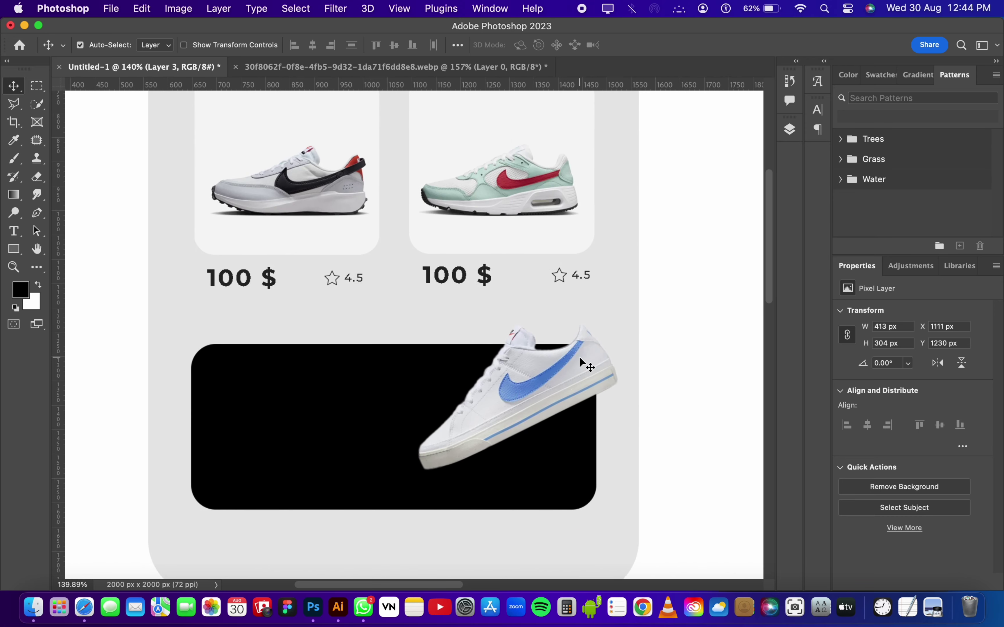
# Step: Rotate the shoe further, lower it onto the banner, and recentre the view
pyautogui.press('super+t')
pyautogui.moveTo(626, 318)
pyautogui.mouseDown()
pyautogui.moveTo(621, 310)
pyautogui.moveTo(613, 328)
pyautogui.mouseUp()
pyautogui.moveTo(556, 363); pyautogui.dragTo(565, 392)
pyautogui.click(703, 43)
pyautogui.scroll(-2, 448, 399)
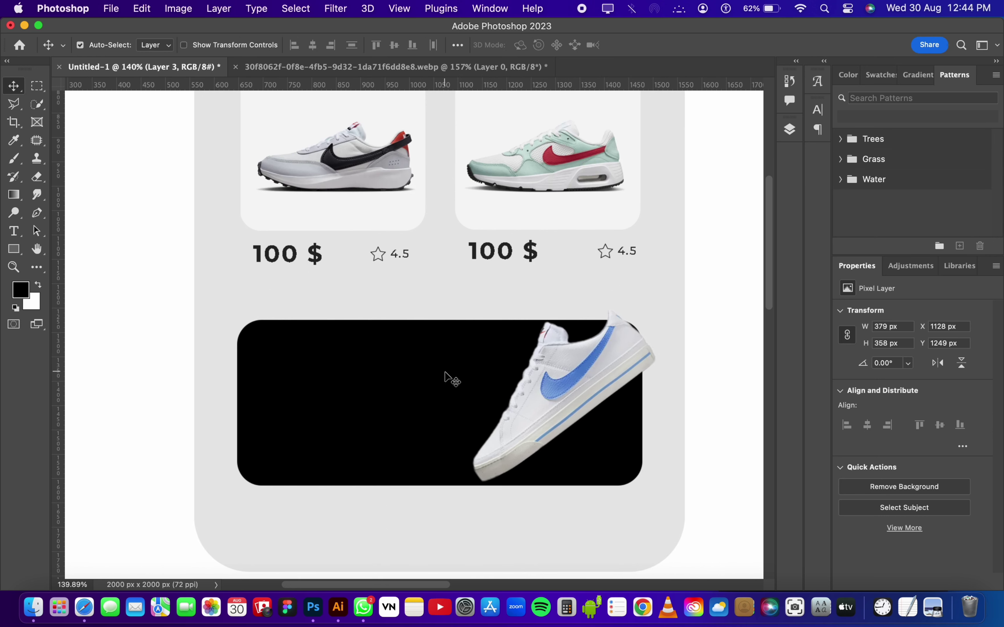
pyautogui.hscroll(-2, 445, 371)
pyautogui.scroll(-5, 446, 353)
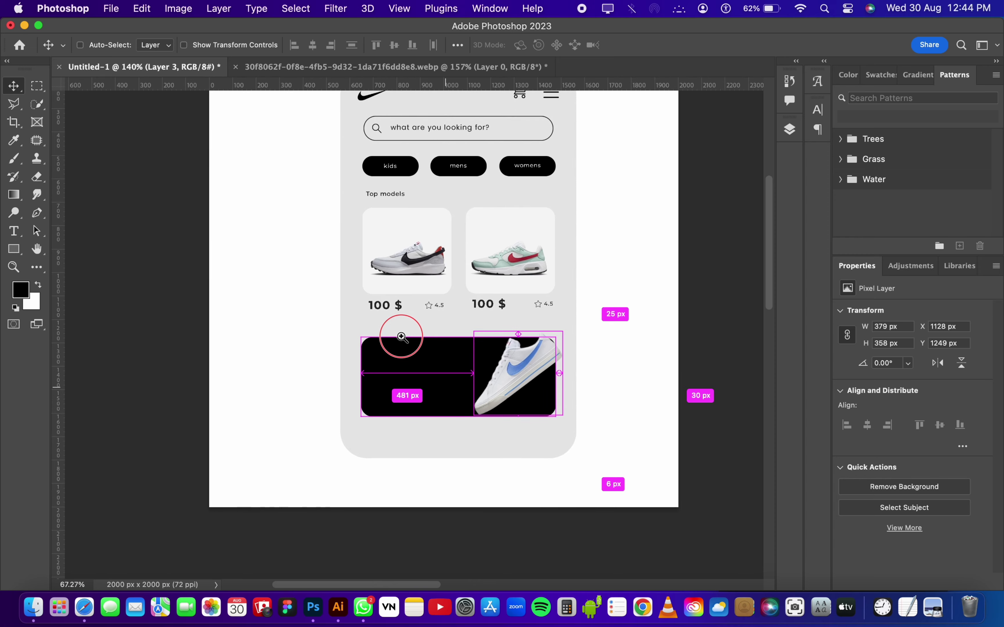
pyautogui.scroll(3, 414, 307)
pyautogui.moveTo(431, 277)
pyautogui.mouseDown()
pyautogui.moveTo(441, 412)
pyautogui.moveTo(445, 311)
pyautogui.mouseUp()
# Step: Add the 30% off text line on the black banner
pyautogui.press('t')
pyautogui.click(367, 398)
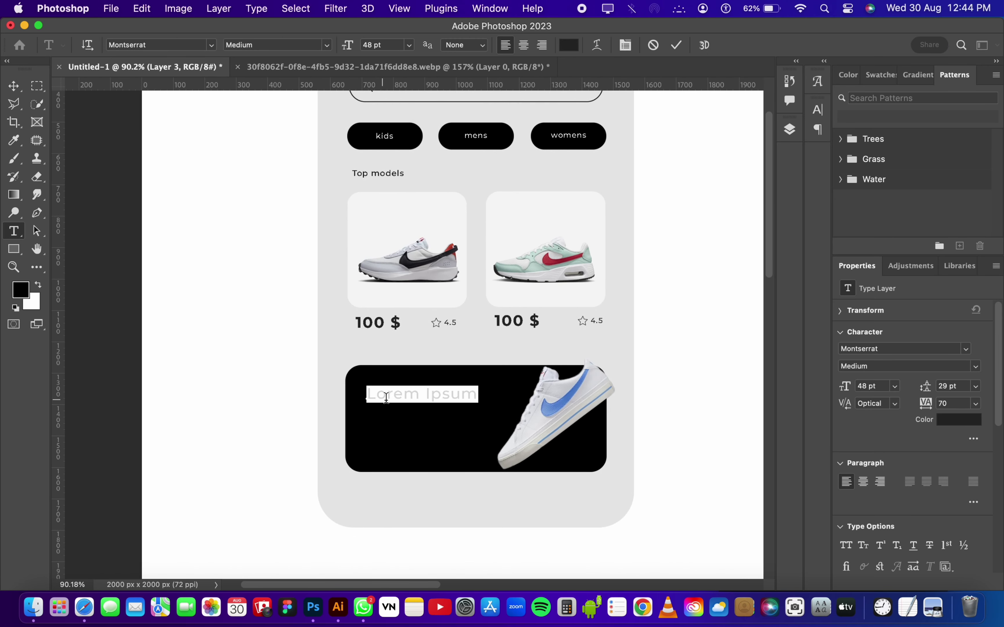
pyautogui.write('30')
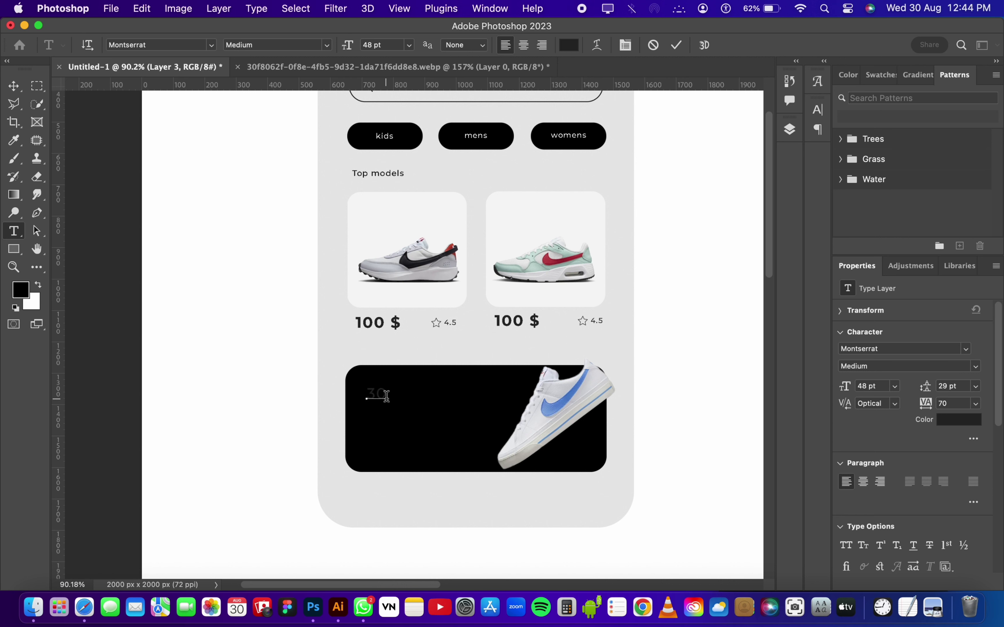
pyautogui.write('% off')
pyautogui.click(675, 43)
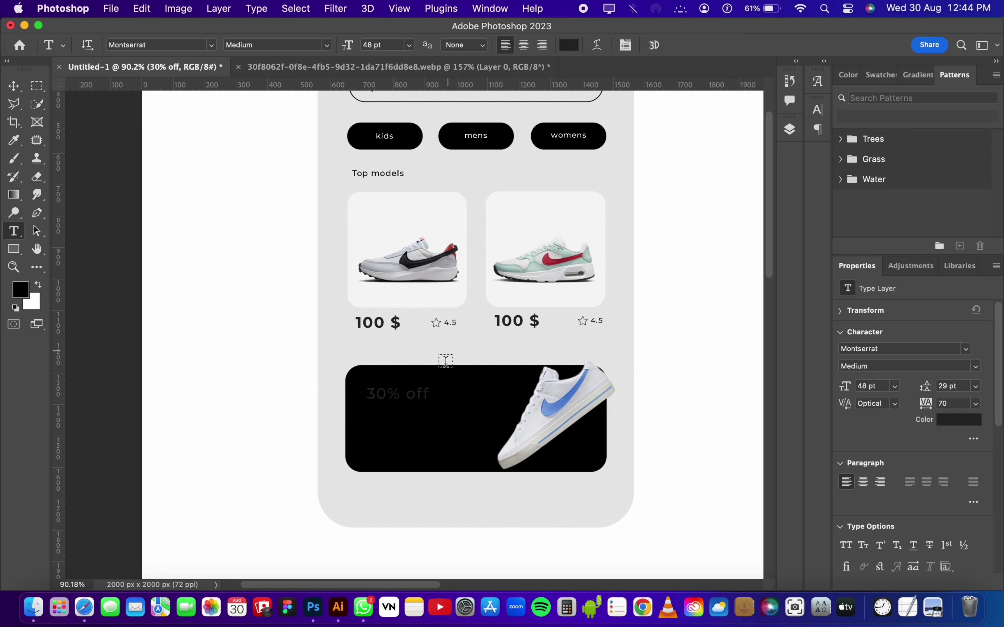
pyautogui.press('v')
# Step: Make the text white, bold, 60 pt and All Caps
pyautogui.click(817, 109)
pyautogui.click(763, 191)
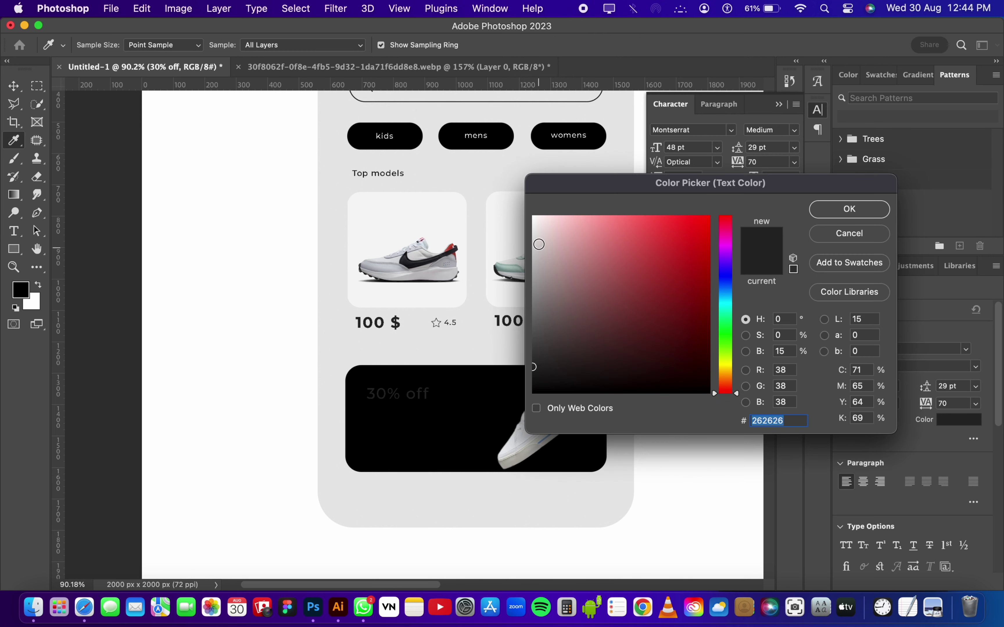
pyautogui.moveTo(539, 244); pyautogui.dragTo(533, 220)
pyautogui.click(829, 209)
pyautogui.click(780, 130)
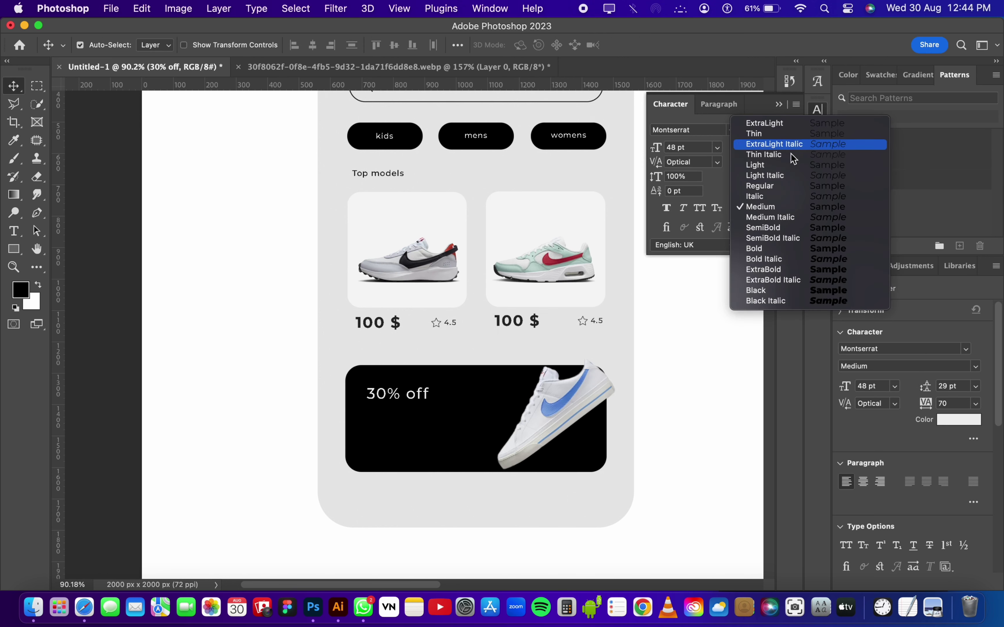
pyautogui.click(764, 247)
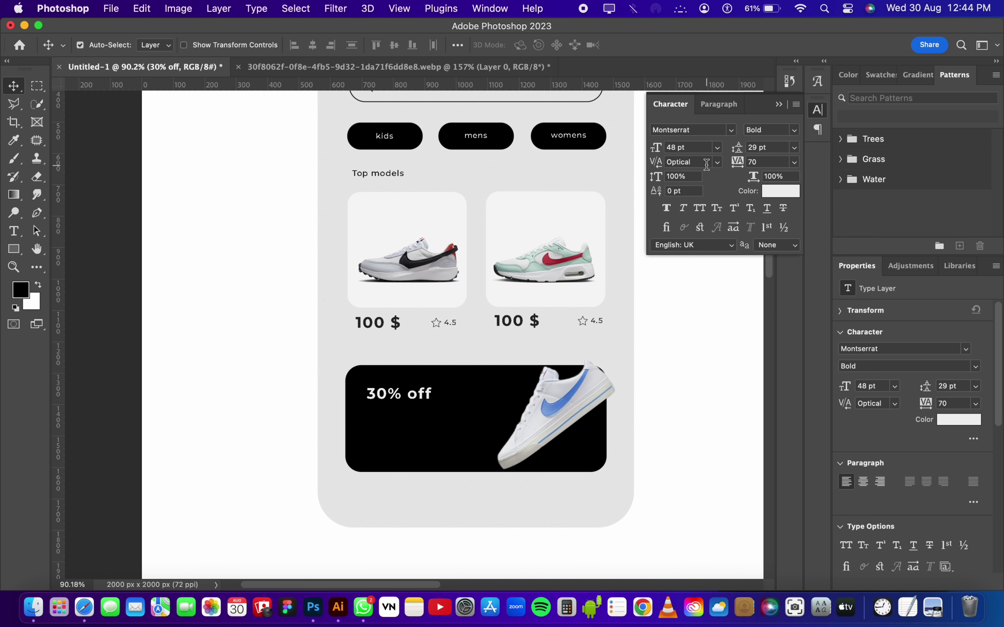
pyautogui.click(717, 147)
pyautogui.click(687, 356)
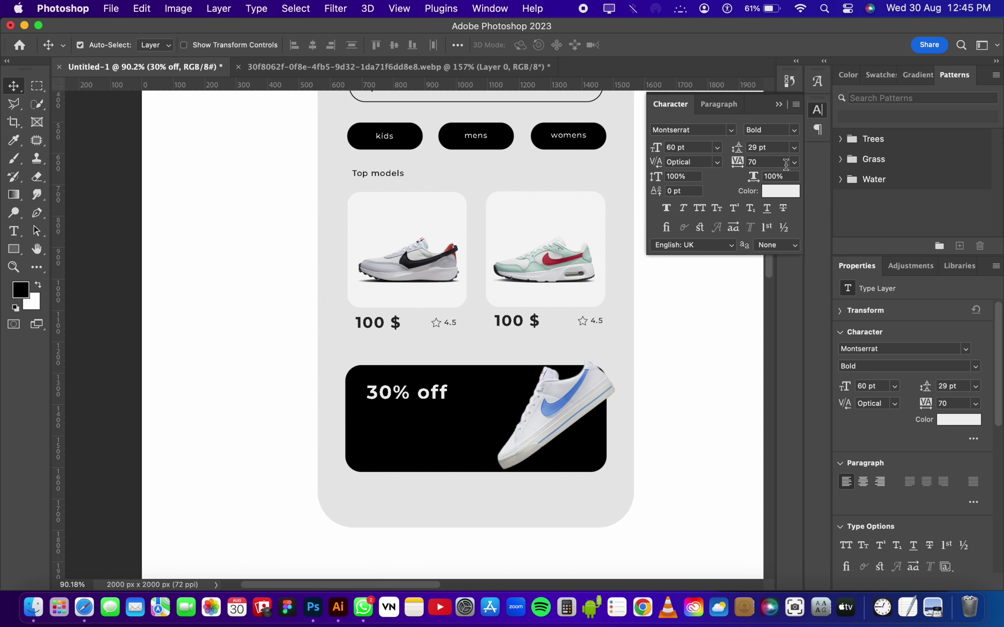
pyautogui.click(699, 209)
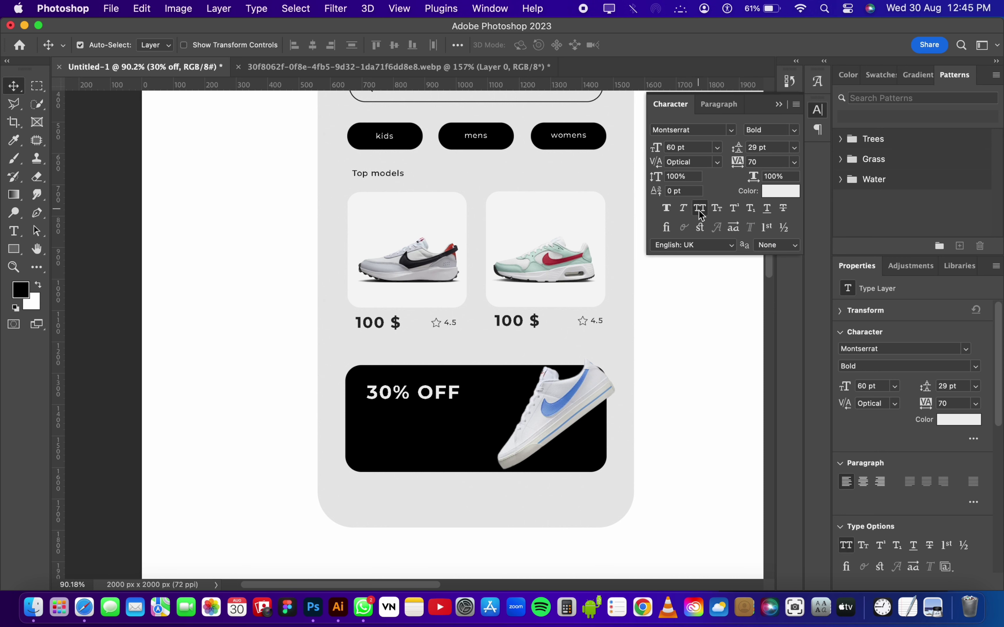
# Step: Change the text font to Poppins, trying ExtraBold then Medium weight
pyautogui.click(716, 129)
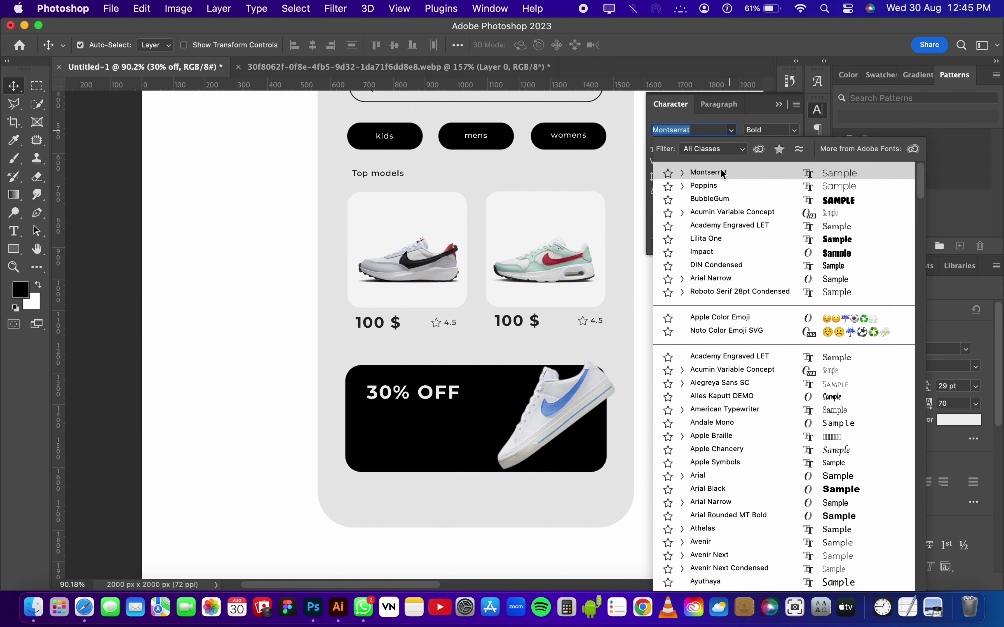
pyautogui.click(720, 185)
pyautogui.click(790, 133)
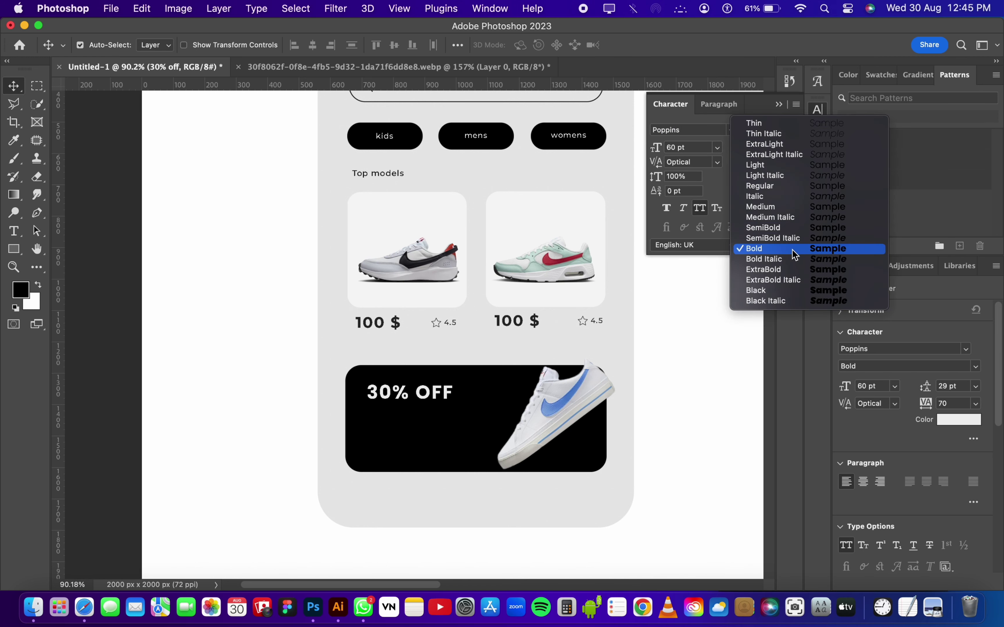
pyautogui.click(798, 270)
pyautogui.click(792, 132)
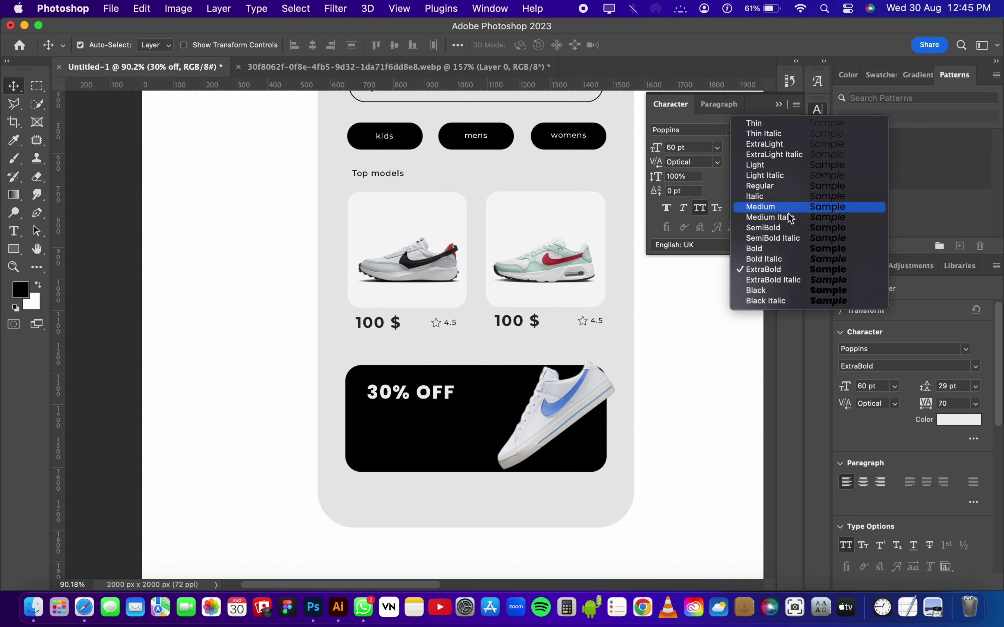
pyautogui.click(768, 209)
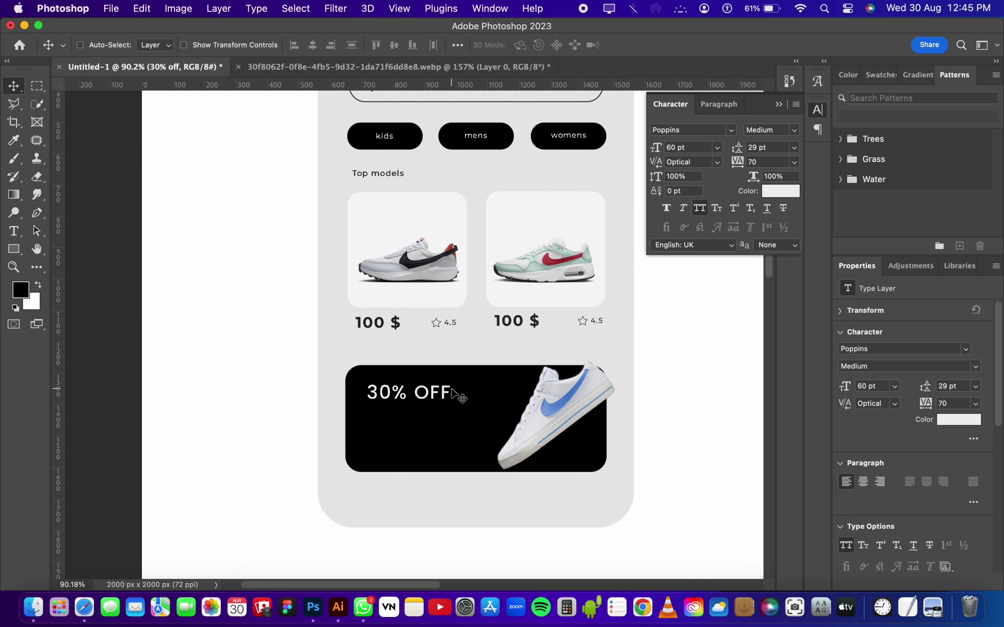
# Step: Enlarge the 30% OFF text and set it to Poppins SemiBold
pyautogui.press('super+t')
pyautogui.moveTo(450, 408)
pyautogui.mouseDown()
pyautogui.moveTo(487, 408)
pyautogui.moveTo(459, 397)
pyautogui.mouseUp()
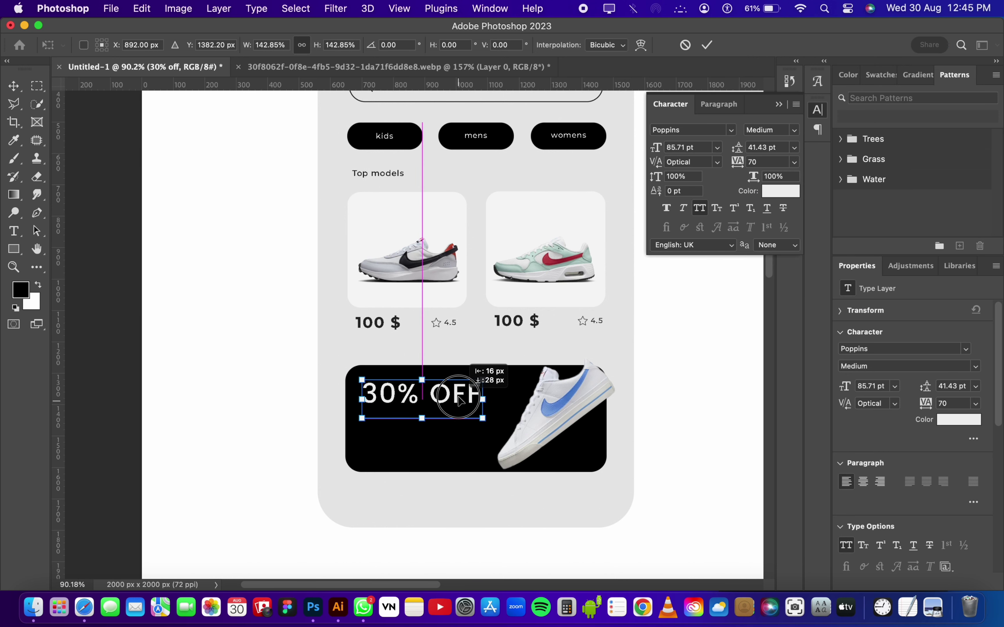
pyautogui.press('Return')
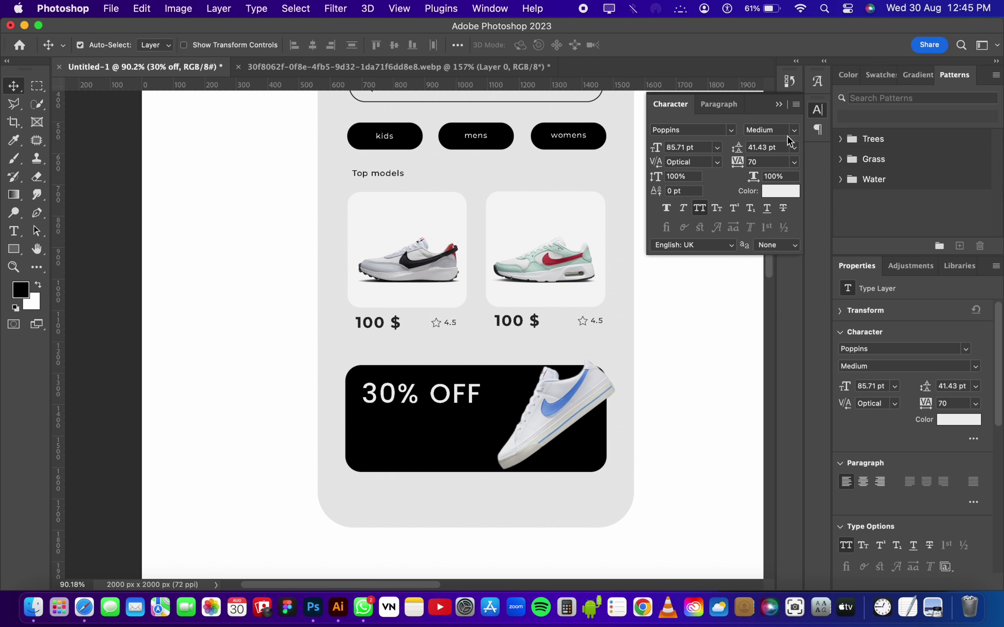
pyautogui.click(790, 131)
pyautogui.click(782, 228)
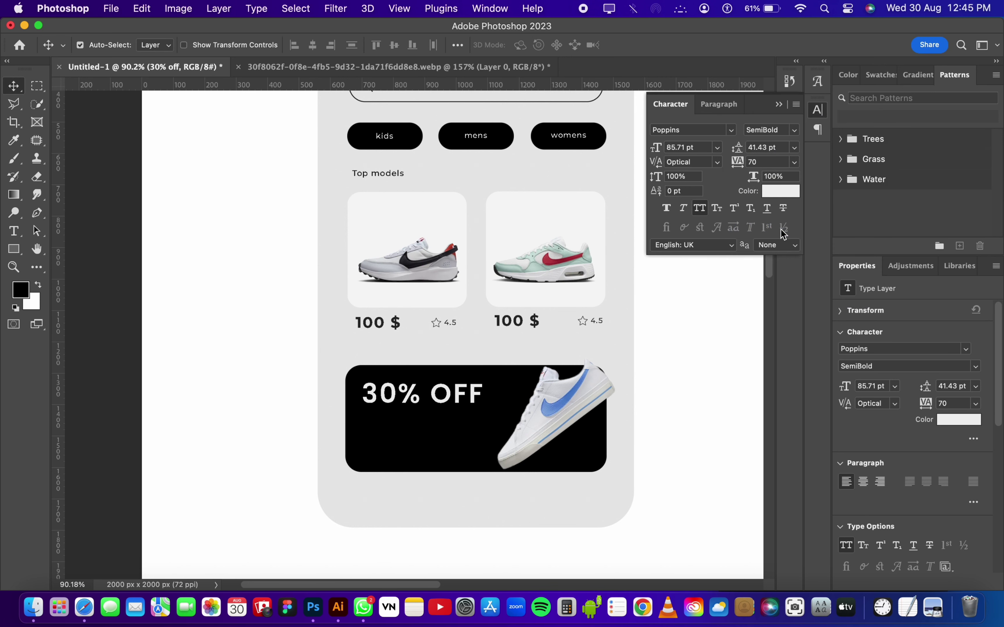
pyautogui.click(787, 120)
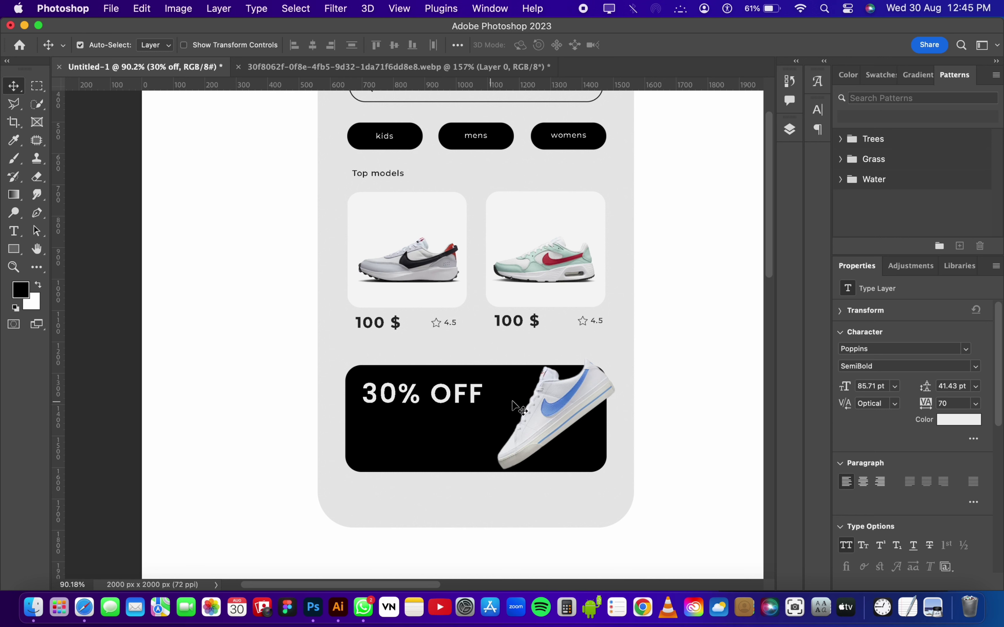
# Step: Move the shoe image up within the banner and nudge the 30% OFF heading down and right
pyautogui.moveTo(570, 415); pyautogui.dragTo(566, 401)
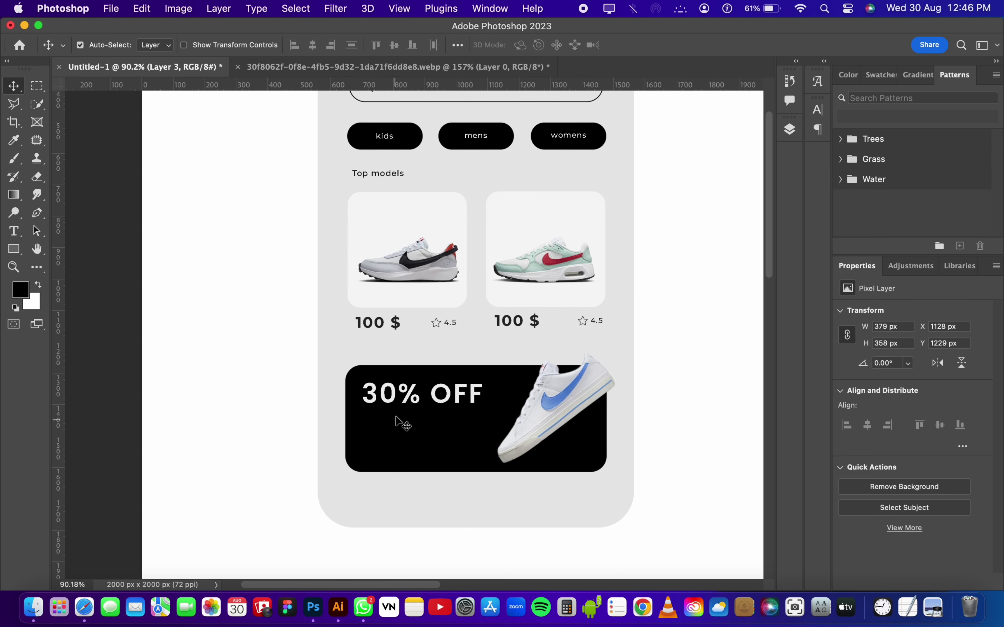
pyautogui.moveTo(392, 393); pyautogui.dragTo(393, 398)
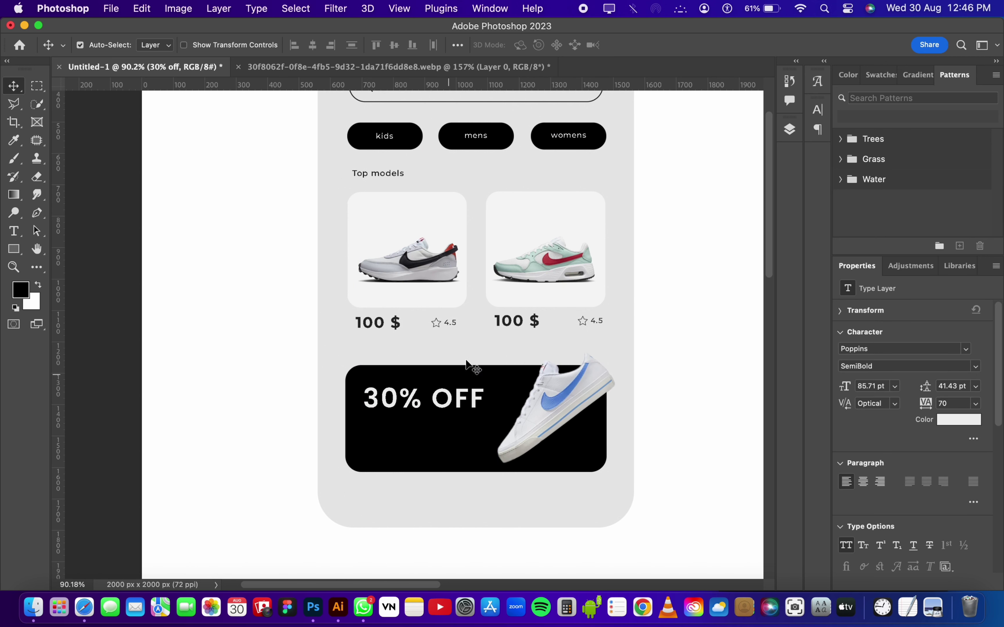
pyautogui.scroll(-1, 621, 538)
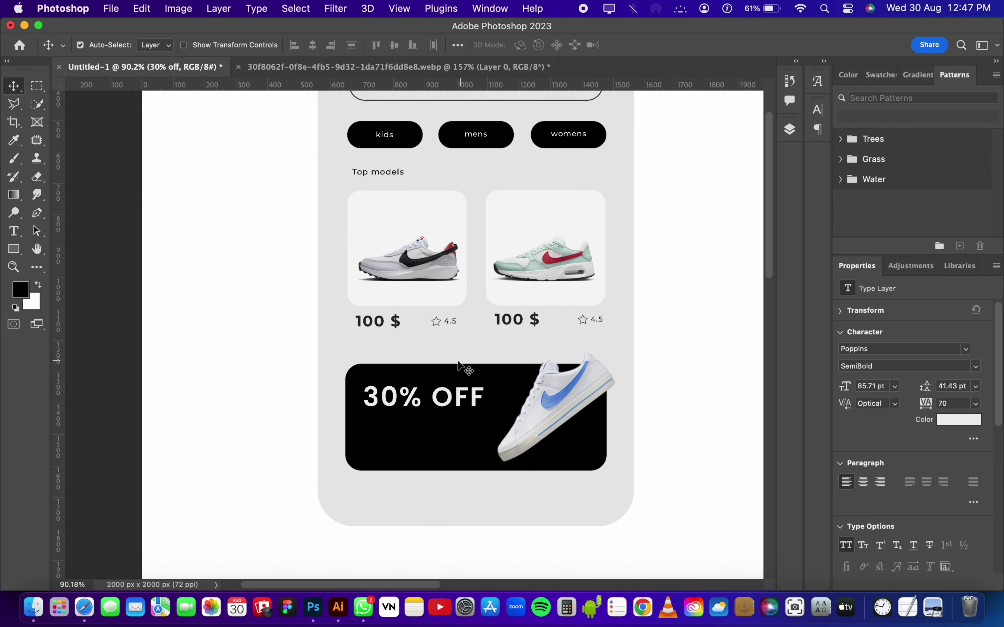
# Step: Paste the model name as two lines, NIKECOURT LEGACY / NEXT NATURE, and place it below 30% OFF
pyautogui.press('t')
pyautogui.click(365, 354)
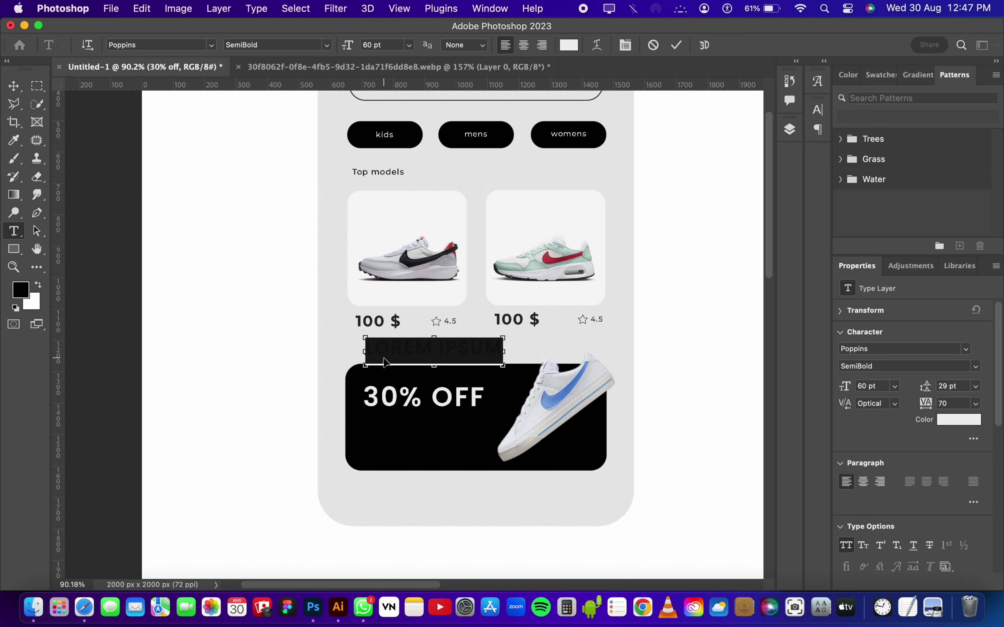
pyautogui.write('NIKECOURT LEGACY NEXT NATURE')
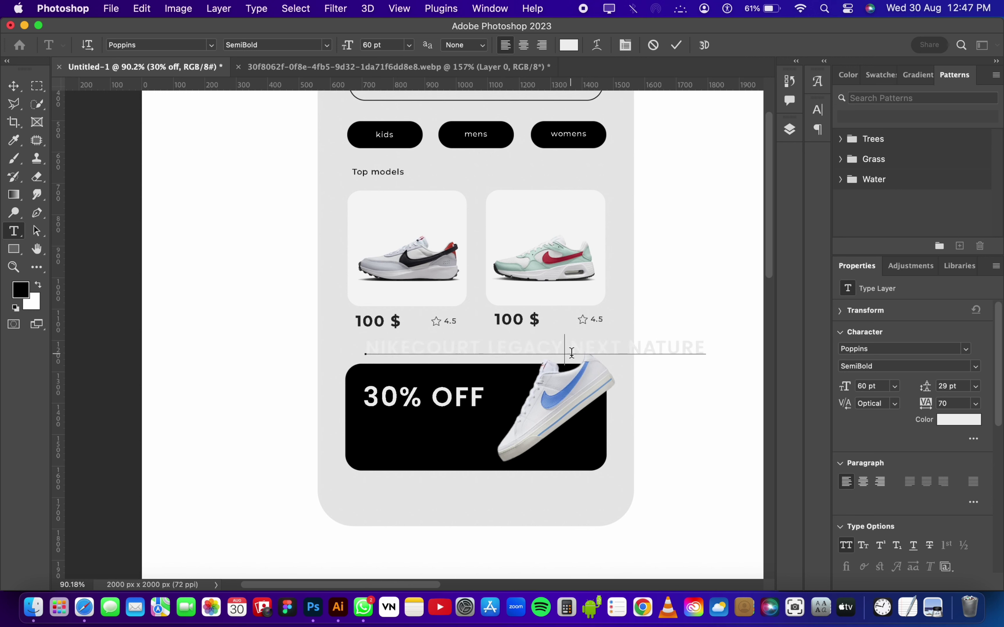
pyautogui.press('Return')
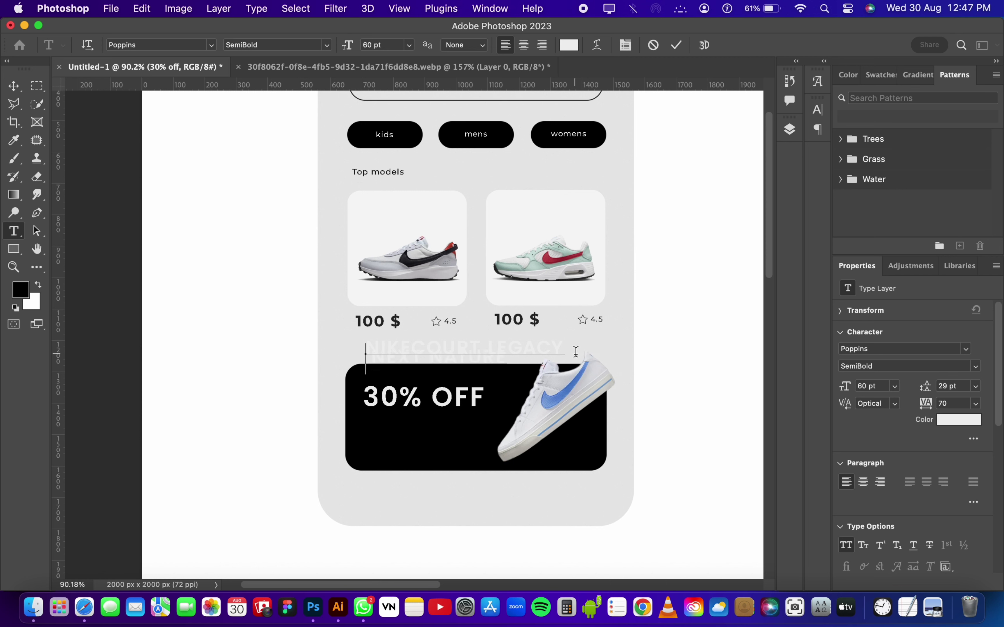
pyautogui.click(677, 45)
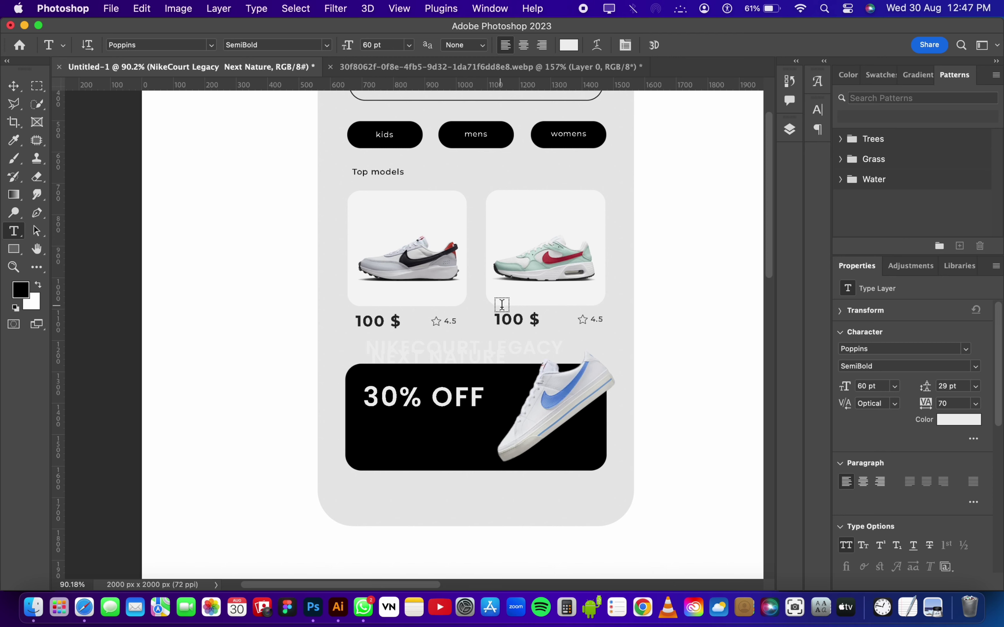
pyautogui.press('v')
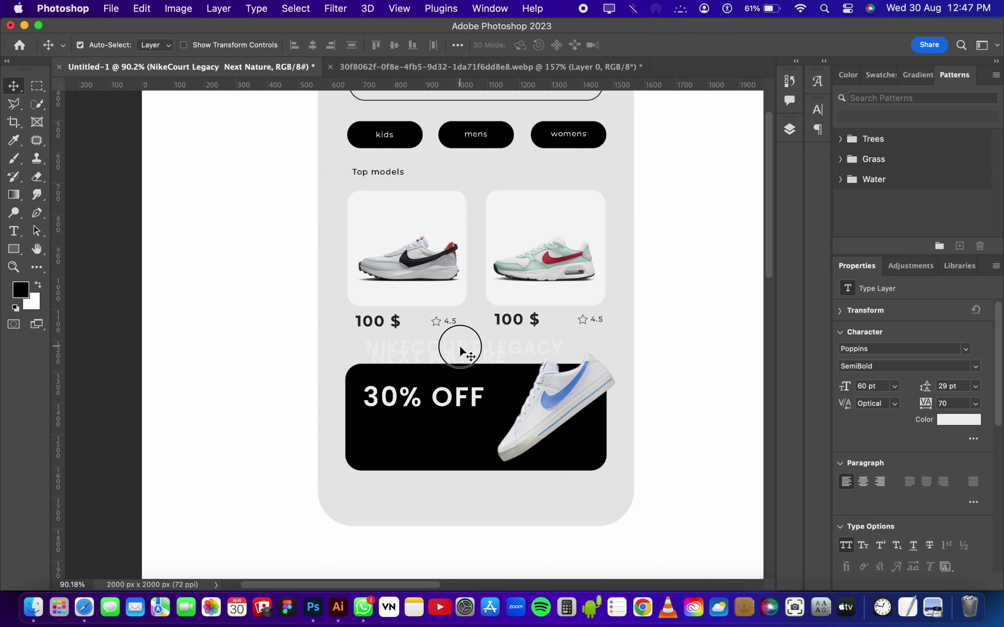
pyautogui.moveTo(460, 348); pyautogui.dragTo(454, 425)
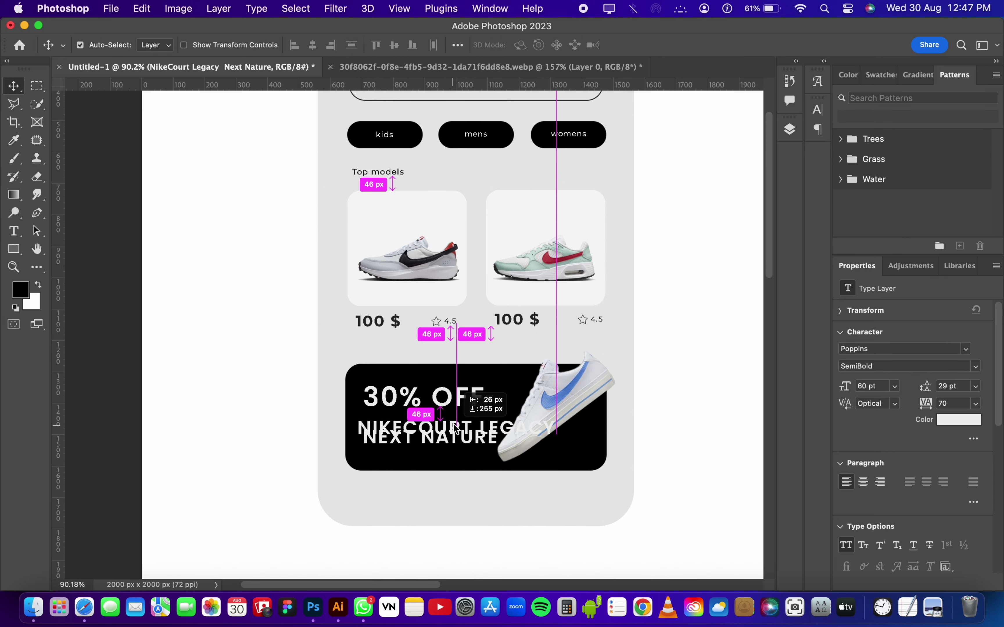
# Step: Shrink the model name text to 38 pt in the Character panel
pyautogui.click(791, 131)
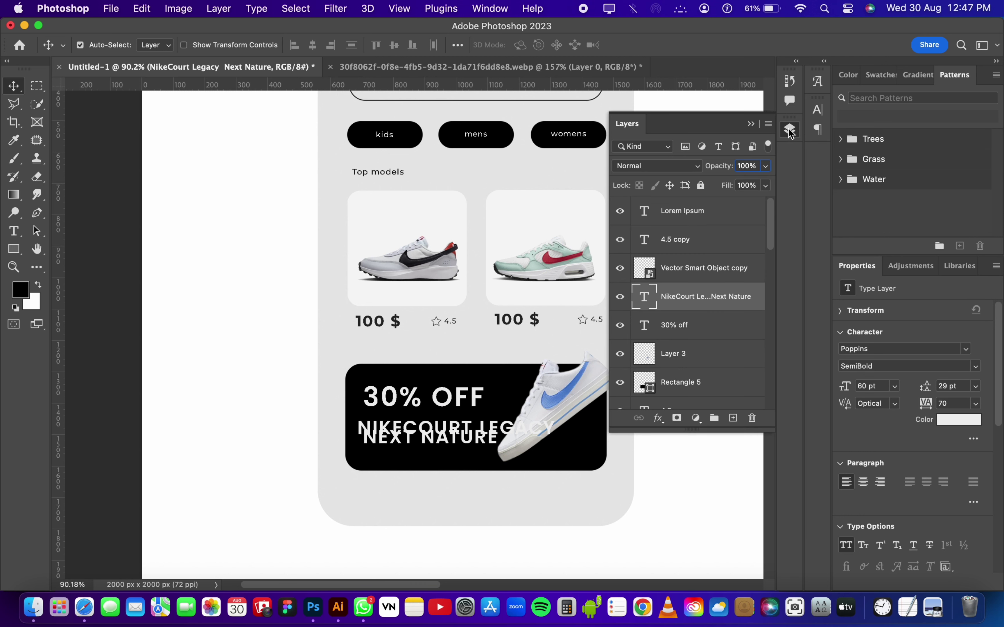
pyautogui.click(818, 110)
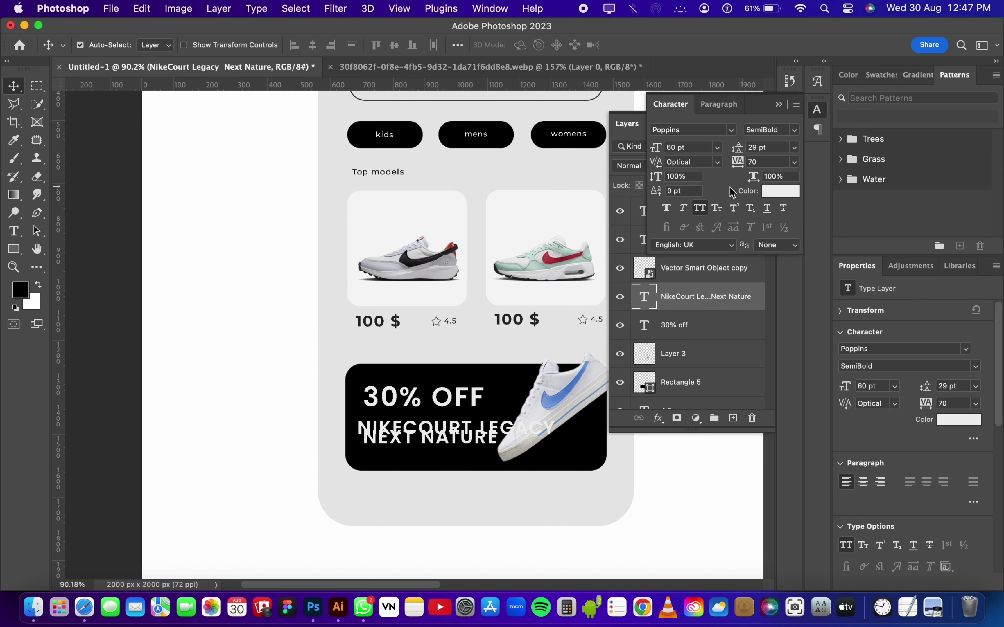
pyautogui.click(709, 148)
pyautogui.press('Down')
pyautogui.press('Down')
pyautogui.press('Down')
pyautogui.press('Down')
pyautogui.press('Down')
pyautogui.press('Down')
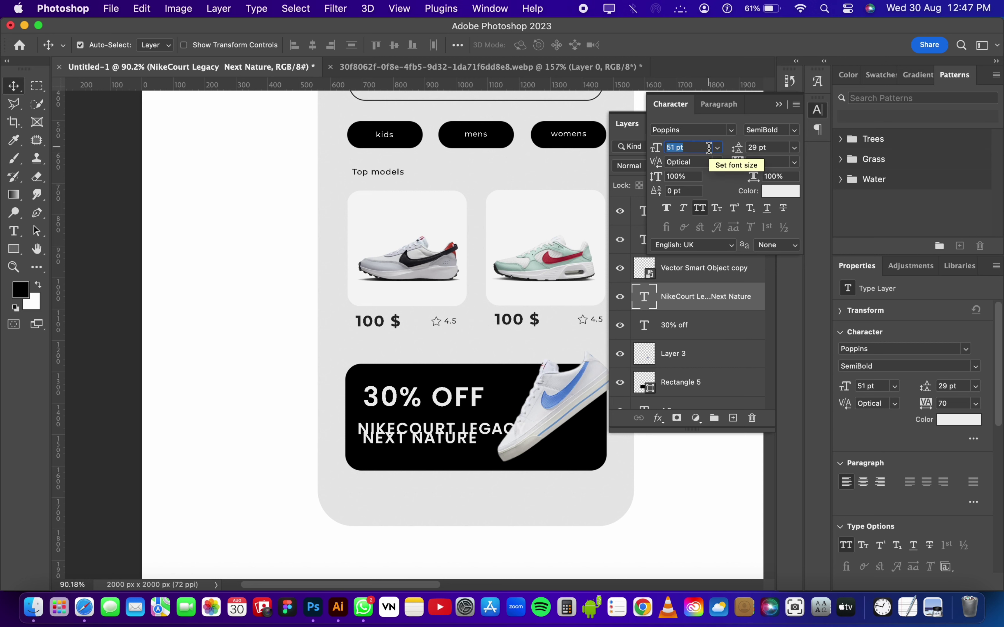
pyautogui.press('Down')
pyautogui.press('Down')
pyautogui.press('Down')
pyautogui.press('Down')
pyautogui.press('Down')
pyautogui.press('Down')
pyautogui.press('Down')
pyautogui.press('Down')
pyautogui.press('Down')
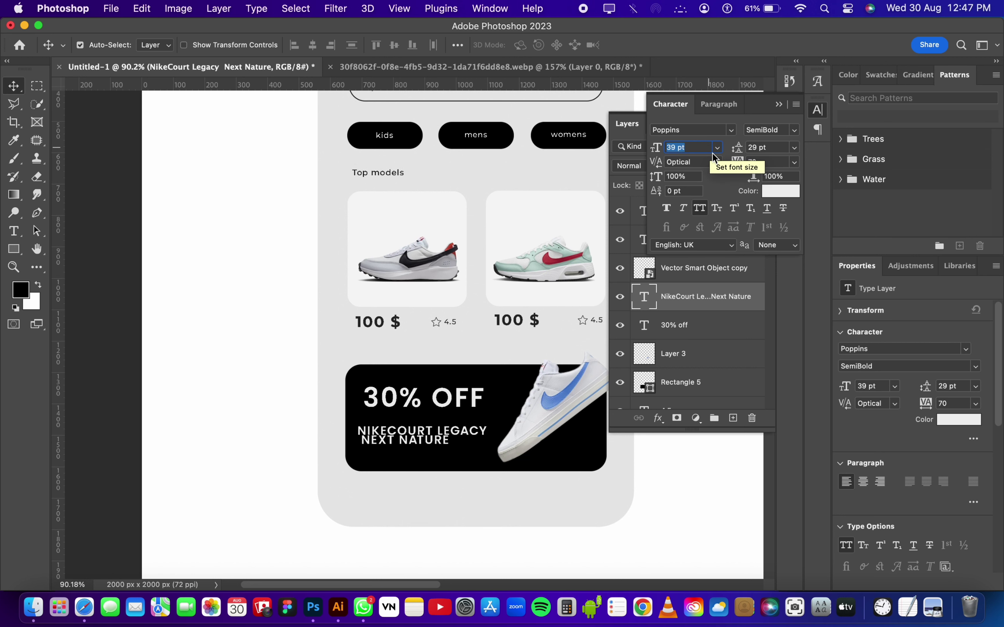
pyautogui.scroll(-2, 712, 153)
pyautogui.press('Down')
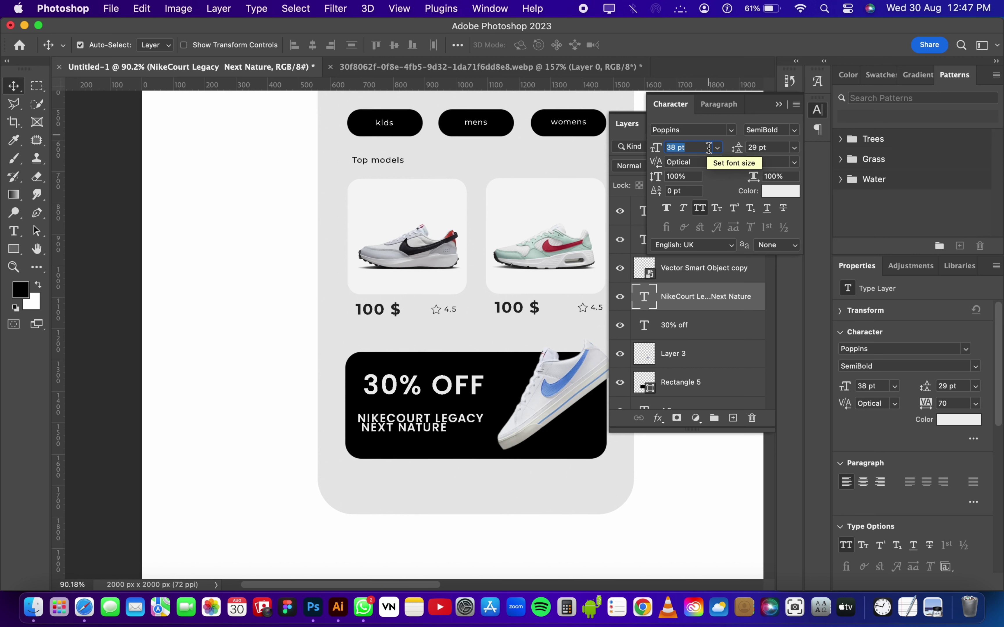
# Step: Set the model name to Medium weight with 45 pt leading
pyautogui.click(791, 133)
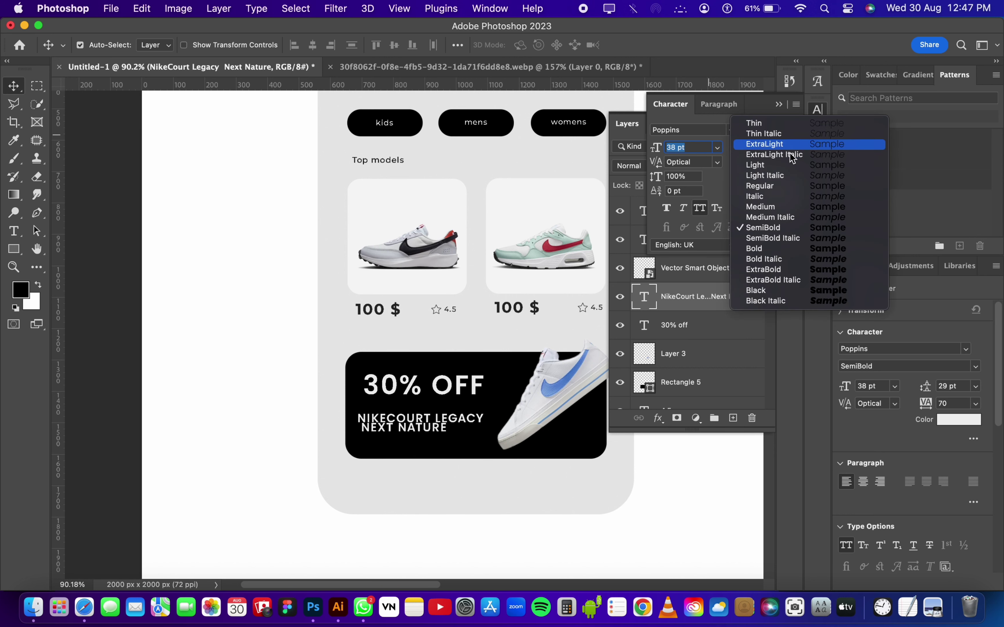
pyautogui.click(788, 211)
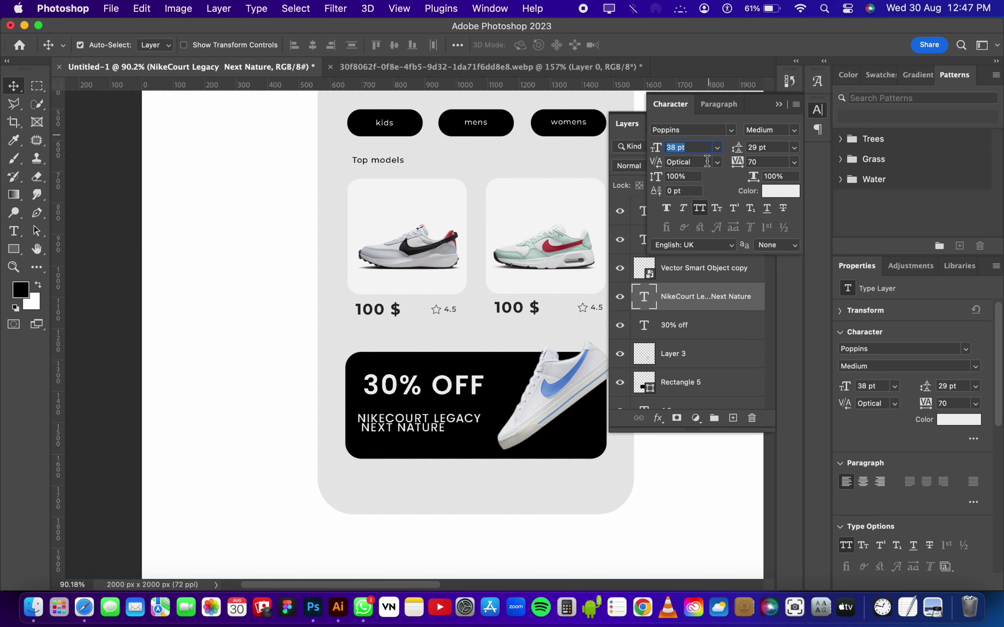
pyautogui.click(771, 152)
pyautogui.press('Down')
pyautogui.press('Down')
pyautogui.press('Down')
pyautogui.press('Up')
pyautogui.press('Up')
pyautogui.press('Up')
pyautogui.press('Up')
pyautogui.press('Up')
pyautogui.press('Up')
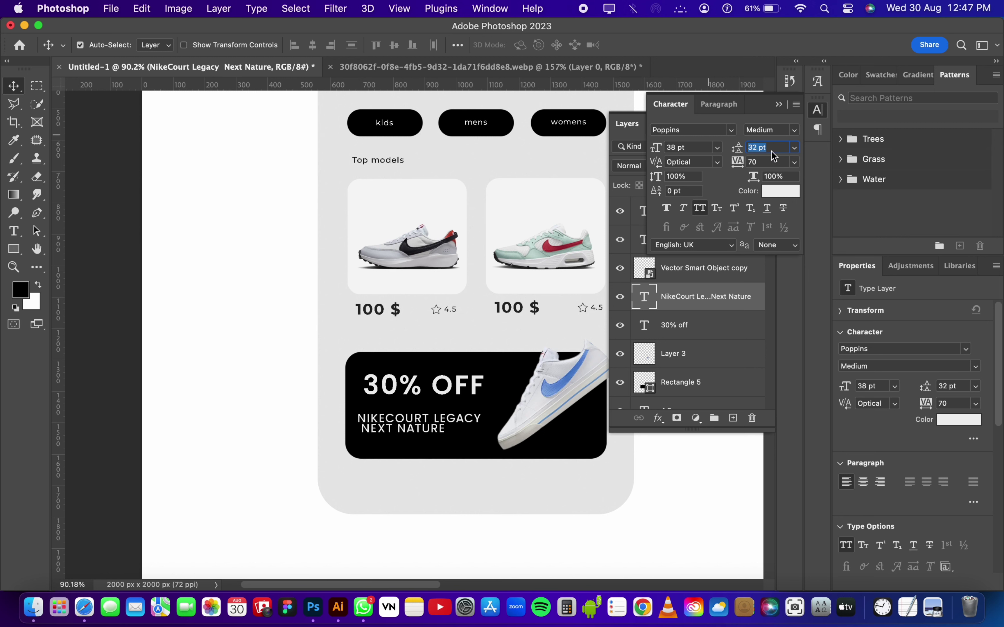
pyautogui.press('Up')
pyautogui.press('Up')
pyautogui.press('Up')
pyautogui.press('Up')
pyautogui.press('Up')
pyautogui.press('Up')
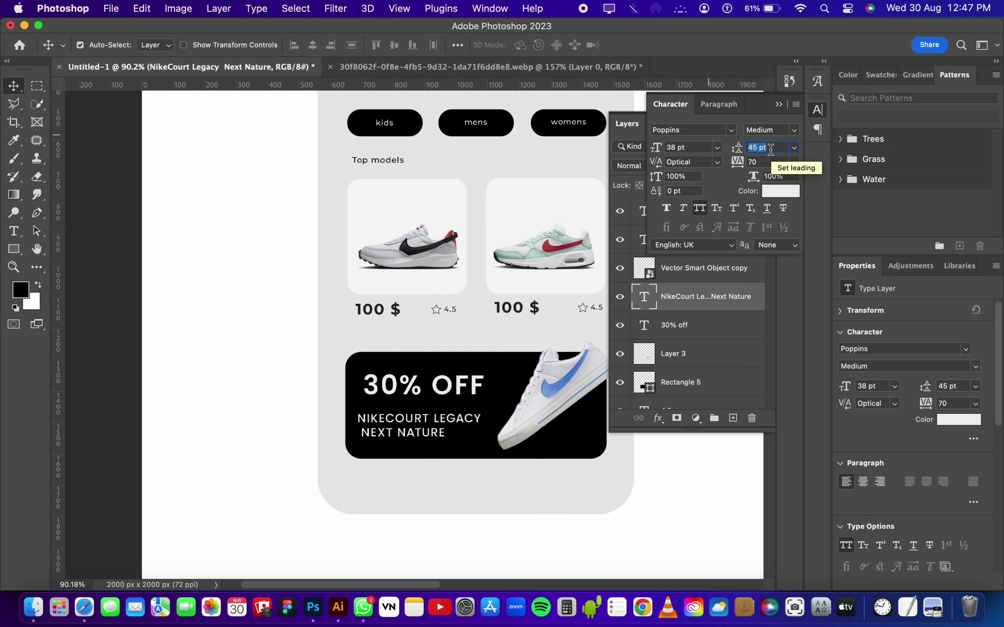
# Step: Re-enter and commit the model name text, then collapse the Character and Layers panels
pyautogui.click(780, 106)
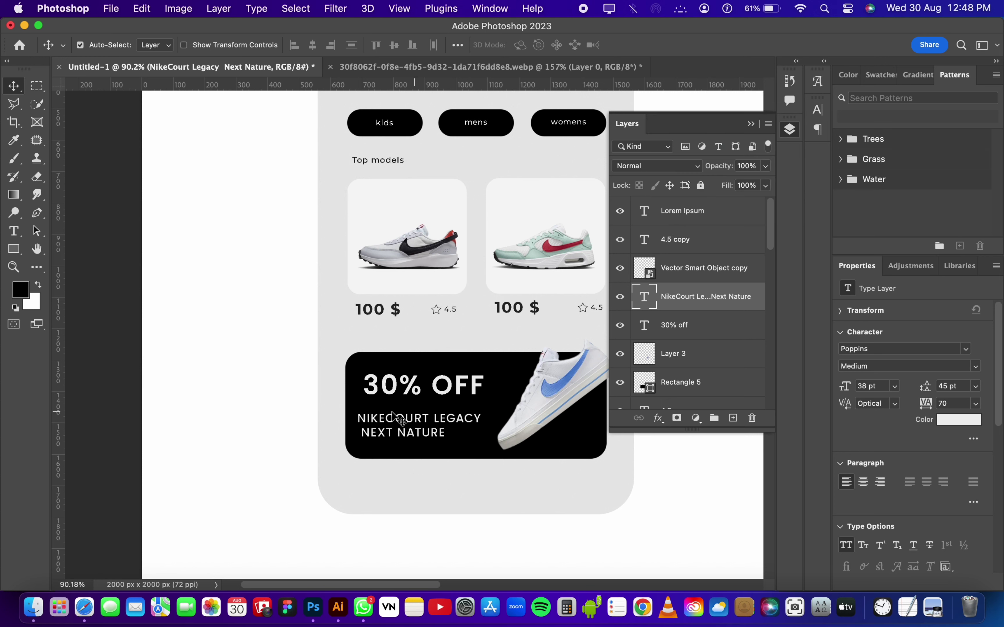
pyautogui.press('t')
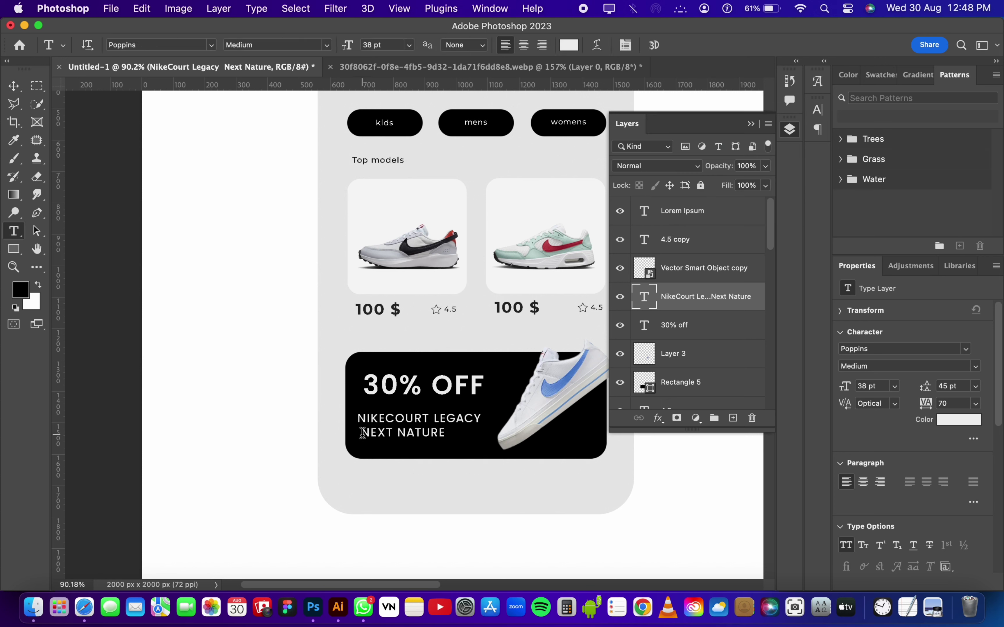
pyautogui.click(363, 433)
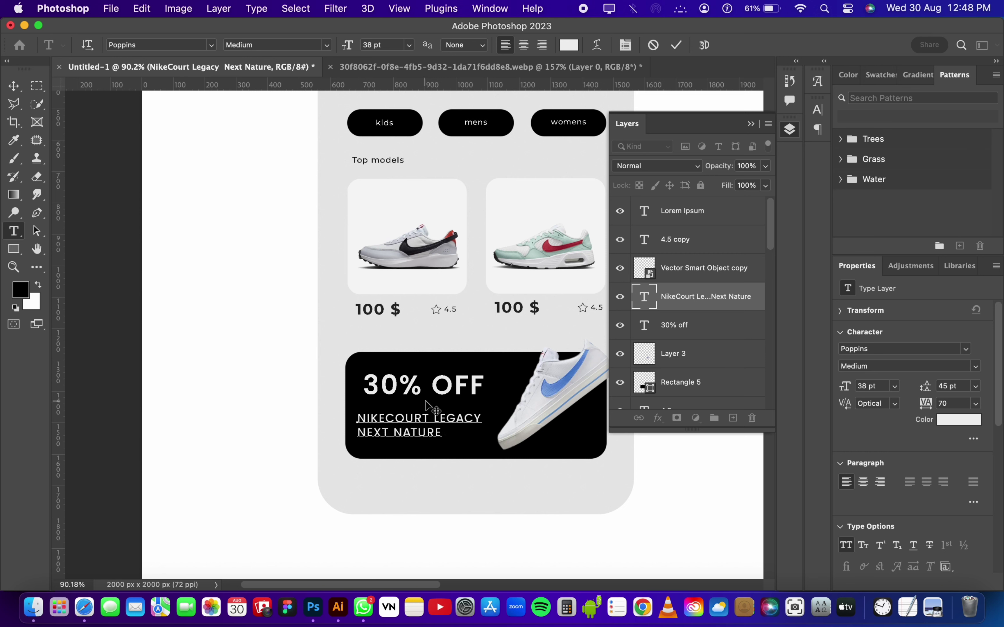
pyautogui.click(676, 45)
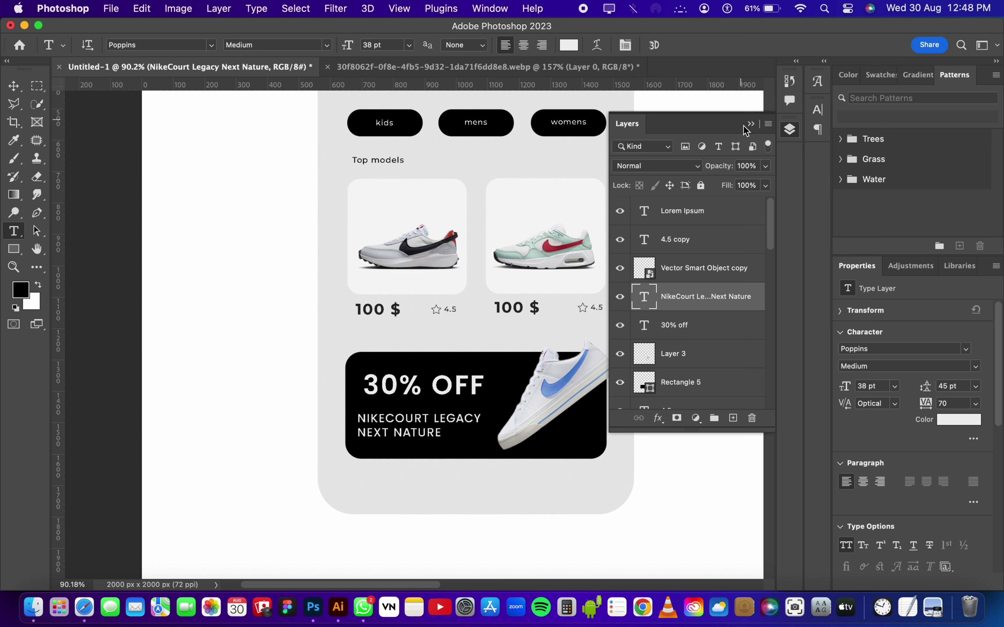
pyautogui.click(750, 124)
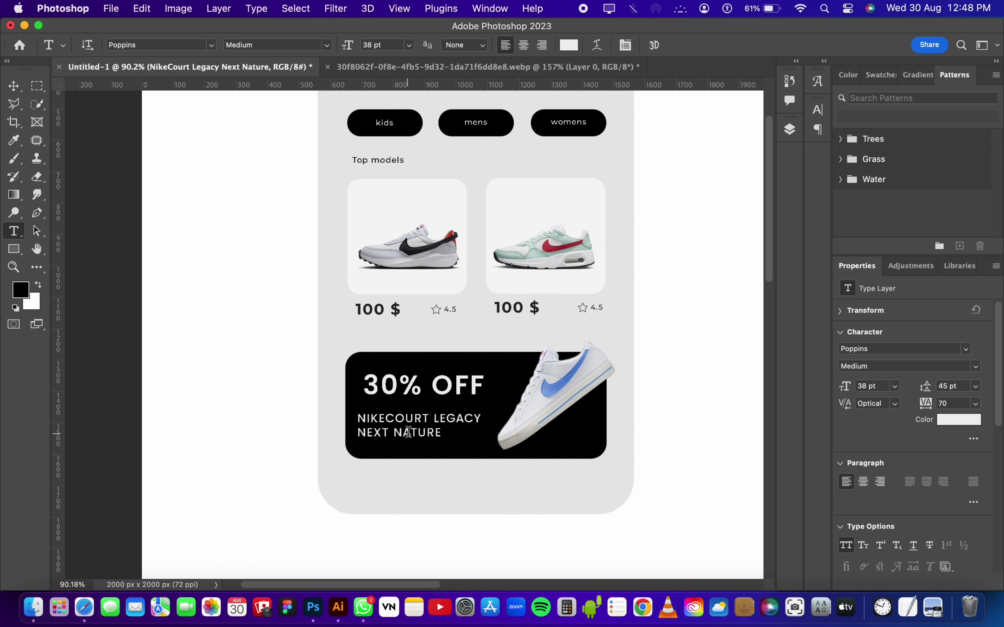
# Step: Nudge the model name on the banner and move the first card's 100 $ price and 4.5 rating back up
pyautogui.press('v')
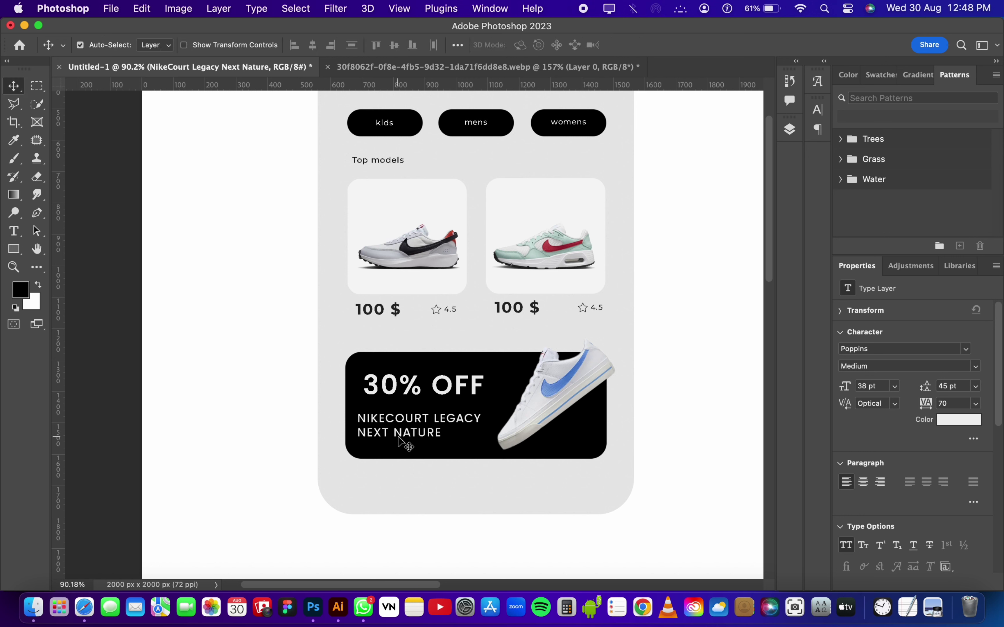
pyautogui.moveTo(405, 434); pyautogui.dragTo(408, 435)
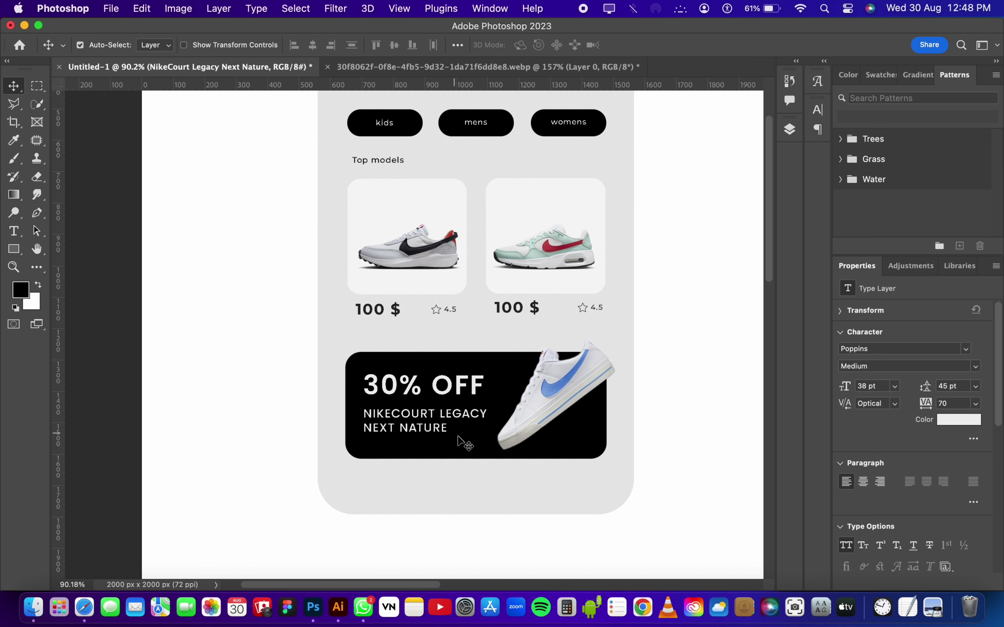
pyautogui.moveTo(489, 307); pyautogui.dragTo(473, 352)
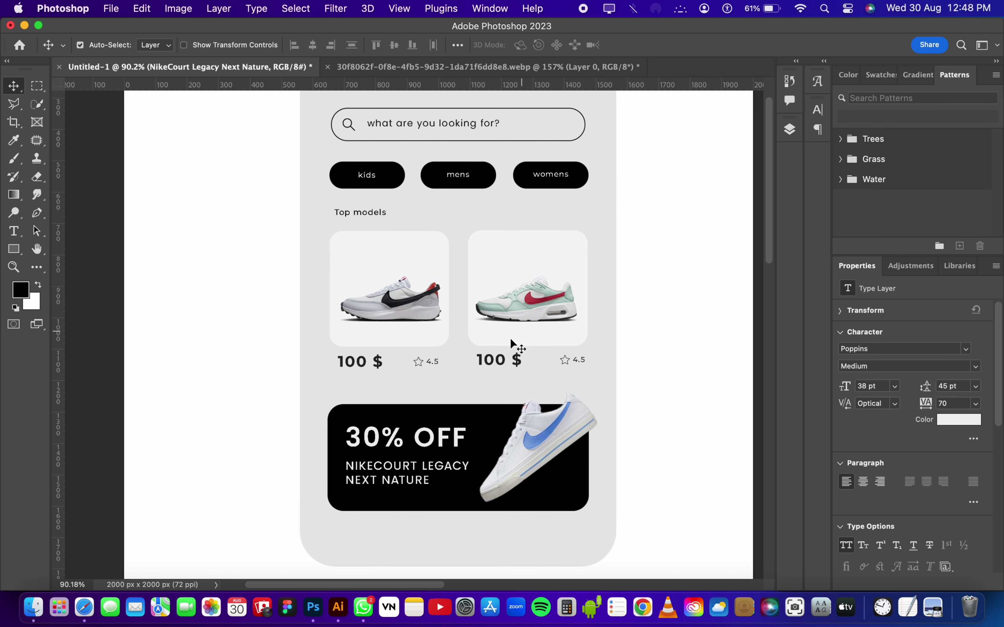
pyautogui.moveTo(334, 351)
pyautogui.mouseDown()
pyautogui.moveTo(448, 379)
pyautogui.moveTo(416, 378)
pyautogui.mouseUp()
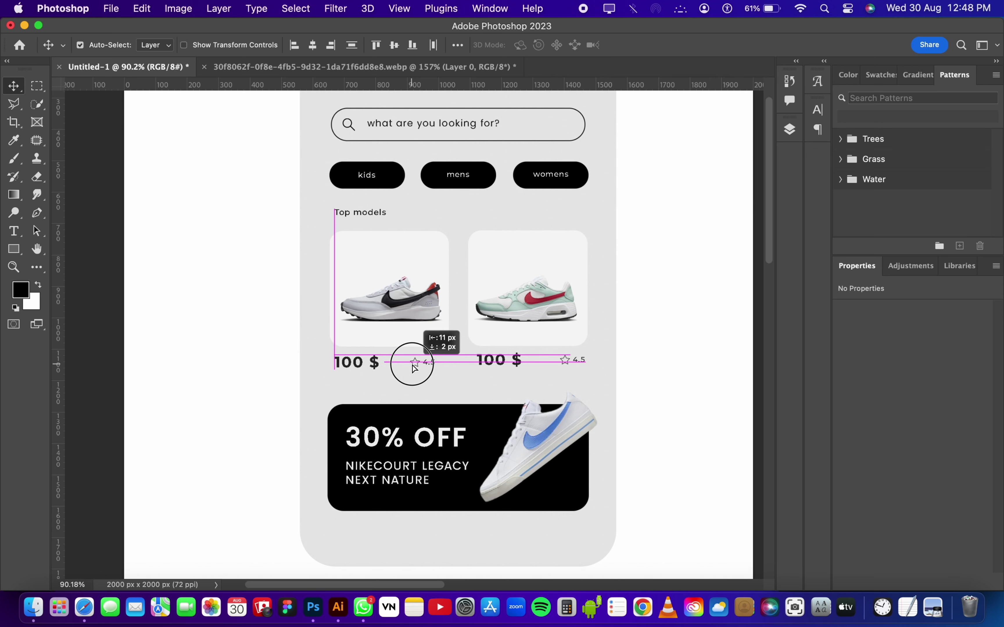
pyautogui.moveTo(416, 378); pyautogui.dragTo(415, 365)
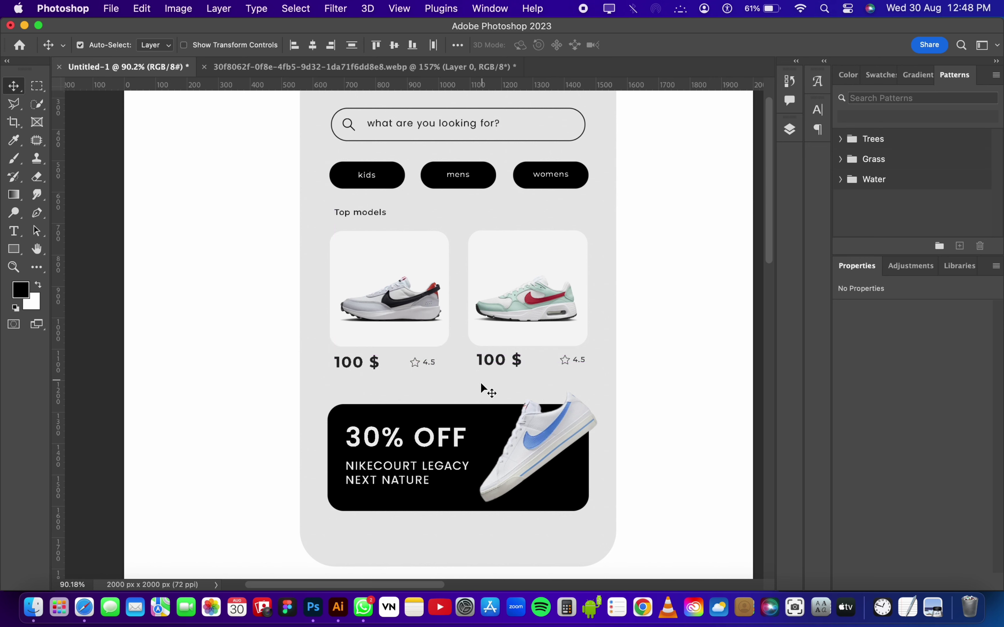
pyautogui.moveTo(319, 394)
pyautogui.mouseDown()
pyautogui.moveTo(579, 507)
pyautogui.moveTo(543, 503)
pyautogui.mouseUp()
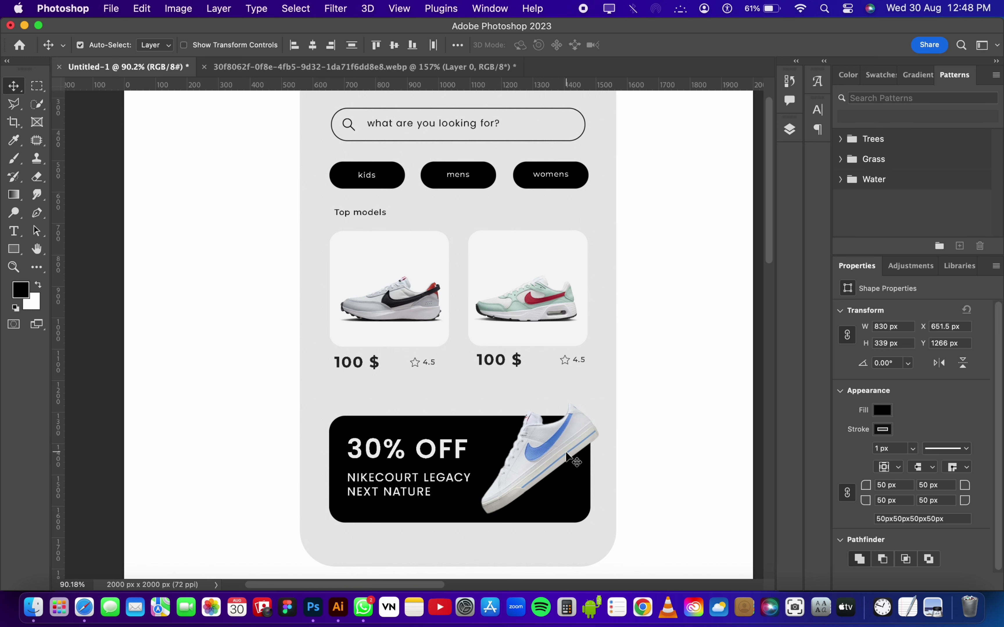
# Step: Add a 'Nike Air Max SC' text layer and move it into the white area beside the phone
pyautogui.moveTo(489, 387); pyautogui.dragTo(516, 362)
pyautogui.press('t')
pyautogui.click(185, 231)
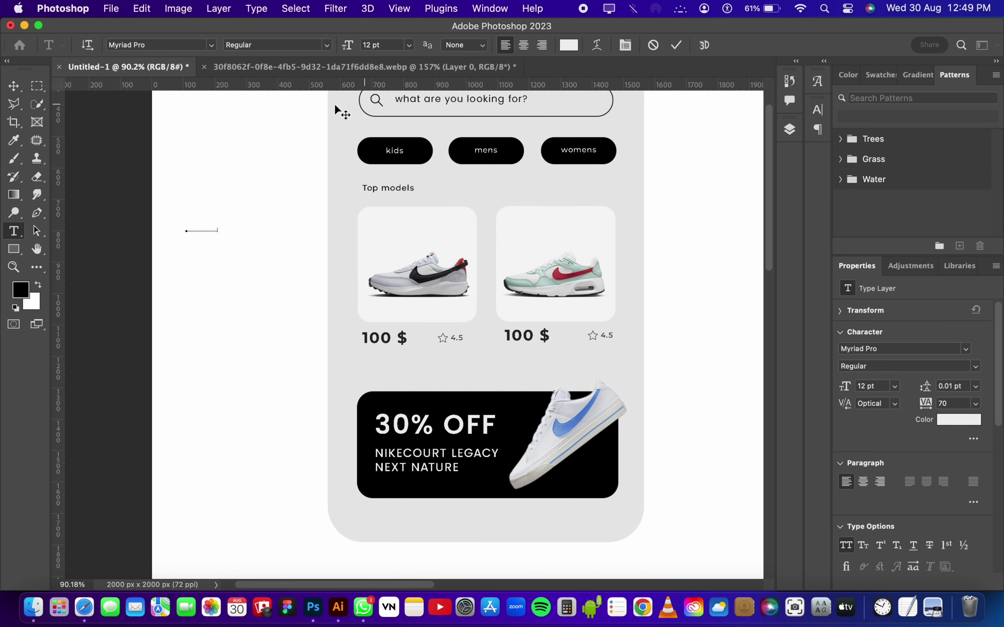
pyautogui.click(676, 44)
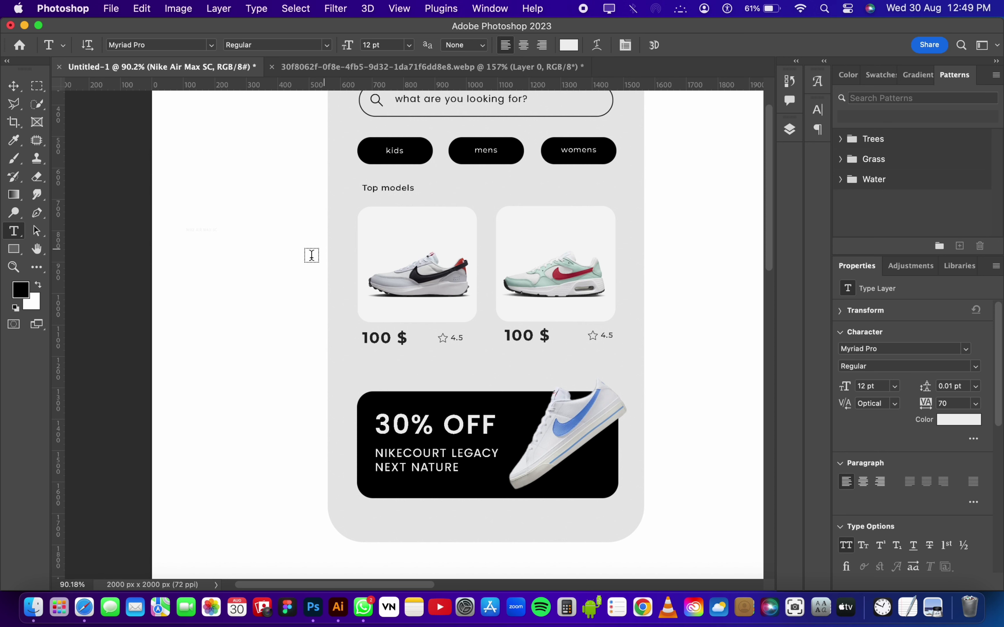
pyautogui.press('v')
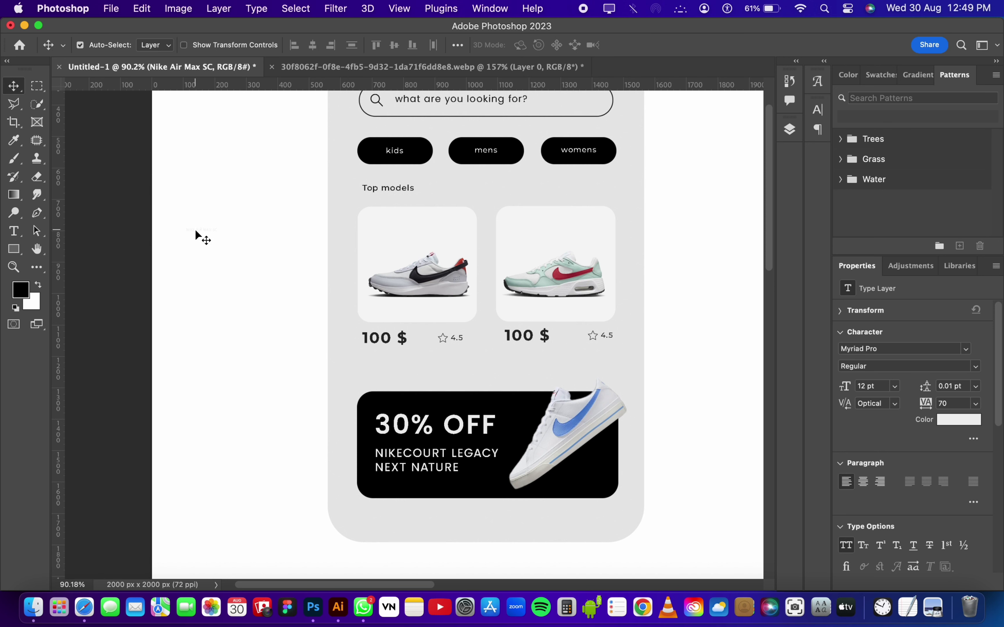
pyautogui.moveTo(197, 237); pyautogui.dragTo(379, 369)
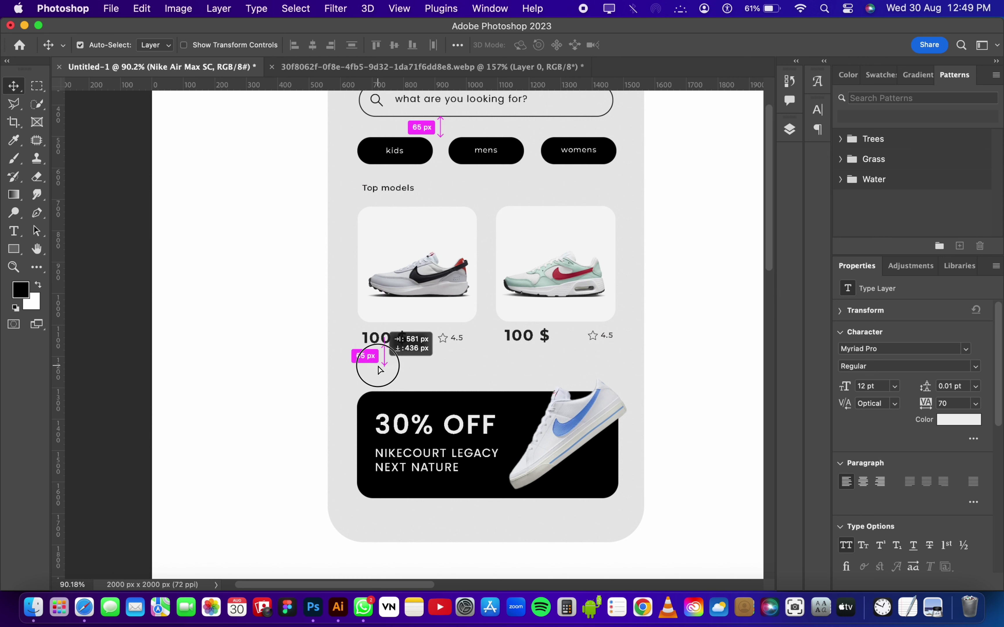
pyautogui.moveTo(379, 369); pyautogui.dragTo(251, 295)
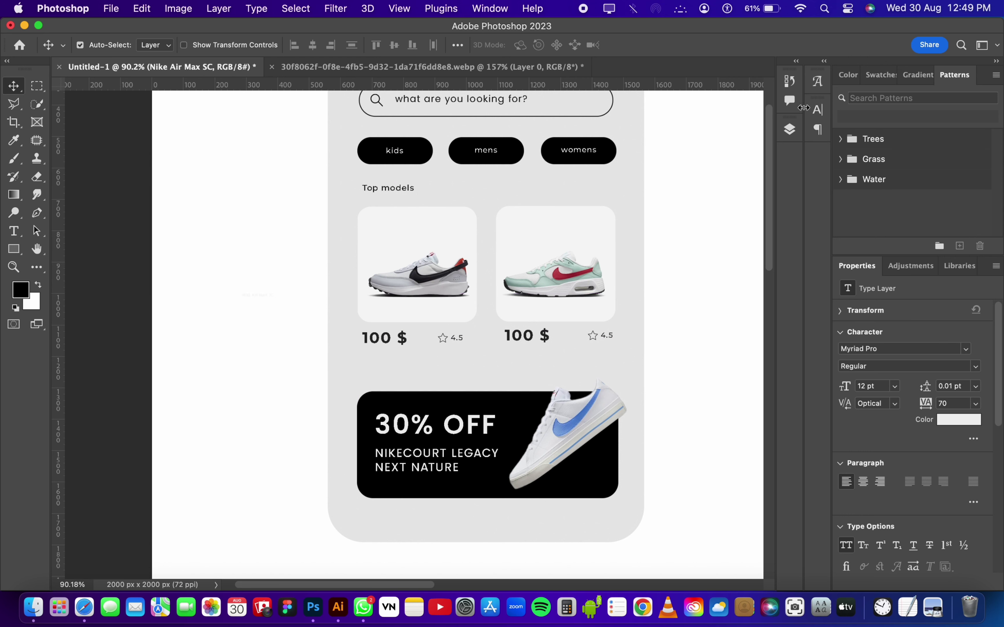
# Step: Set the name to Montserrat in dark #262626 sampled from the 100 $ price
pyautogui.click(816, 111)
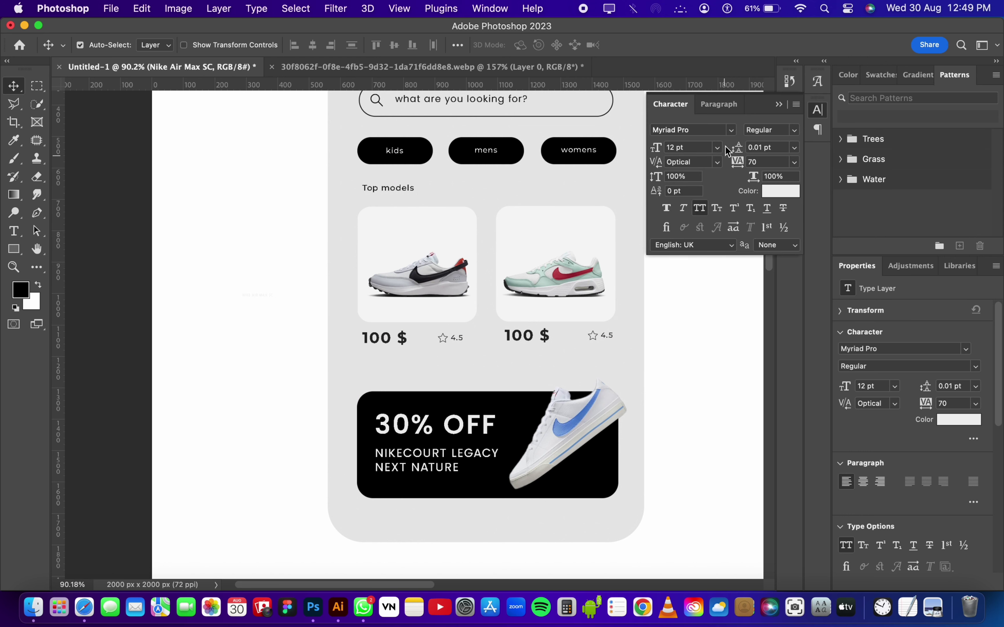
pyautogui.click(731, 130)
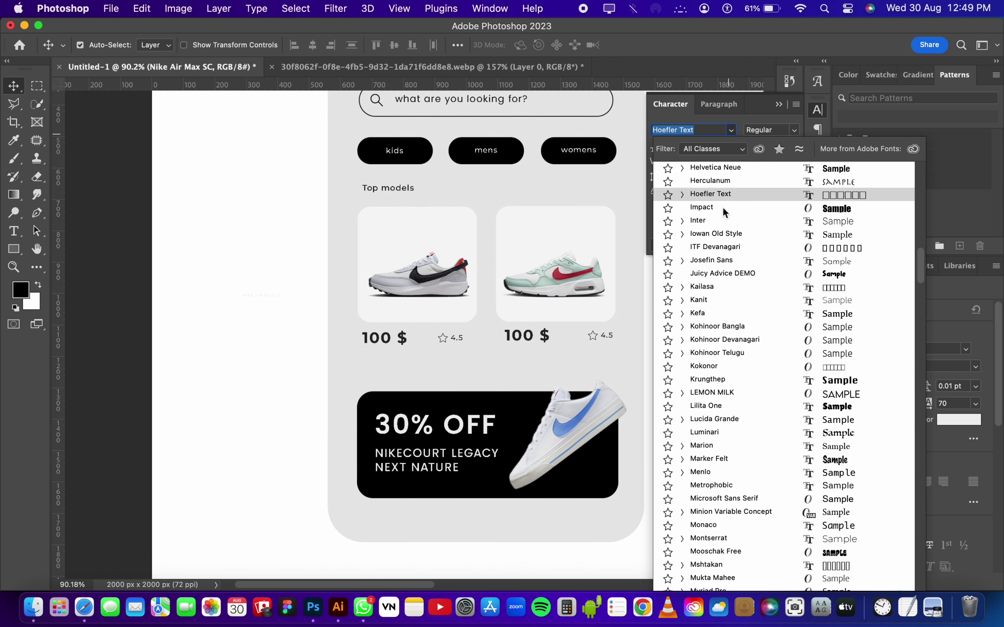
pyautogui.scroll(10, 722, 194)
pyautogui.scroll(5, 722, 178)
pyautogui.scroll(5, 722, 173)
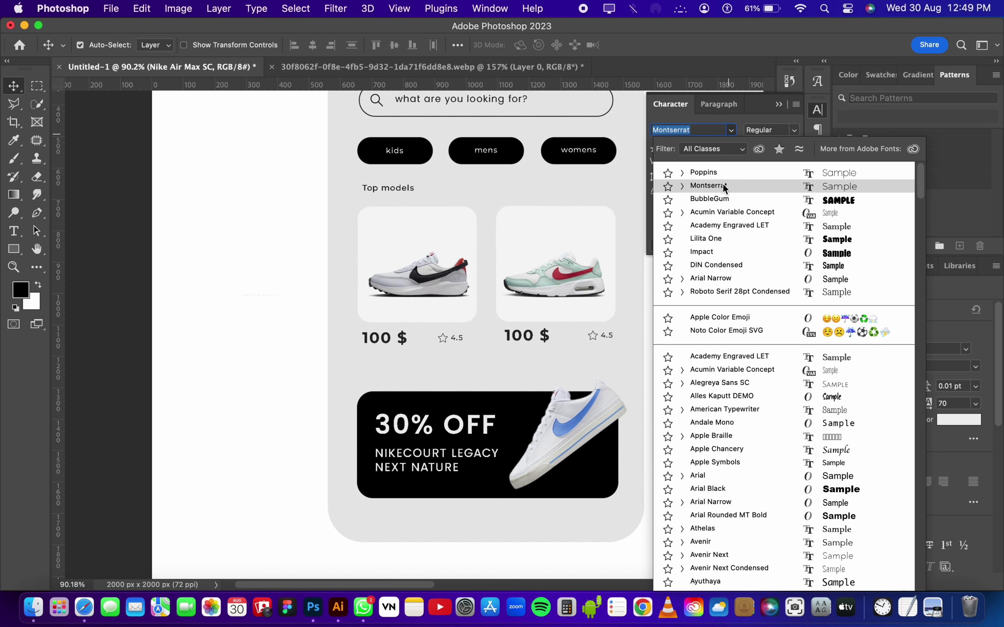
pyautogui.click(724, 185)
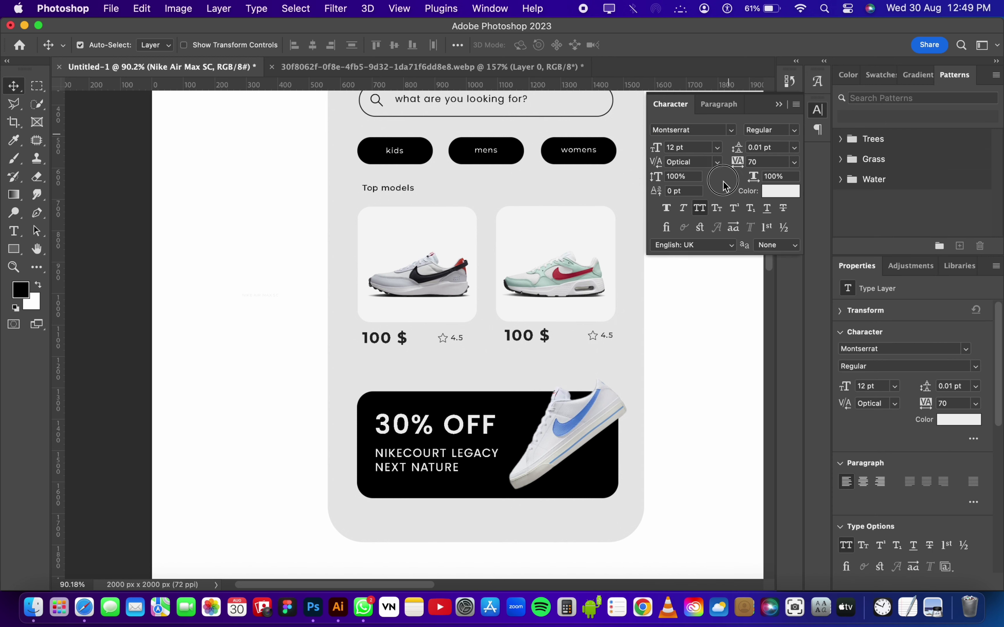
pyautogui.click(768, 194)
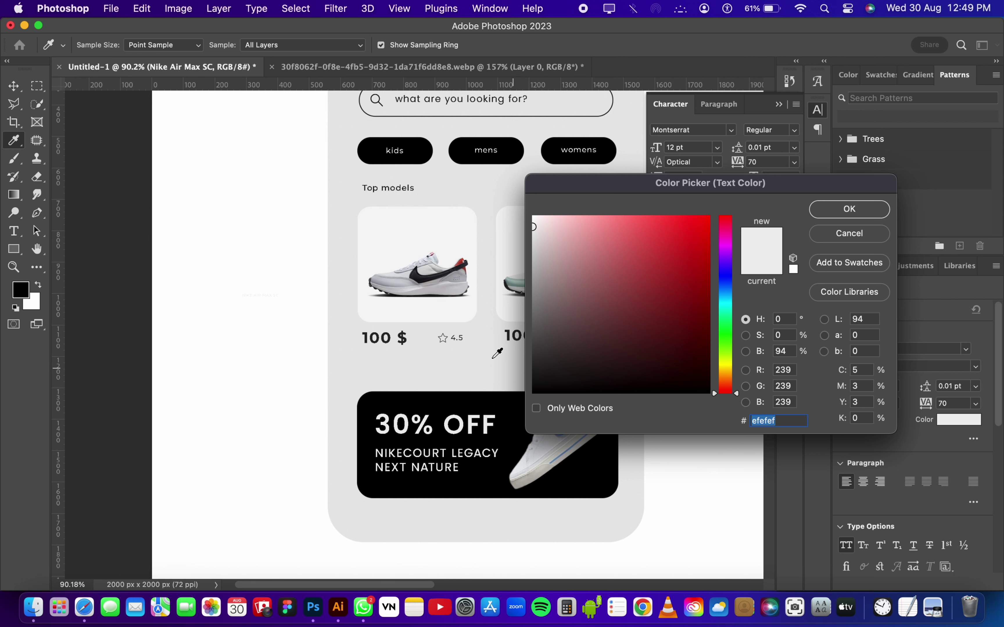
pyautogui.click(510, 340)
pyautogui.click(512, 332)
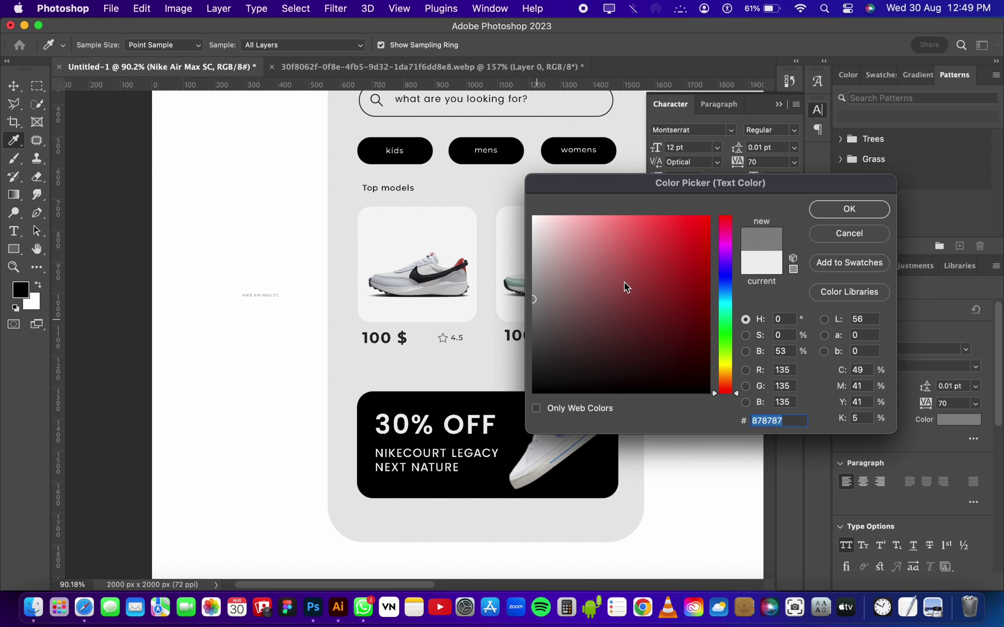
pyautogui.click(389, 339)
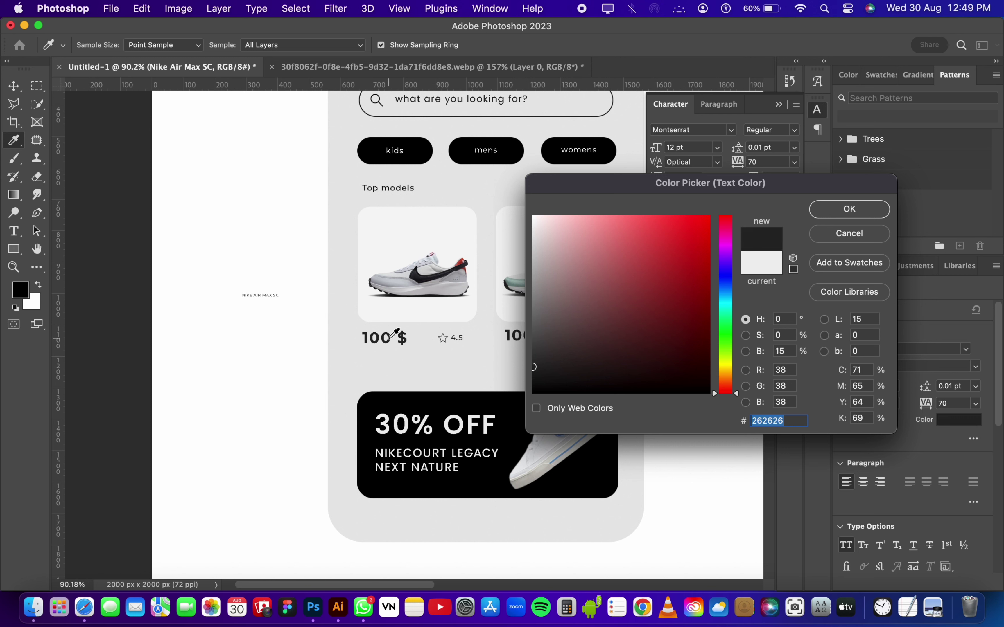
pyautogui.click(816, 212)
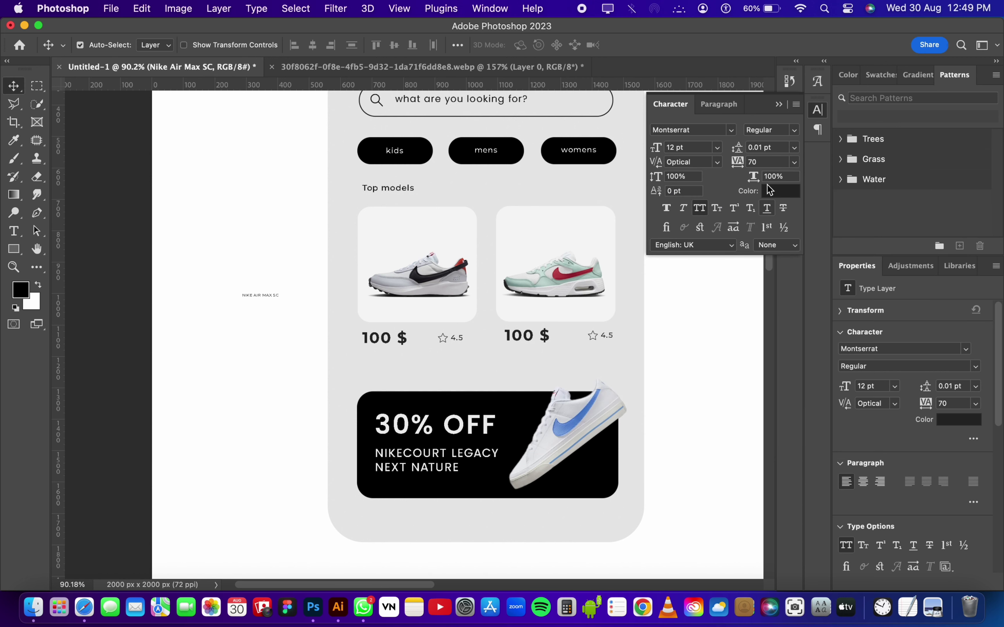
# Step: Make the name 36 pt SemiBold without All Caps and place it under the second card's price
pyautogui.press('Return')
pyautogui.click(716, 150)
pyautogui.click(693, 344)
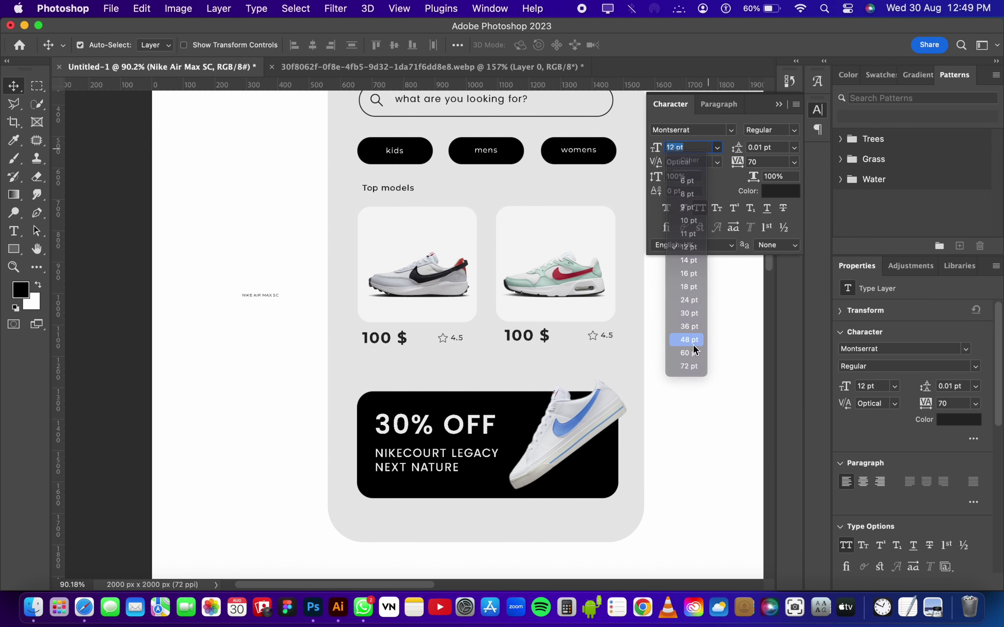
pyautogui.click(718, 147)
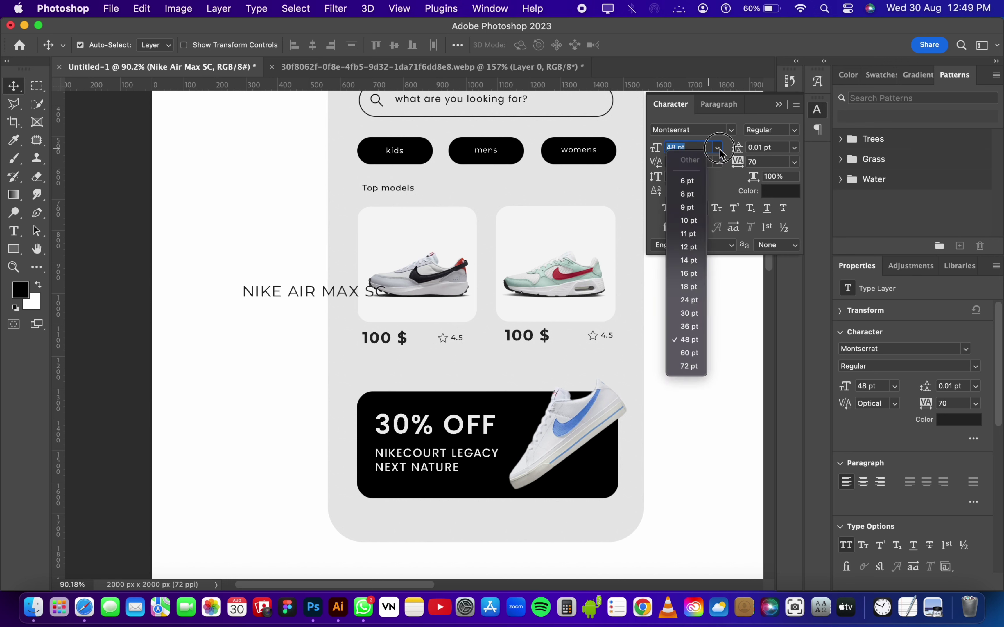
pyautogui.click(697, 327)
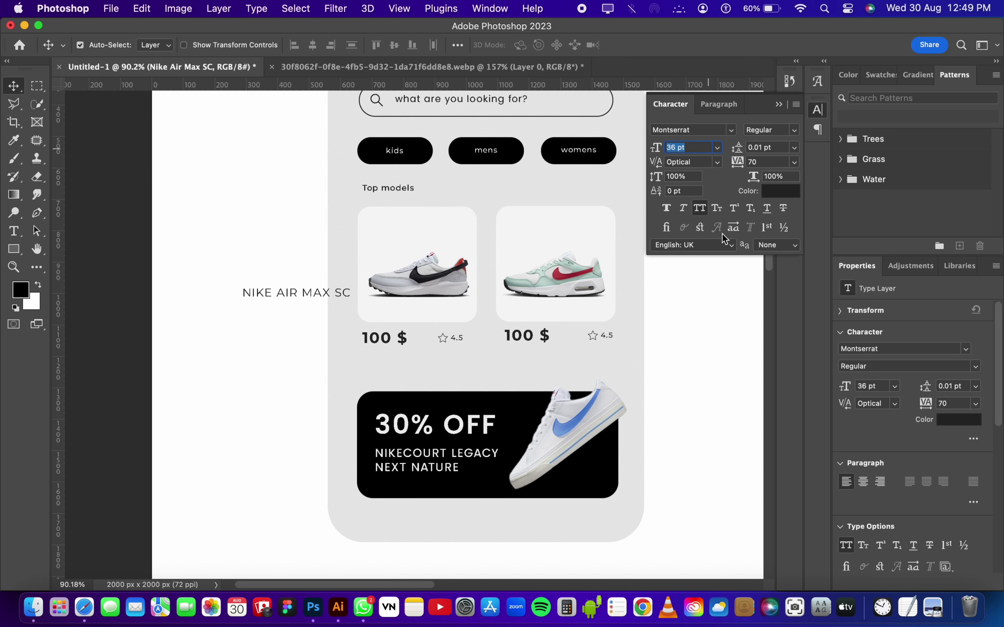
pyautogui.click(701, 209)
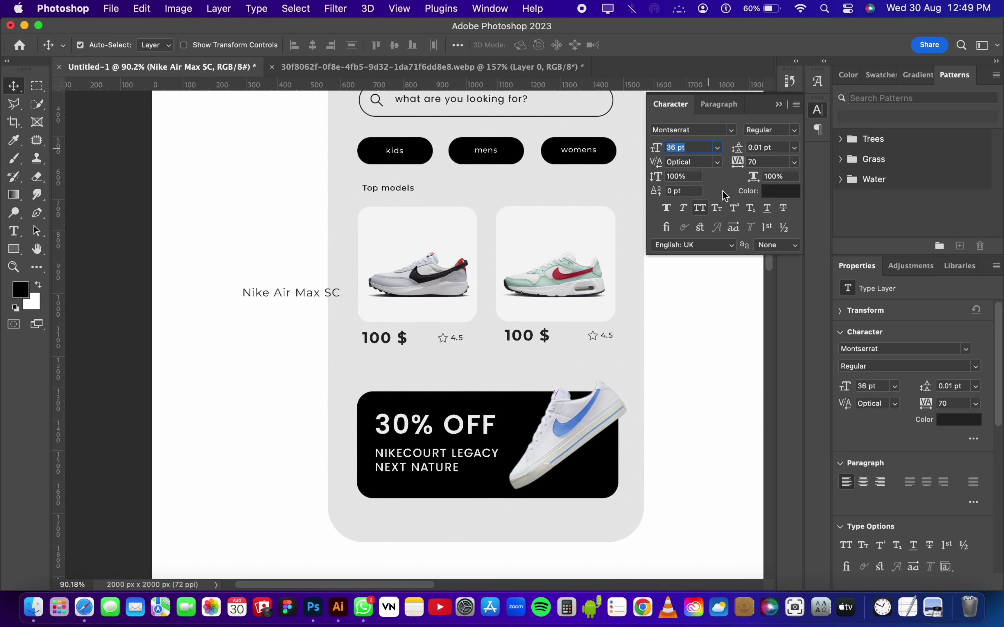
pyautogui.click(779, 130)
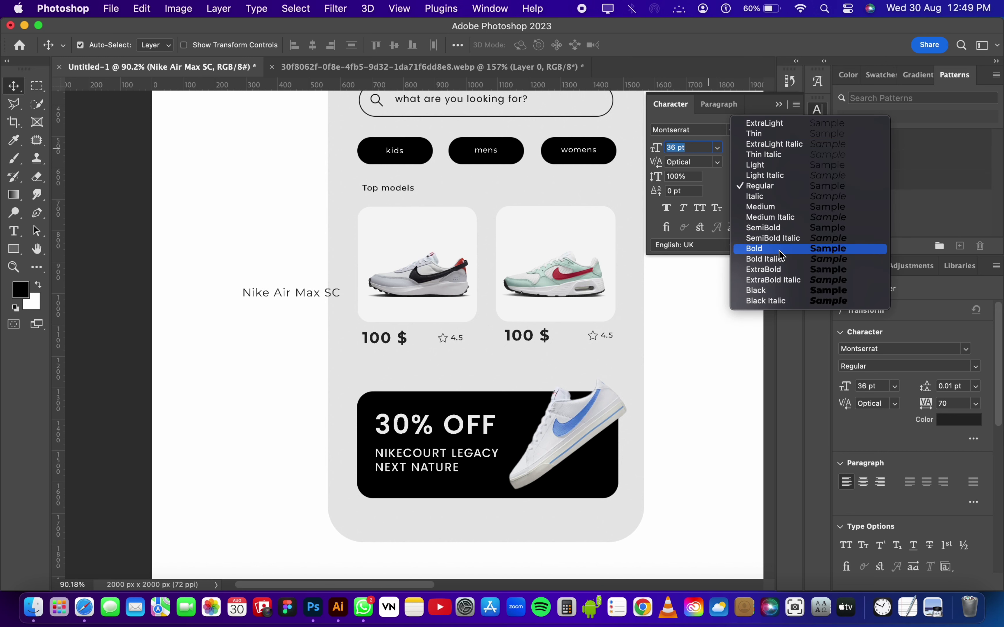
pyautogui.click(771, 228)
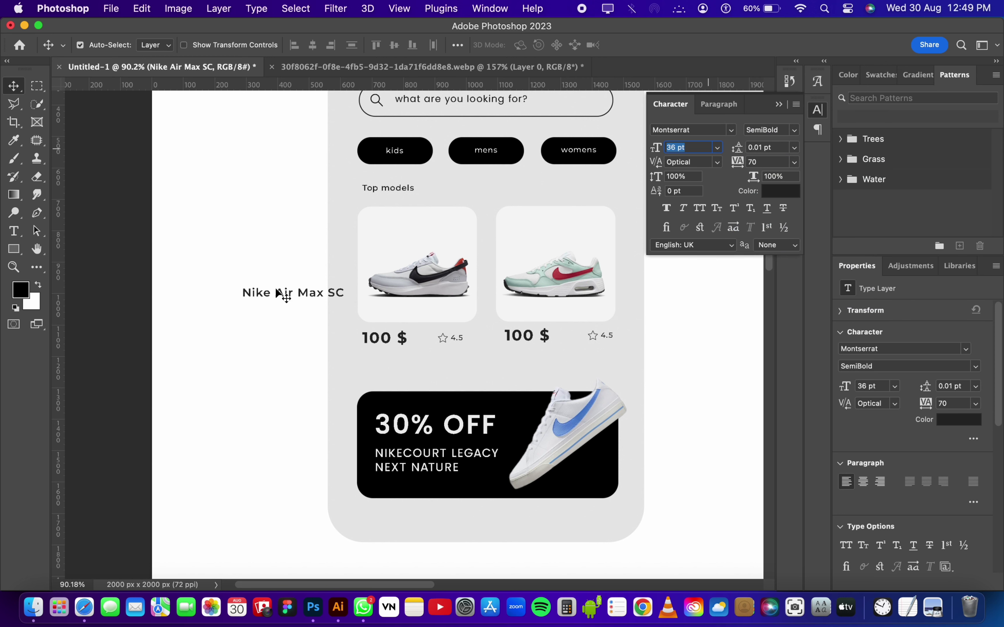
pyautogui.moveTo(299, 293); pyautogui.dragTo(530, 329)
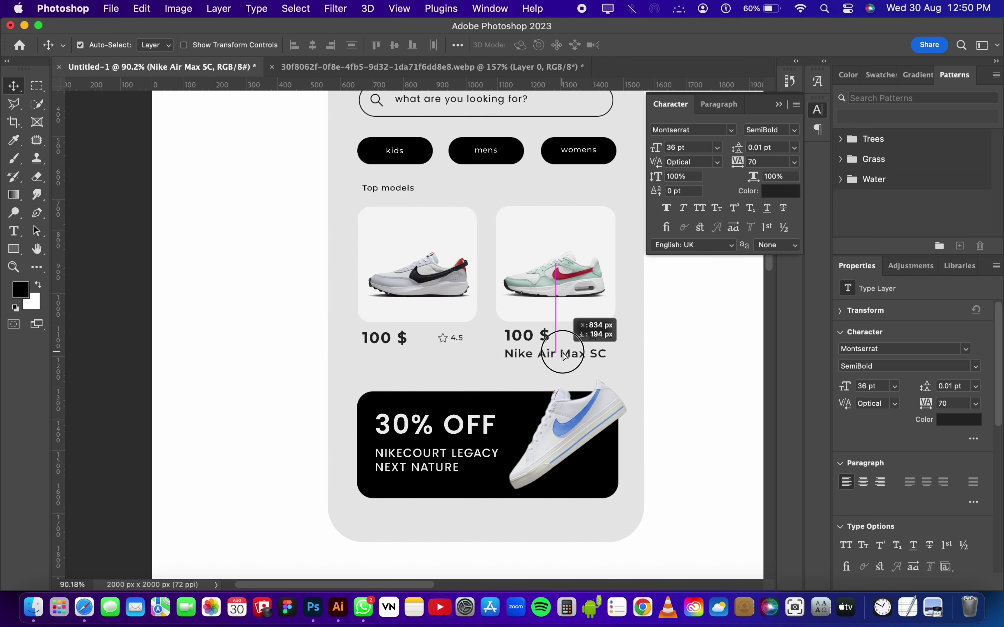
pyautogui.moveTo(530, 329); pyautogui.dragTo(597, 357)
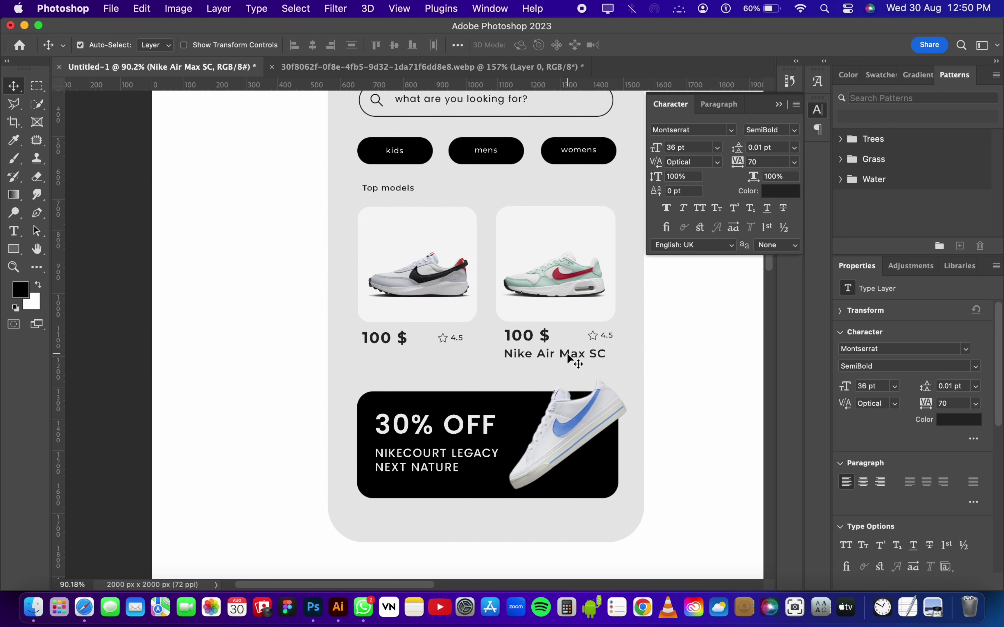
# Step: Paste a 'Nike Waffle Debut' label and place it just under the first card's price
pyautogui.press('t')
pyautogui.click(192, 276)
pyautogui.press('super+v')
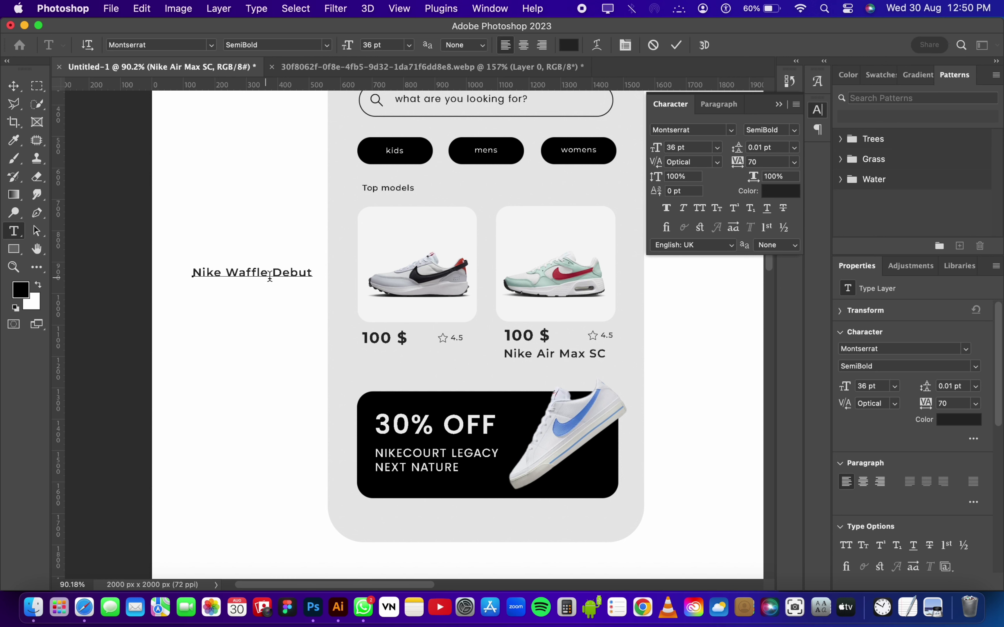
pyautogui.click(676, 45)
pyautogui.press('v')
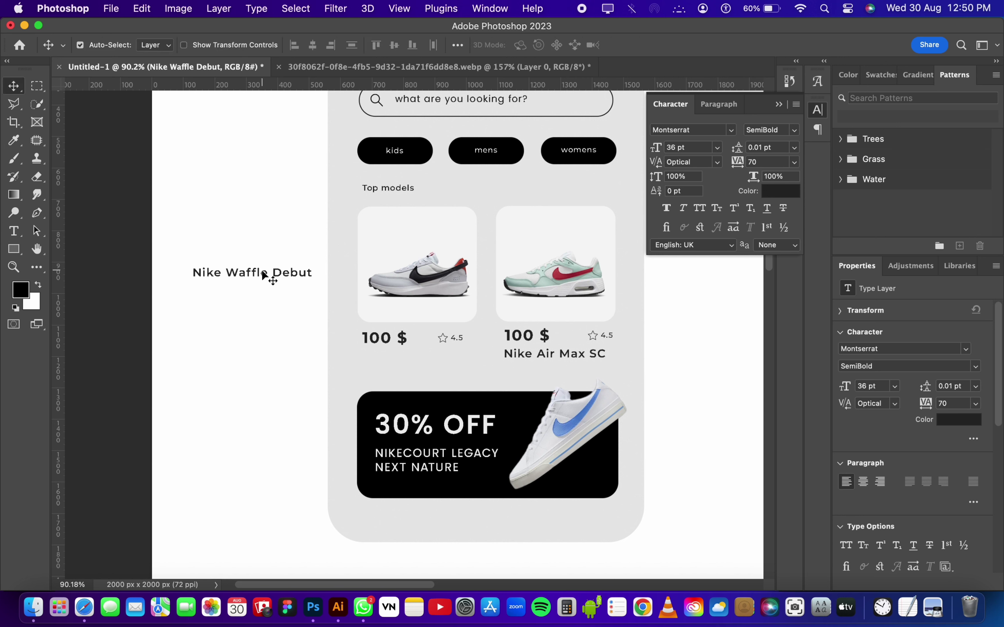
pyautogui.moveTo(263, 275); pyautogui.dragTo(430, 353)
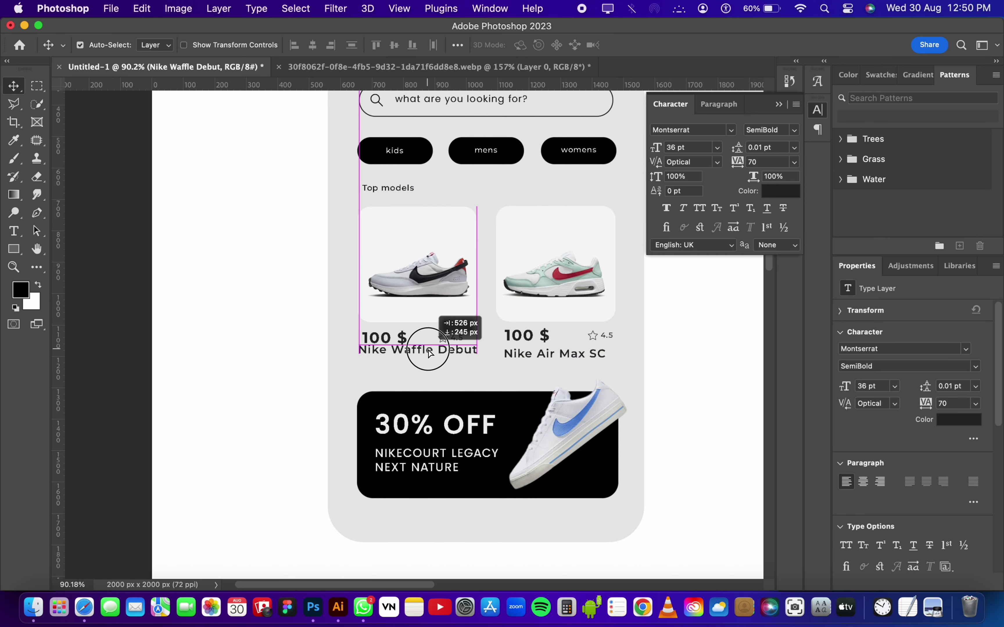
pyautogui.moveTo(429, 352); pyautogui.dragTo(430, 357)
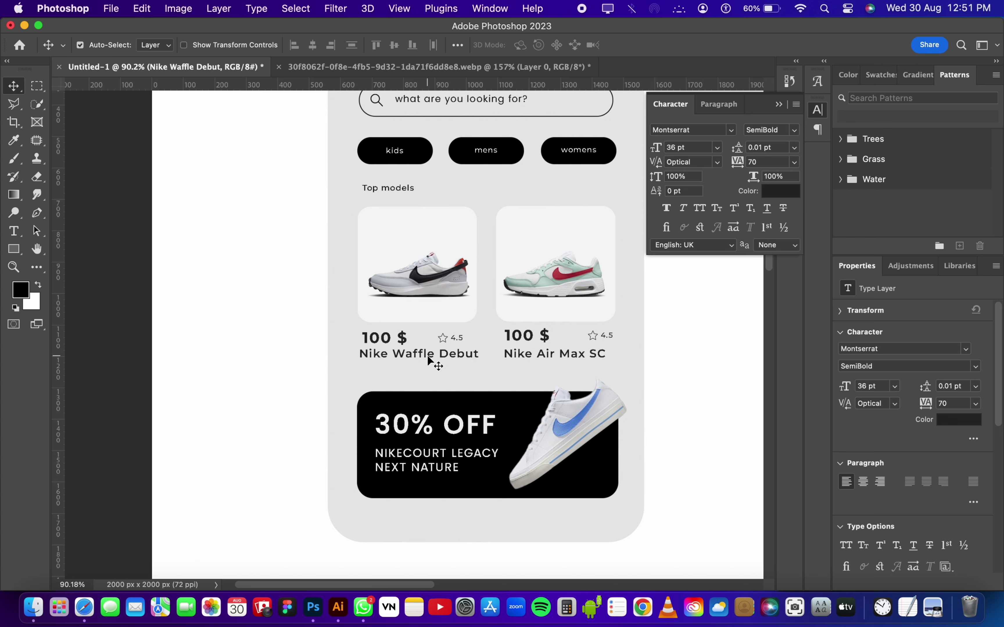
pyautogui.press('Right')
pyautogui.press('Right')
pyautogui.press('Right')
pyautogui.press('Right')
pyautogui.press('Right')
pyautogui.press('Right')
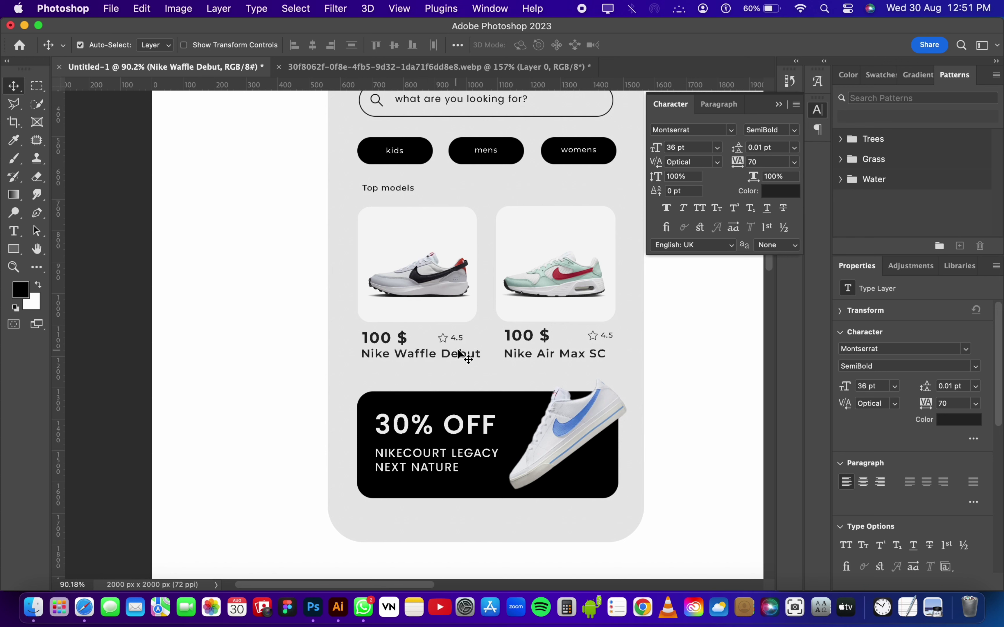
pyautogui.scroll(-2, 463, 332)
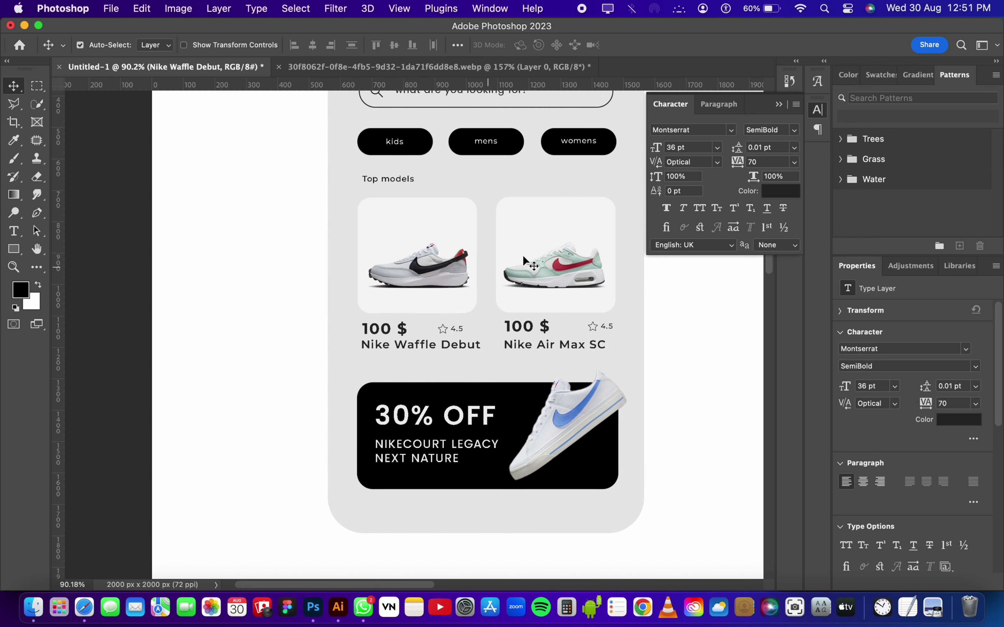
pyautogui.click(779, 109)
# Step: Select both product names and reduce their size from 36 pt to 30 pt
pyautogui.scroll(3, 637, 180)
pyautogui.scroll(-1, 637, 180)
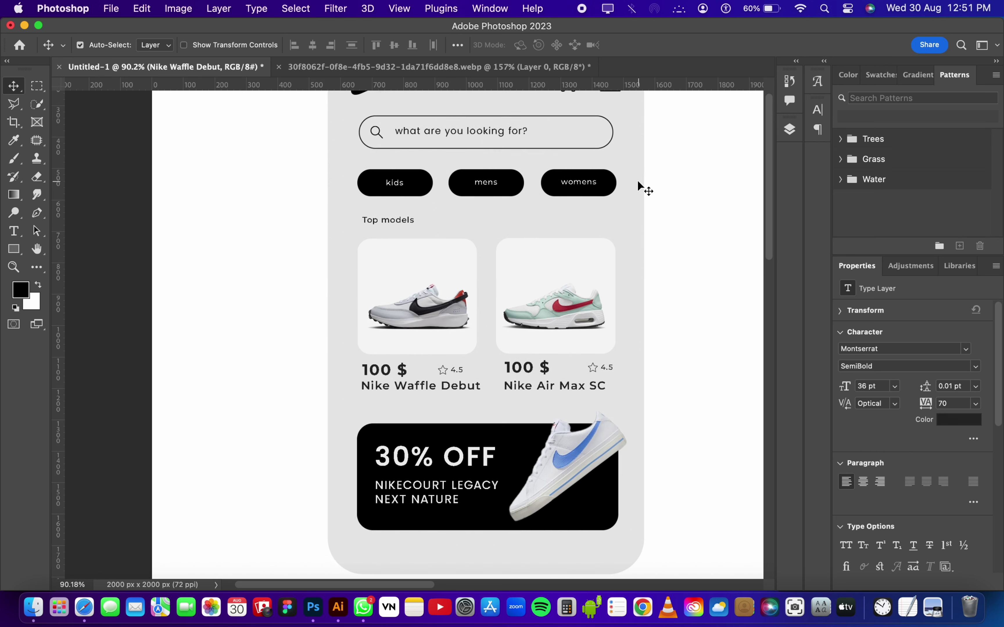
pyautogui.scroll(-2, 637, 180)
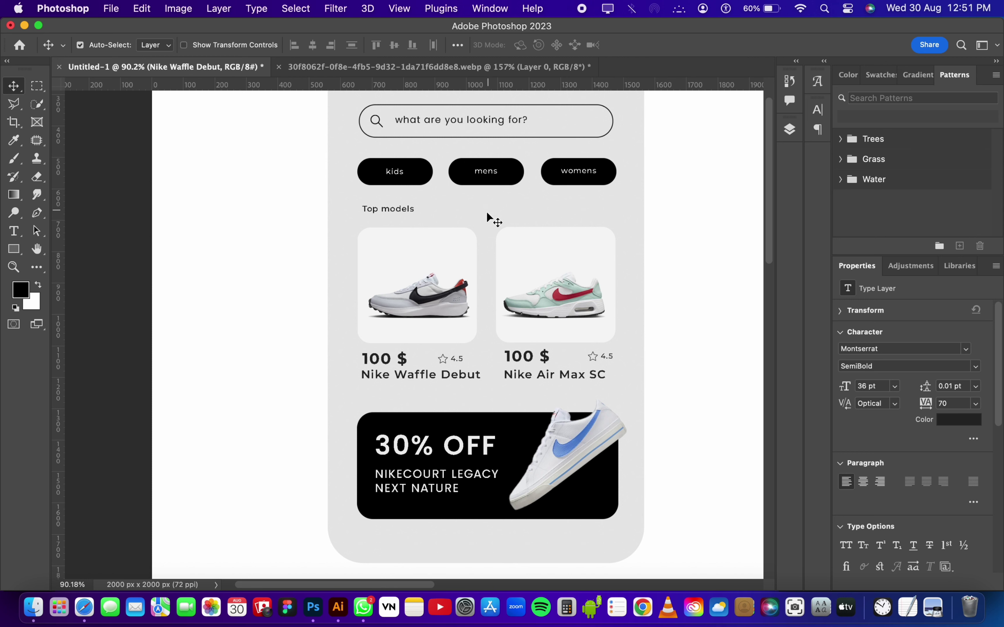
pyautogui.scroll(2, 514, 229)
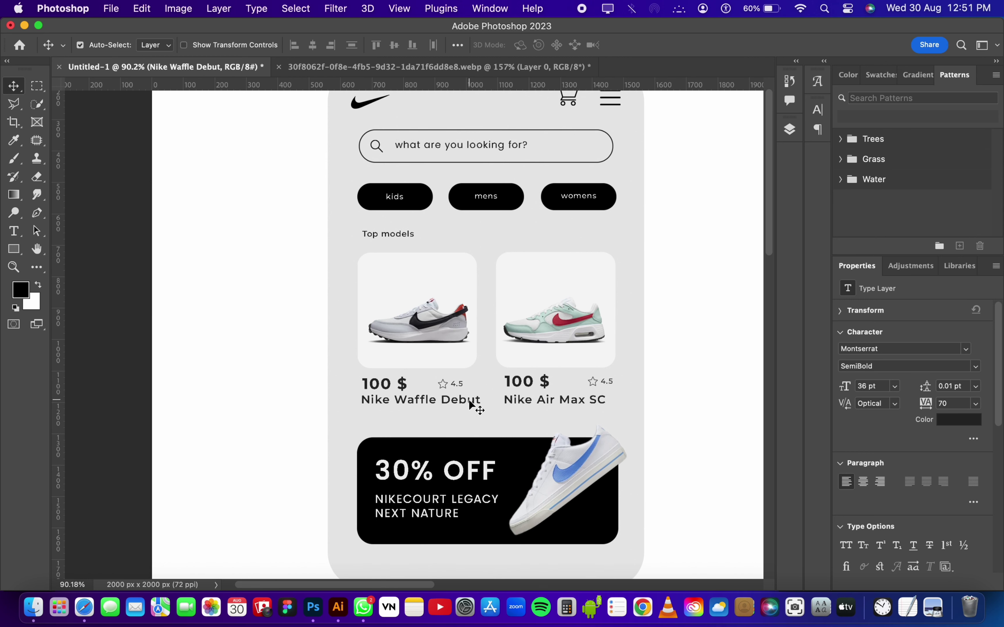
pyautogui.keyDown('shift'); pyautogui.click(511, 405); pyautogui.keyUp('shift')
pyautogui.click(790, 129)
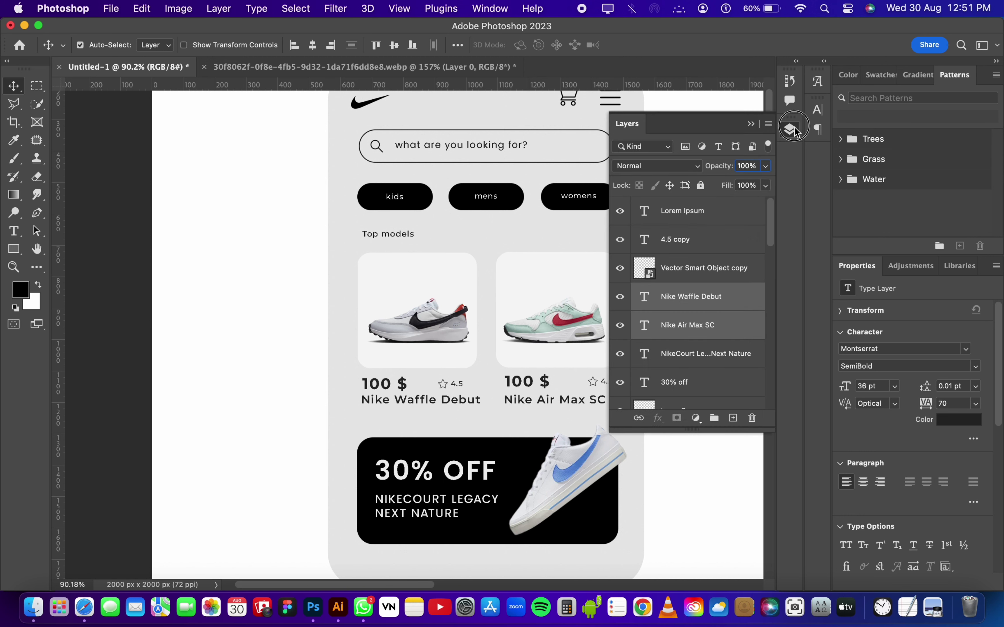
pyautogui.click(817, 110)
pyautogui.click(716, 150)
pyautogui.click(700, 325)
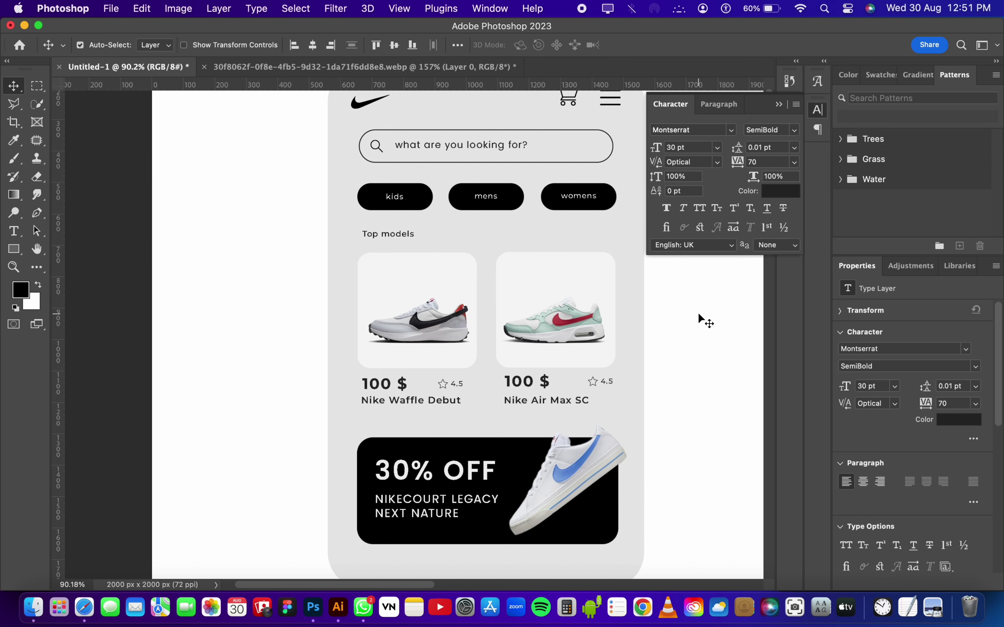
pyautogui.click(780, 105)
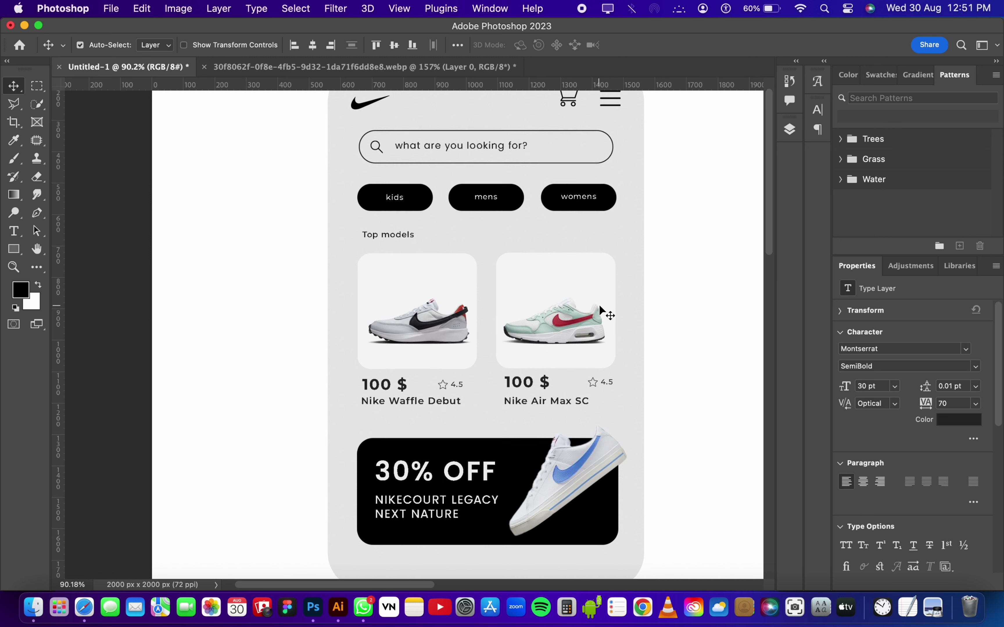
pyautogui.scroll(1, 589, 307)
pyautogui.scroll(-1, 579, 312)
pyautogui.scroll(-1, 588, 308)
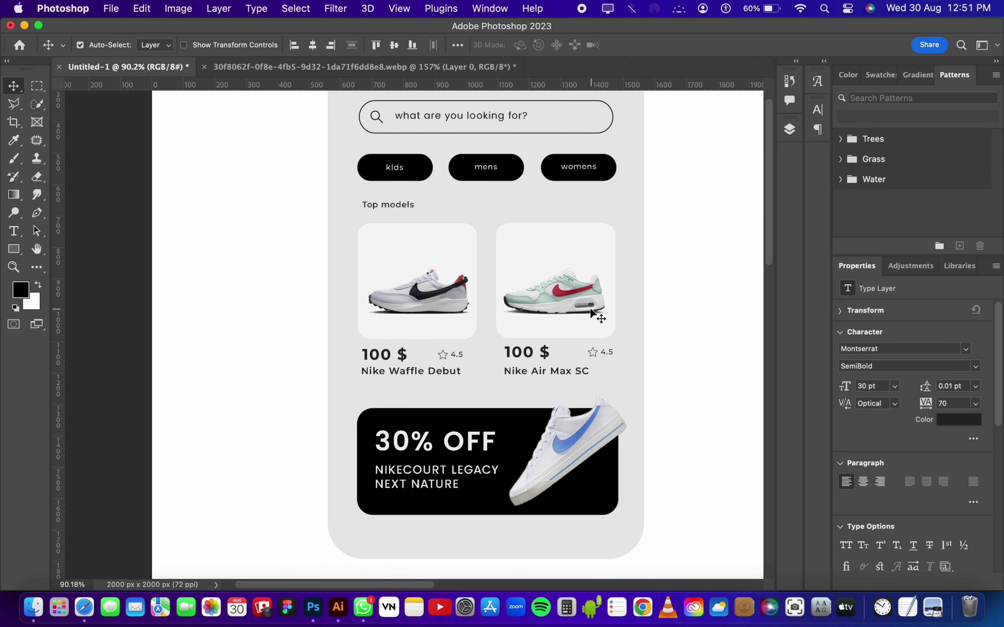
pyautogui.scroll(-1, 589, 308)
pyautogui.scroll(-4, 589, 307)
pyautogui.scroll(-2, 593, 313)
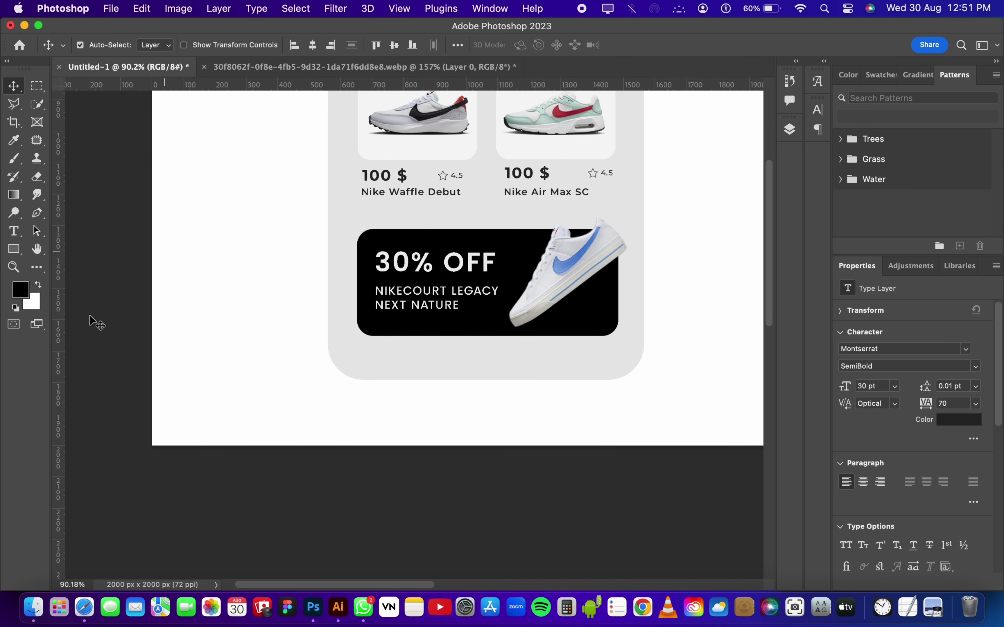
# Step: Draw a rounded rectangle bar below the 30% OFF banner
pyautogui.click(13, 250)
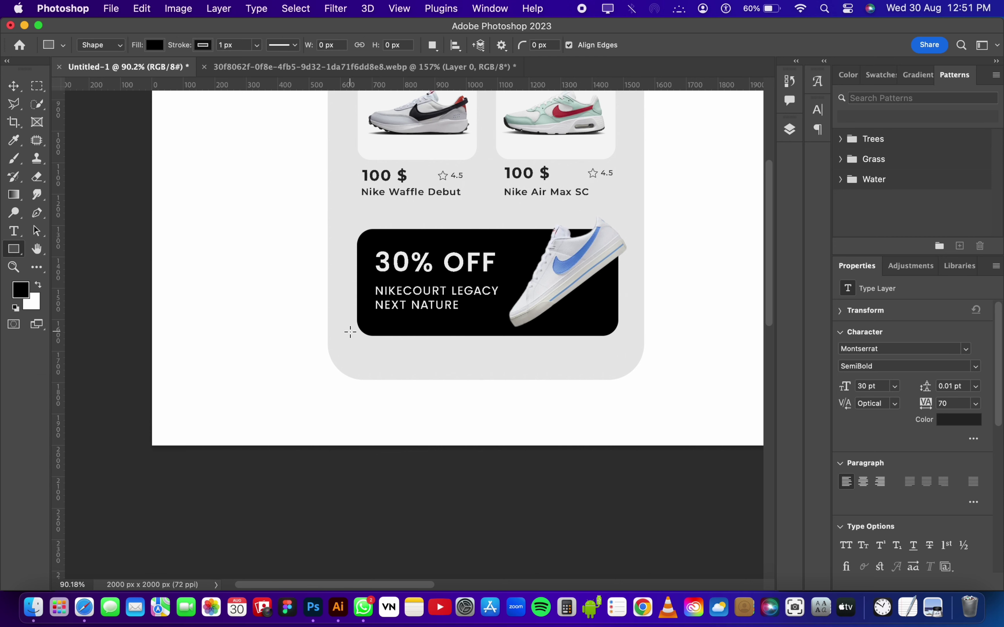
pyautogui.moveTo(345, 329); pyautogui.dragTo(627, 372)
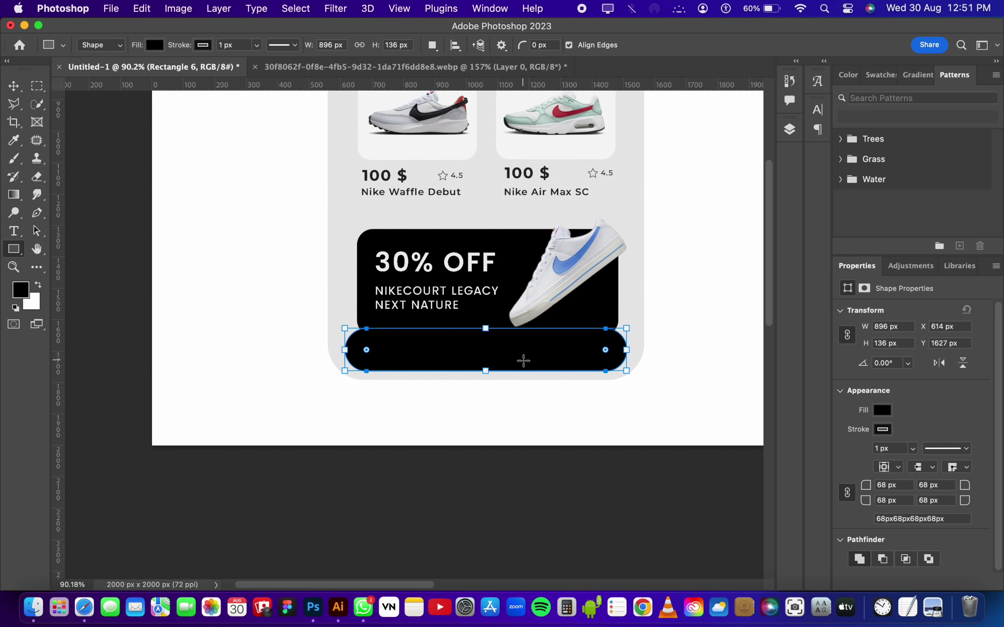
pyautogui.press('v')
pyautogui.moveTo(483, 358); pyautogui.dragTo(484, 357)
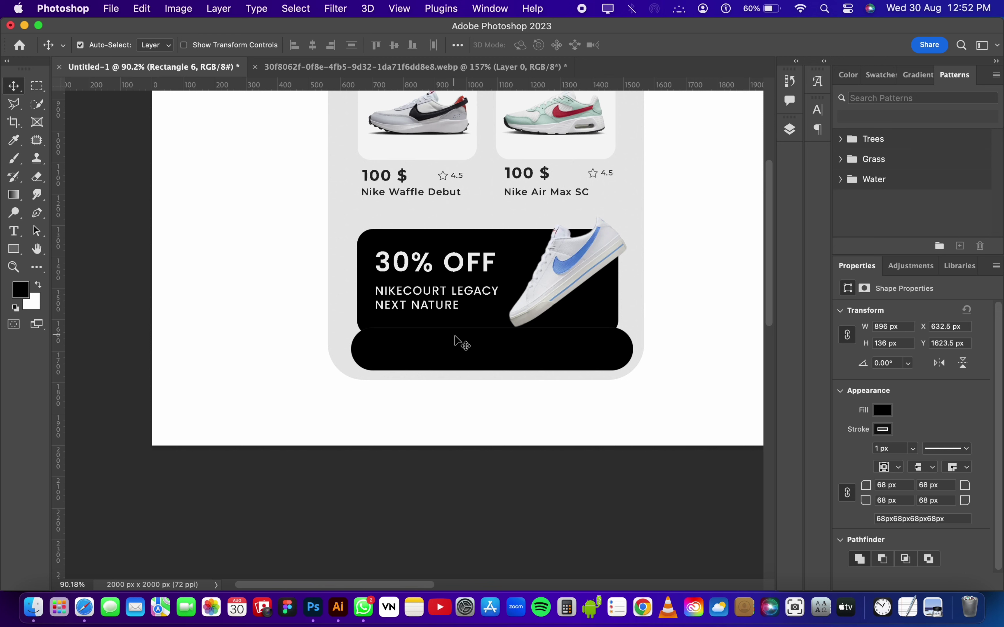
# Step: Give the bar a light grey fill and a 2.51 px dark outline
pyautogui.click(885, 420)
pyautogui.click(824, 411)
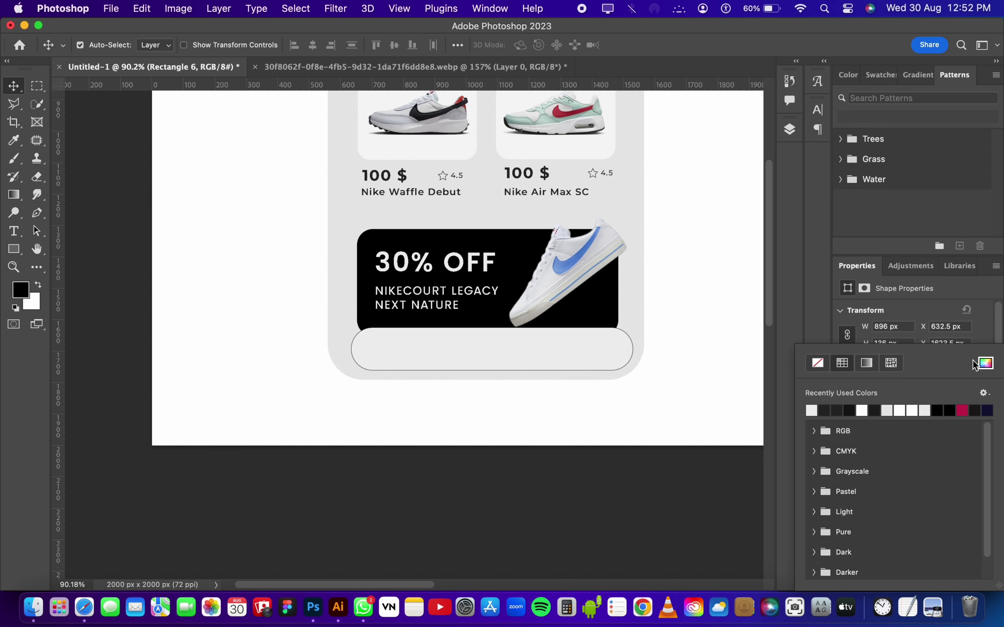
pyautogui.click(817, 268)
pyautogui.click(914, 449)
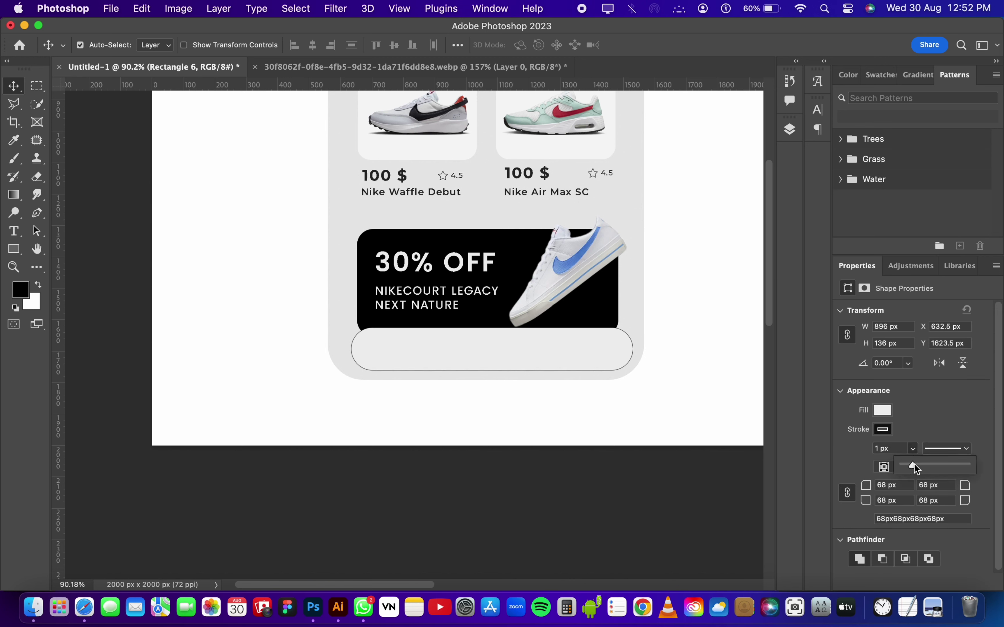
pyautogui.moveTo(914, 465); pyautogui.dragTo(919, 466)
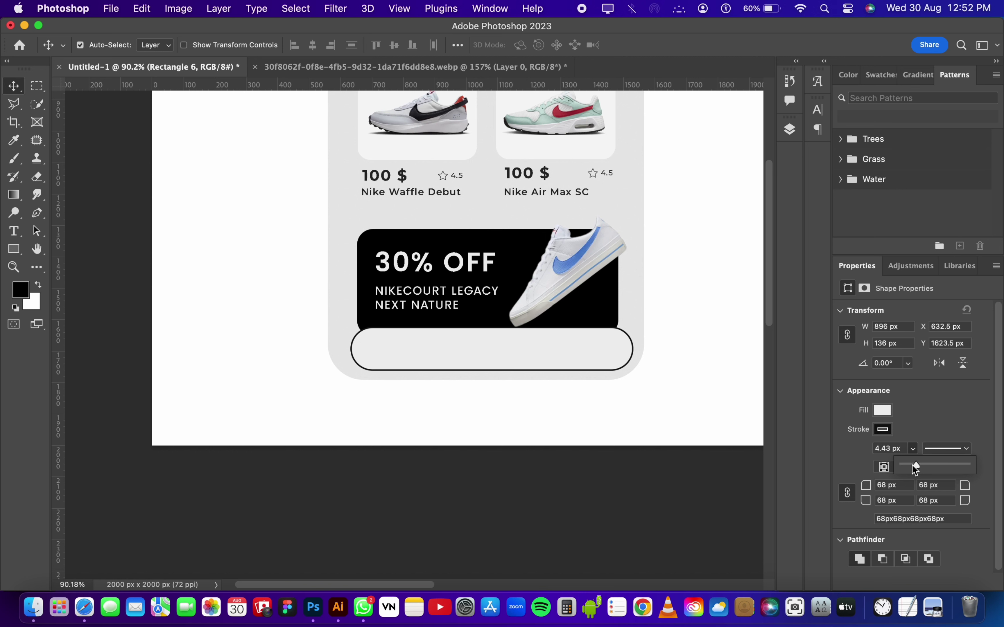
pyautogui.moveTo(914, 467); pyautogui.dragTo(914, 465)
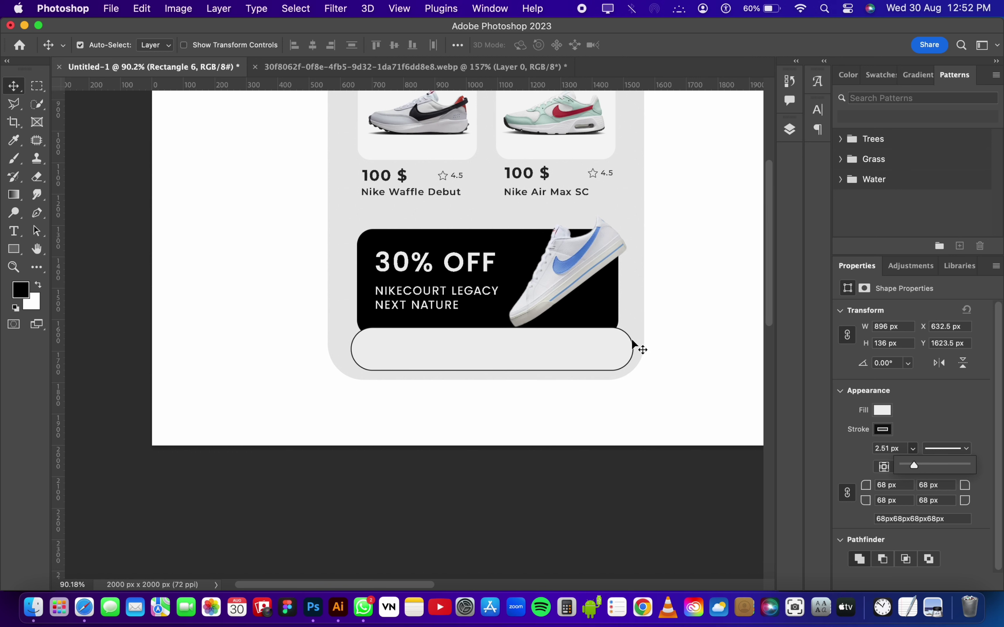
# Step: Centre the bar, shorten it with Free Transform, and move it down toward the mockup bottom
pyautogui.moveTo(627, 341)
pyautogui.mouseDown()
pyautogui.moveTo(626, 355)
pyautogui.moveTo(621, 342)
pyautogui.mouseUp()
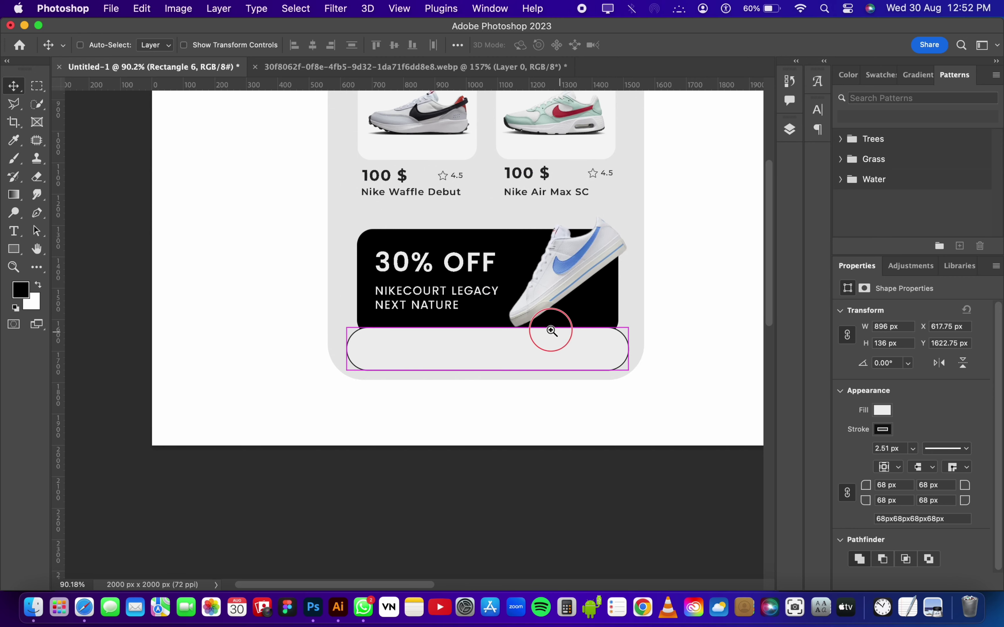
pyautogui.scroll(-3, 551, 330)
pyautogui.scroll(2, 551, 326)
pyautogui.scroll(2, 551, 321)
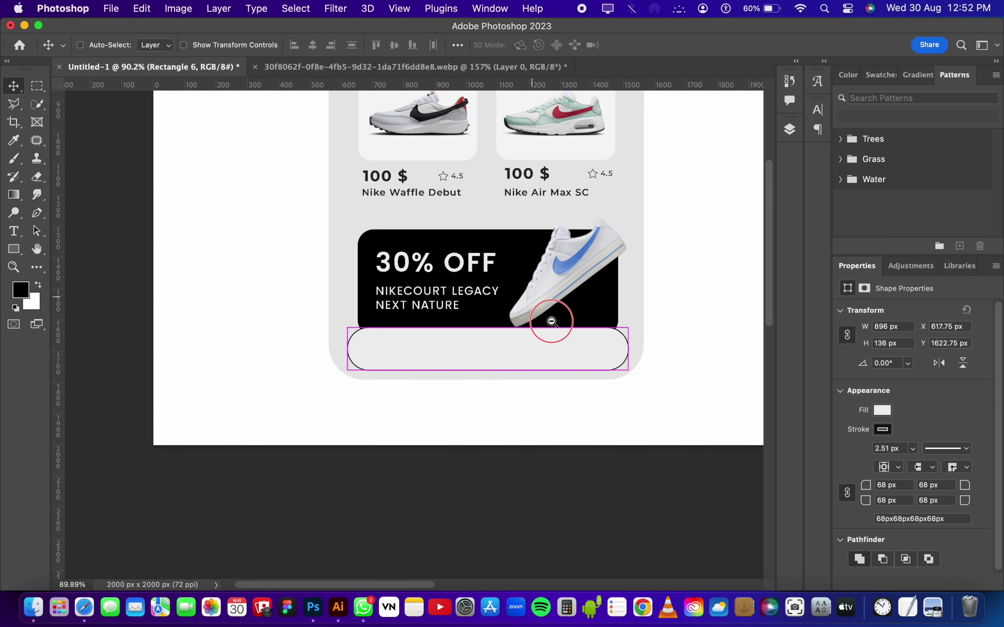
pyautogui.scroll(2, 551, 321)
pyautogui.scroll(1, 551, 321)
pyautogui.scroll(1, 553, 328)
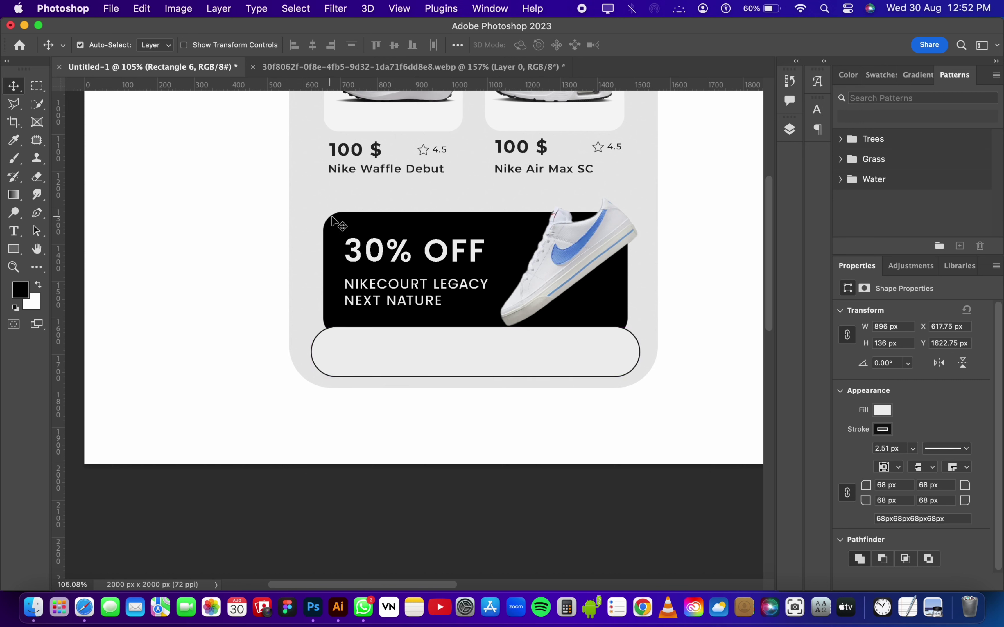
pyautogui.press('super+t')
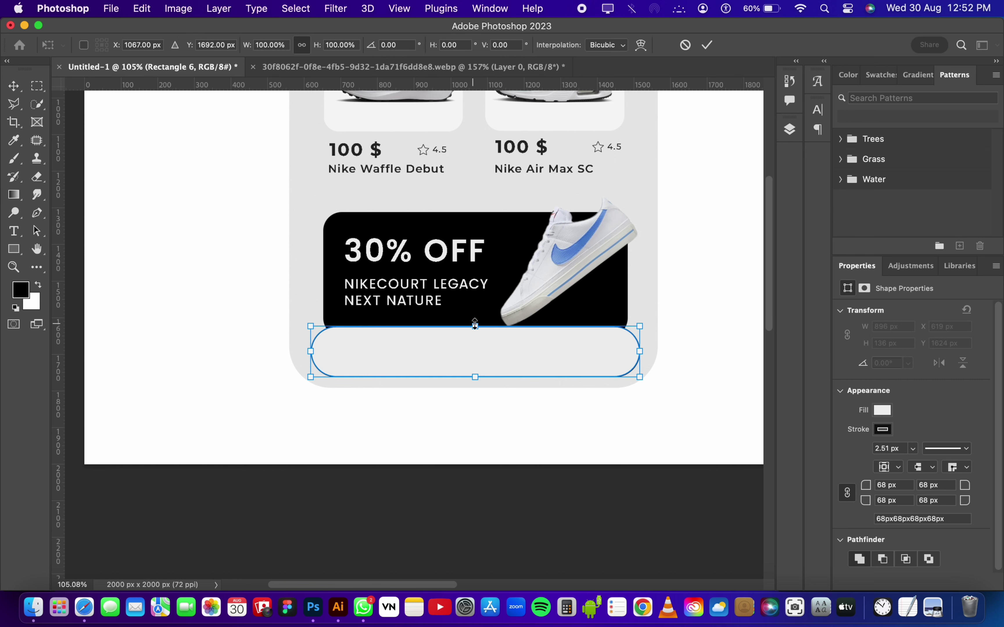
pyautogui.moveTo(474, 325); pyautogui.dragTo(473, 341)
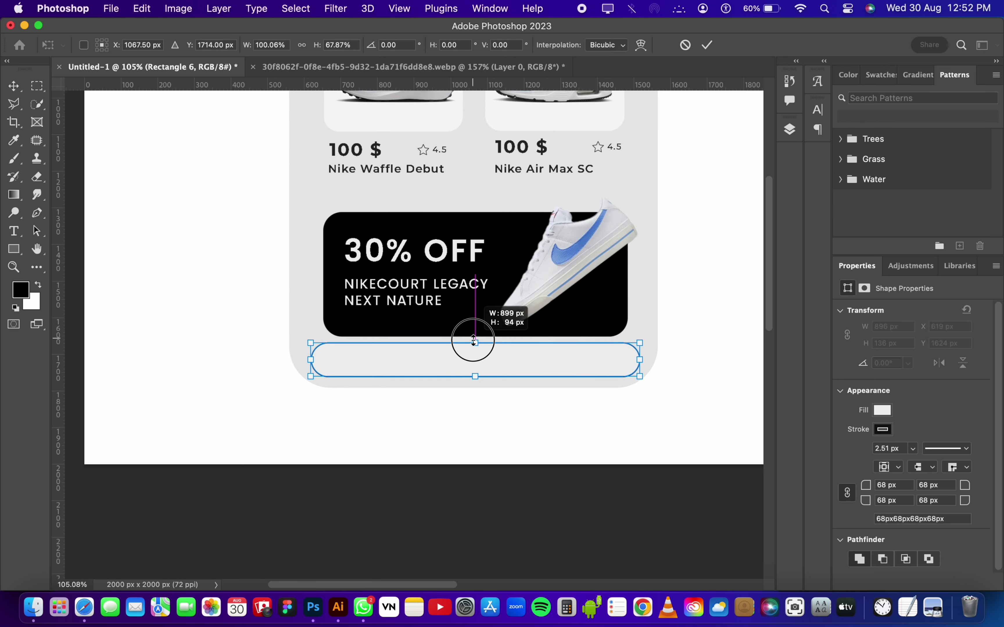
pyautogui.click(707, 44)
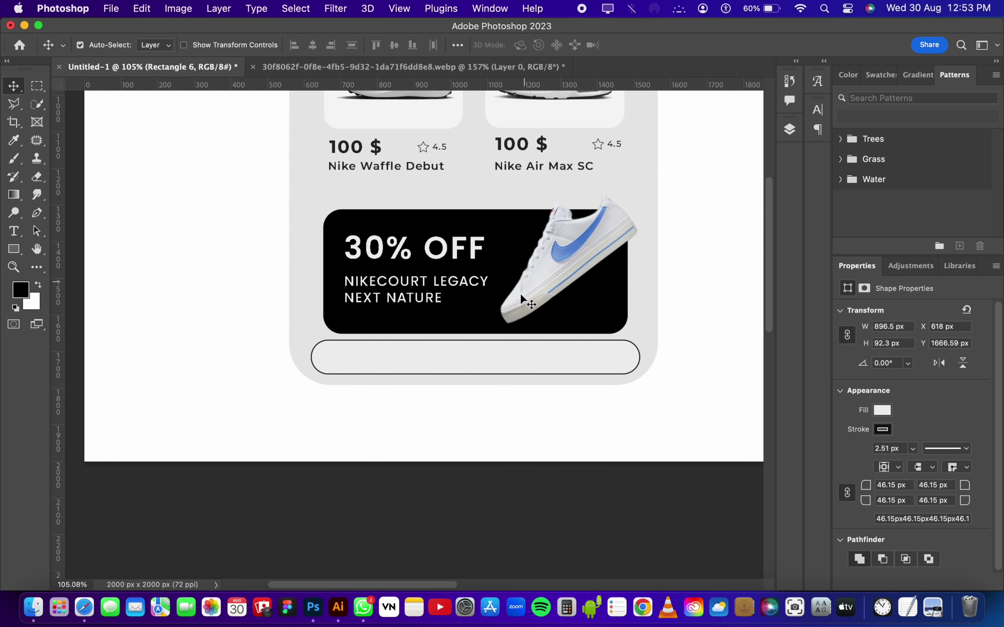
pyautogui.click(517, 376)
pyautogui.moveTo(517, 371); pyautogui.dragTo(516, 384)
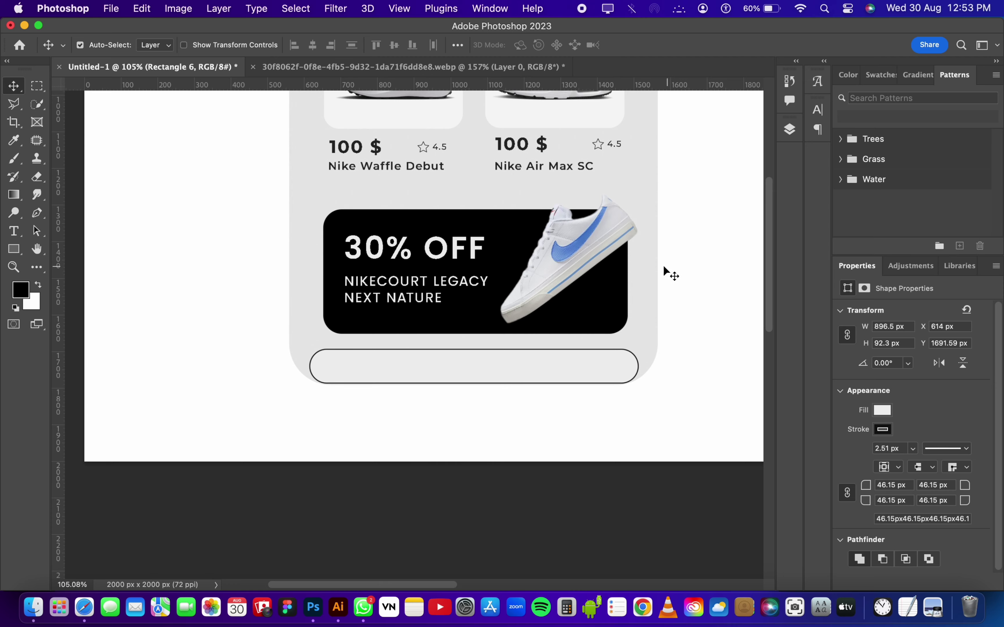
pyautogui.moveTo(638, 267)
pyautogui.mouseDown()
pyautogui.moveTo(580, 269)
pyautogui.moveTo(542, 367)
pyautogui.moveTo(547, 407)
pyautogui.moveTo(542, 377)
pyautogui.mouseUp()
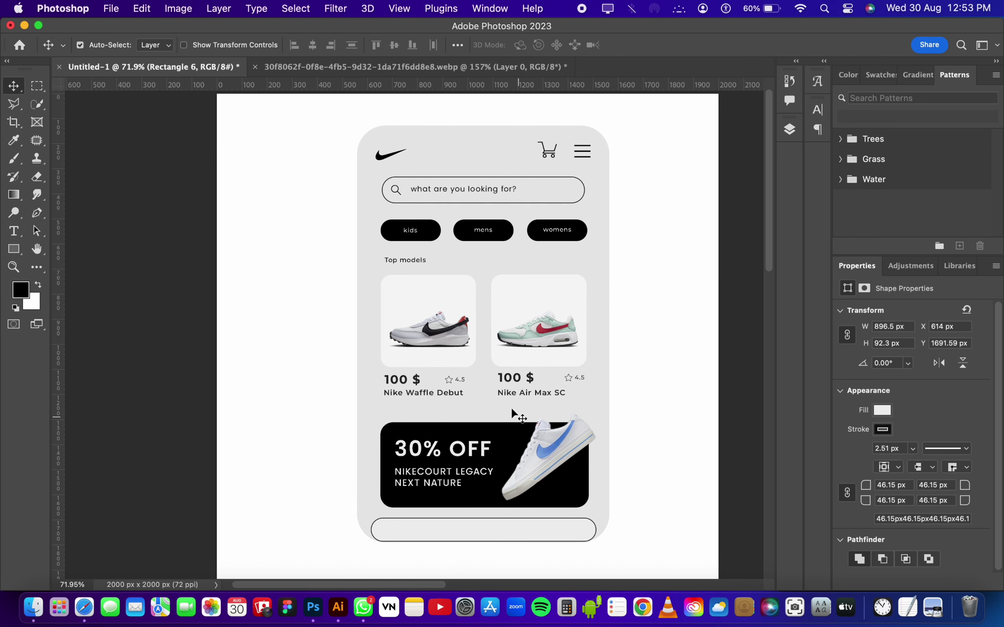
# Step: Add vertical guides at the left and right content edges and align the search bar to them
pyautogui.moveTo(466, 383); pyautogui.dragTo(465, 332)
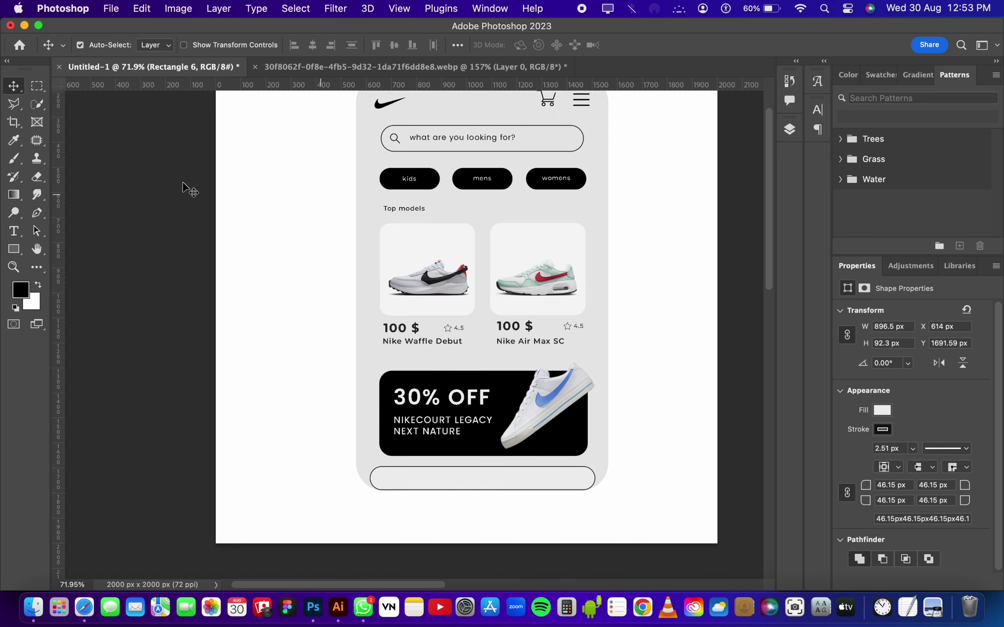
pyautogui.moveTo(59, 161); pyautogui.dragTo(380, 323)
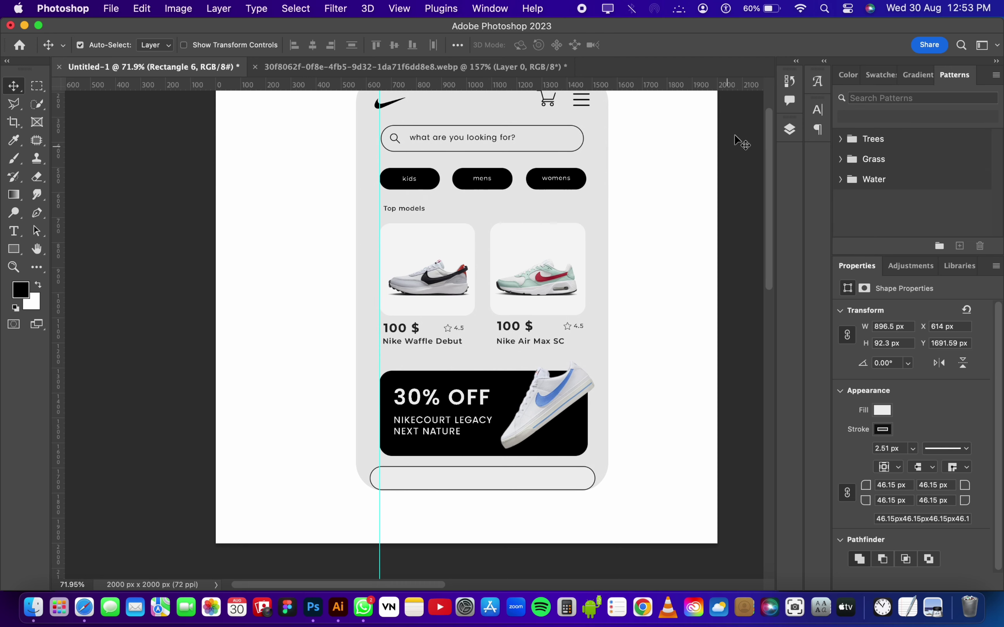
pyautogui.doubleClick(83, 266)
pyautogui.click(869, 139)
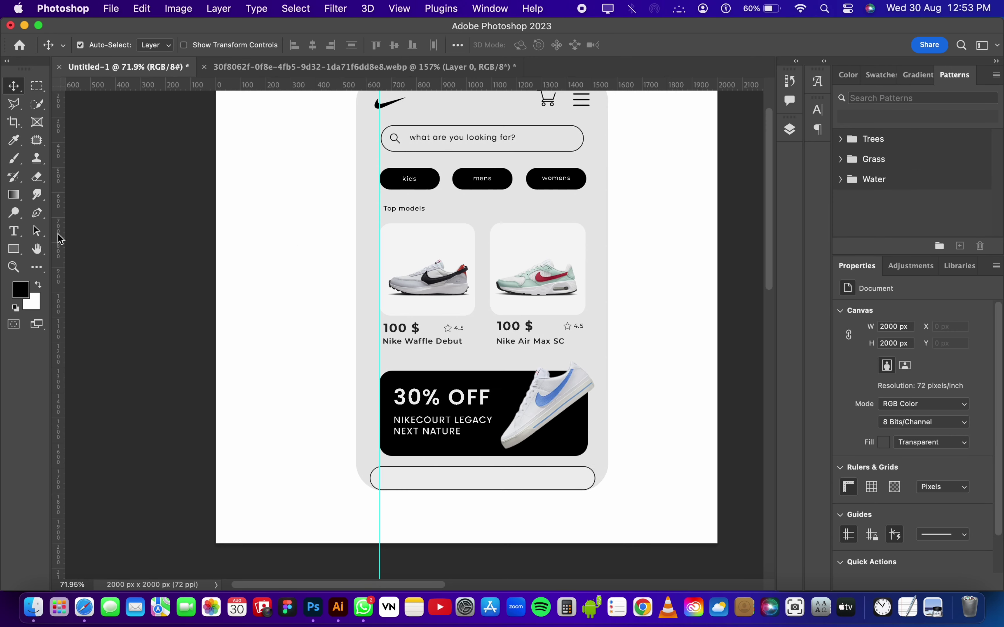
pyautogui.moveTo(58, 240); pyautogui.dragTo(588, 405)
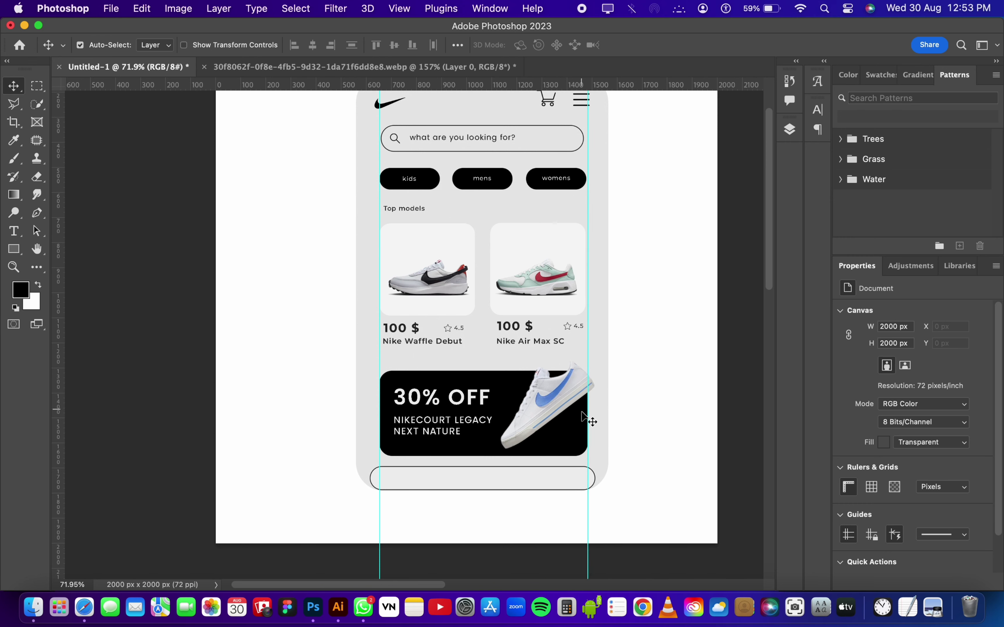
pyautogui.scroll(3, 533, 280)
pyautogui.scroll(5, 567, 320)
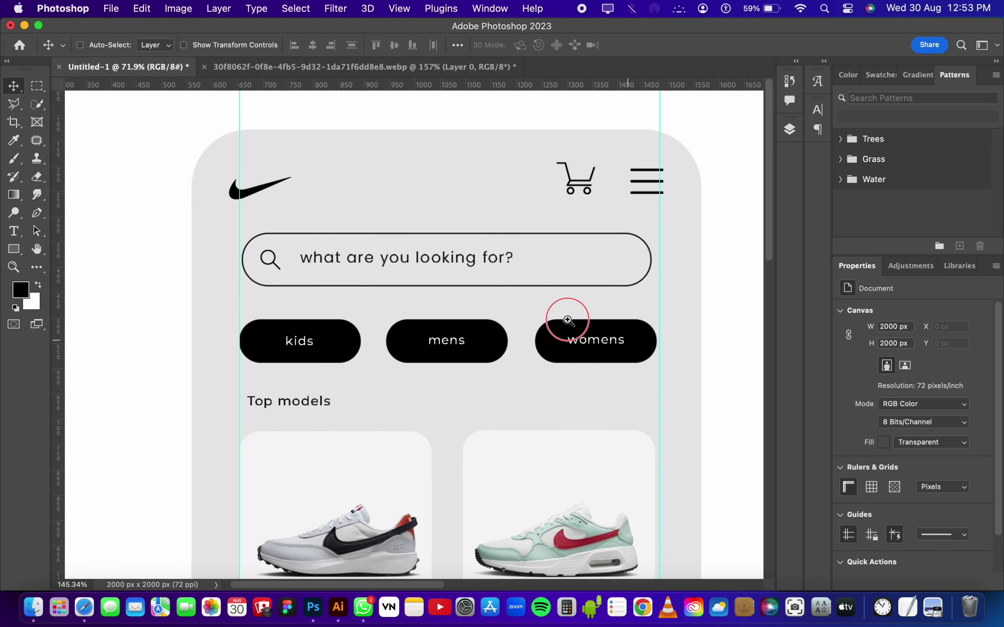
pyautogui.moveTo(560, 286); pyautogui.dragTo(565, 286)
pyautogui.scroll(-2, 571, 320)
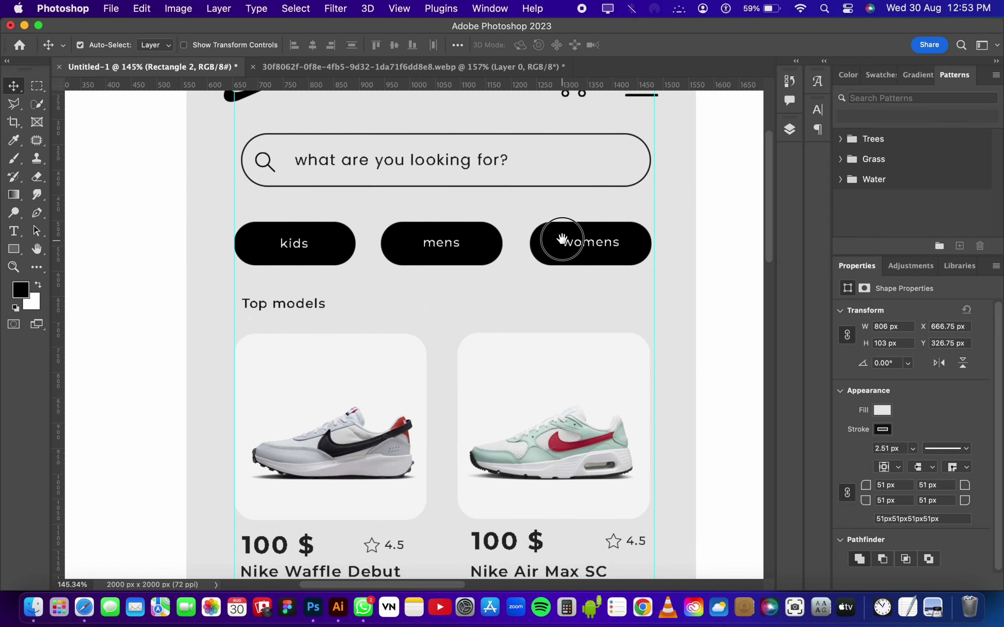
pyautogui.scroll(-2, 560, 236)
pyautogui.scroll(-2, 585, 294)
pyautogui.scroll(-2, 585, 195)
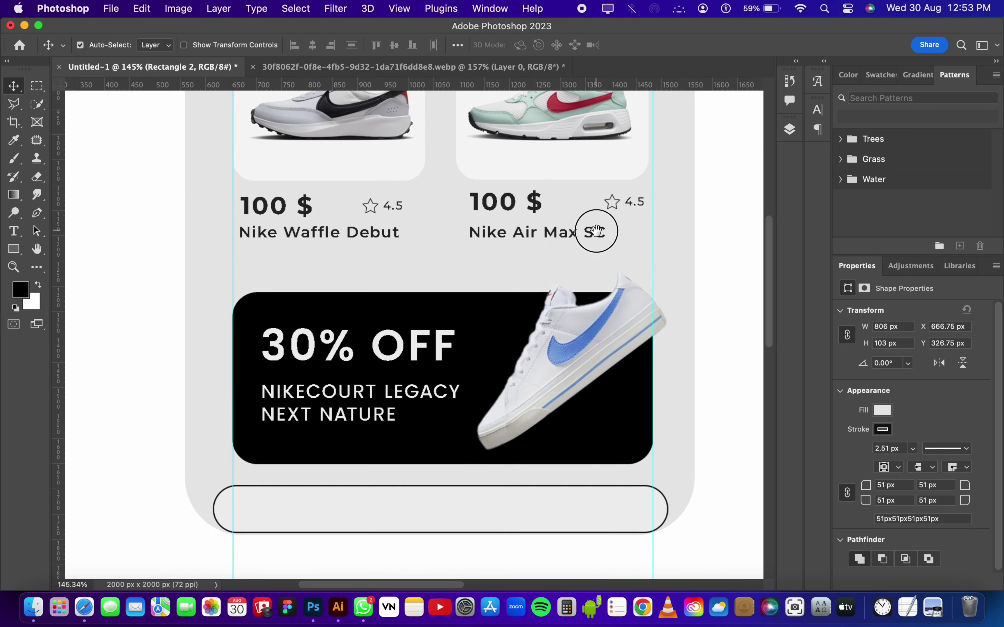
# Step: Shift the right product card's layers 12 px to the right
pyautogui.scroll(3, 599, 290)
pyautogui.moveTo(446, 105); pyautogui.dragTo(658, 366)
pyautogui.moveTo(530, 293); pyautogui.dragTo(533, 297)
pyautogui.scroll(-1, 533, 297)
pyautogui.scroll(-3, 531, 299)
pyautogui.scroll(-1, 530, 297)
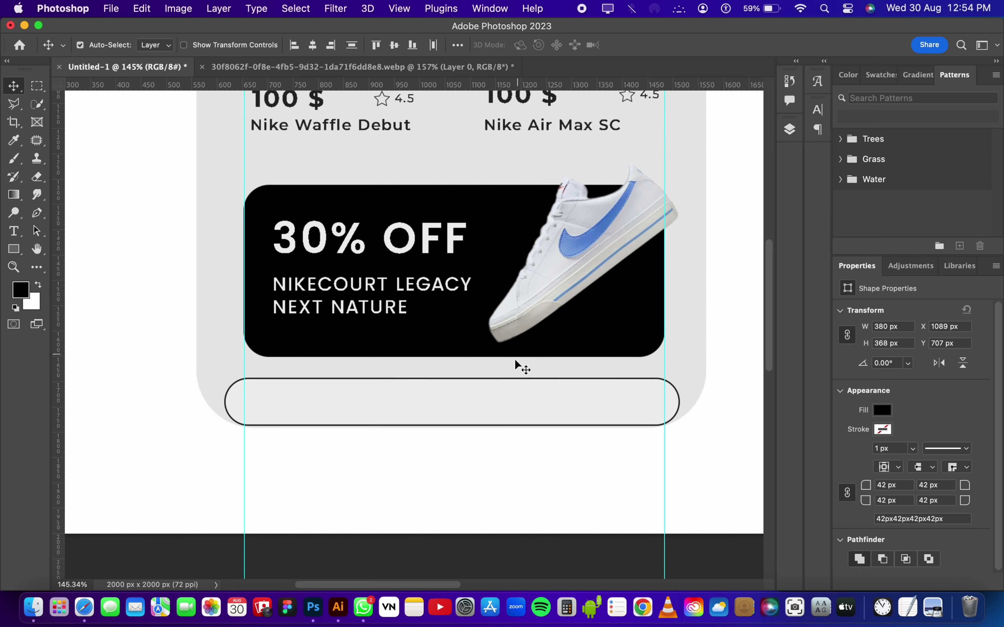
# Step: Narrow the outlined bottom bar to the guides, 826.69 px wide, matching the banner
pyautogui.click(503, 381)
pyautogui.hotkey('ctrl', 't')
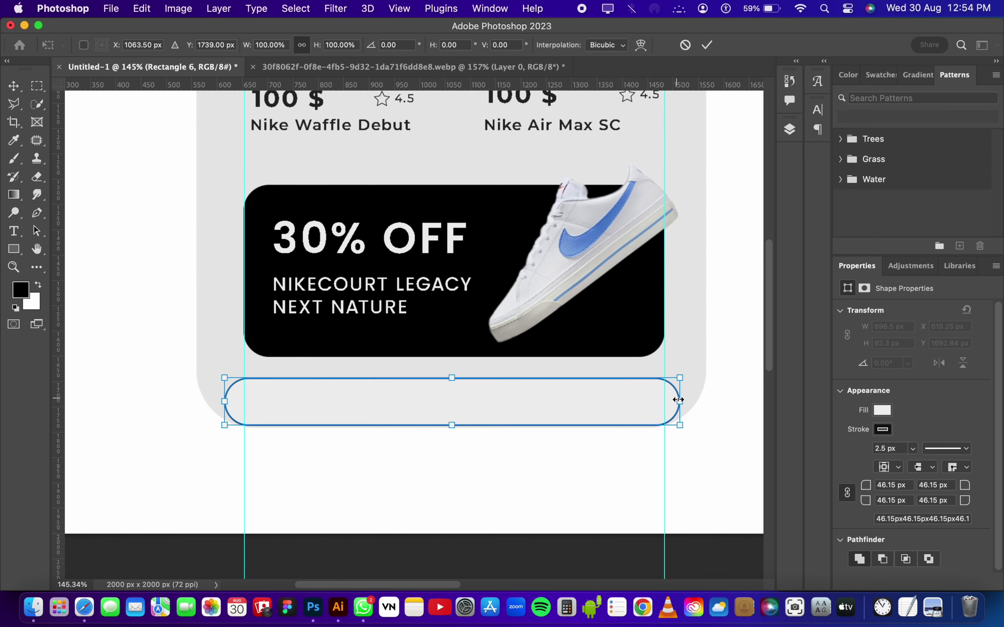
pyautogui.moveTo(679, 401); pyautogui.dragTo(663, 403)
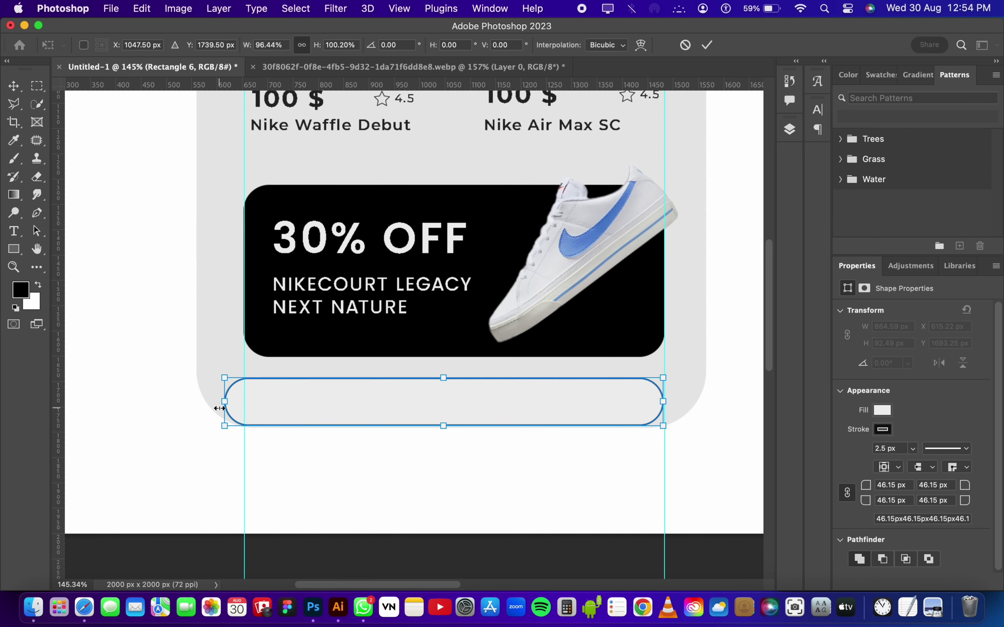
pyautogui.moveTo(225, 401); pyautogui.dragTo(243, 401)
pyautogui.press('Return')
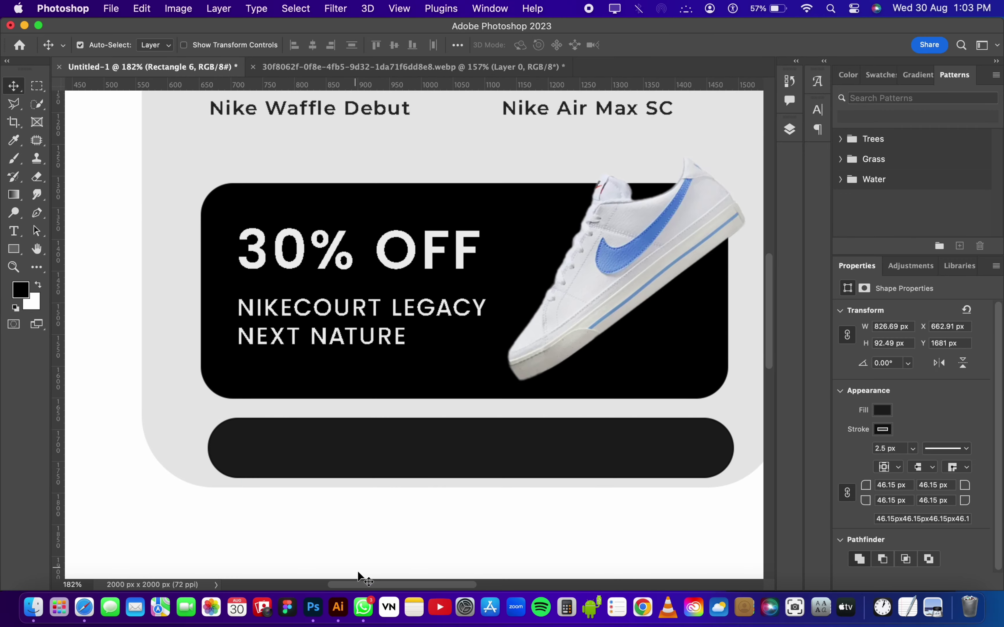
pyautogui.click(338, 597)
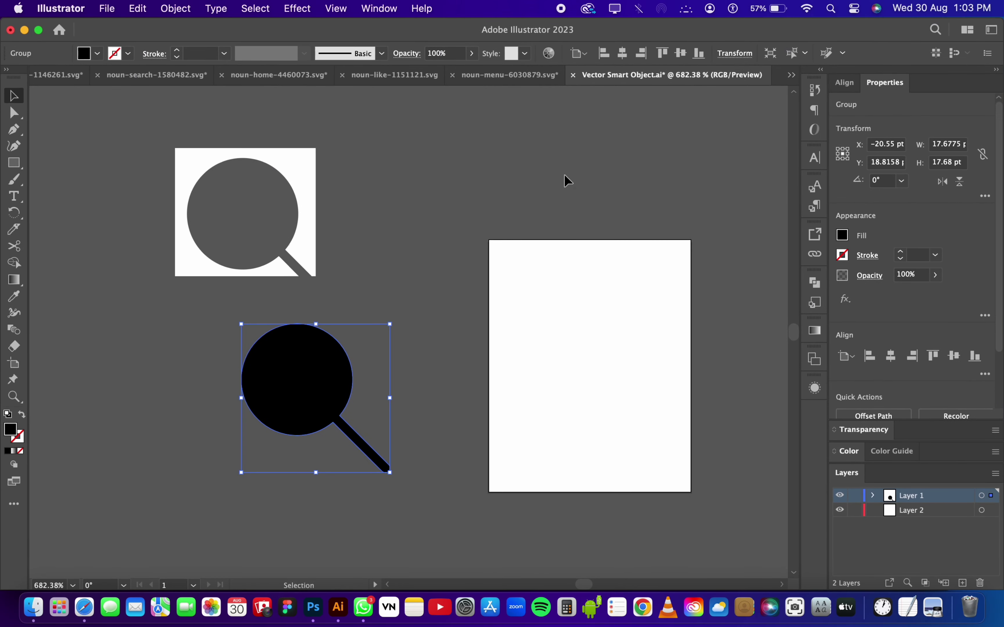
# Step: In the noun-home document, change the house icon's fill from black to white
pyautogui.click(544, 77)
pyautogui.click(386, 76)
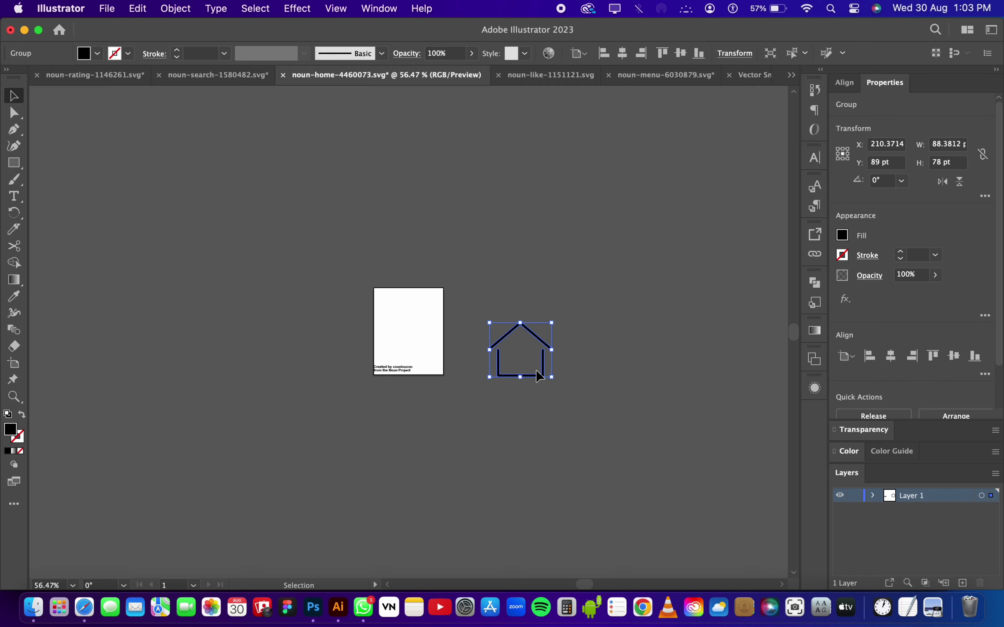
pyautogui.click(843, 235)
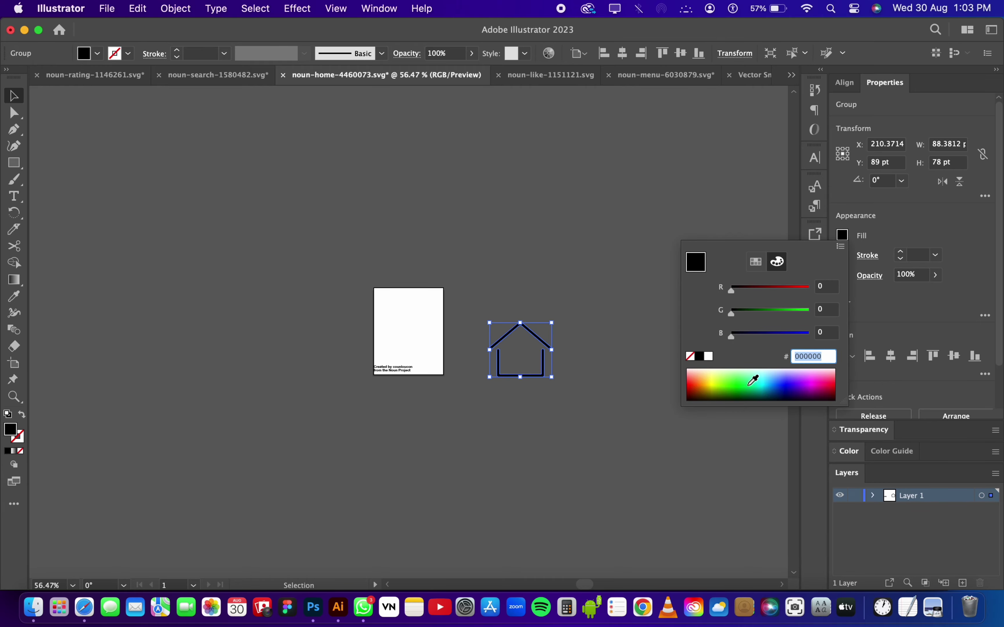
pyautogui.click(706, 359)
pyautogui.click(689, 217)
pyautogui.press('a')
# Step: Copy the white house icon and paste it into the Photoshop mockup
pyautogui.press('super+c')
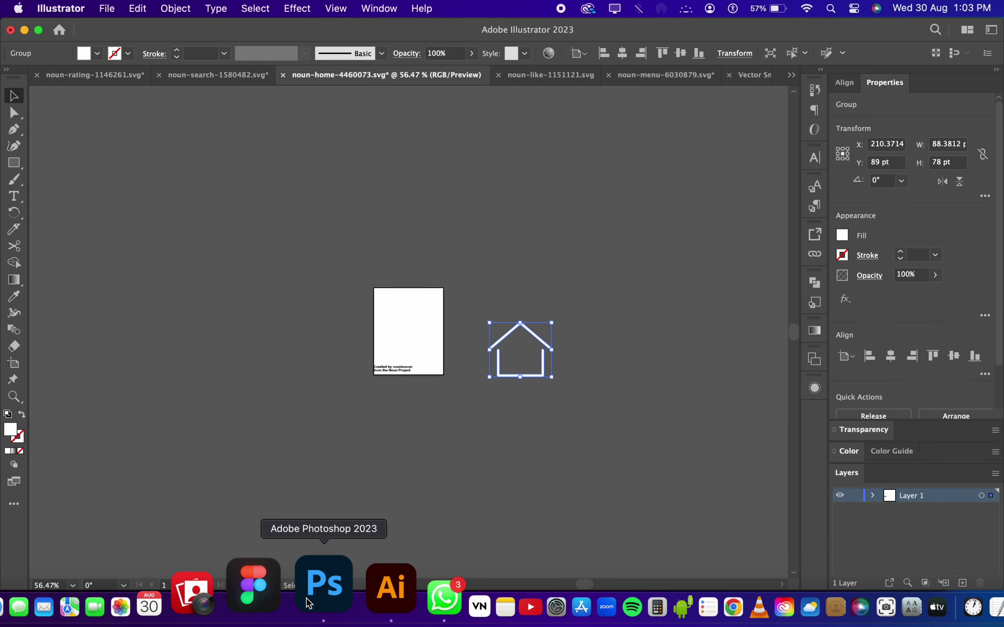
pyautogui.click(313, 607)
pyautogui.press('super+v')
# Step: Place the house as a smart object at 48 × 42 px in the bottom bar's left end
pyautogui.press('Return')
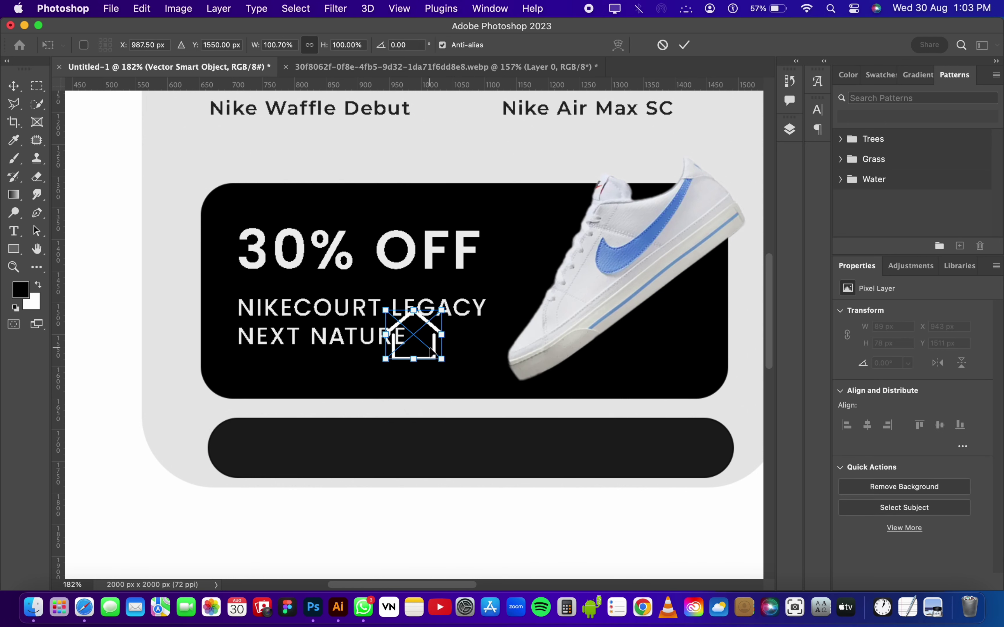
pyautogui.moveTo(414, 340)
pyautogui.mouseDown()
pyautogui.moveTo(317, 447)
pyautogui.moveTo(290, 443)
pyautogui.moveTo(281, 456)
pyautogui.mouseUp()
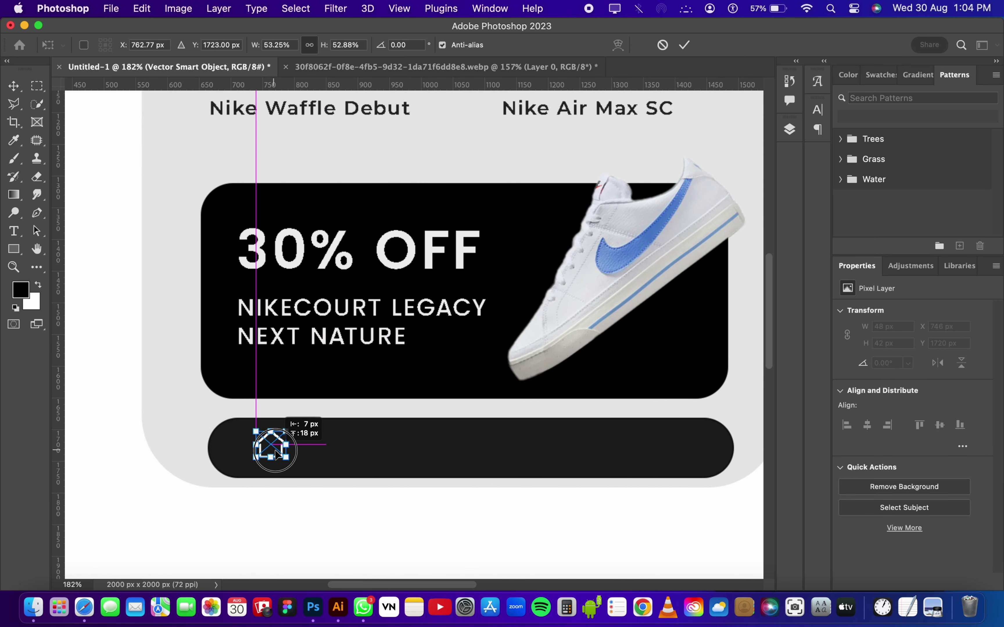
pyautogui.click(683, 46)
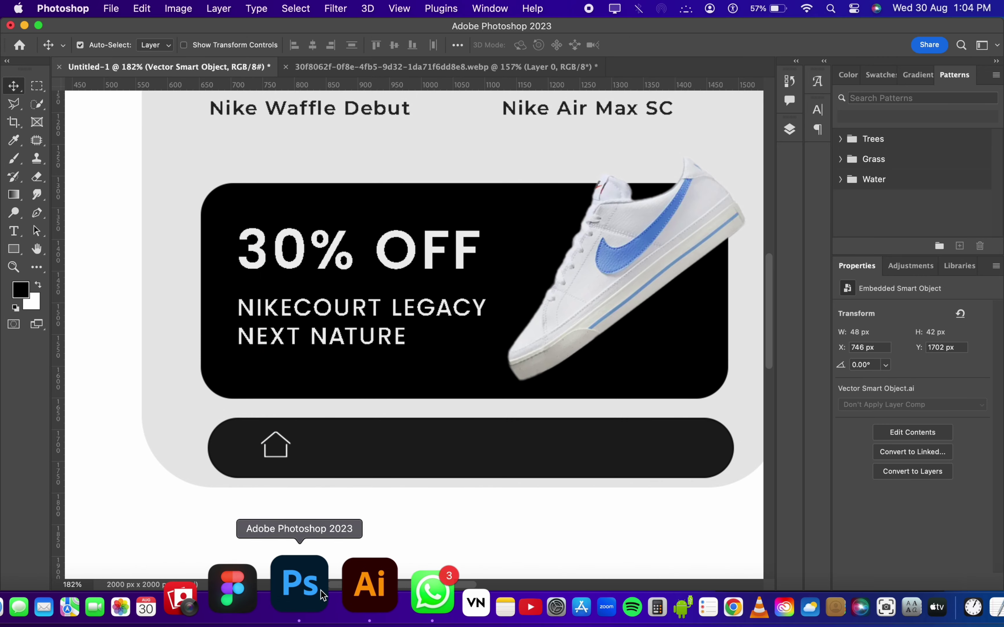
pyautogui.click(369, 597)
pyautogui.click(534, 85)
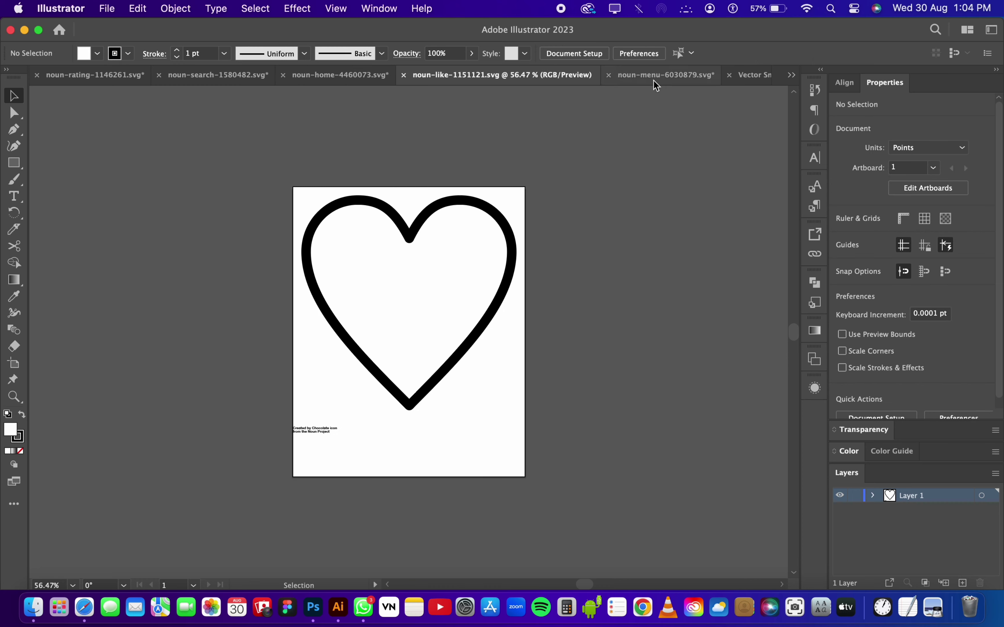
# Step: Open the magnifier's Vector Smart Object document, nudge the icon, and fill it #ffffff white
pyautogui.click(700, 81)
pyautogui.click(755, 83)
pyautogui.moveTo(314, 392); pyautogui.dragTo(317, 365)
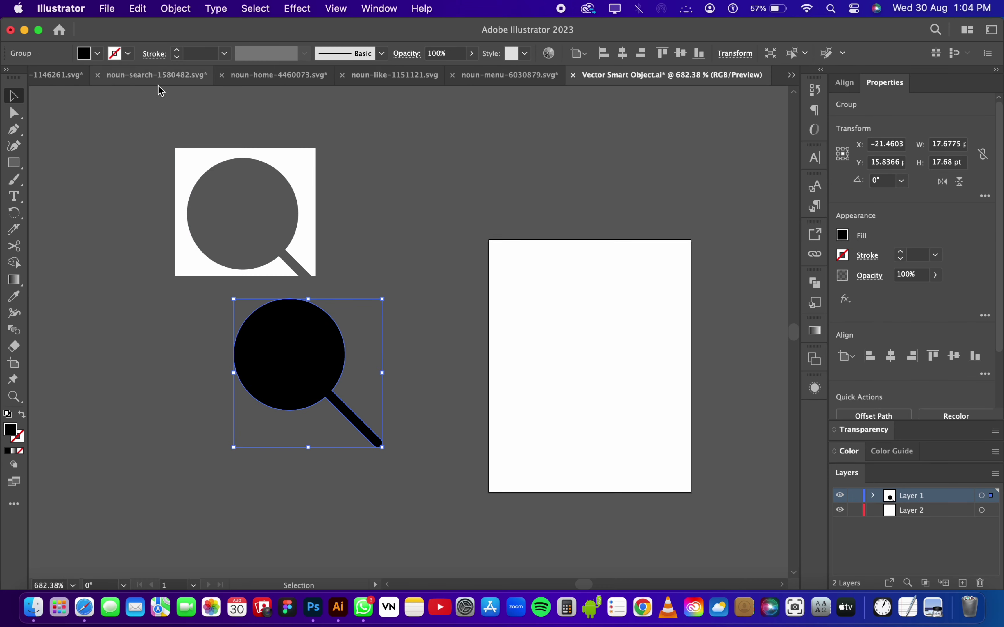
pyautogui.click(842, 235)
pyautogui.click(708, 356)
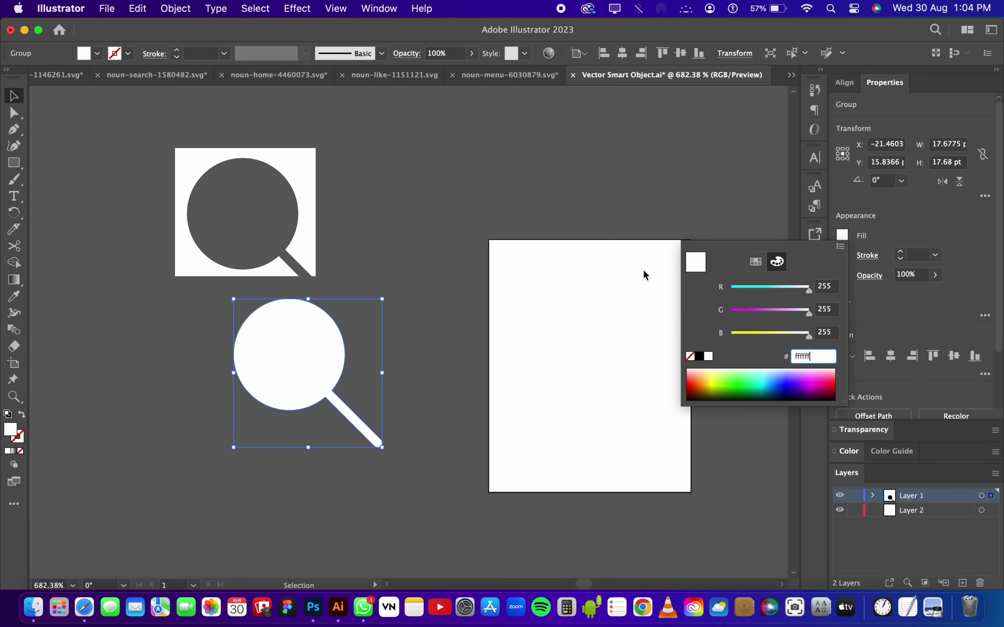
pyautogui.click(316, 572)
# Step: Paste the magnifier as a smart object, sized 43 × 42 px, beside the house icon
pyautogui.press('super+v')
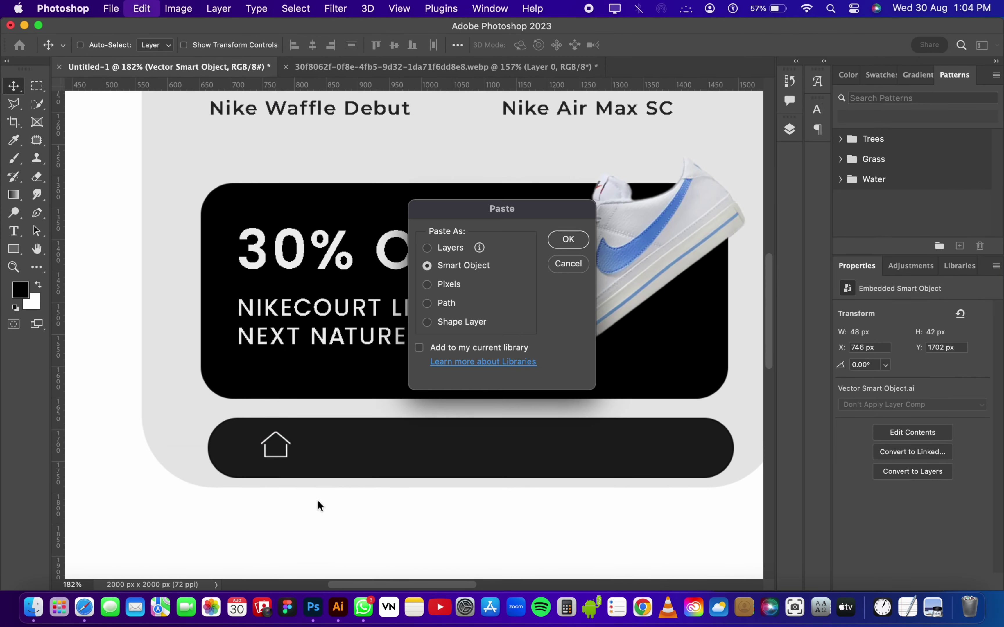
pyautogui.click(577, 241)
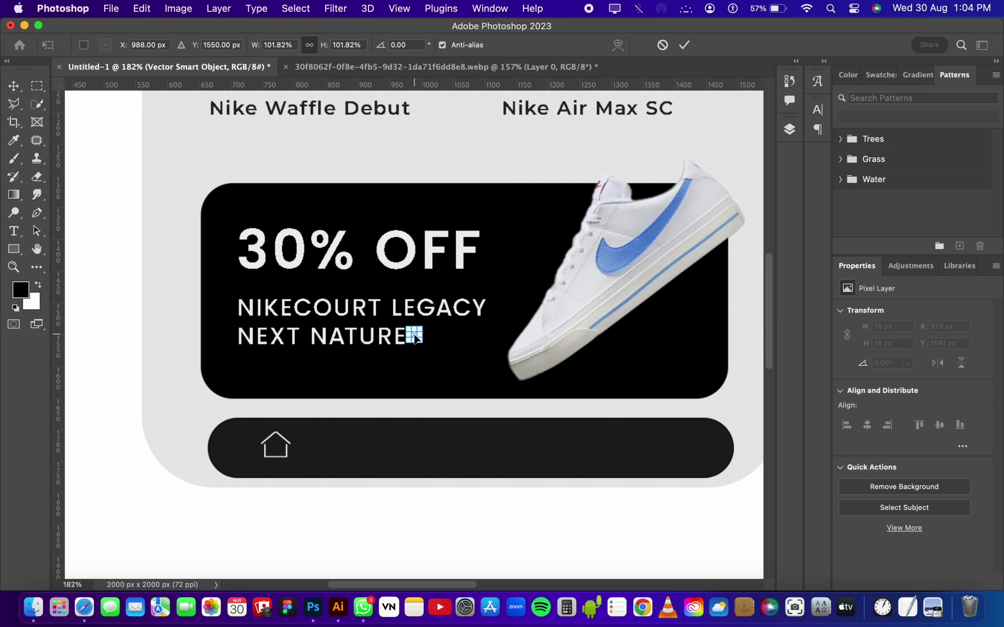
pyautogui.moveTo(414, 339)
pyautogui.mouseDown()
pyautogui.moveTo(340, 447)
pyautogui.moveTo(349, 434)
pyautogui.moveTo(350, 449)
pyautogui.mouseUp()
pyautogui.press('Return')
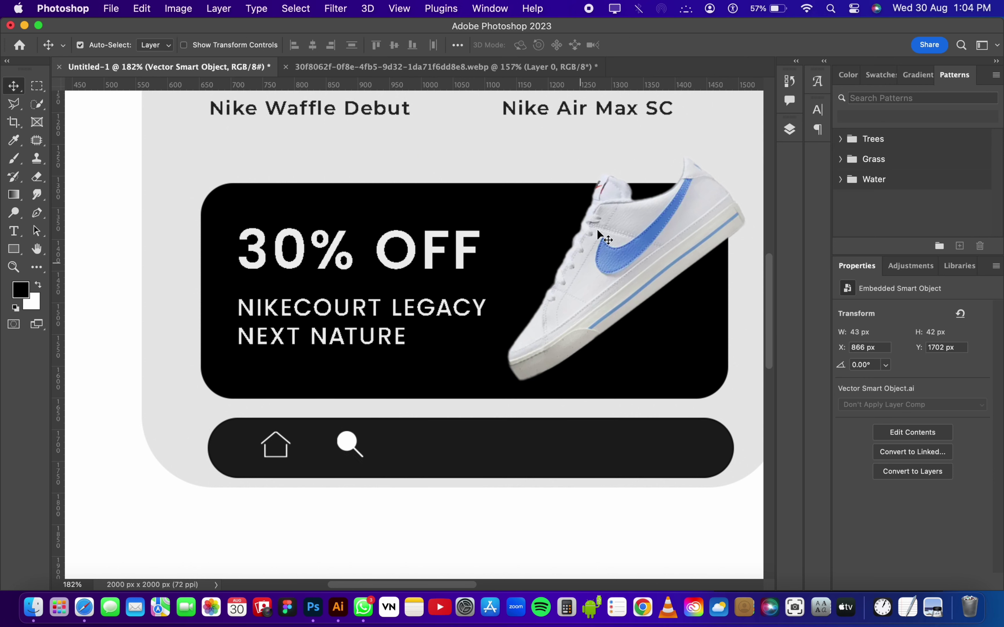
pyautogui.press('Down')
pyautogui.press('Down')
pyautogui.press('Down')
pyautogui.press('Down')
pyautogui.click(337, 592)
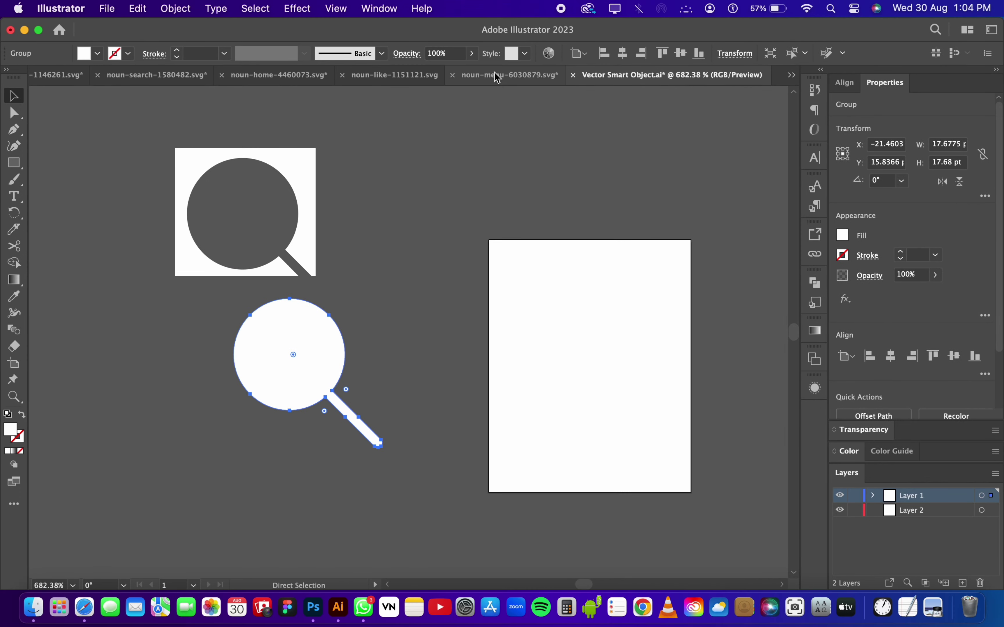
# Step: In the noun-like document, move the heart beside the artboard and set its stroke to #ffffff
pyautogui.click(498, 78)
pyautogui.click(426, 76)
pyautogui.moveTo(400, 238)
pyautogui.mouseDown()
pyautogui.moveTo(512, 269)
pyautogui.moveTo(641, 269)
pyautogui.mouseUp()
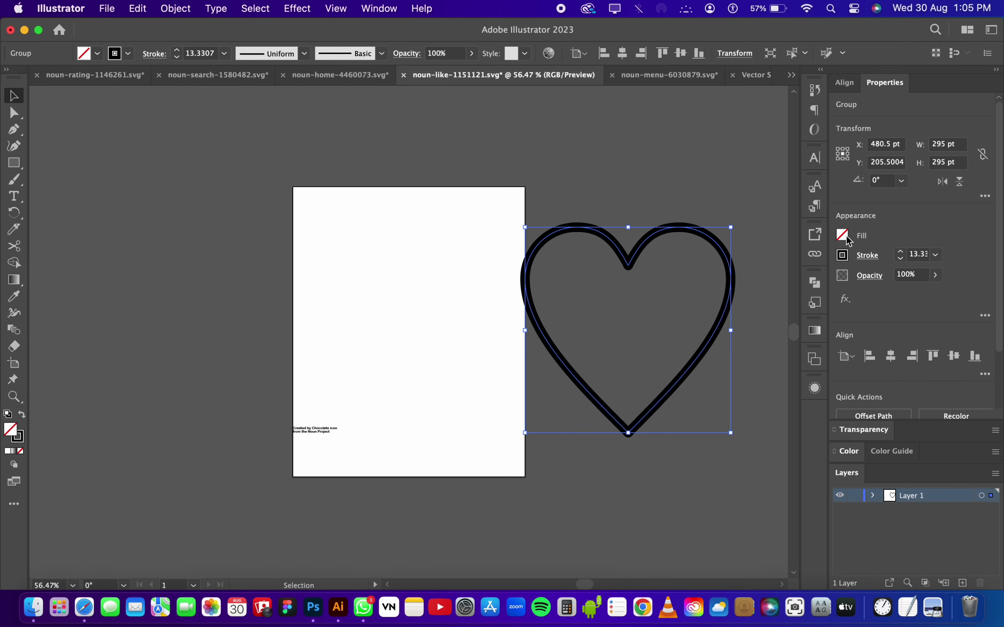
pyautogui.click(843, 256)
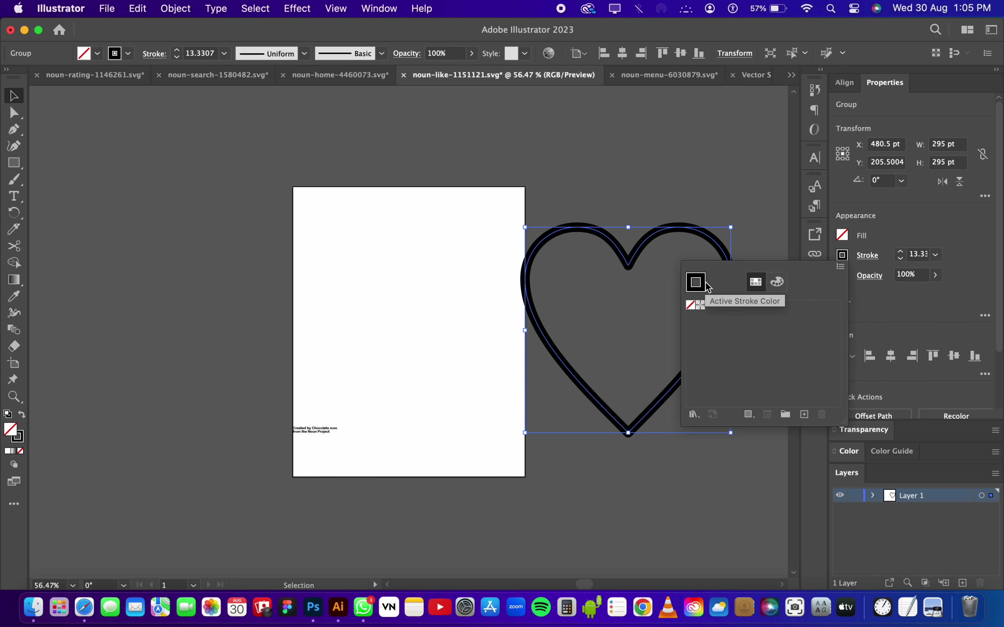
pyautogui.click(779, 282)
pyautogui.click(708, 381)
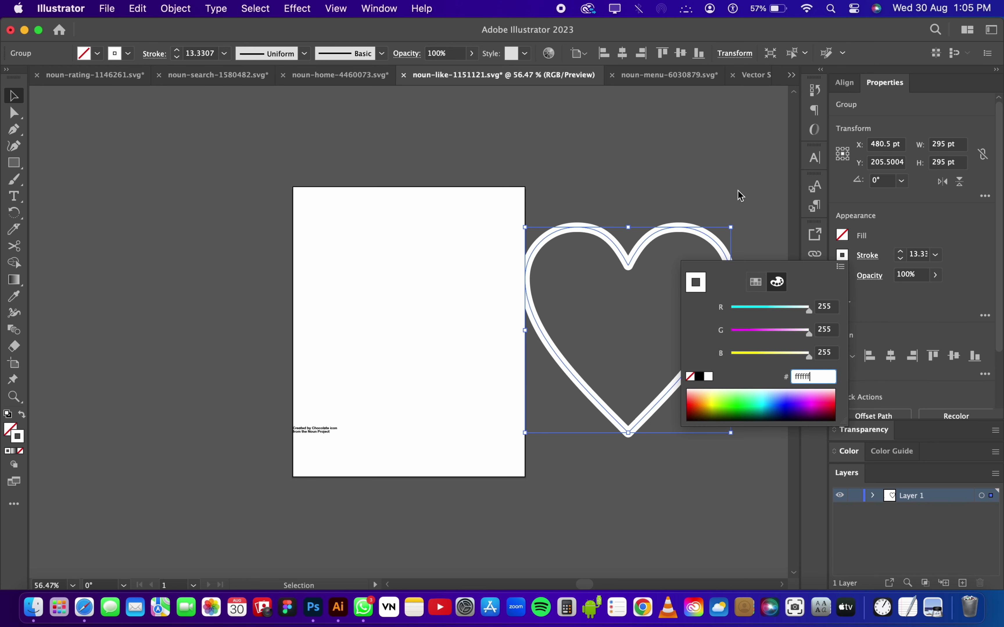
pyautogui.press('Escape')
# Step: Paste the white heart as a smart object, scaled to 38 × 38 px in the bottom bar
pyautogui.press('a')
pyautogui.click(295, 599)
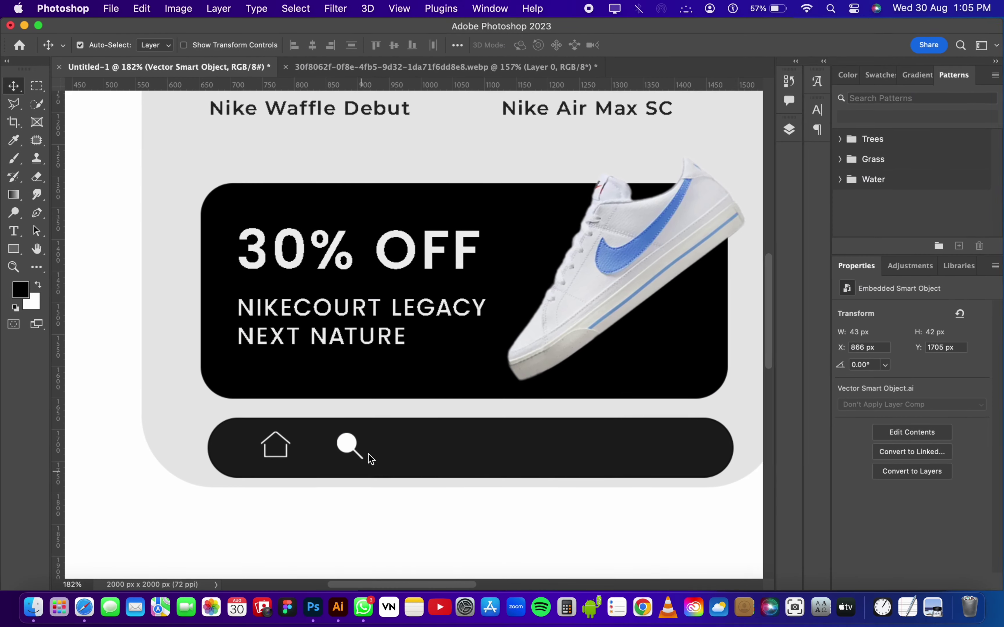
pyautogui.press('super+v')
pyautogui.click(567, 240)
pyautogui.moveTo(513, 235)
pyautogui.mouseDown()
pyautogui.moveTo(330, 423)
pyautogui.moveTo(457, 446)
pyautogui.mouseUp()
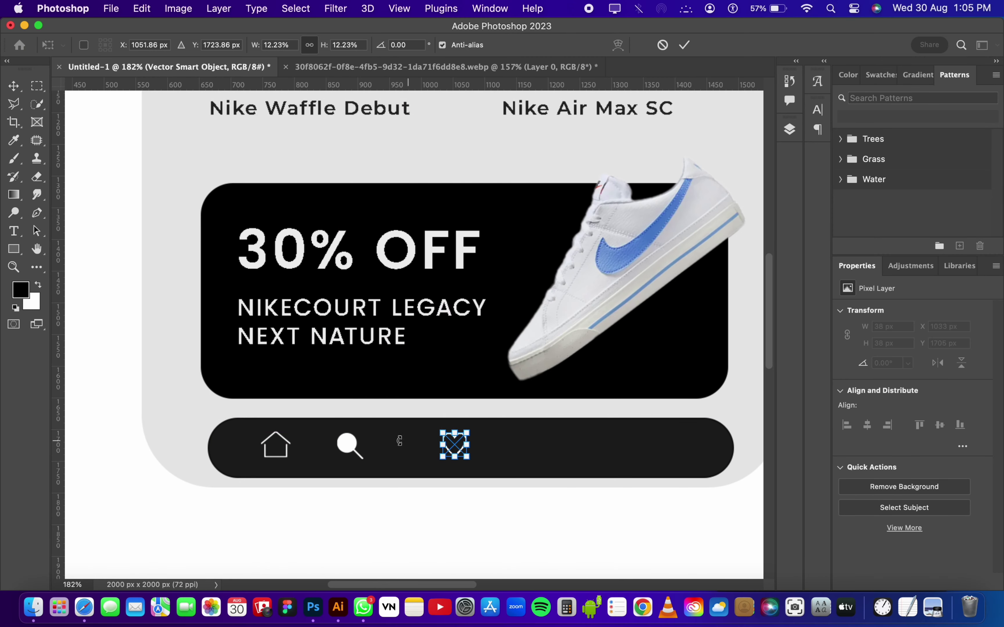
pyautogui.click(684, 45)
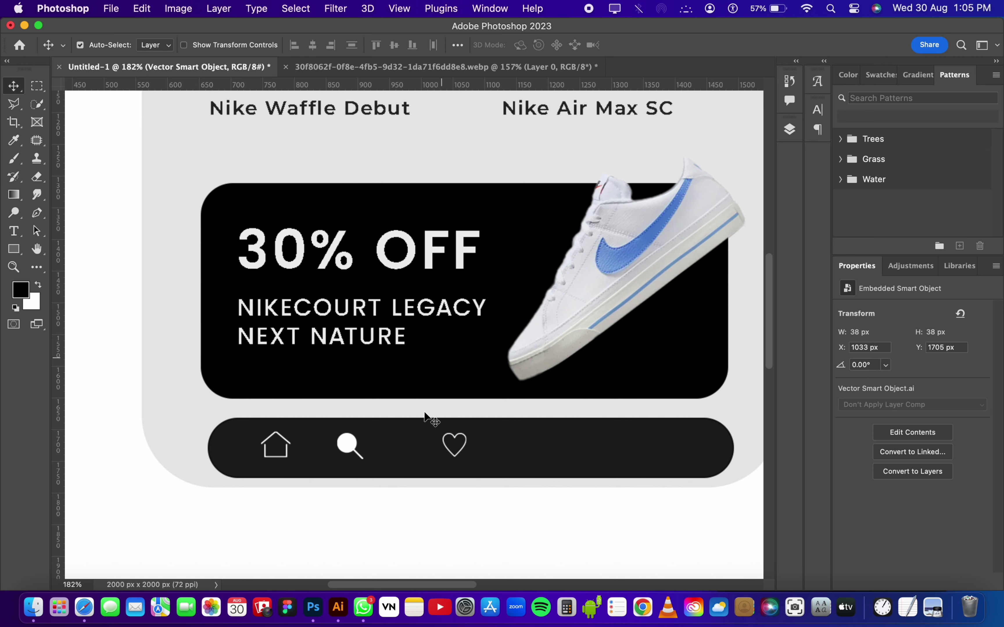
# Step: Reposition the magnifier and heart so the three icons are evenly spaced
pyautogui.moveTo(353, 446); pyautogui.dragTo(377, 447)
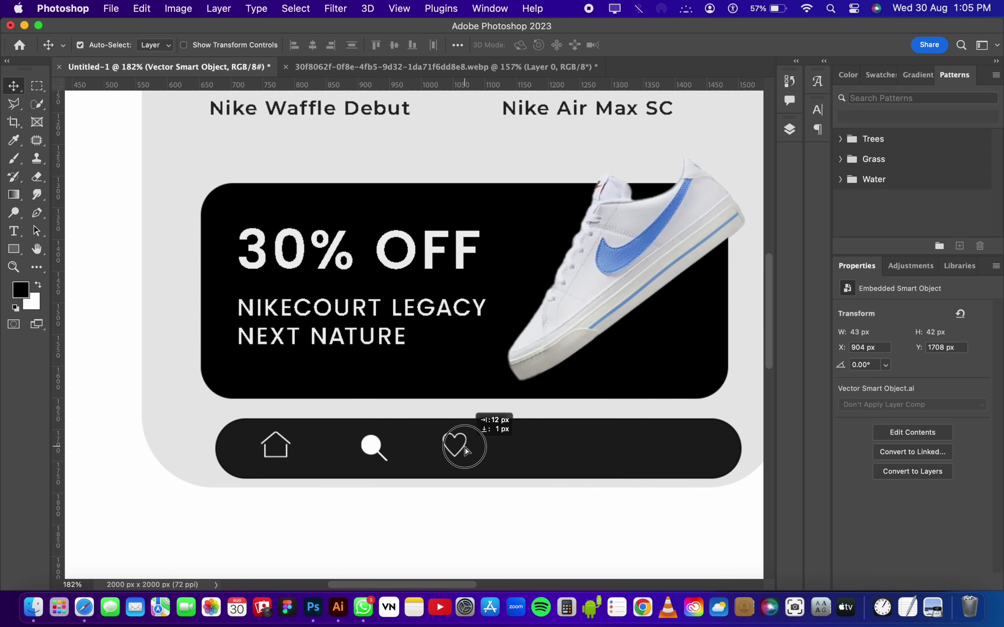
pyautogui.moveTo(470, 445); pyautogui.dragTo(472, 447)
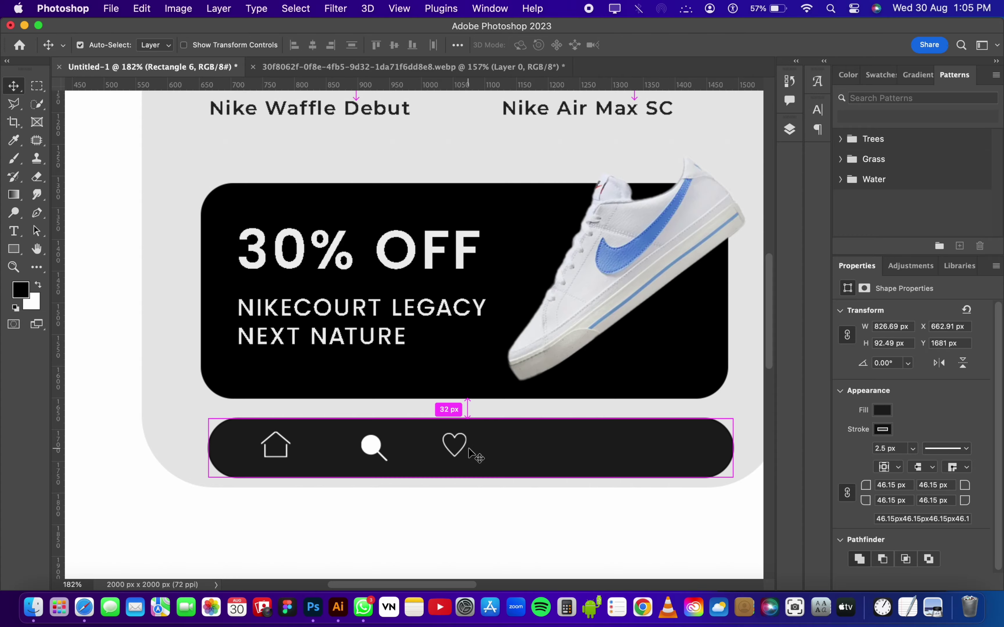
pyautogui.scroll(5, 472, 447)
pyautogui.moveTo(461, 440); pyautogui.dragTo(511, 435)
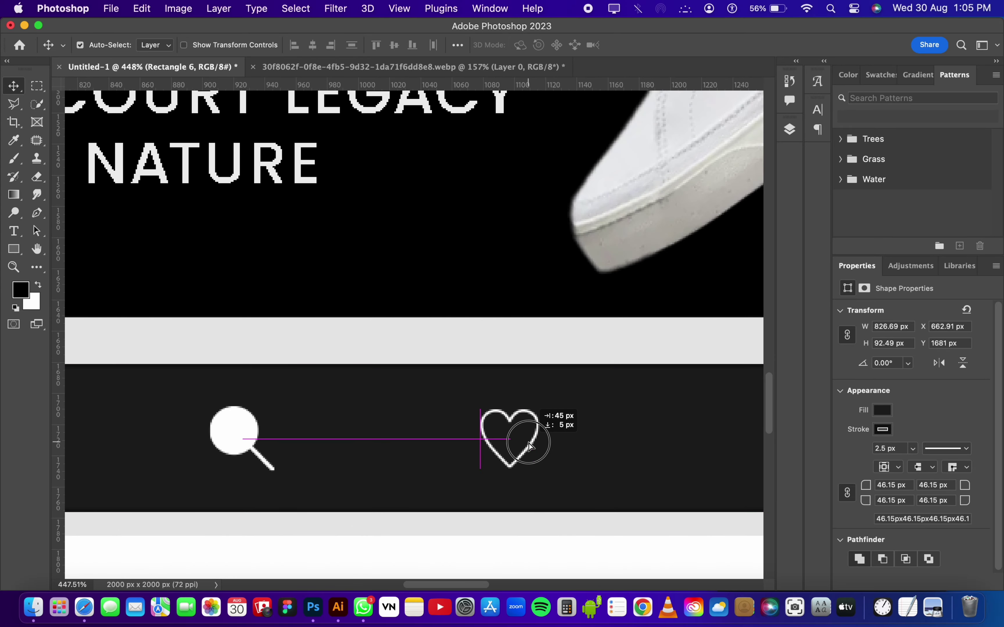
pyautogui.scroll(-5, 497, 403)
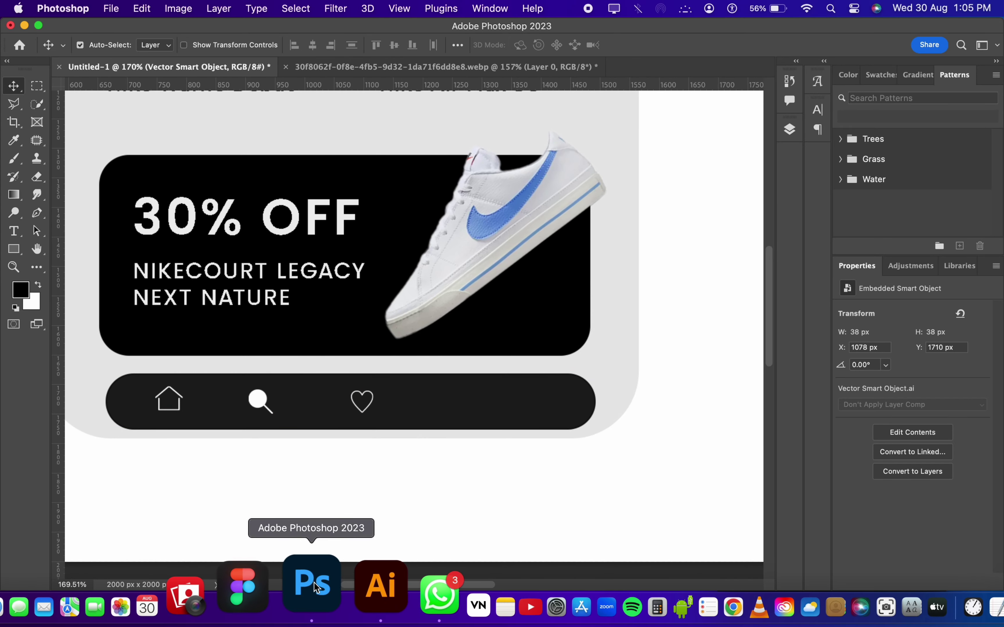
pyautogui.click(332, 581)
# Step: Find the account icon document among the open icon documents
pyautogui.click(232, 77)
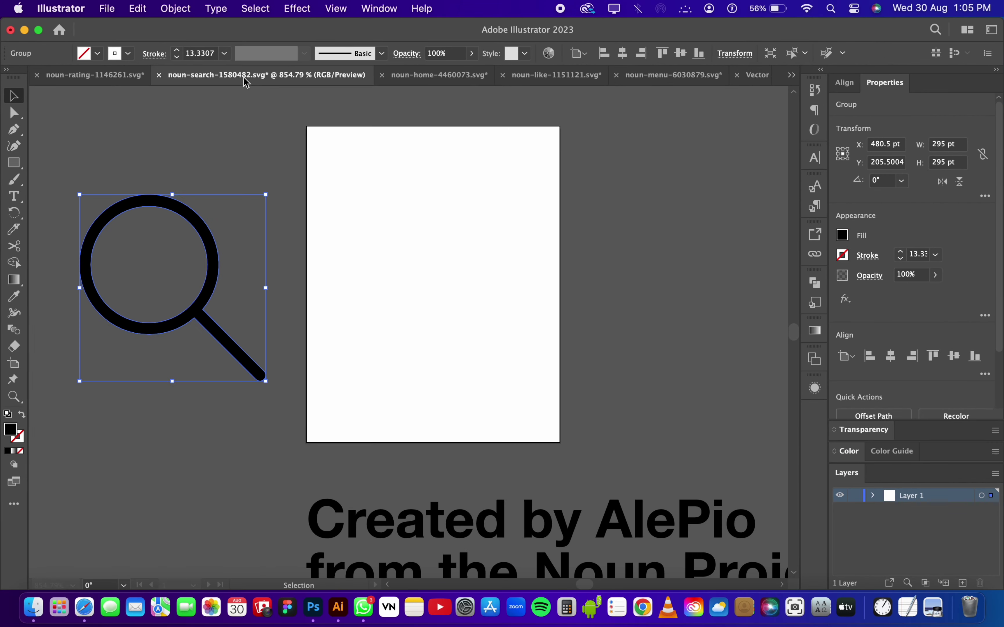
pyautogui.click(125, 78)
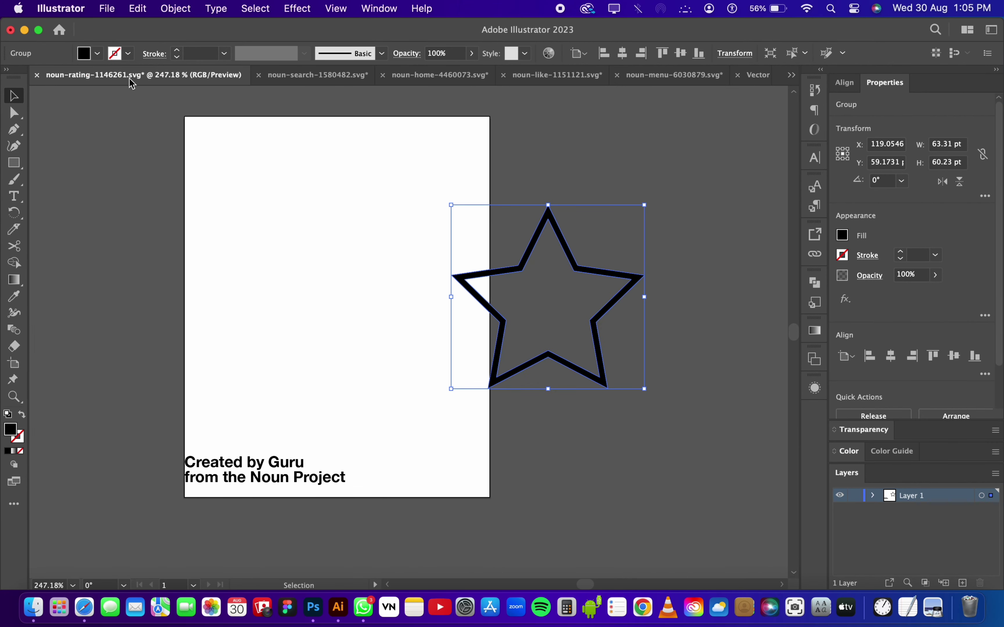
pyautogui.click(791, 75)
pyautogui.click(871, 92)
pyautogui.scroll(3, 636, 505)
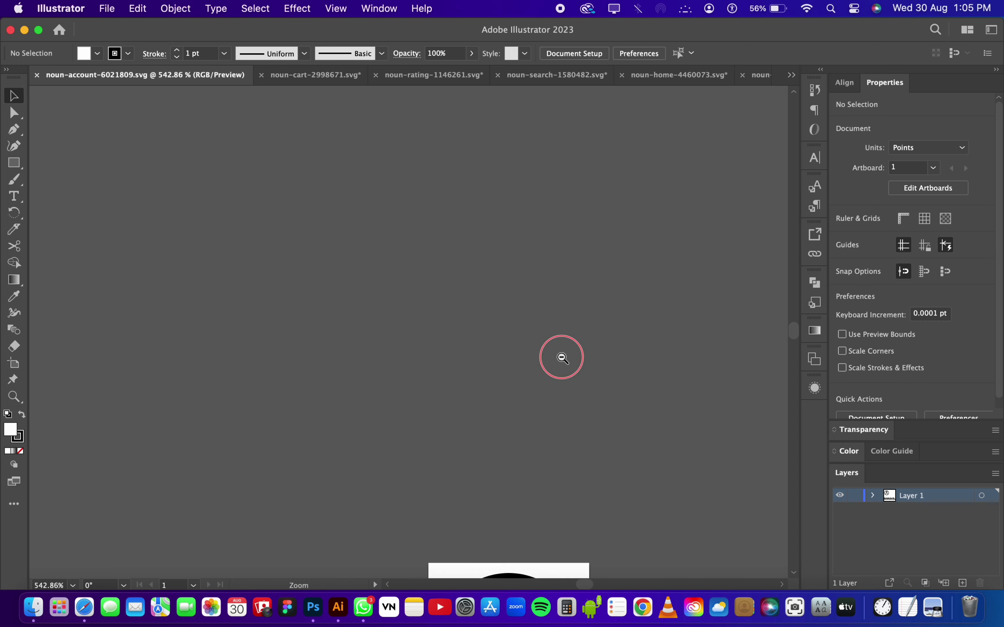
pyautogui.scroll(-3, 560, 356)
pyautogui.scroll(5, 560, 357)
# Step: Select the account icon's body arc, head and outer circle, move it off the artboard, and fill it white
pyautogui.click(473, 318)
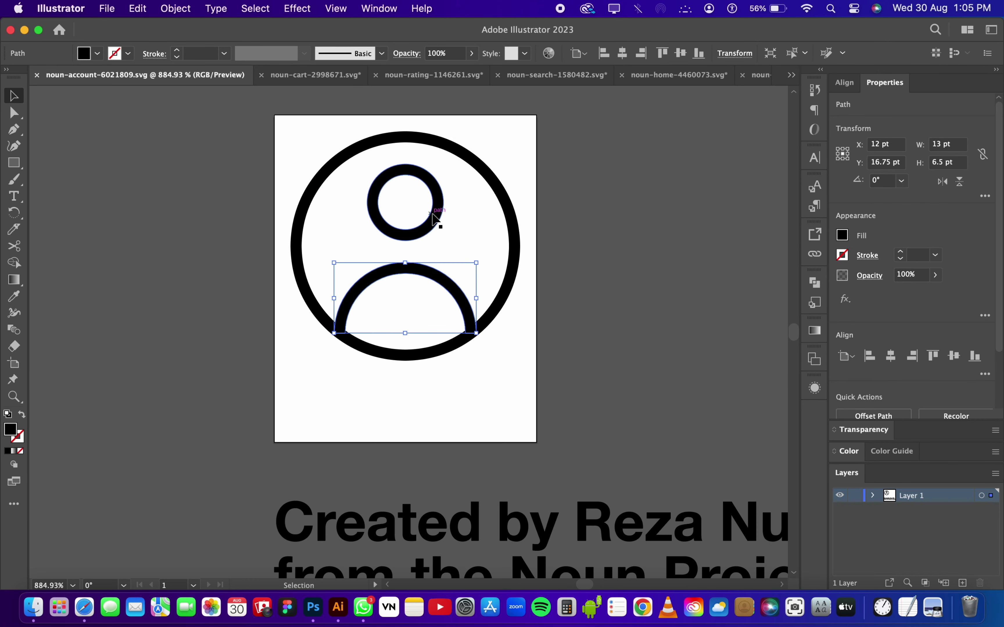
pyautogui.keyDown('shift'); pyautogui.click(441, 216); pyautogui.keyUp('shift')
pyautogui.keyDown('shift'); pyautogui.click(473, 328); pyautogui.keyUp('shift')
pyautogui.moveTo(473, 329); pyautogui.dragTo(715, 333)
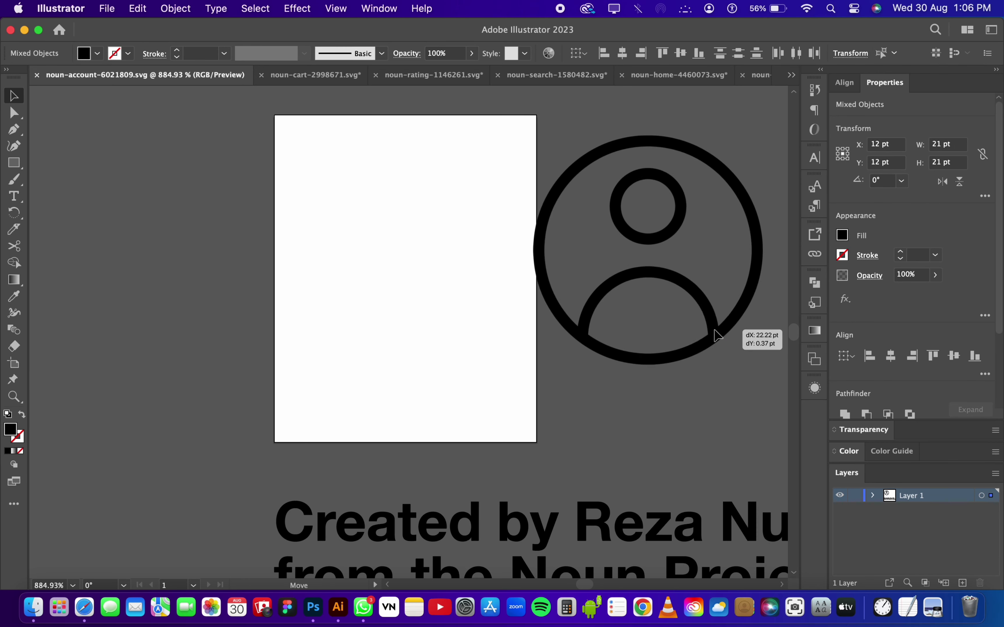
pyautogui.click(843, 235)
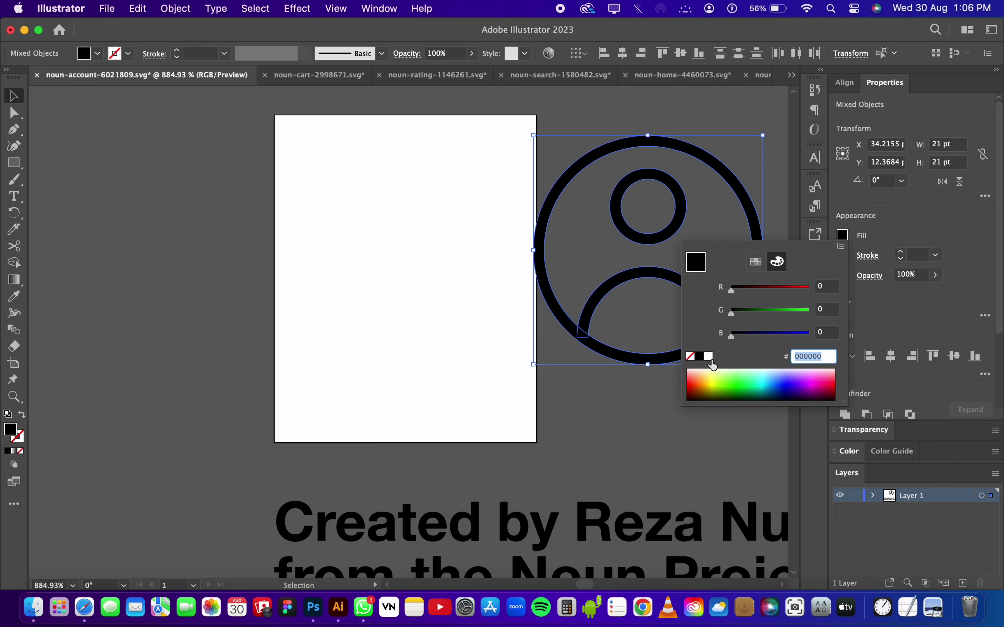
pyautogui.click(709, 356)
# Step: Paste the white account icon into the Photoshop mockup as a smart object
pyautogui.click(302, 582)
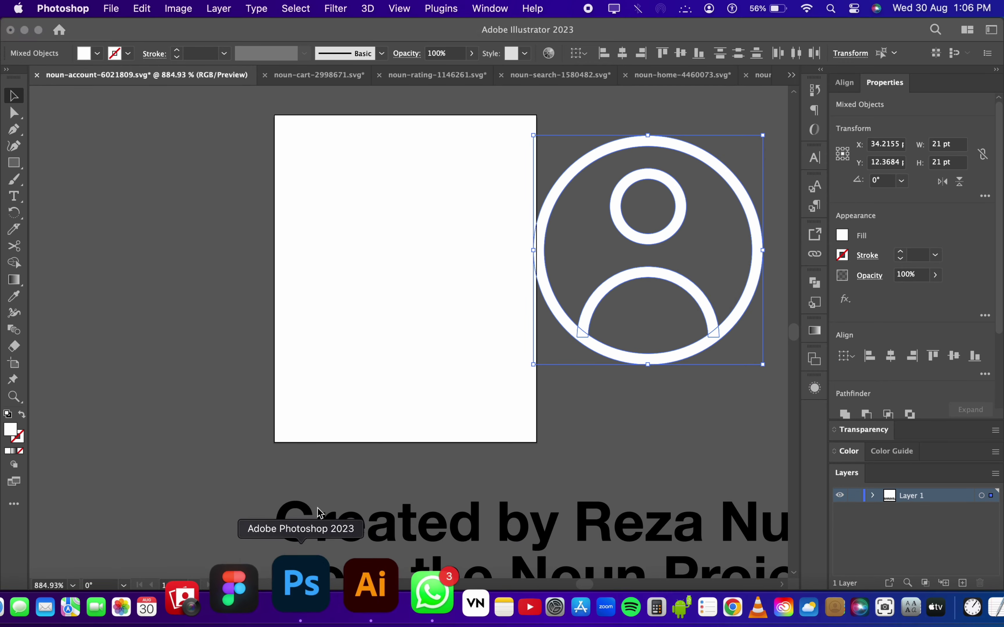
pyautogui.press('super+v')
pyautogui.press('Return')
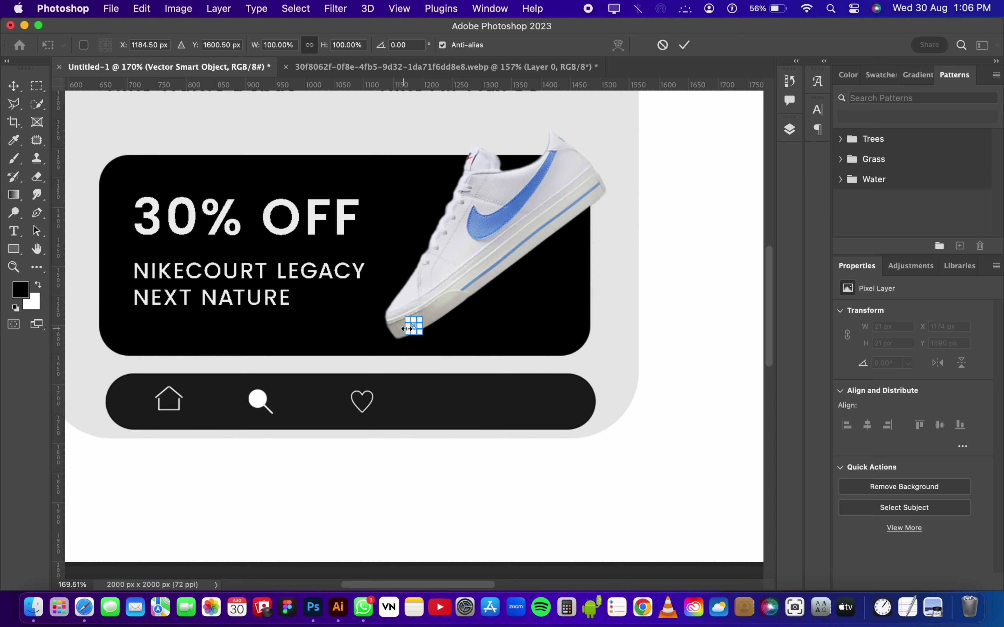
# Step: Scale the account icon and place it at the right end of the nav bar
pyautogui.moveTo(421, 319)
pyautogui.mouseDown()
pyautogui.moveTo(427, 312)
pyautogui.moveTo(532, 408)
pyautogui.mouseUp()
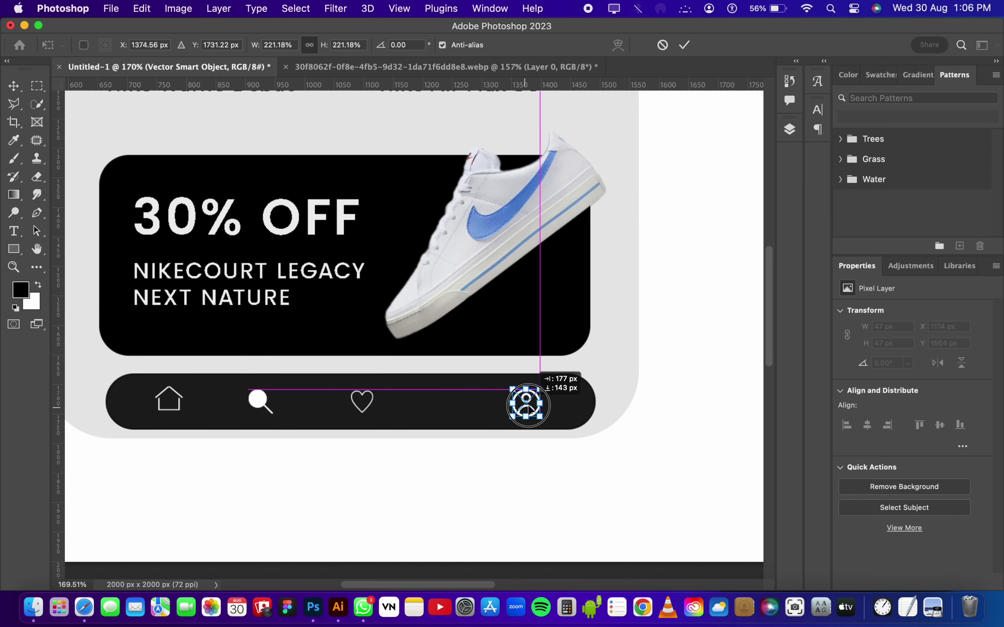
pyautogui.click(684, 45)
pyautogui.keyDown('alt'); pyautogui.click(488, 463); pyautogui.keyUp('alt')
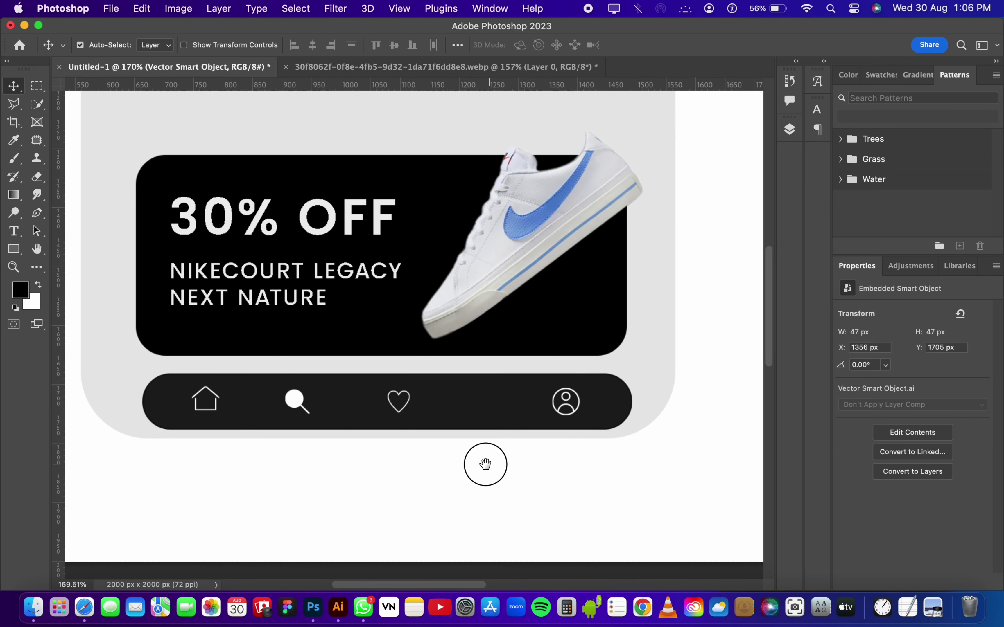
pyautogui.scroll(3, 506, 390)
pyautogui.moveTo(446, 325); pyautogui.dragTo(473, 363)
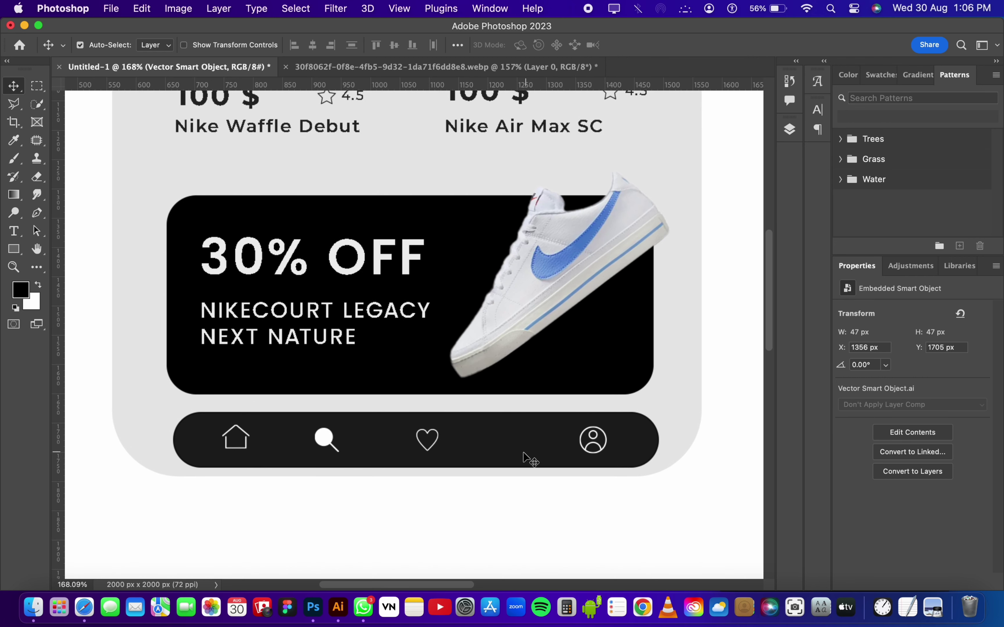
pyautogui.scroll(3, 540, 499)
pyautogui.click(477, 349)
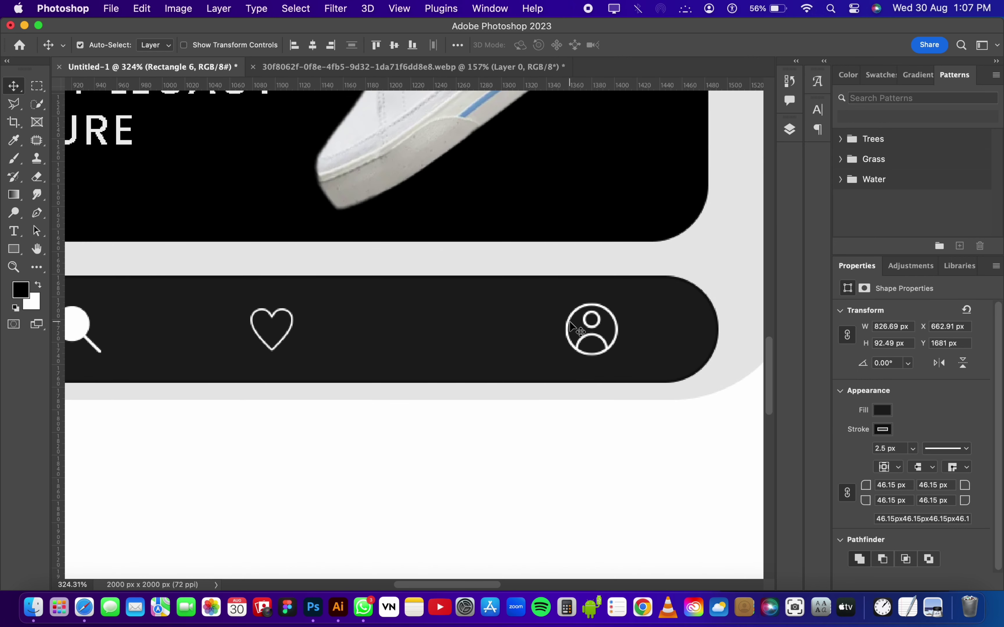
pyautogui.moveTo(571, 327)
pyautogui.mouseDown()
pyautogui.moveTo(648, 323)
pyautogui.moveTo(578, 320)
pyautogui.moveTo(568, 332)
pyautogui.mouseUp()
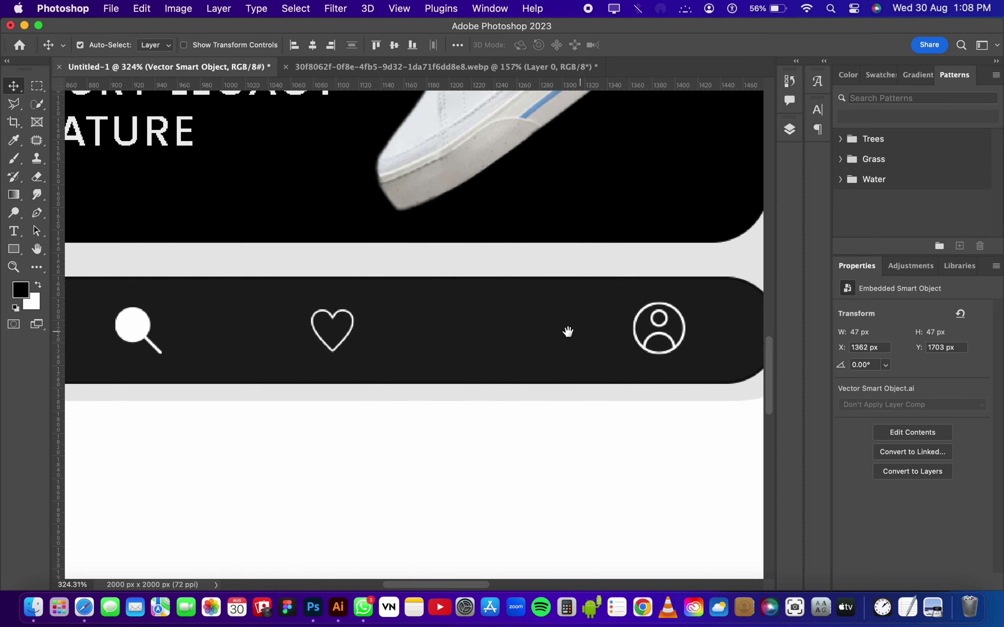
# Step: Move the heart toward the account icon and shift the search icon right
pyautogui.moveTo(352, 328)
pyautogui.mouseDown()
pyautogui.moveTo(598, 325)
pyautogui.moveTo(610, 335)
pyautogui.moveTo(551, 328)
pyautogui.mouseUp()
pyautogui.hscroll(-5, 551, 328)
pyautogui.moveTo(659, 320)
pyautogui.mouseDown()
pyautogui.moveTo(481, 314)
pyautogui.moveTo(509, 325)
pyautogui.mouseUp()
pyautogui.hscroll(3, 481, 314)
pyautogui.hscroll(-5, 469, 325)
pyautogui.moveTo(245, 324)
pyautogui.mouseDown()
pyautogui.moveTo(390, 325)
pyautogui.moveTo(355, 328)
pyautogui.mouseUp()
pyautogui.scroll(-2, 501, 352)
# Step: Fine-tune the search and heart icon positions so all four icons are evenly spaced
pyautogui.click(192, 333)
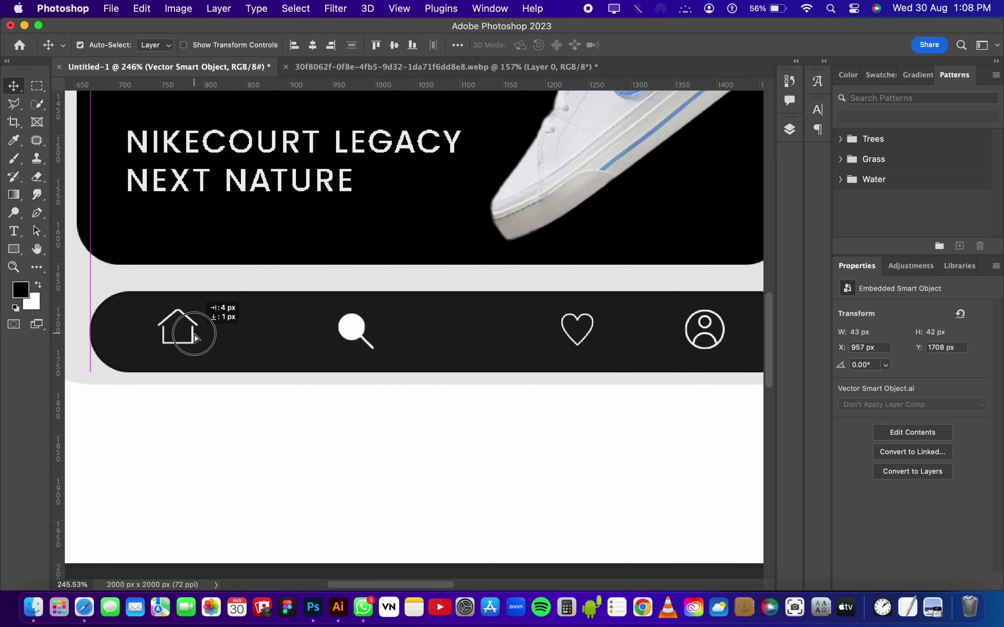
pyautogui.scroll(1, 195, 346)
pyautogui.click(194, 340)
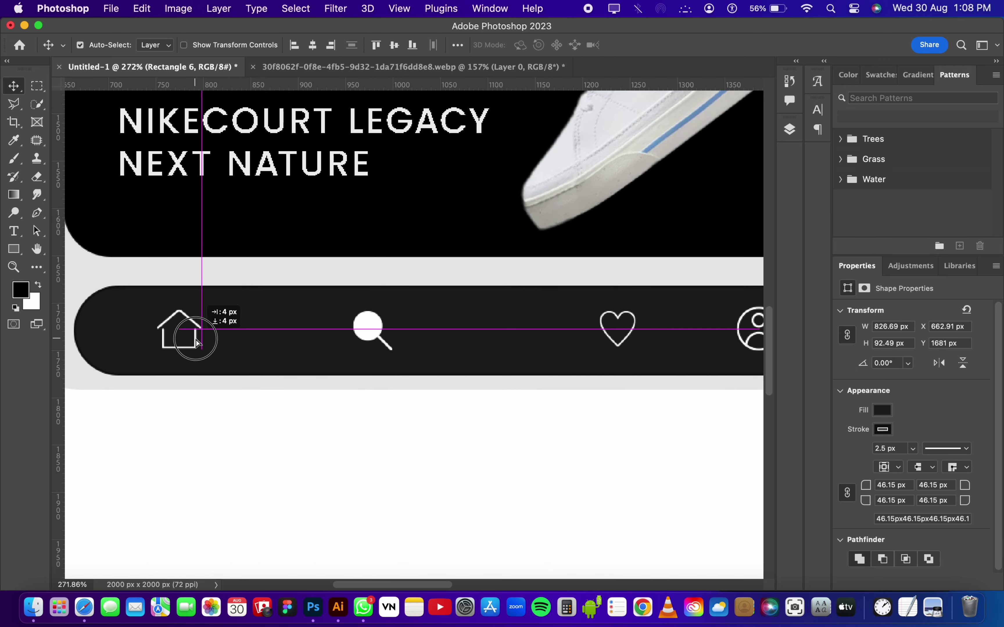
pyautogui.scroll(-3, 392, 382)
pyautogui.moveTo(388, 367); pyautogui.dragTo(401, 367)
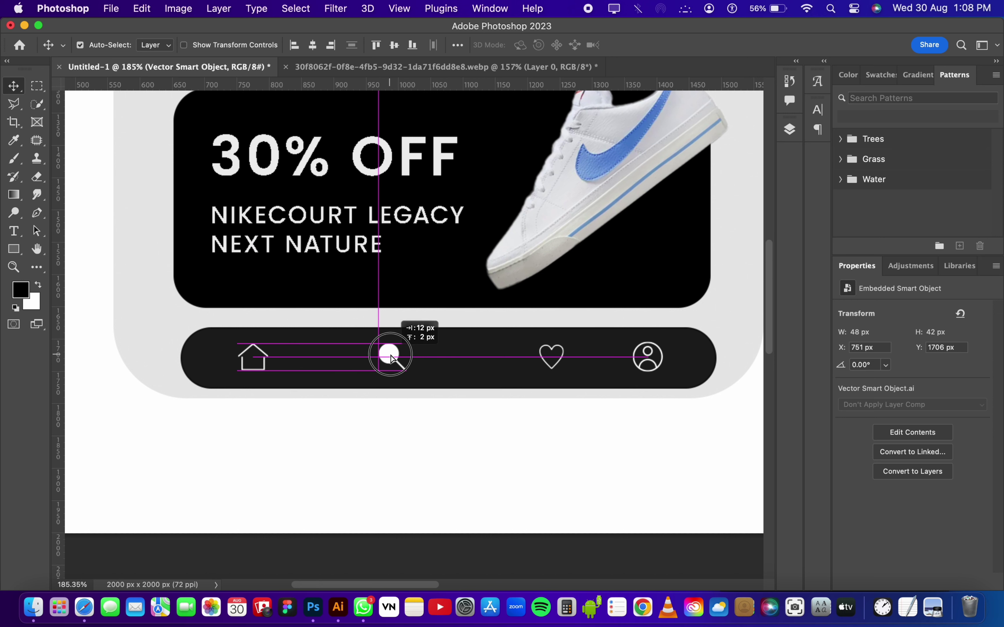
pyautogui.moveTo(556, 373); pyautogui.dragTo(543, 370)
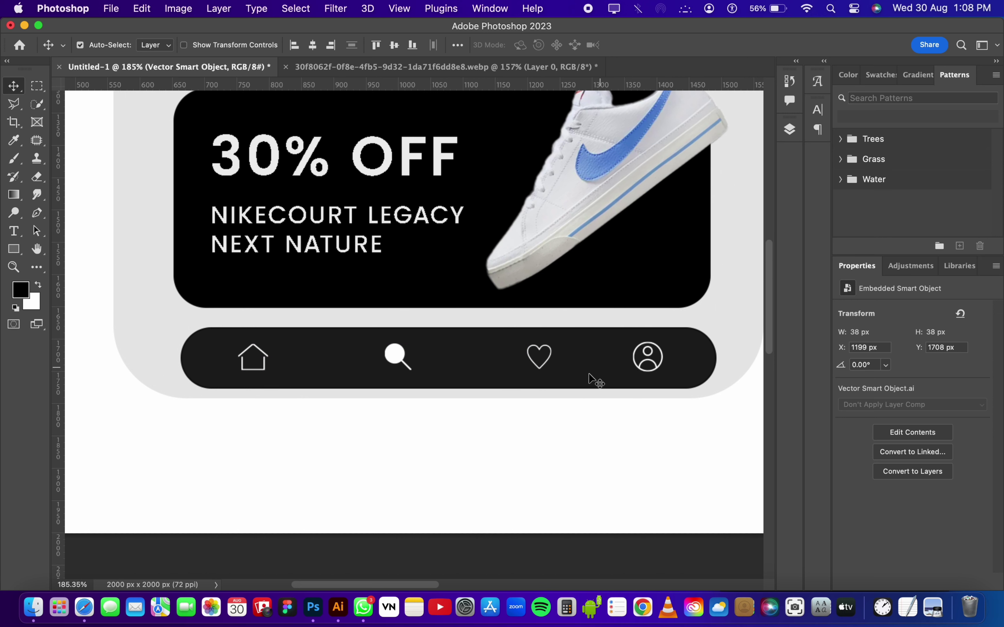
pyautogui.moveTo(392, 356); pyautogui.dragTo(376, 357)
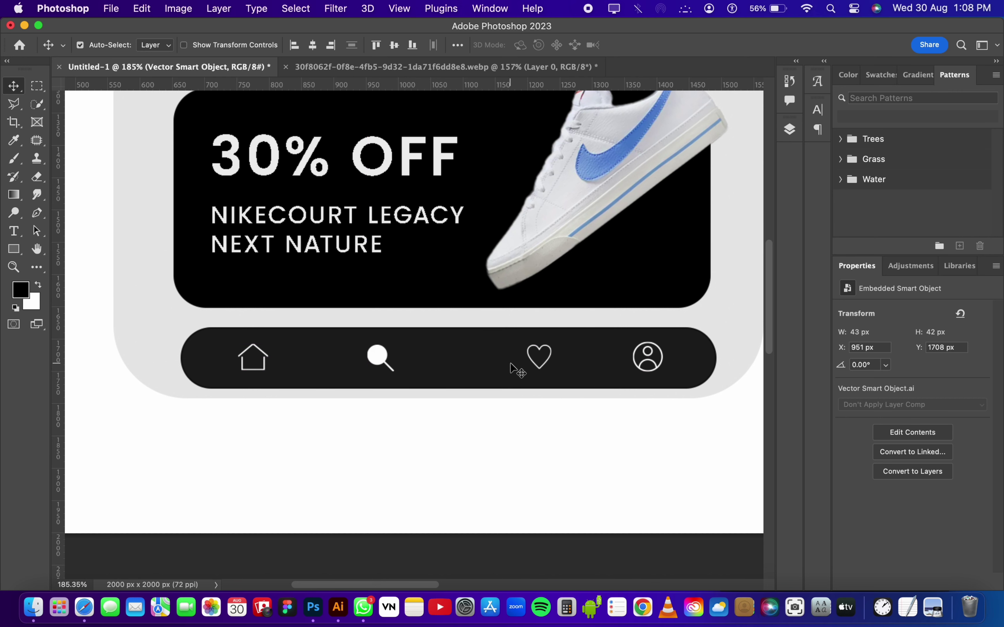
pyautogui.moveTo(539, 371); pyautogui.dragTo(524, 368)
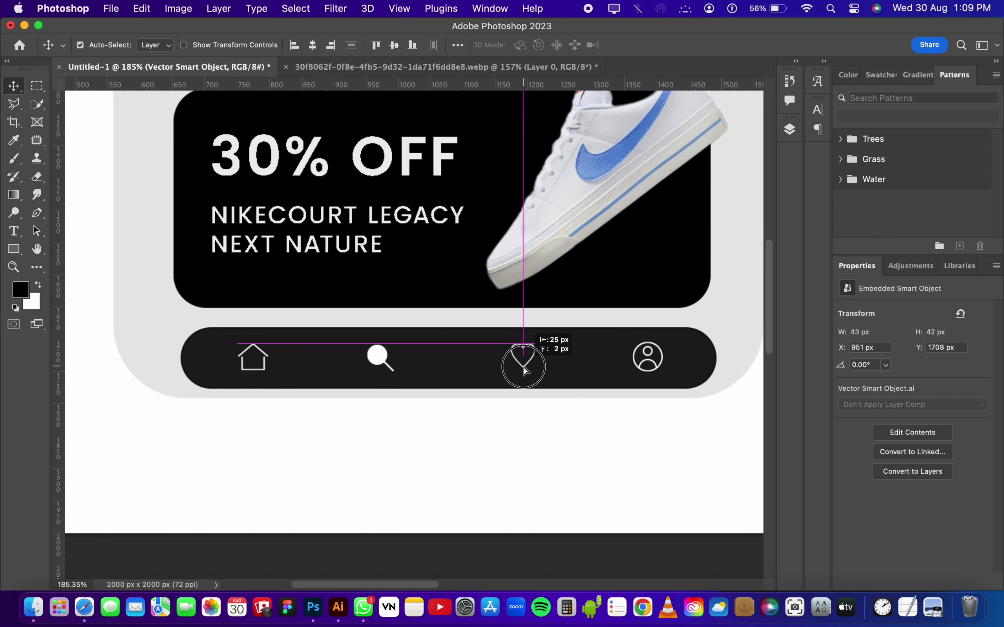
pyautogui.scroll(-5, 510, 416)
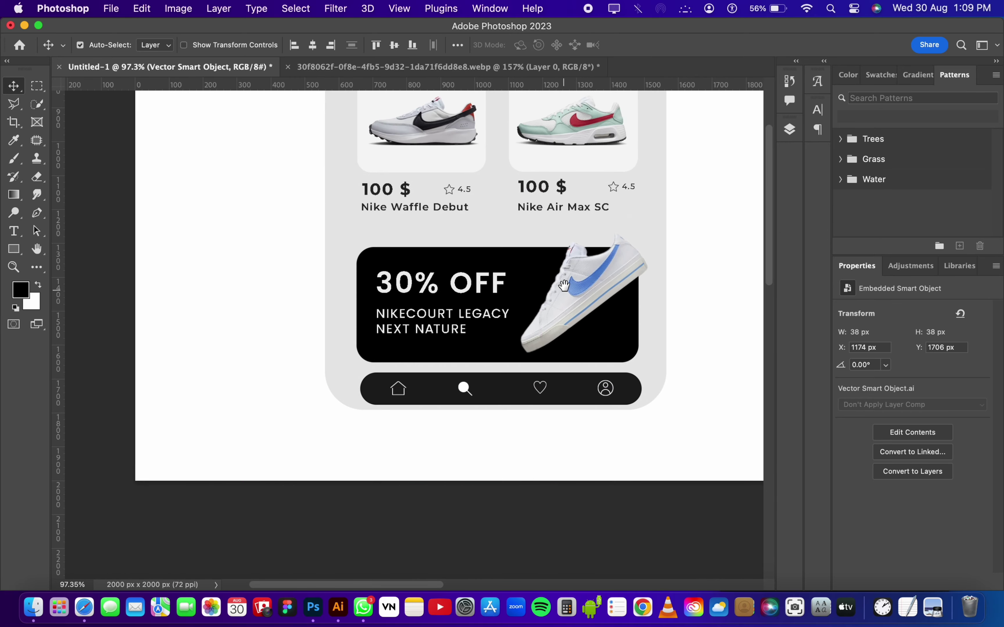
pyautogui.scroll(5, 539, 352)
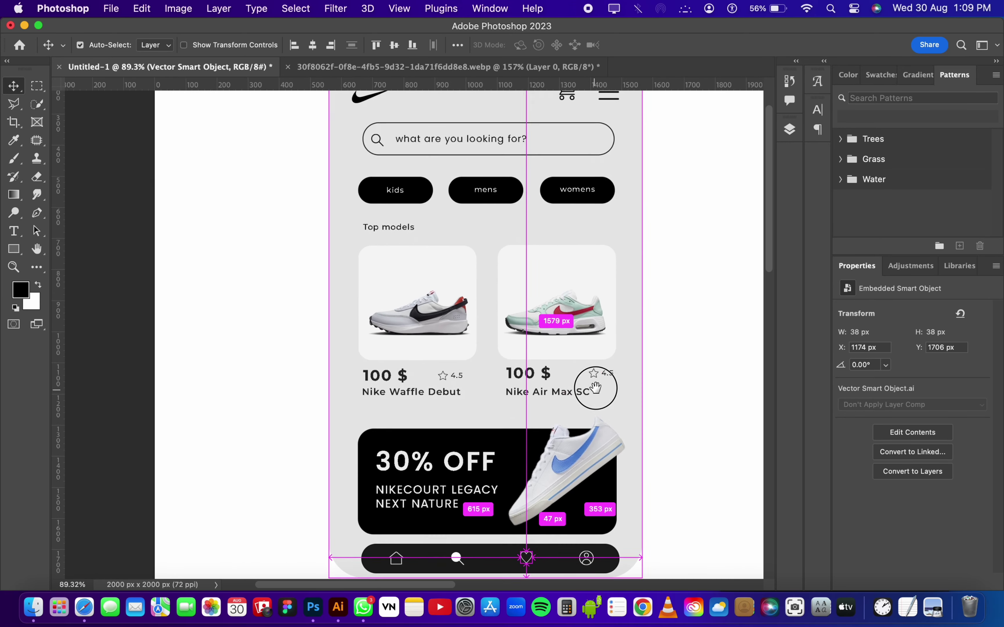
# Step: Open the Rectangle 1 phone shape's layer style and enable Drop Shadow
pyautogui.press('F7')
pyautogui.click(732, 368)
pyautogui.doubleClick(732, 368)
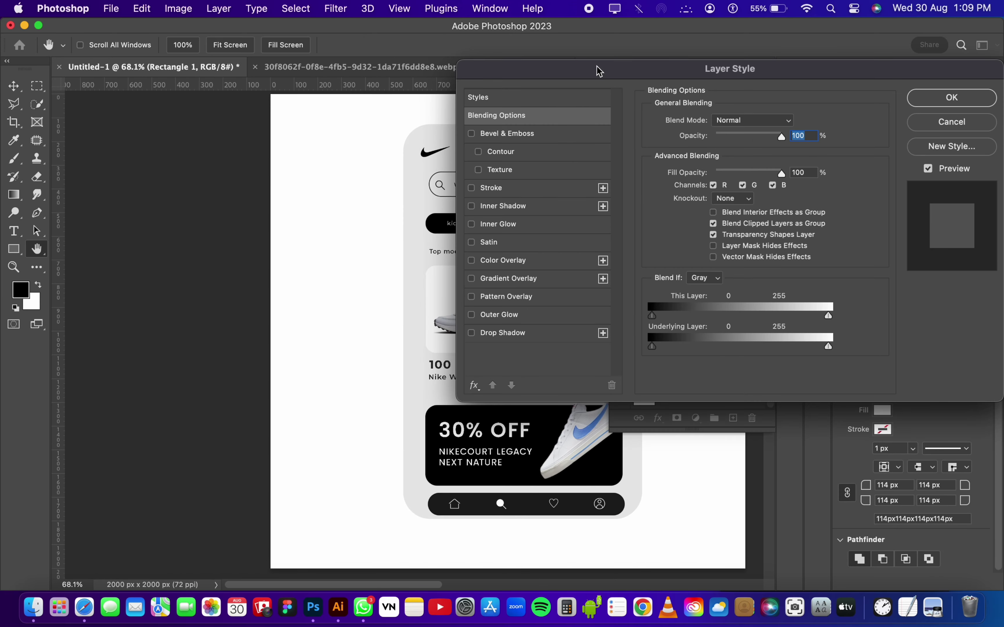
pyautogui.moveTo(599, 71)
pyautogui.mouseDown()
pyautogui.moveTo(774, 81)
pyautogui.moveTo(669, 55)
pyautogui.mouseUp()
pyautogui.click(716, 344)
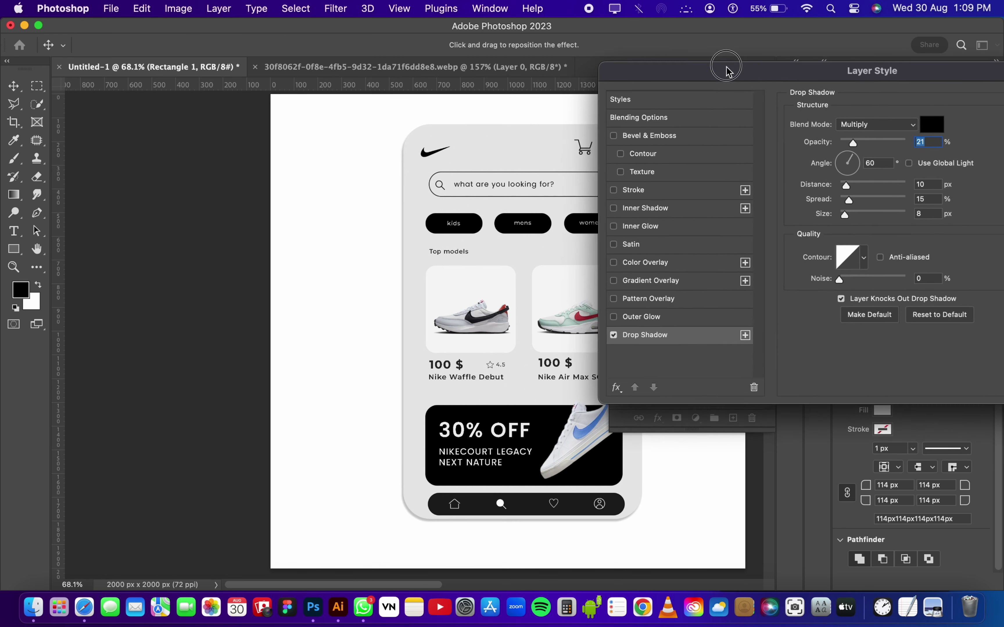
# Step: Set the shadow to 39% opacity, 43° angle, 23 px distance, 0% spread, 62 px size
pyautogui.moveTo(787, 169)
pyautogui.mouseDown()
pyautogui.moveTo(780, 182)
pyautogui.moveTo(805, 198)
pyautogui.mouseUp()
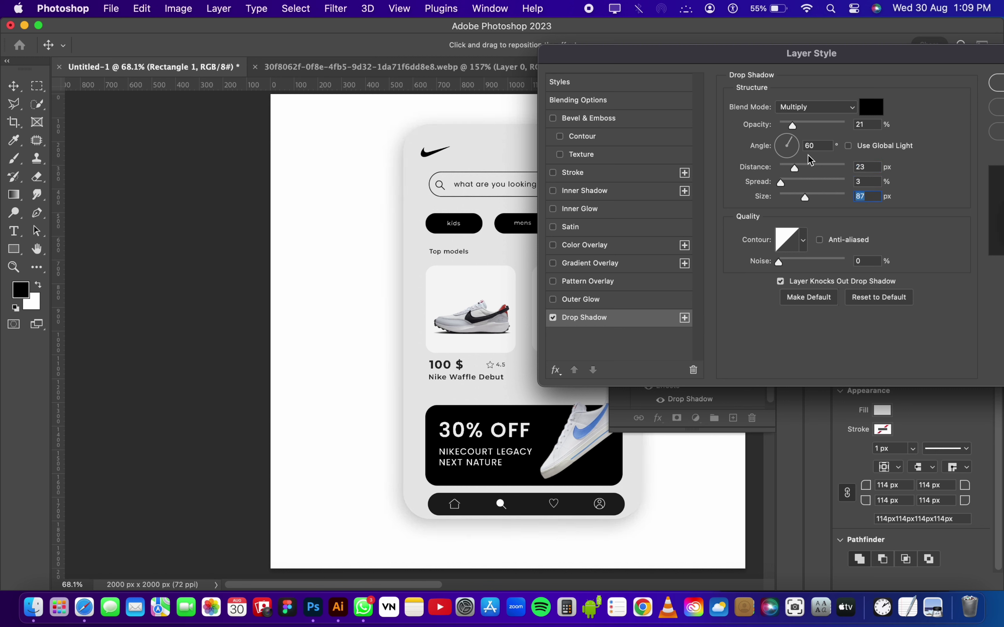
pyautogui.moveTo(793, 124); pyautogui.dragTo(809, 126)
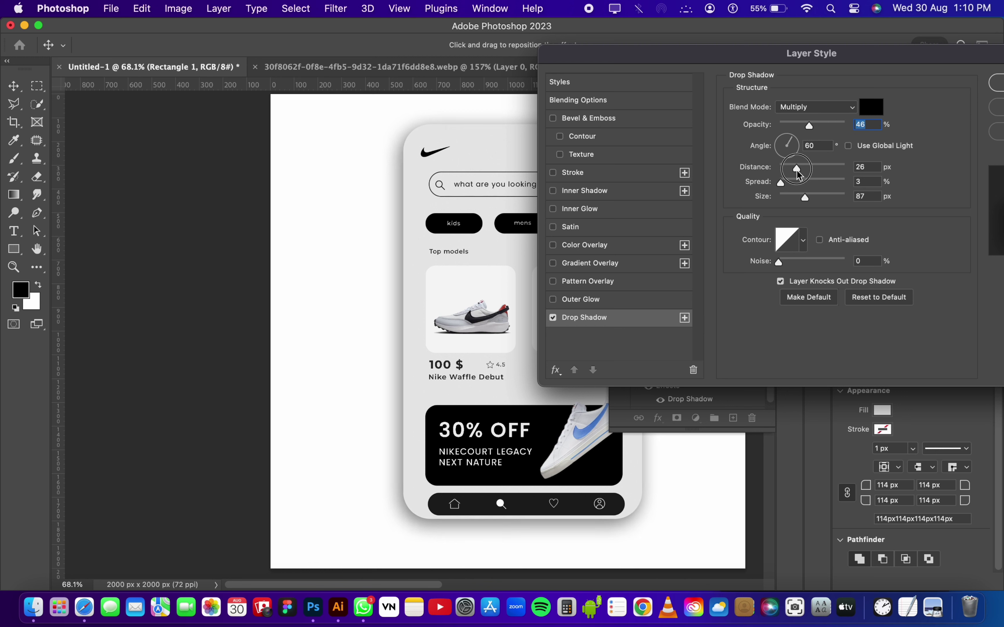
pyautogui.moveTo(794, 168)
pyautogui.mouseDown()
pyautogui.moveTo(811, 169)
pyautogui.moveTo(784, 169)
pyautogui.mouseUp()
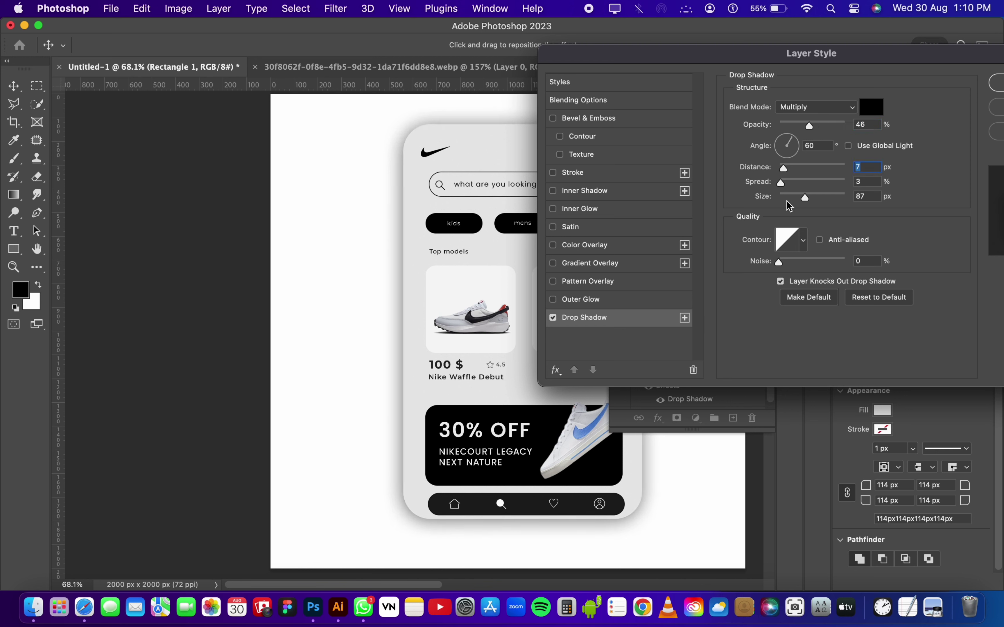
pyautogui.moveTo(780, 183)
pyautogui.mouseDown()
pyautogui.moveTo(817, 198)
pyautogui.moveTo(799, 201)
pyautogui.mouseUp()
pyautogui.moveTo(809, 126); pyautogui.dragTo(804, 127)
pyautogui.moveTo(784, 167)
pyautogui.mouseDown()
pyautogui.moveTo(804, 169)
pyautogui.moveTo(795, 168)
pyautogui.moveTo(797, 138)
pyautogui.moveTo(787, 134)
pyautogui.moveTo(784, 144)
pyautogui.moveTo(794, 156)
pyautogui.moveTo(799, 150)
pyautogui.mouseUp()
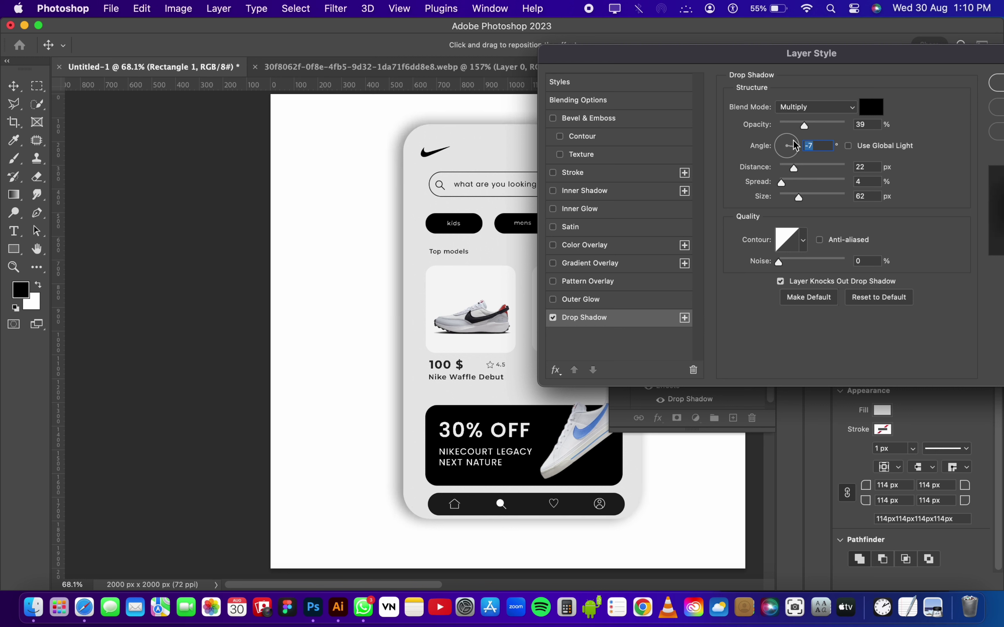
pyautogui.click(793, 140)
pyautogui.moveTo(793, 168)
pyautogui.mouseDown()
pyautogui.moveTo(804, 168)
pyautogui.moveTo(776, 183)
pyautogui.mouseUp()
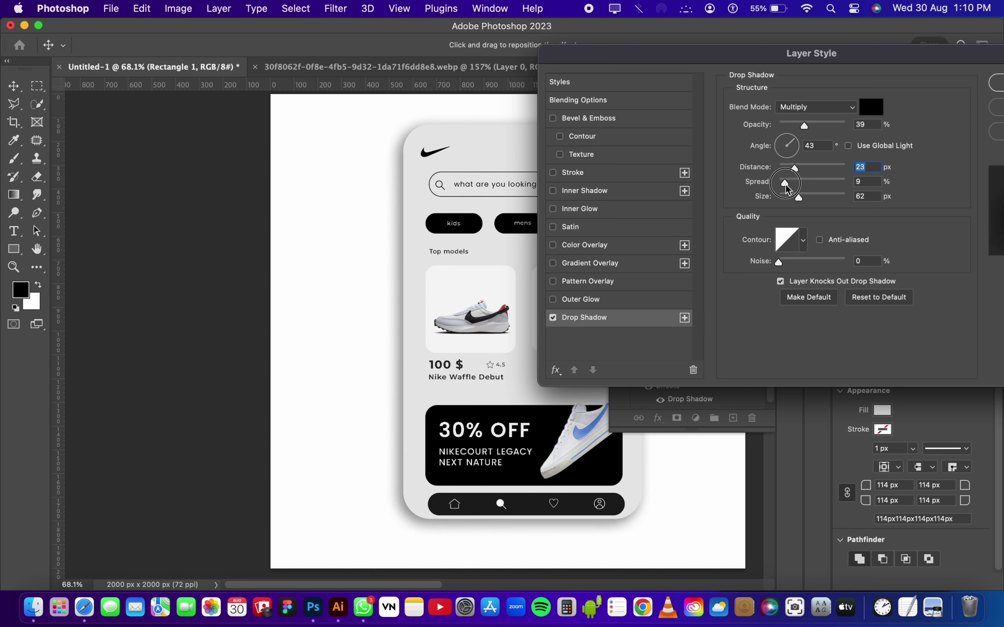
pyautogui.click(999, 89)
pyautogui.moveTo(678, 265); pyautogui.dragTo(642, 264)
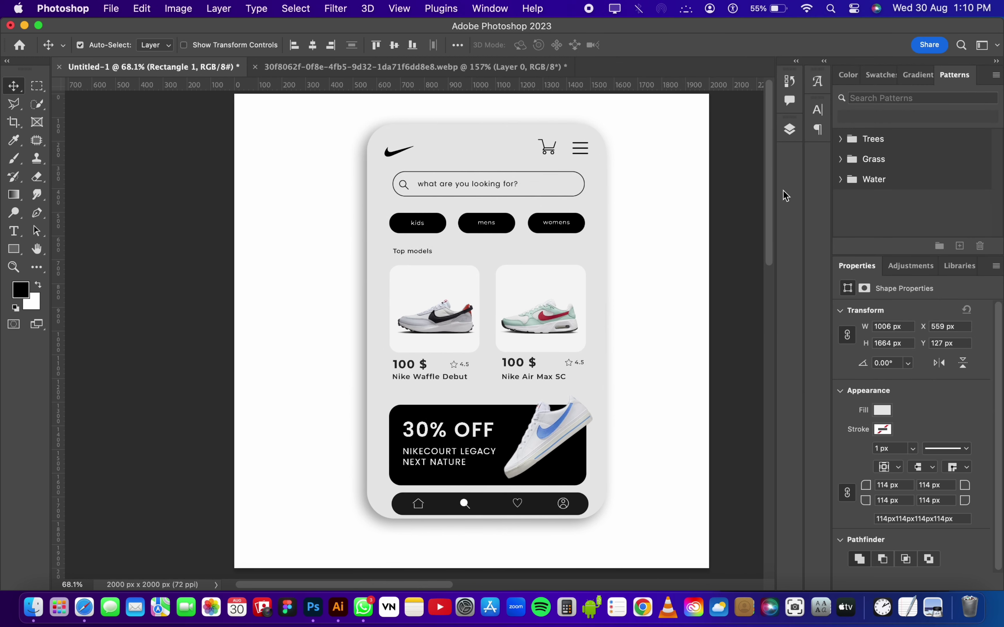
# Step: Identify the banner's Rectangle 5 layer by toggling layer visibility in the Layers panel
pyautogui.click(790, 128)
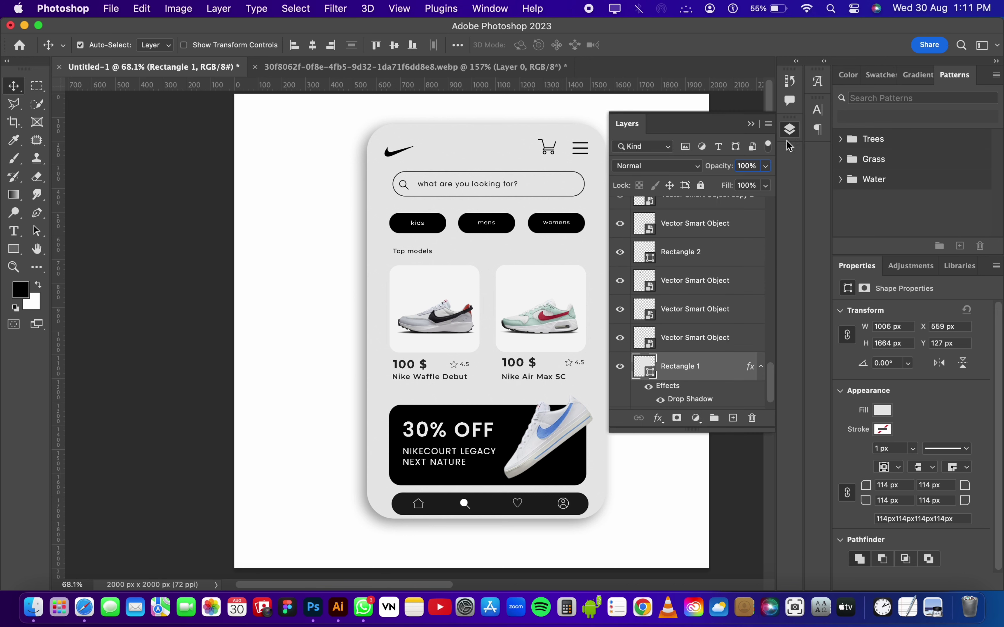
pyautogui.scroll(5, 725, 224)
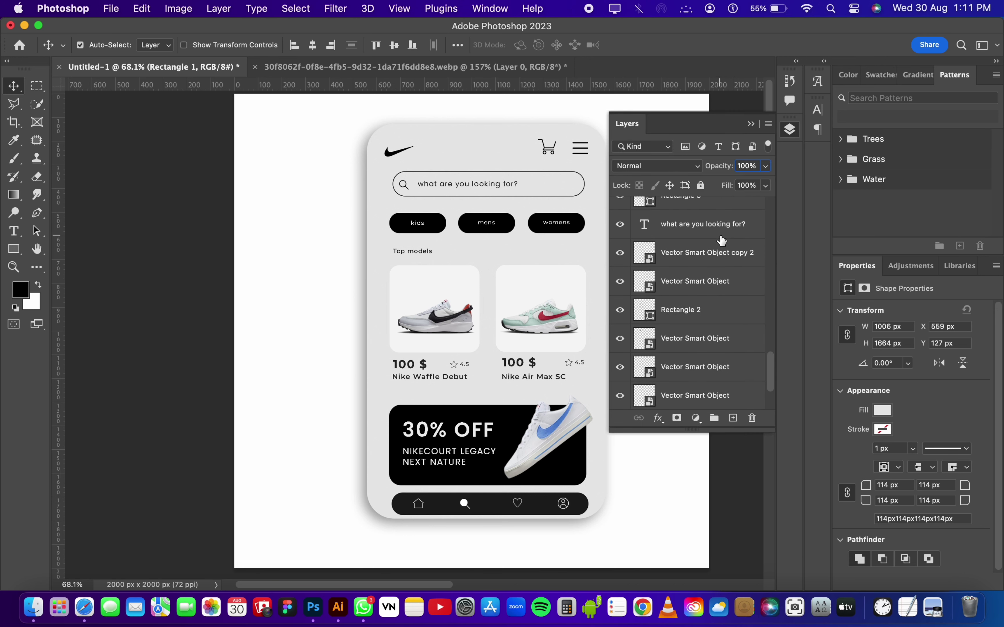
pyautogui.scroll(5, 724, 232)
pyautogui.scroll(5, 722, 240)
pyautogui.scroll(-2, 641, 287)
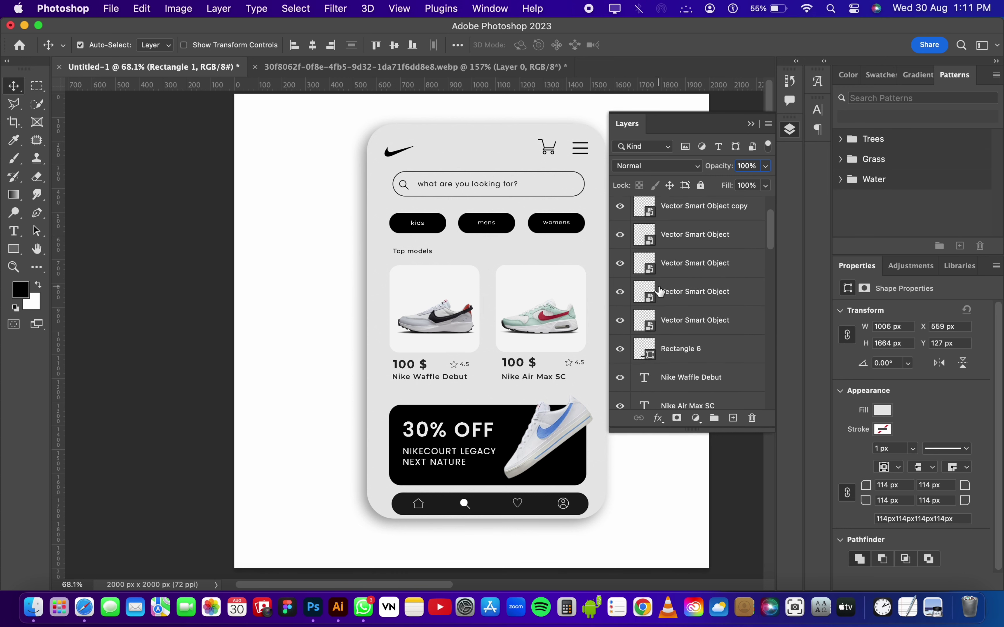
pyautogui.scroll(-2, 643, 307)
pyautogui.scroll(-2, 646, 331)
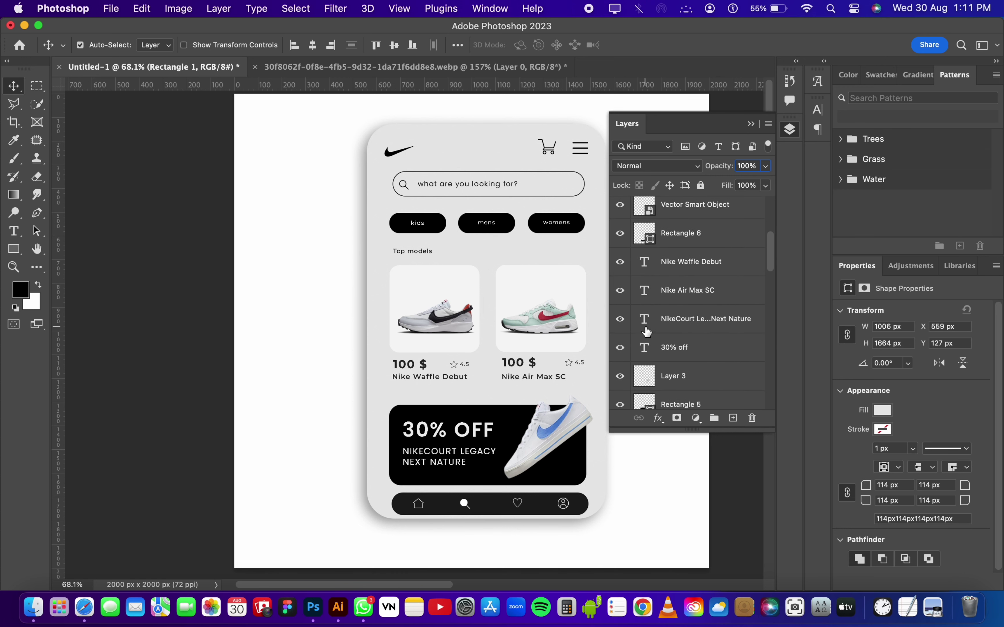
pyautogui.click(619, 378)
pyautogui.click(619, 379)
pyautogui.scroll(-2, 647, 370)
pyautogui.click(620, 333)
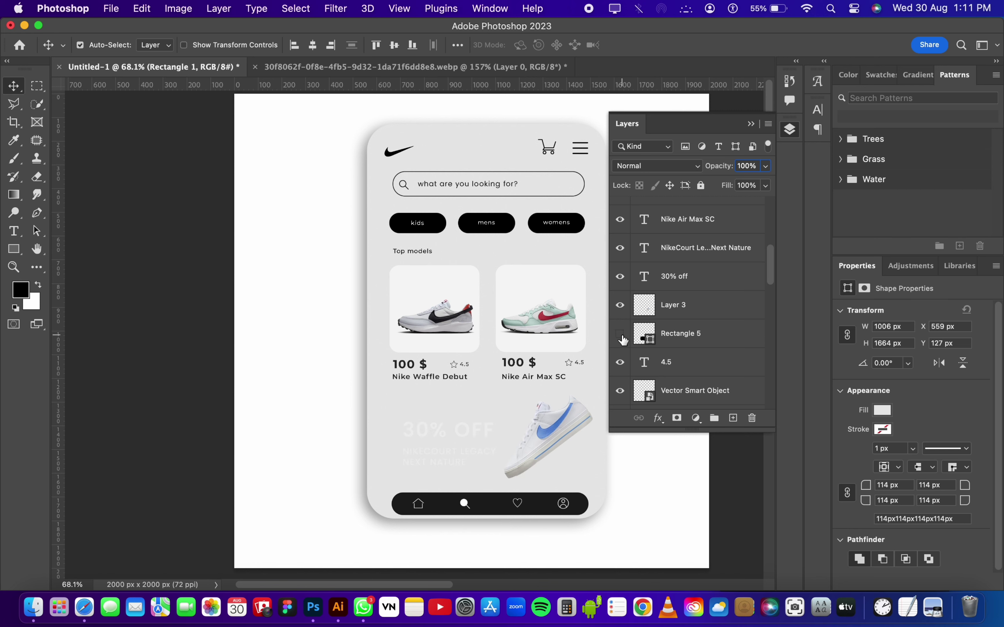
# Step: Add a global-light drop shadow to the banner: 66% opacity, 90°, 17 px distance, 35 px size
pyautogui.doubleClick(728, 337)
pyautogui.click(564, 317)
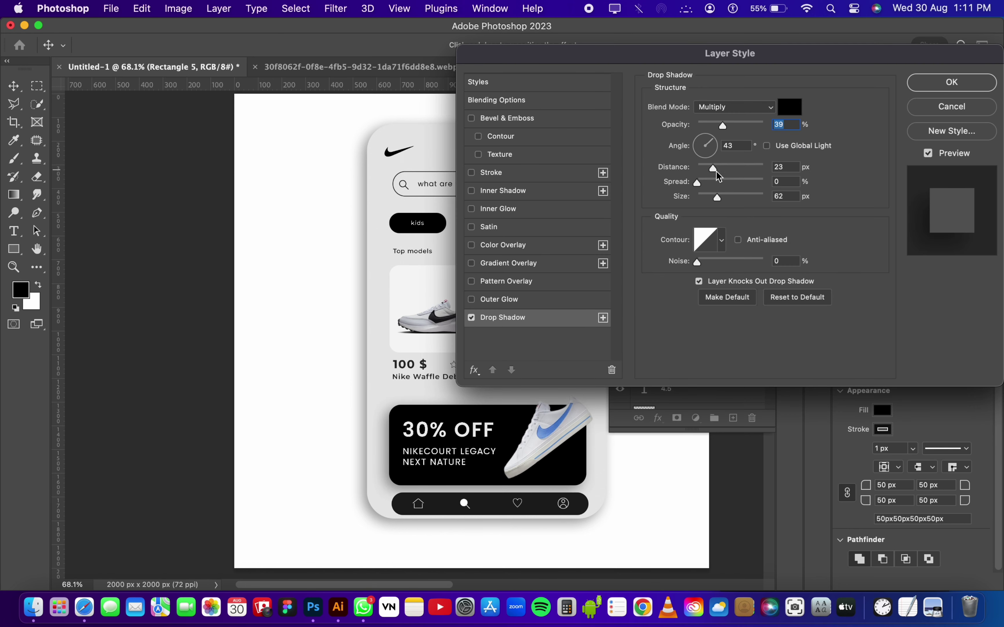
pyautogui.click(767, 147)
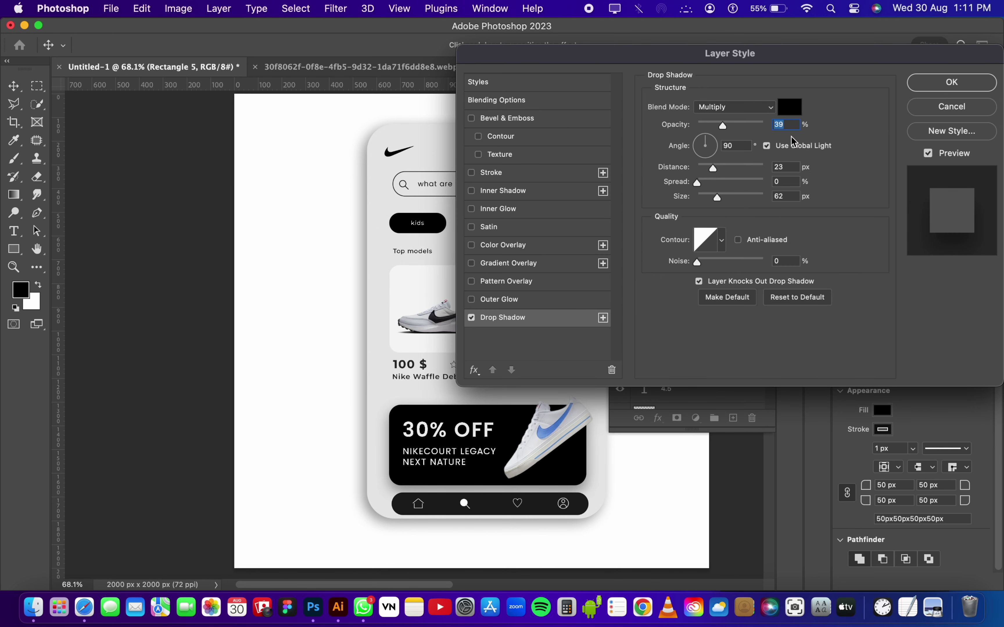
pyautogui.moveTo(711, 171); pyautogui.dragTo(703, 174)
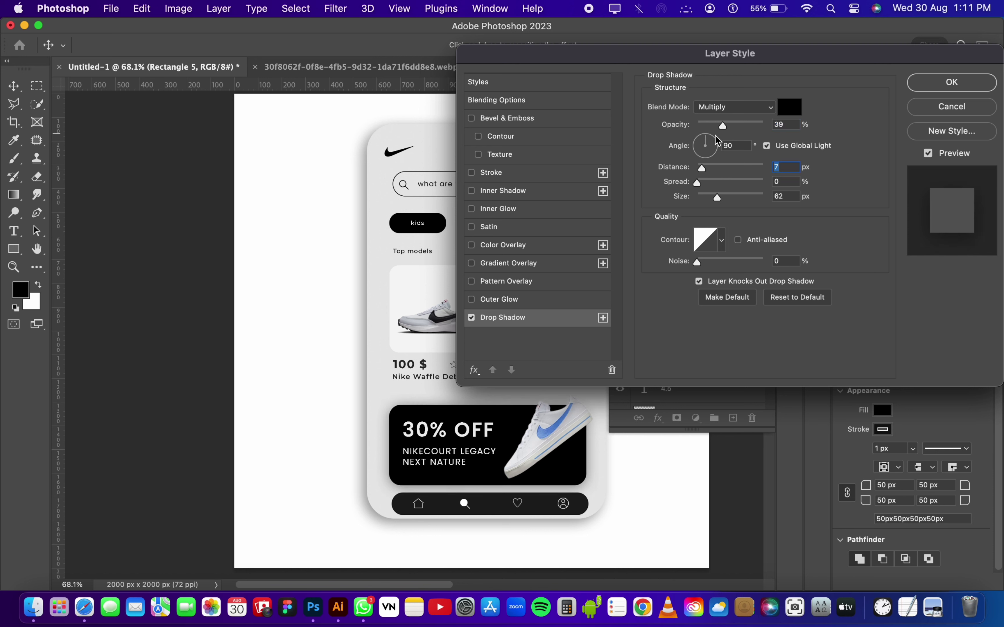
pyautogui.moveTo(722, 125); pyautogui.dragTo(729, 125)
pyautogui.moveTo(720, 188)
pyautogui.mouseDown()
pyautogui.moveTo(703, 183)
pyautogui.moveTo(718, 174)
pyautogui.moveTo(700, 176)
pyautogui.mouseUp()
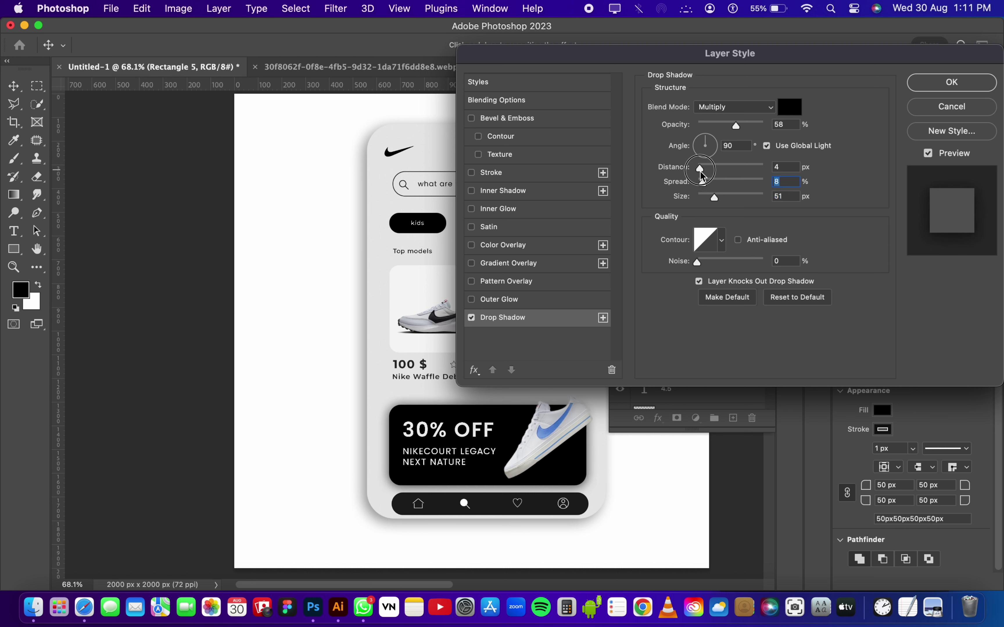
pyautogui.moveTo(735, 131); pyautogui.dragTo(743, 133)
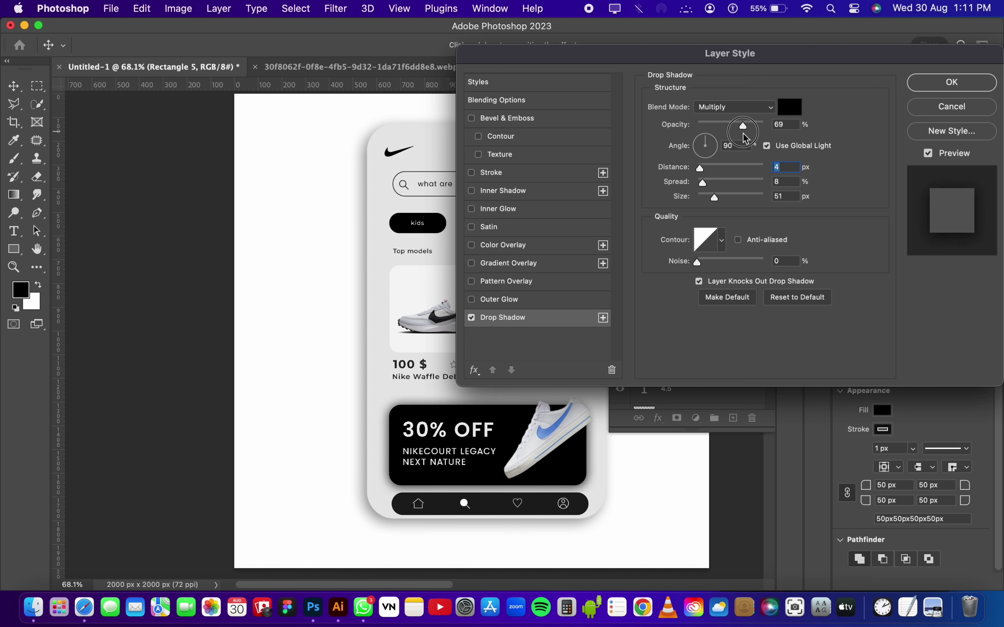
pyautogui.moveTo(708, 183)
pyautogui.mouseDown()
pyautogui.moveTo(710, 172)
pyautogui.moveTo(711, 199)
pyautogui.moveTo(698, 188)
pyautogui.mouseUp()
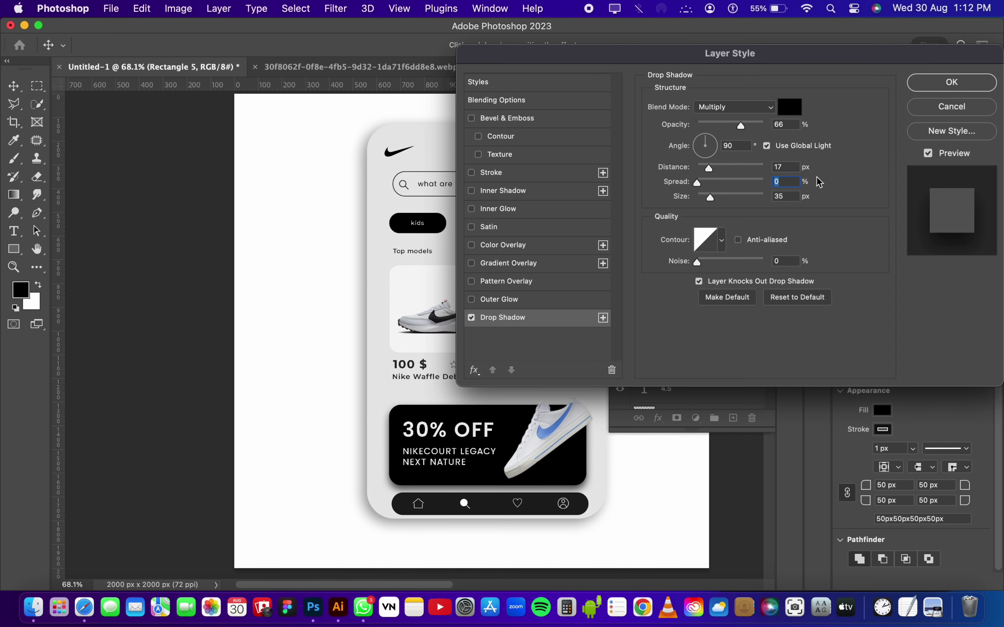
pyautogui.press('Return')
pyautogui.scroll(-3, 551, 442)
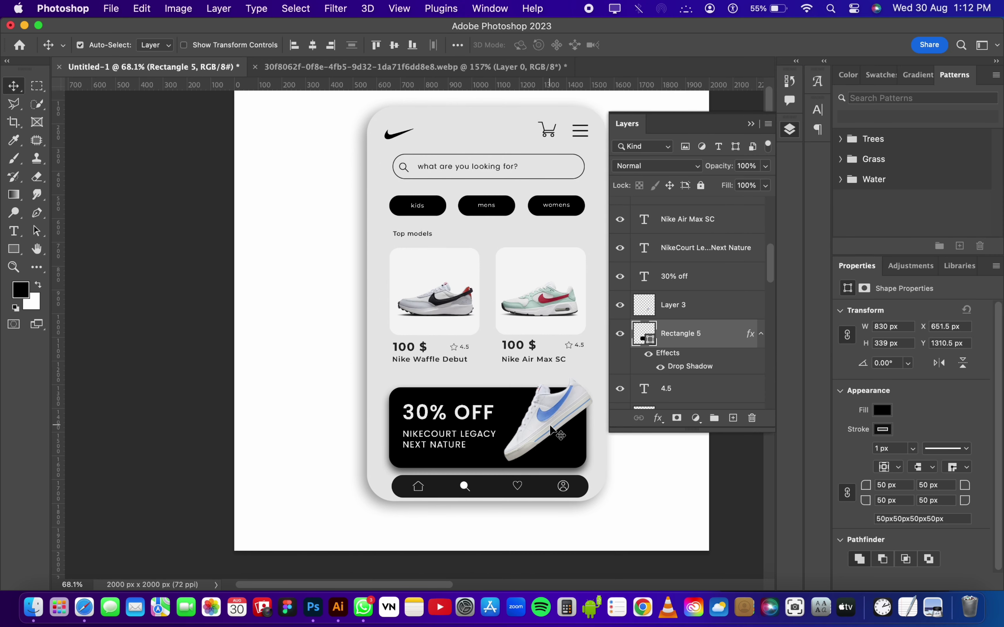
# Step: Select the Nike Air Max SC card's Rectangle 4 copy layer and open its Layer Style settings
pyautogui.rightClick(714, 336)
pyautogui.scroll(-1, 745, 371)
pyautogui.press('Escape')
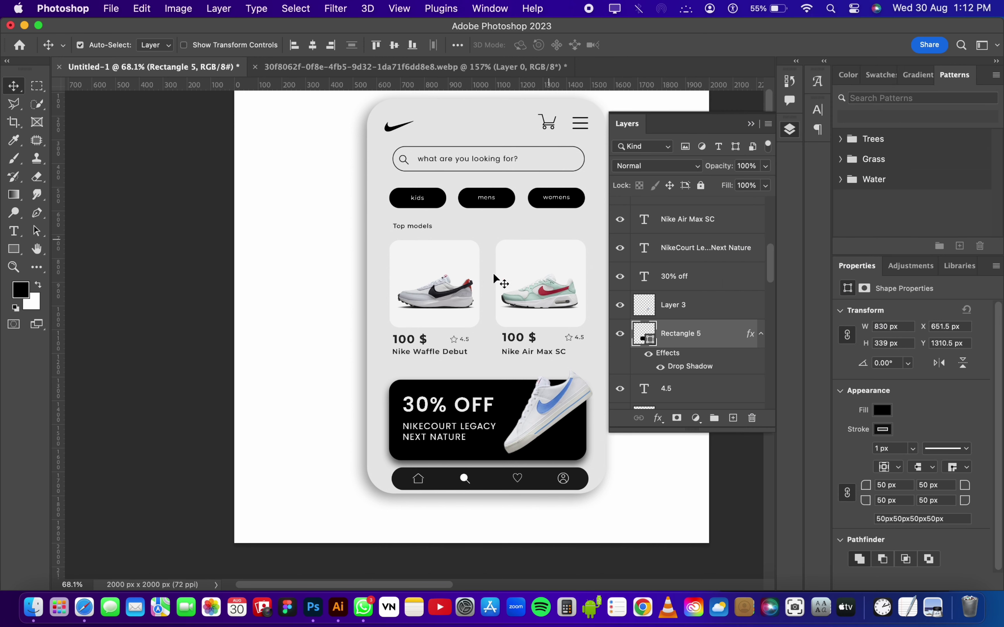
pyautogui.scroll(-5, 698, 281)
pyautogui.scroll(-1, 707, 284)
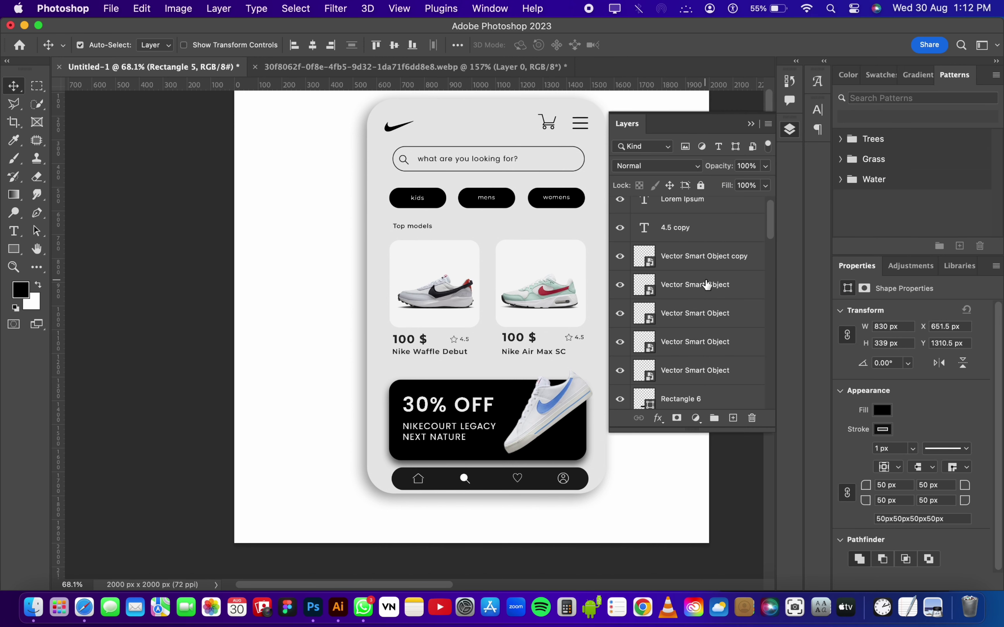
pyautogui.scroll(-3, 707, 287)
pyautogui.scroll(-5, 704, 296)
pyautogui.scroll(-3, 704, 297)
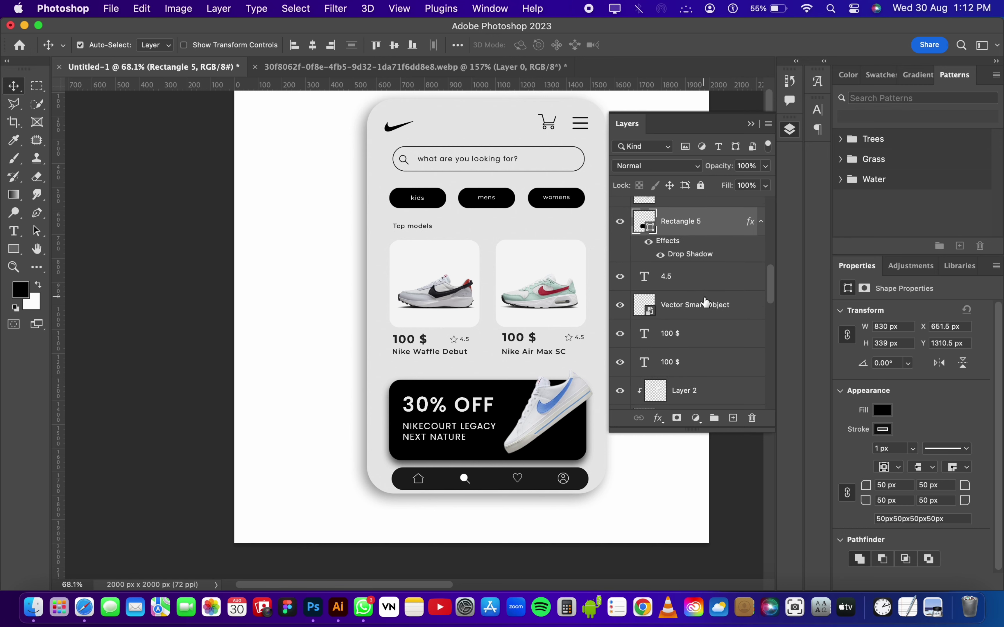
pyautogui.scroll(-4, 707, 301)
pyautogui.click(741, 329)
pyautogui.doubleClick(741, 332)
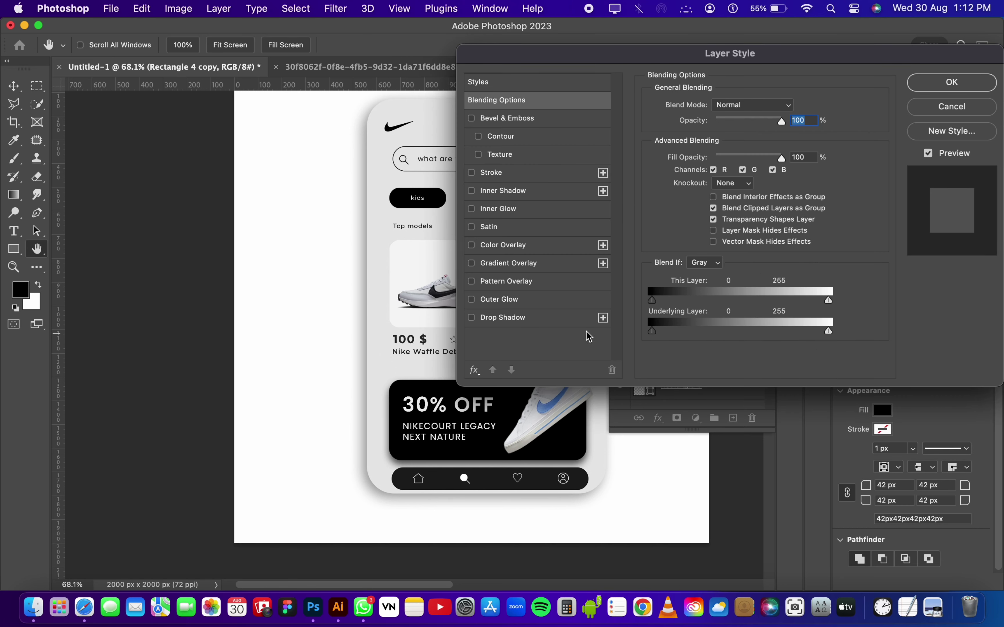
# Step: Add a drop shadow: opacity 15%, angle 131°, distance 6, spread 21, size 32
pyautogui.click(585, 318)
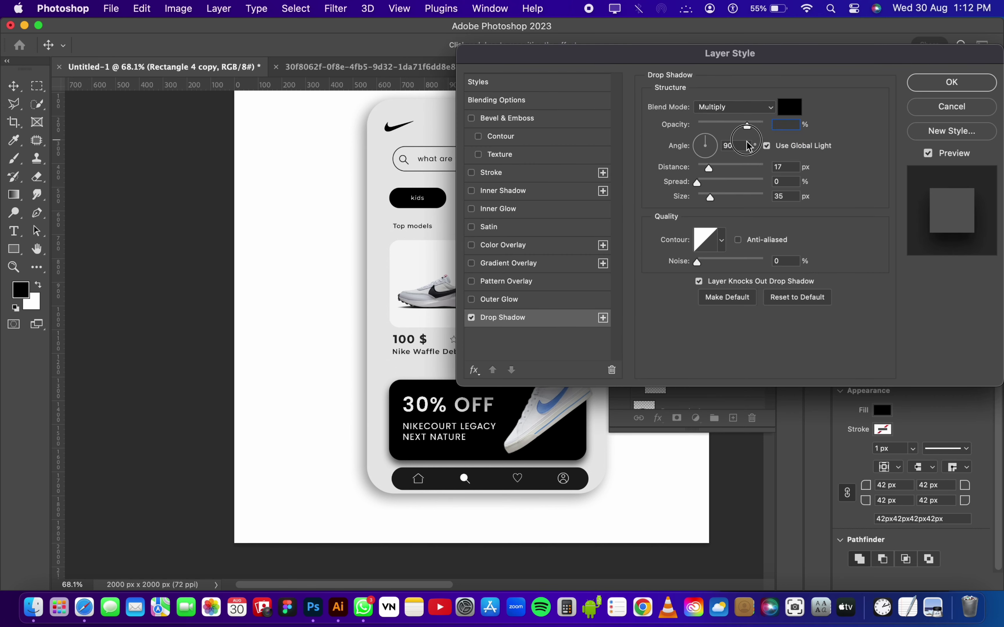
pyautogui.moveTo(669, 91); pyautogui.dragTo(41, 149)
pyautogui.click(100, 186)
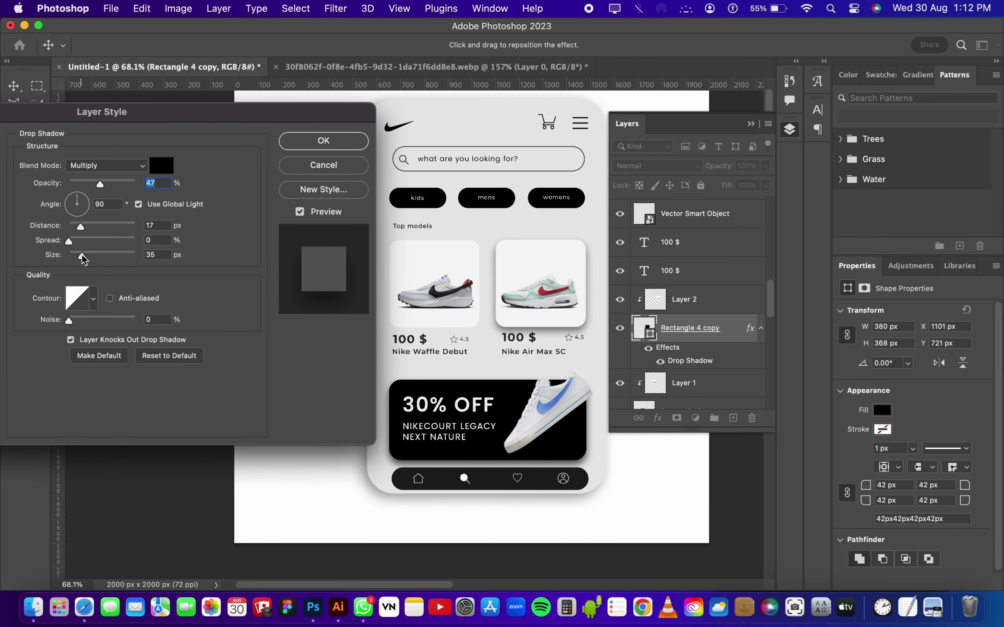
pyautogui.moveTo(82, 256)
pyautogui.mouseDown()
pyautogui.moveTo(72, 257)
pyautogui.moveTo(81, 256)
pyautogui.moveTo(62, 227)
pyautogui.mouseUp()
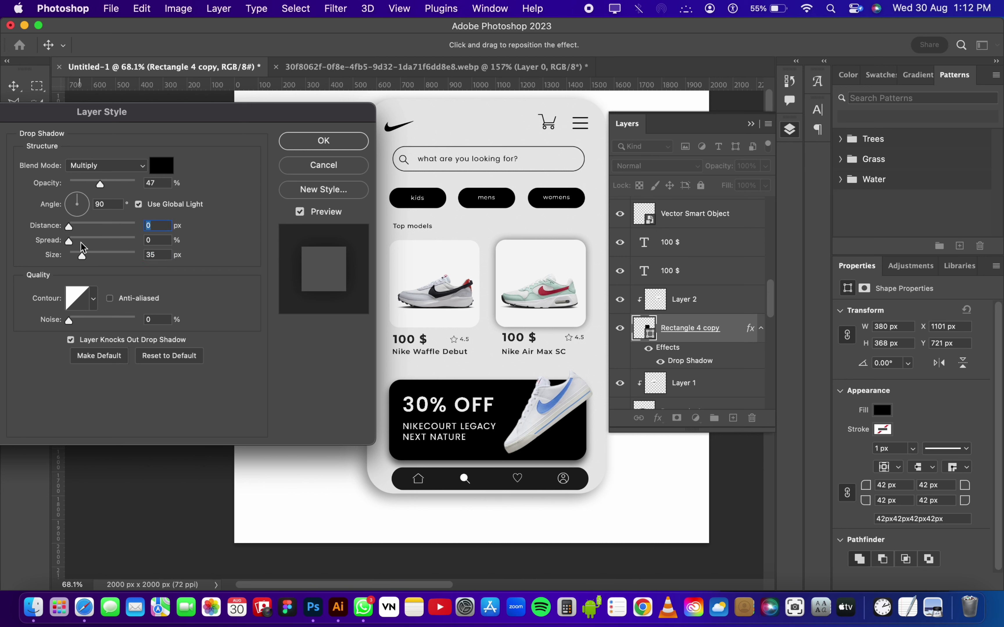
pyautogui.moveTo(69, 241)
pyautogui.mouseDown()
pyautogui.moveTo(83, 241)
pyautogui.moveTo(57, 261)
pyautogui.moveTo(84, 255)
pyautogui.mouseUp()
pyautogui.moveTo(84, 255); pyautogui.dragTo(82, 256)
pyautogui.moveTo(79, 186)
pyautogui.mouseDown()
pyautogui.moveTo(77, 216)
pyautogui.moveTo(115, 228)
pyautogui.moveTo(76, 199)
pyautogui.moveTo(75, 226)
pyautogui.mouseUp()
pyautogui.click(86, 199)
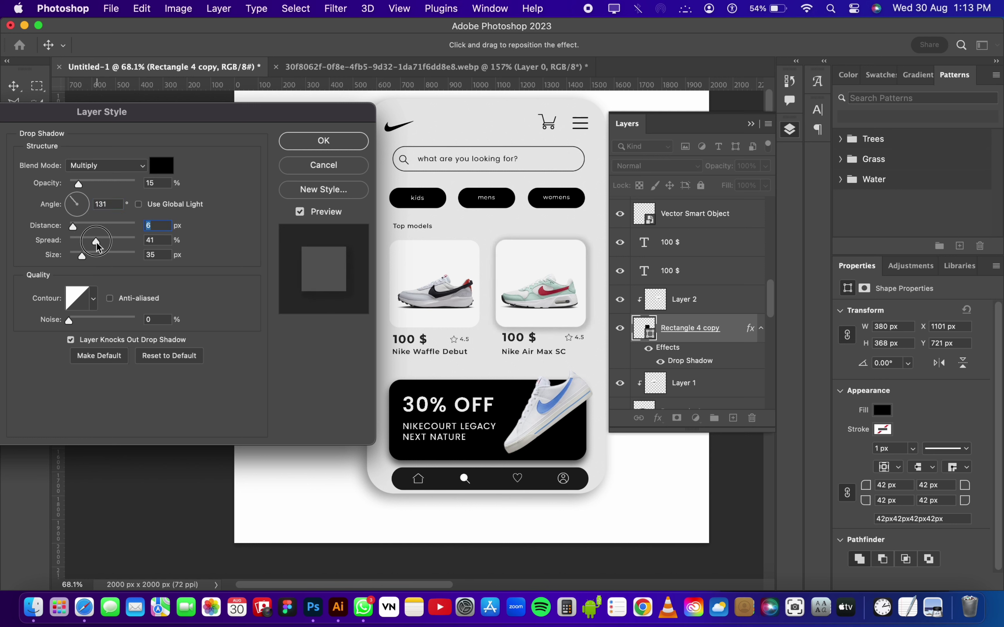
pyautogui.moveTo(69, 243)
pyautogui.mouseDown()
pyautogui.moveTo(82, 240)
pyautogui.moveTo(75, 257)
pyautogui.moveTo(83, 259)
pyautogui.mouseUp()
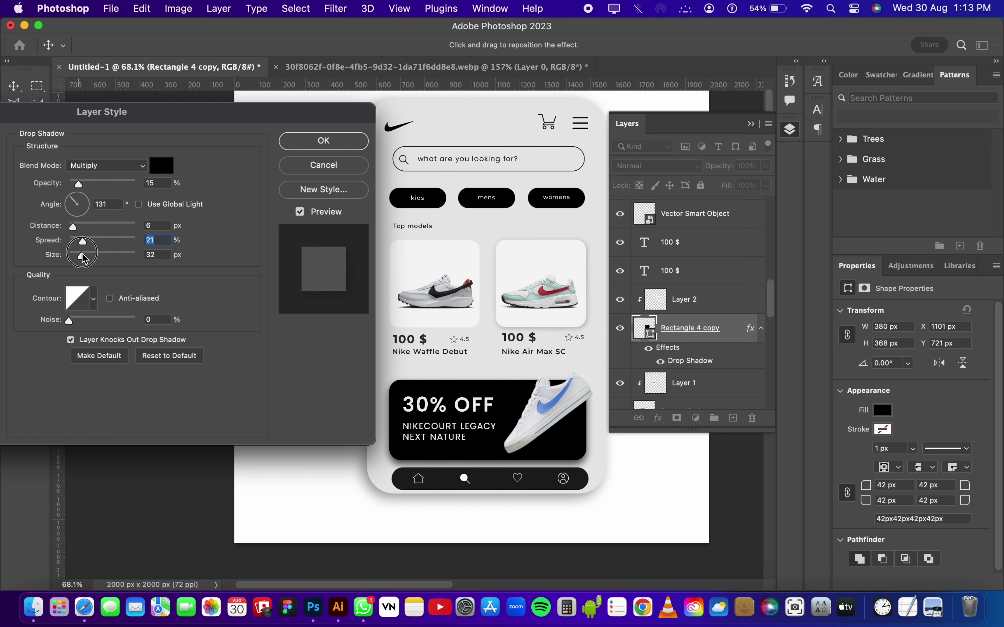
# Step: Confirm the Air Max SC card's shadow and copy its layer style
pyautogui.click(347, 140)
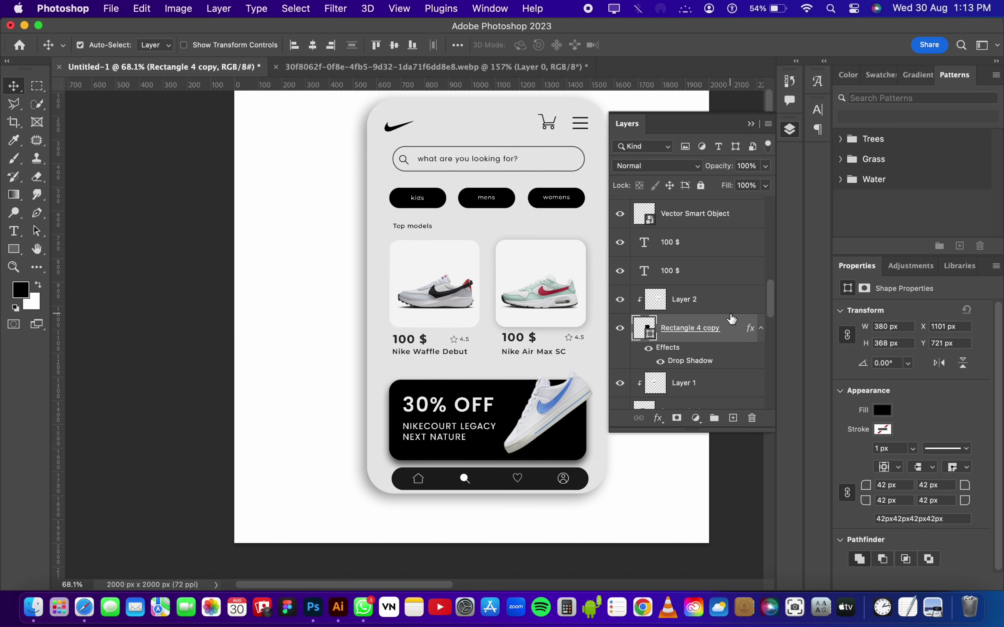
pyautogui.rightClick(730, 322)
pyautogui.scroll(-5, 799, 410)
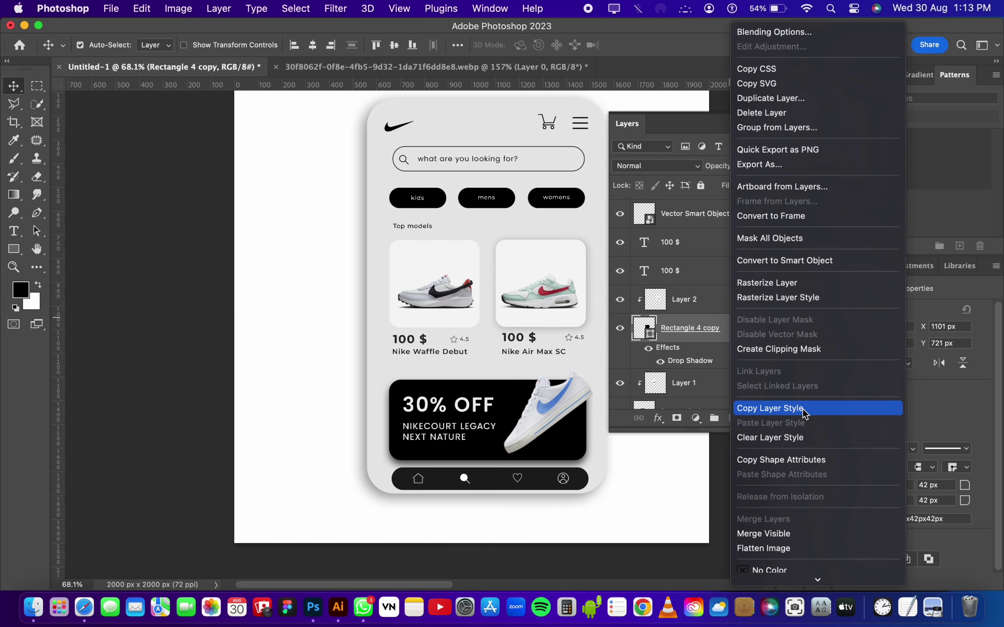
pyautogui.click(799, 409)
# Step: Paste the style onto the Waffle Debut card's Rectangle 4 layer, collapse Layers, and zoom out
pyautogui.scroll(-2, 744, 375)
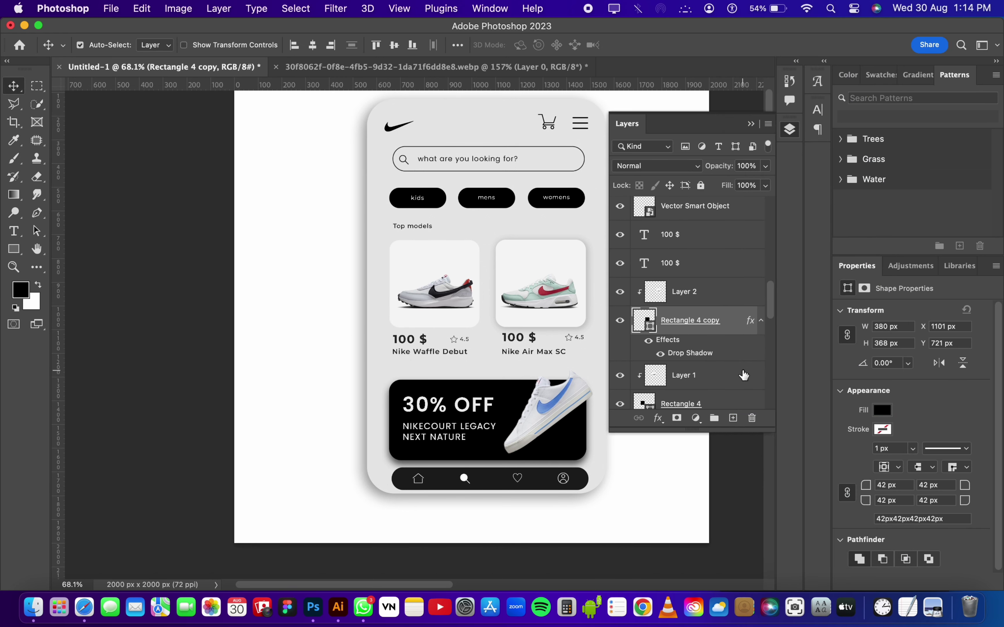
pyautogui.click(732, 388)
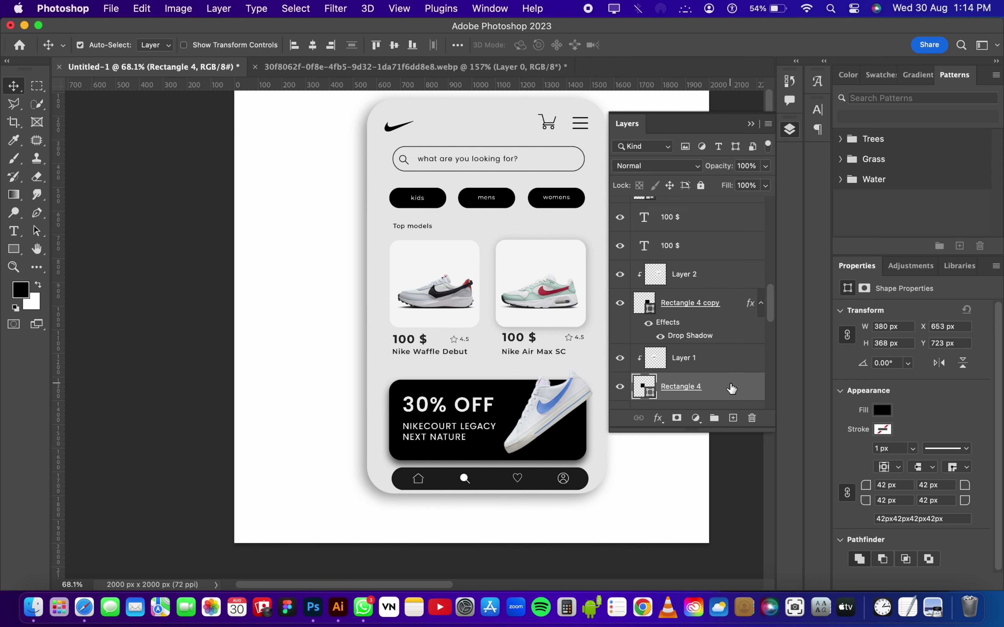
pyautogui.rightClick(731, 388)
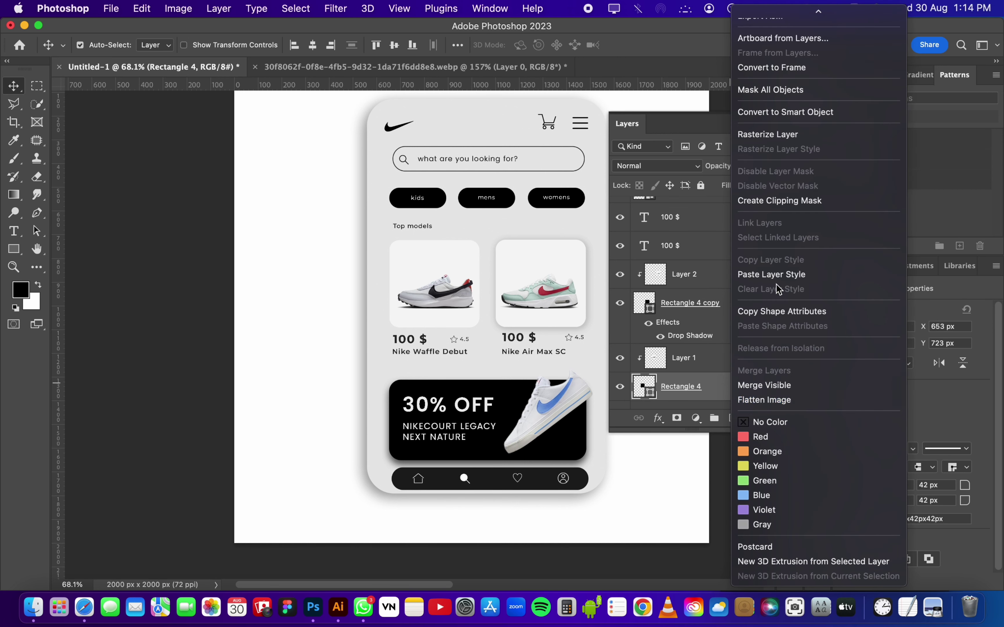
pyautogui.click(775, 279)
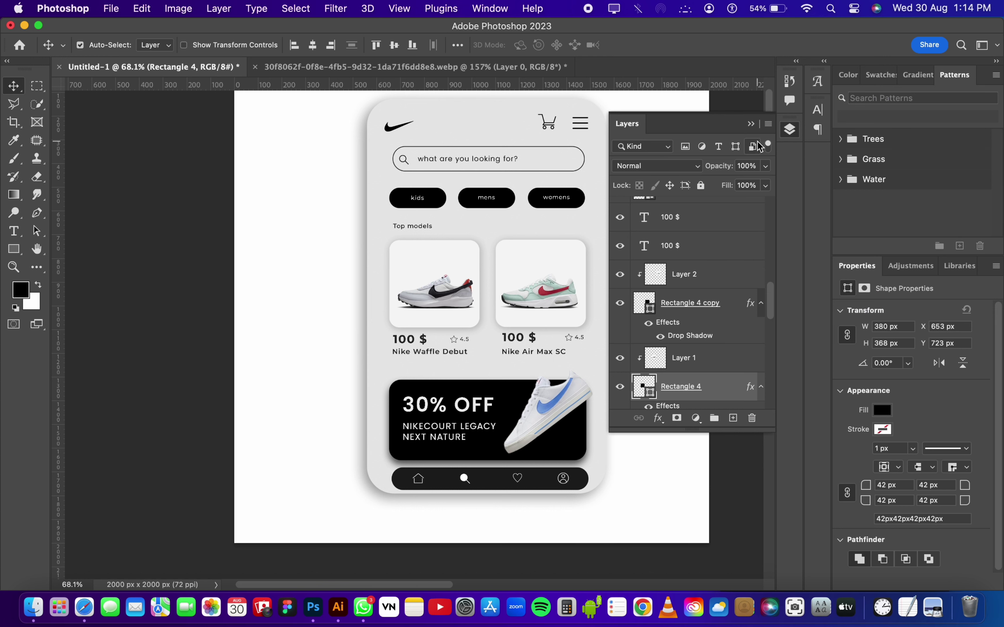
pyautogui.click(751, 124)
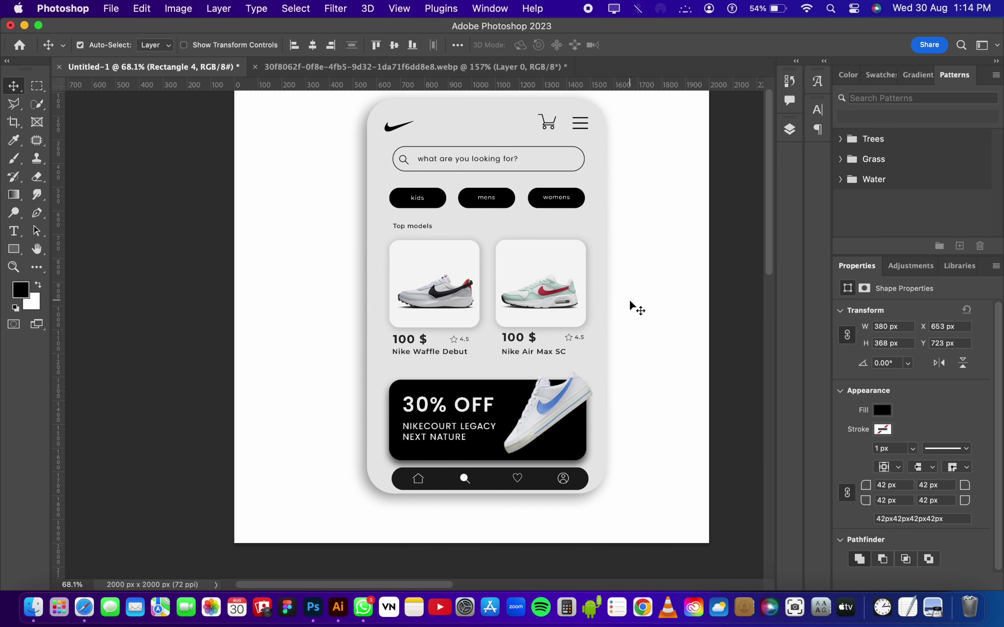
pyautogui.moveTo(625, 348); pyautogui.dragTo(615, 349)
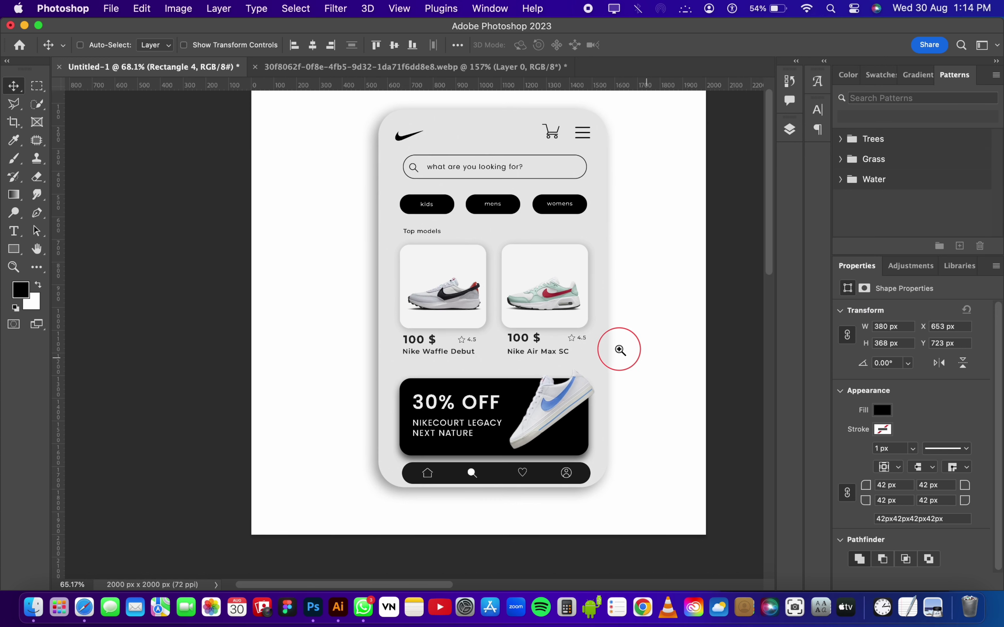